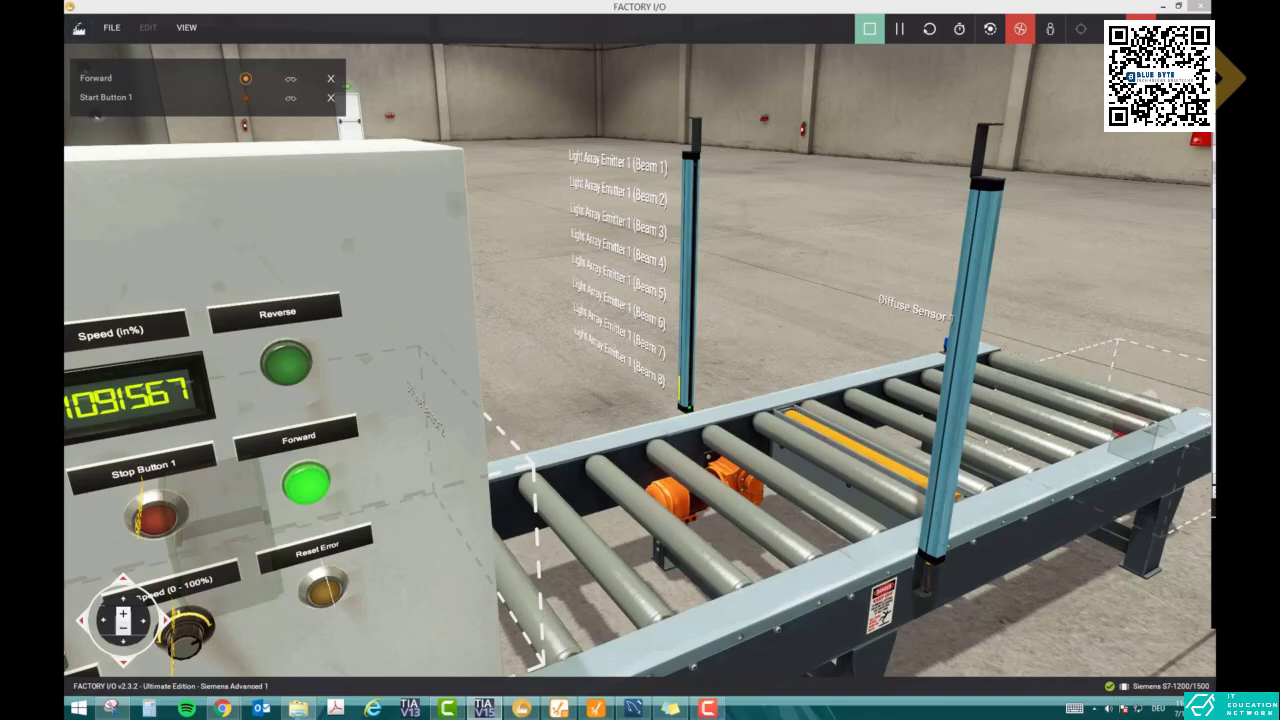
Step: Switch to TIA Portal, examine the large, medium and small count networks in Counting [FC6], and close that block
drag(1215, 97, 888, 97)
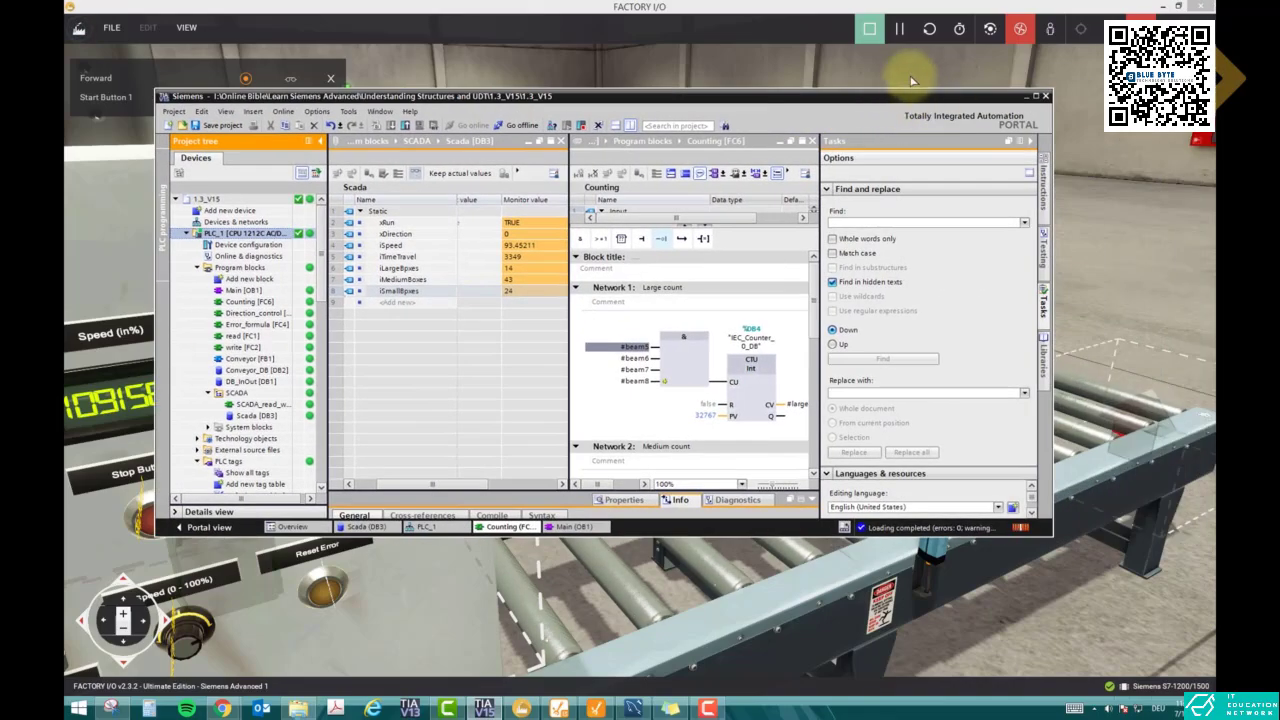
double_click(886, 97)
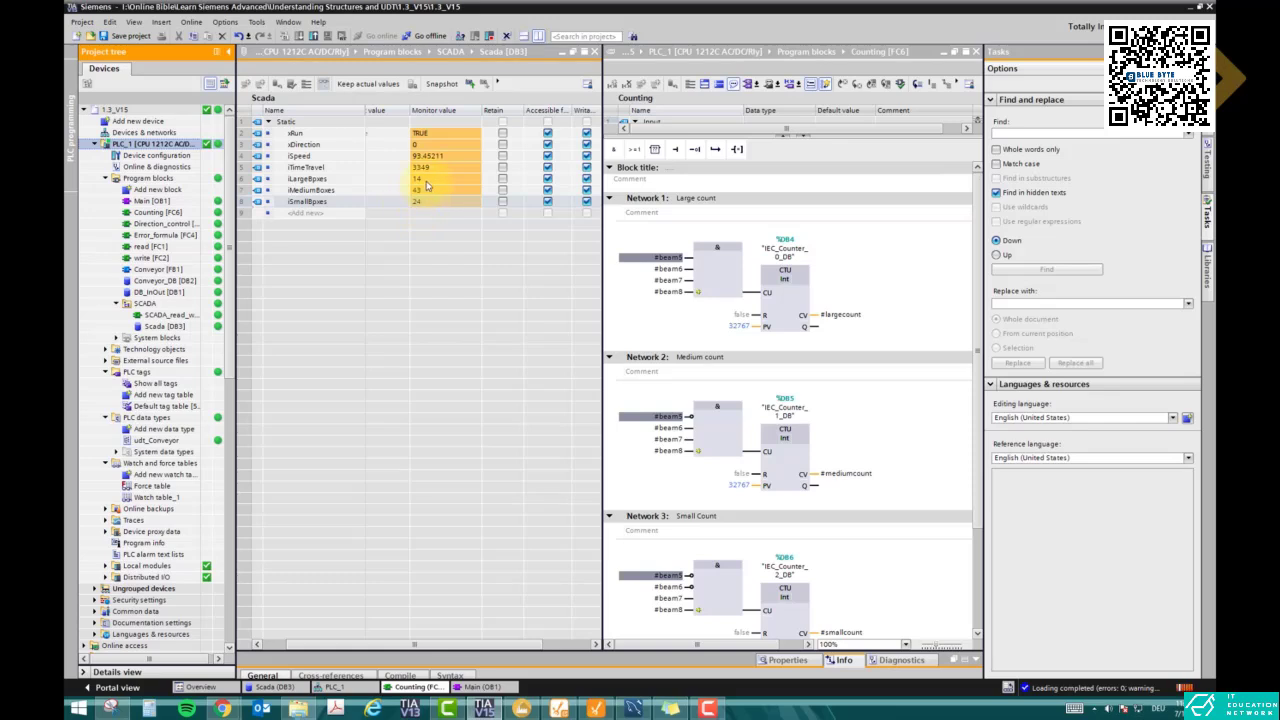
click(770, 255)
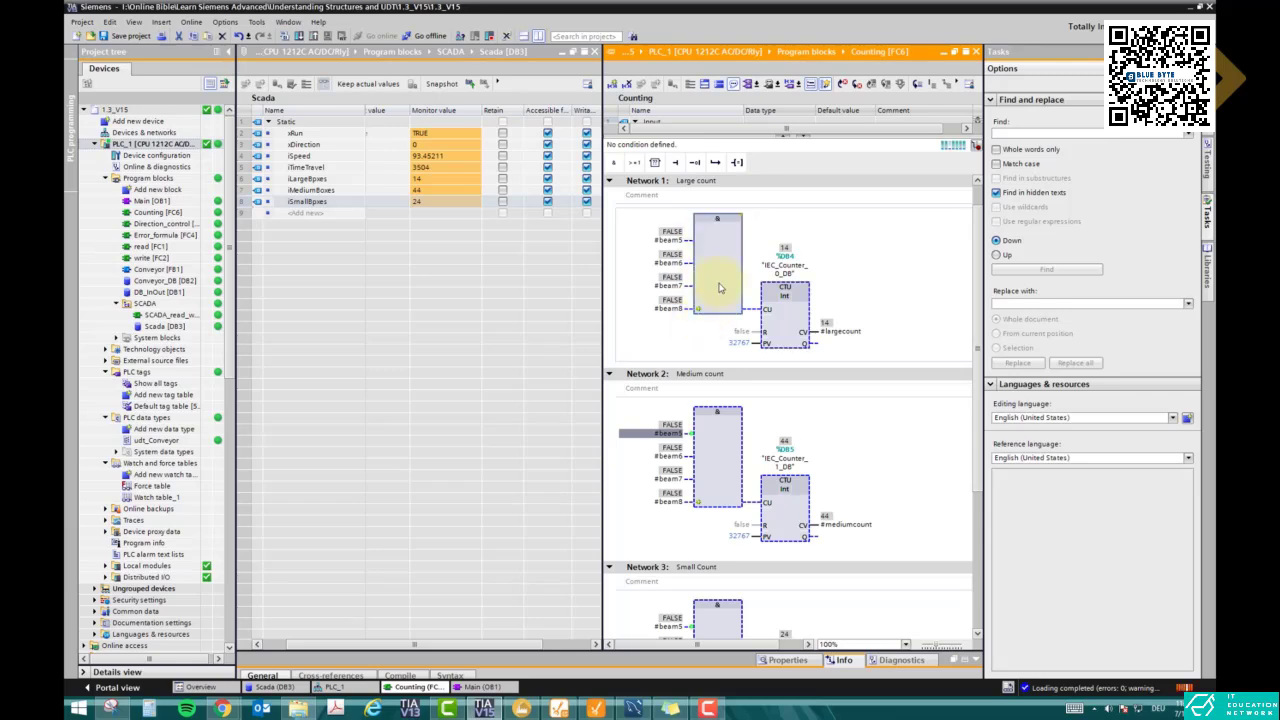
scroll(718, 288, down, 3)
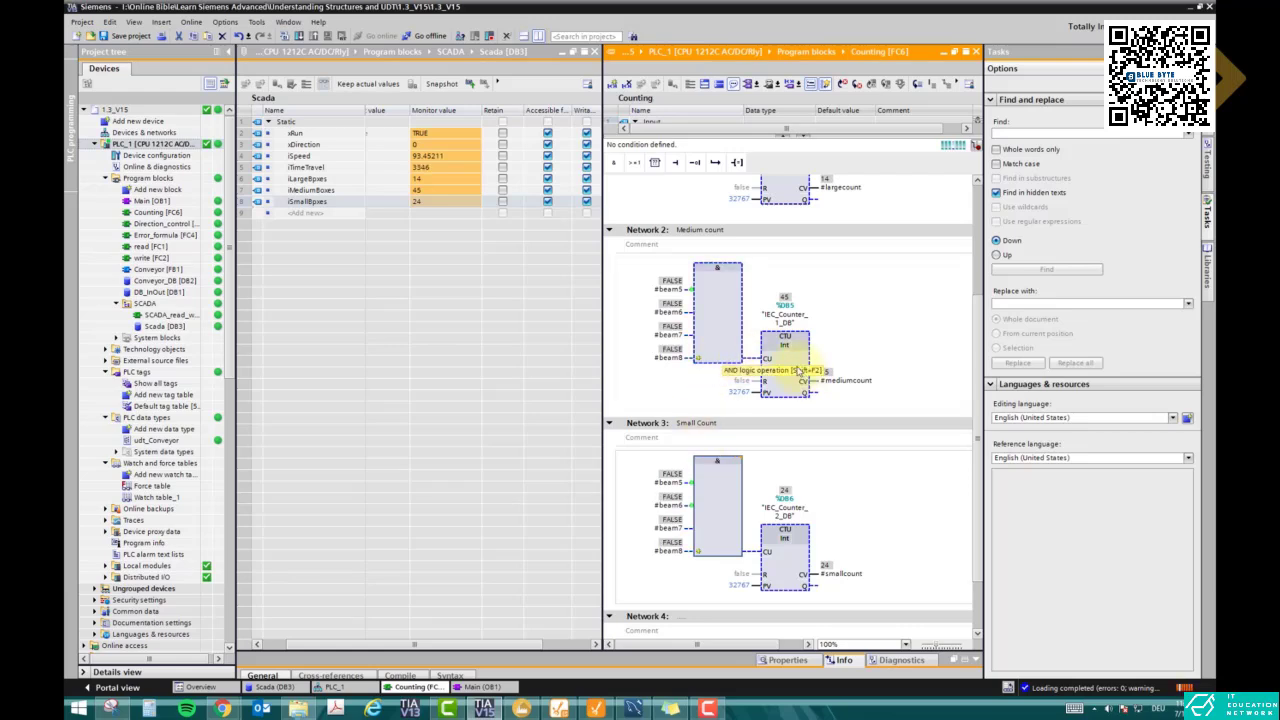
scroll(806, 348, up, 3)
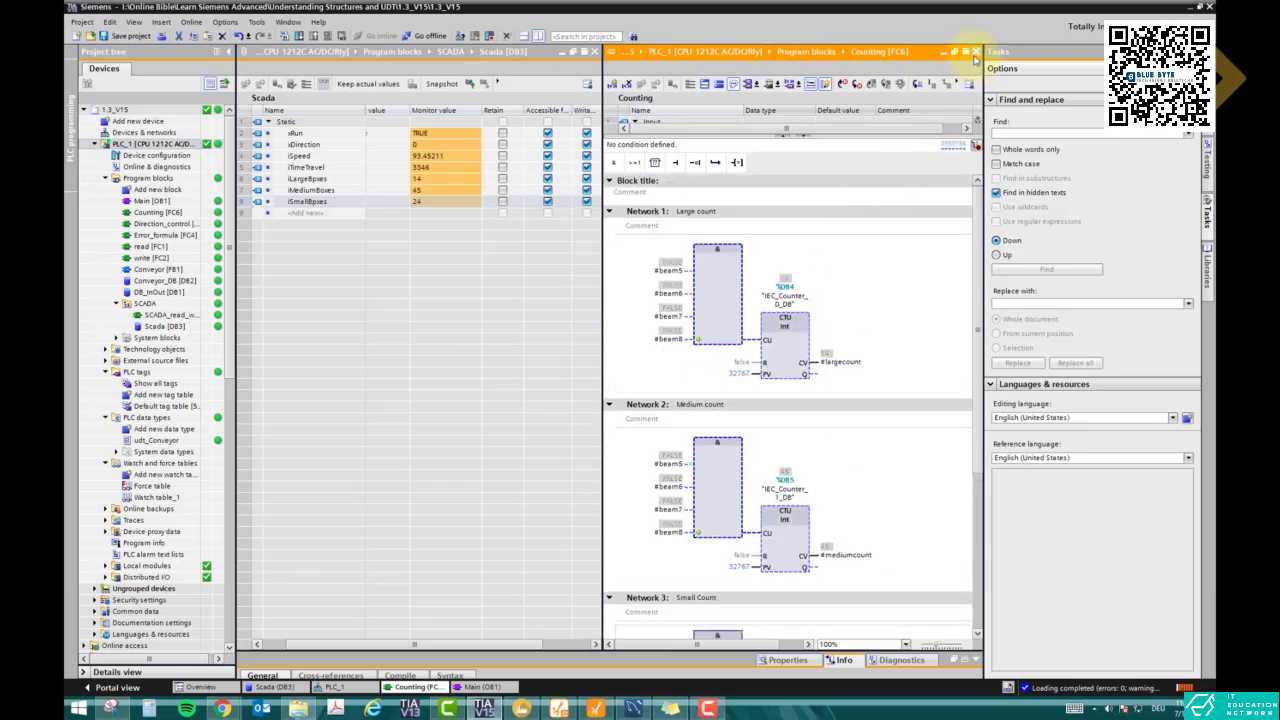
click(977, 52)
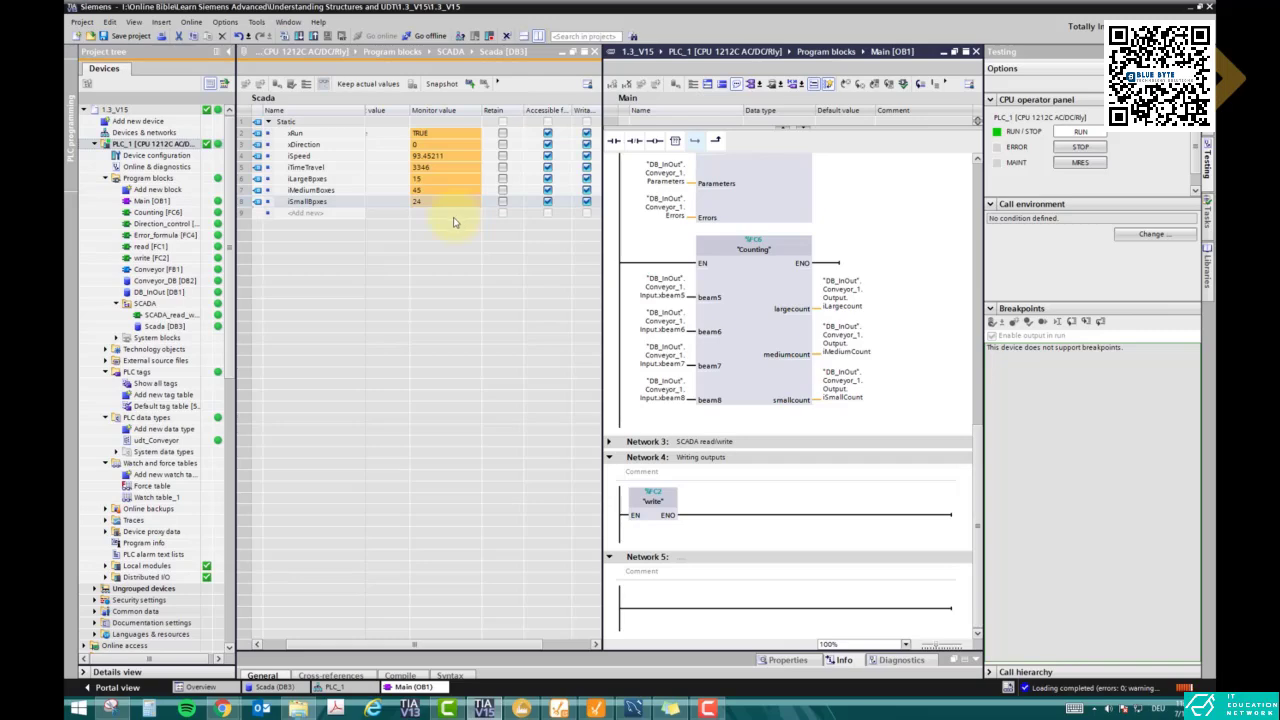
Step: Switch to Ignition Designer and start a new OPC tag named LargeBoxes in the Siemens Conveyor folder
click(1190, 10)
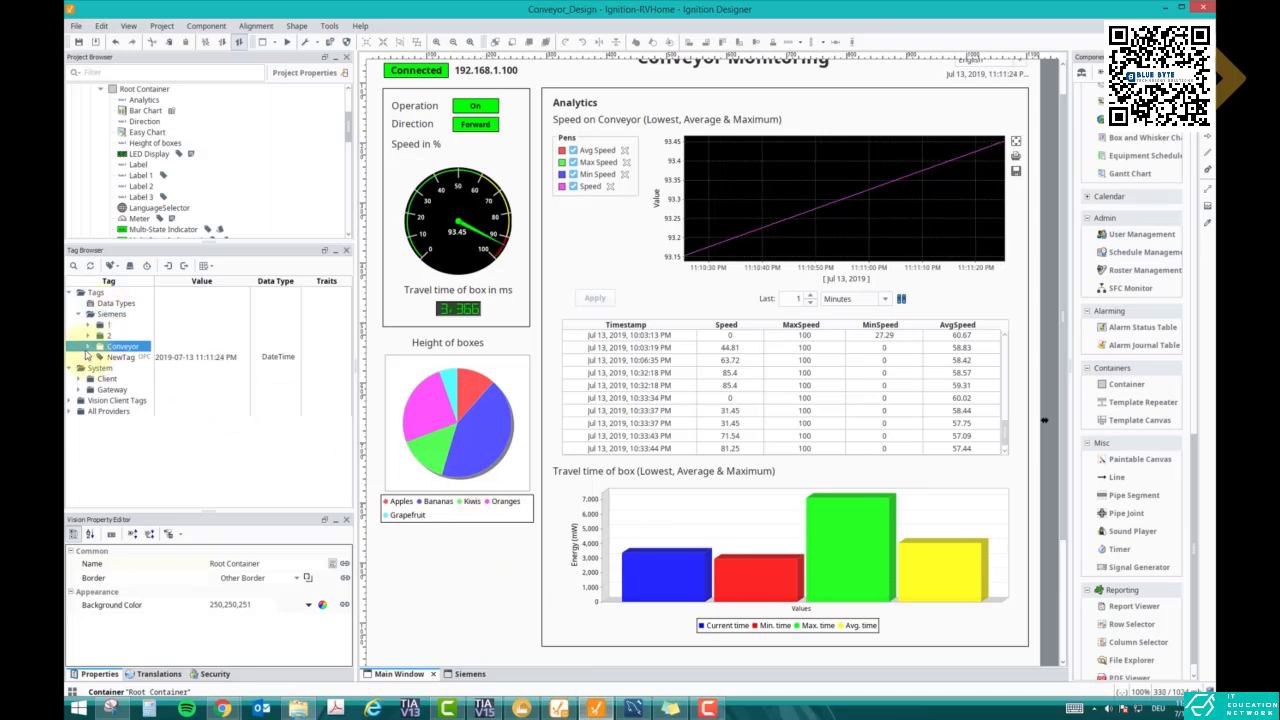
click(88, 350)
click(88, 348)
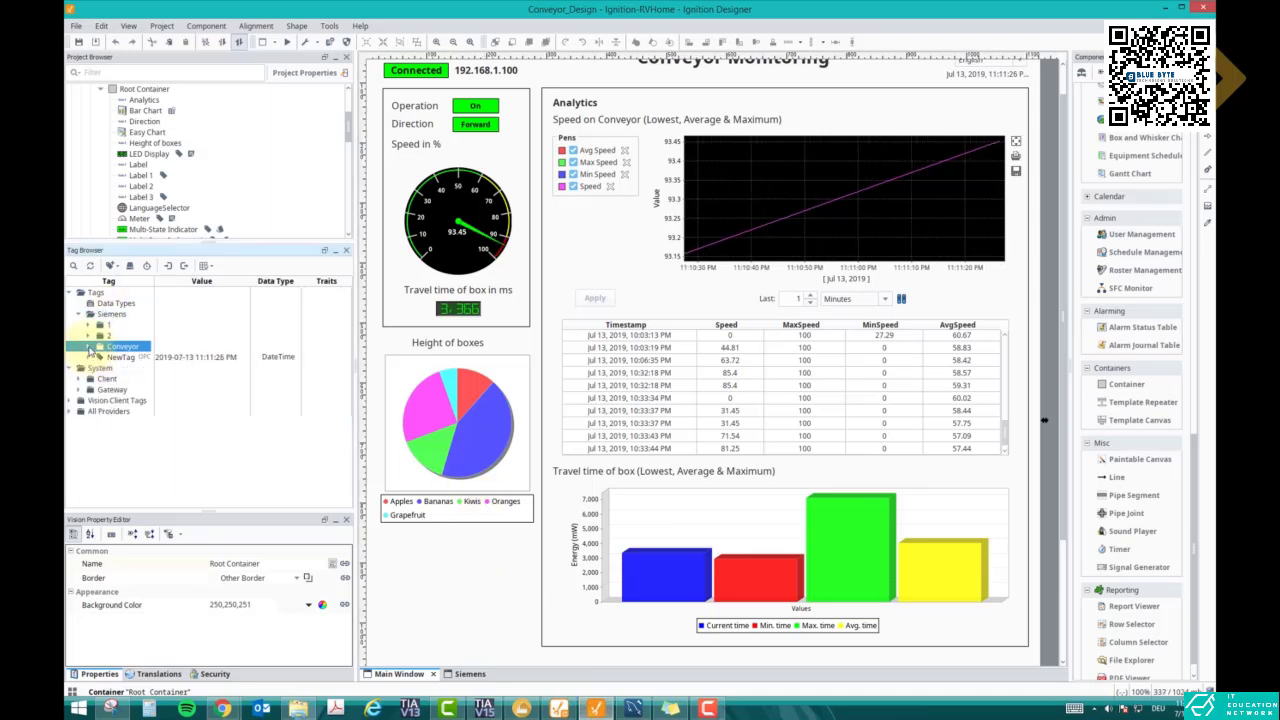
click(88, 347)
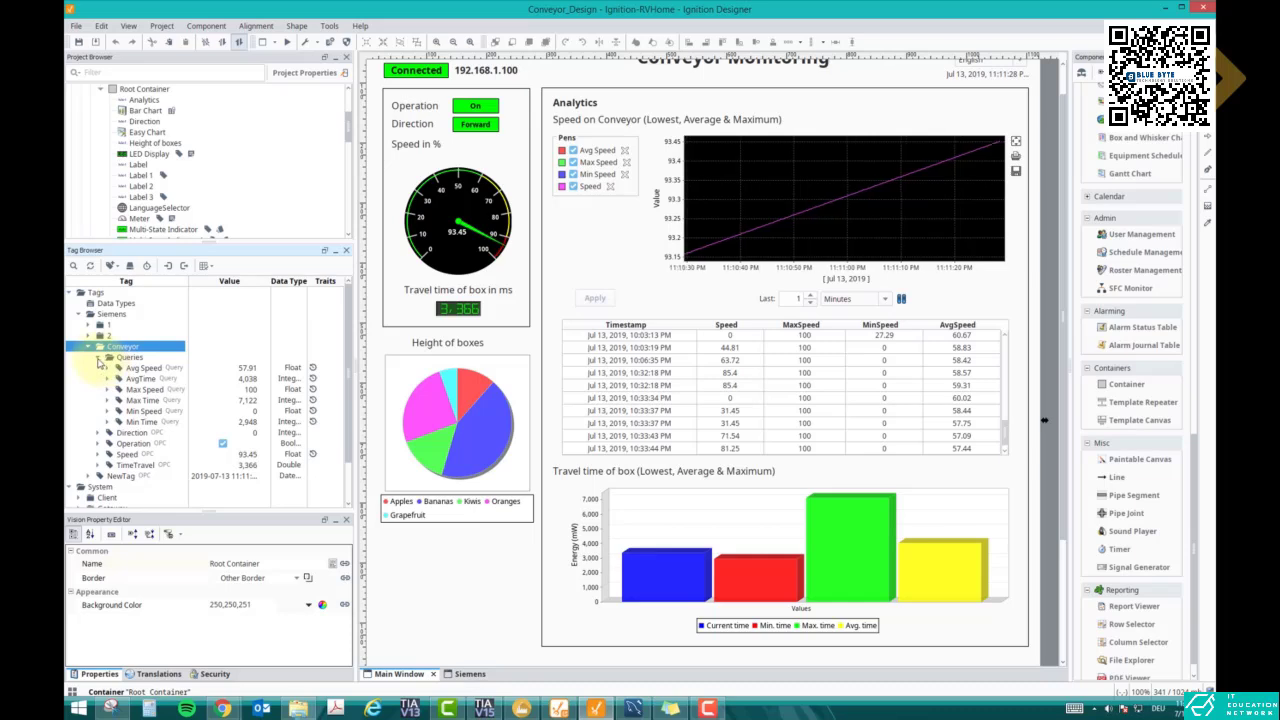
right_click(124, 347)
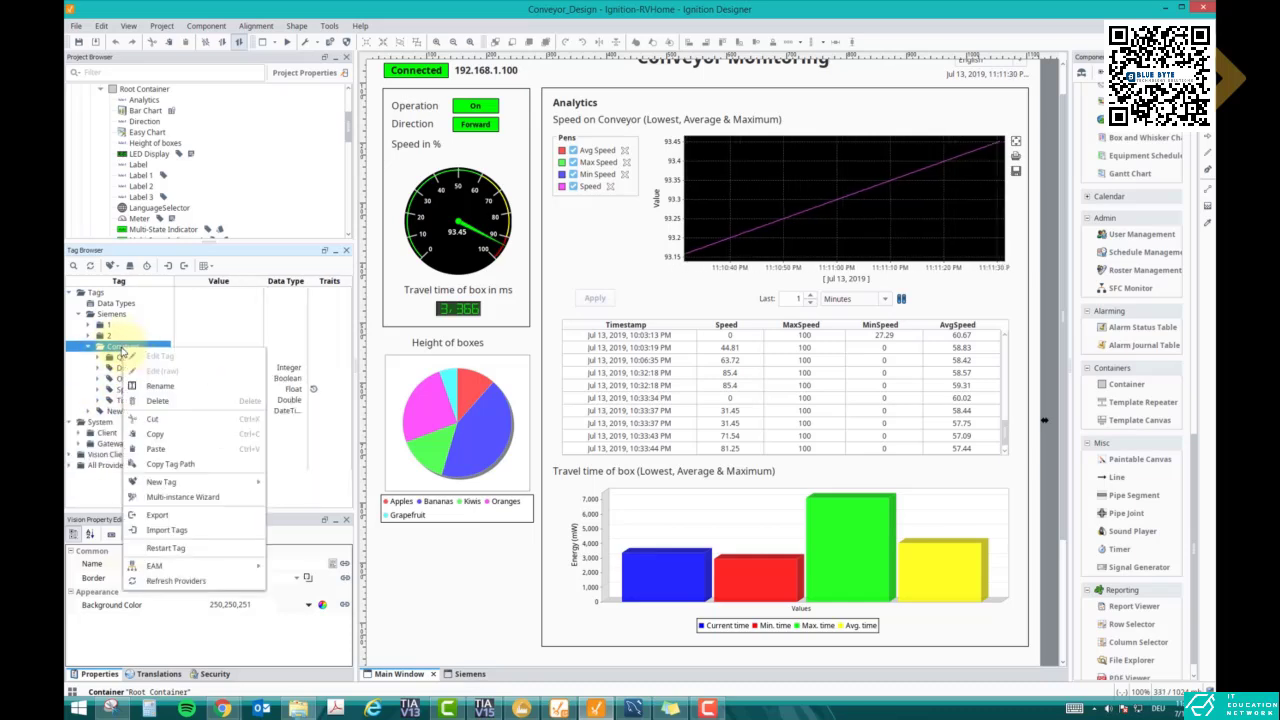
mouse_move(240, 482)
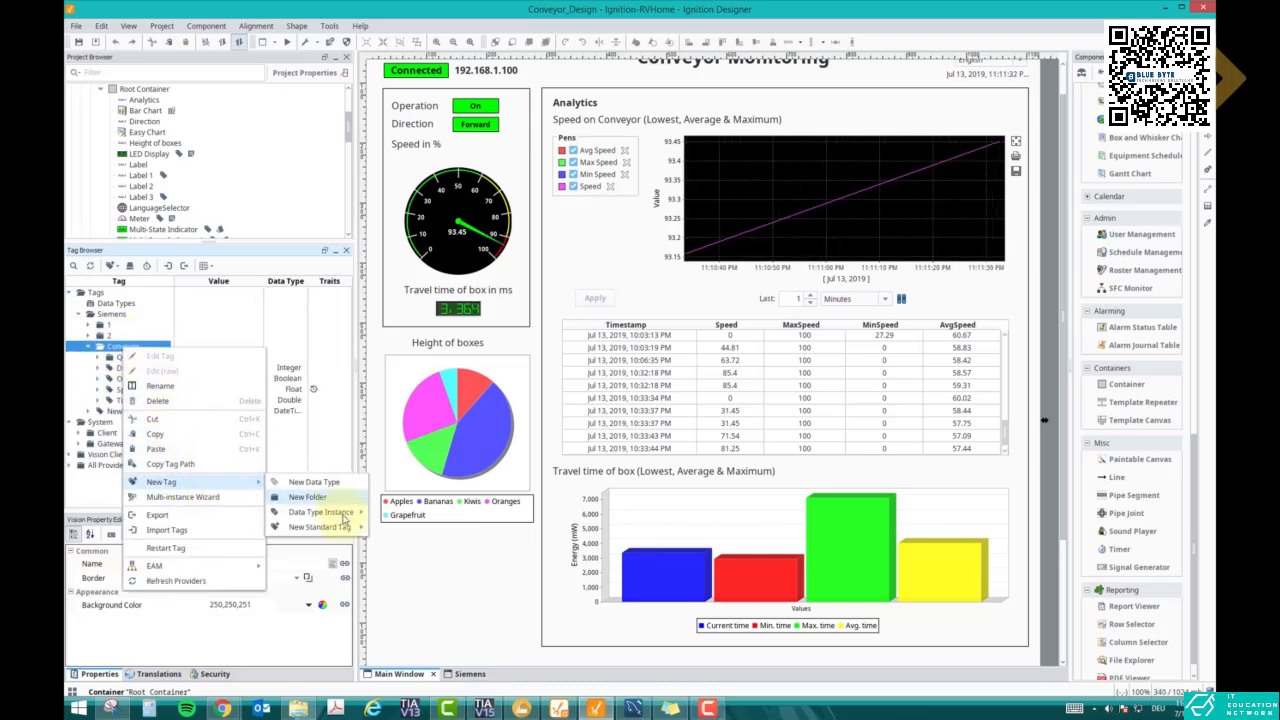
mouse_move(345, 527)
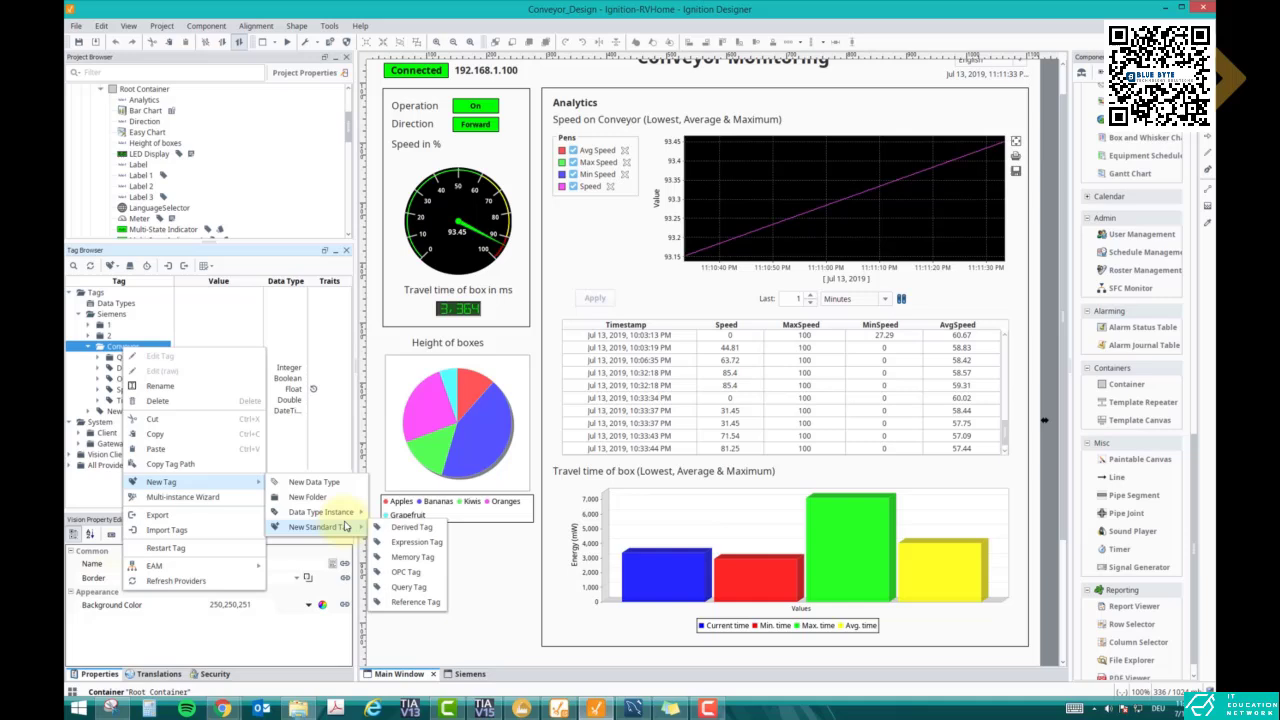
click(400, 572)
click(636, 359)
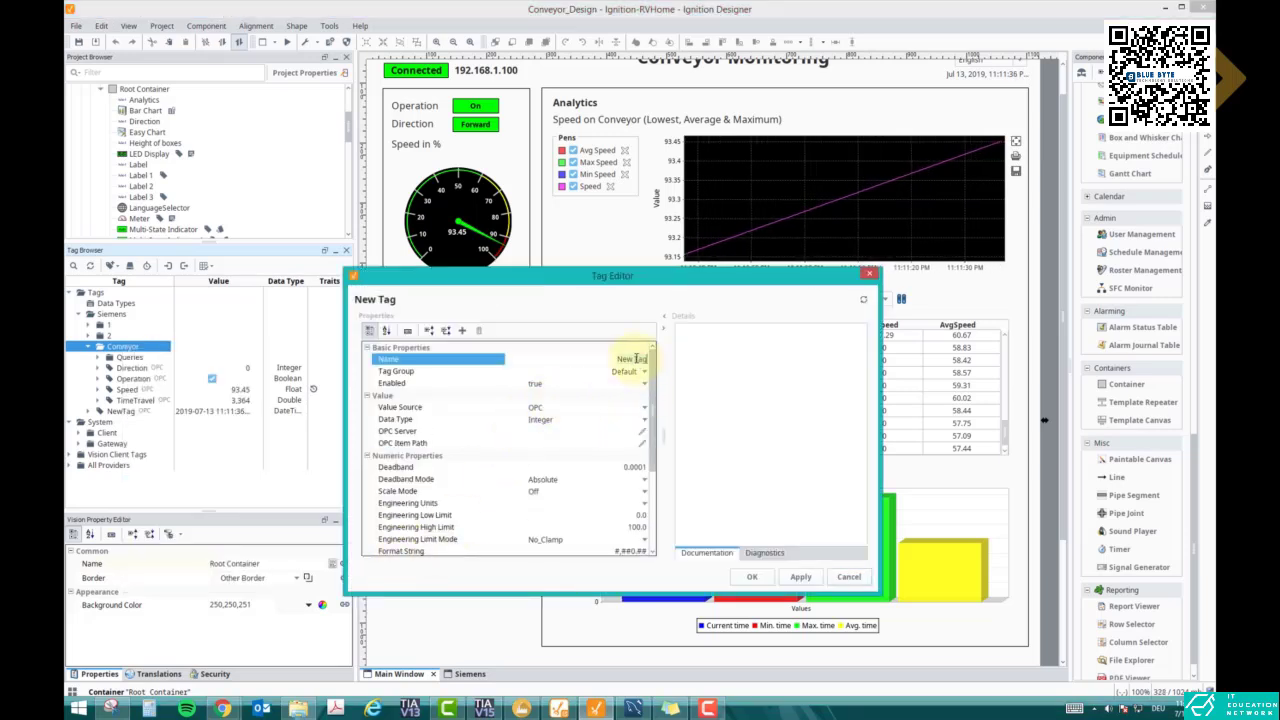
text(LargeB)
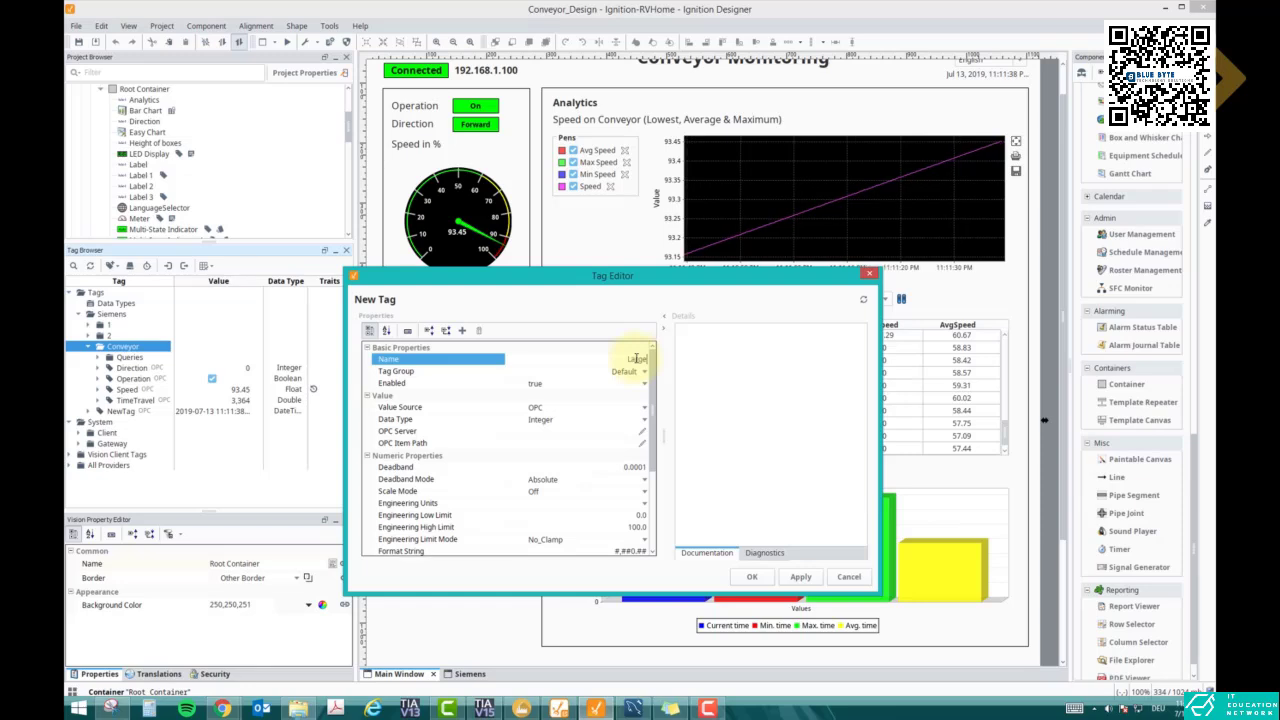
text(oxes)
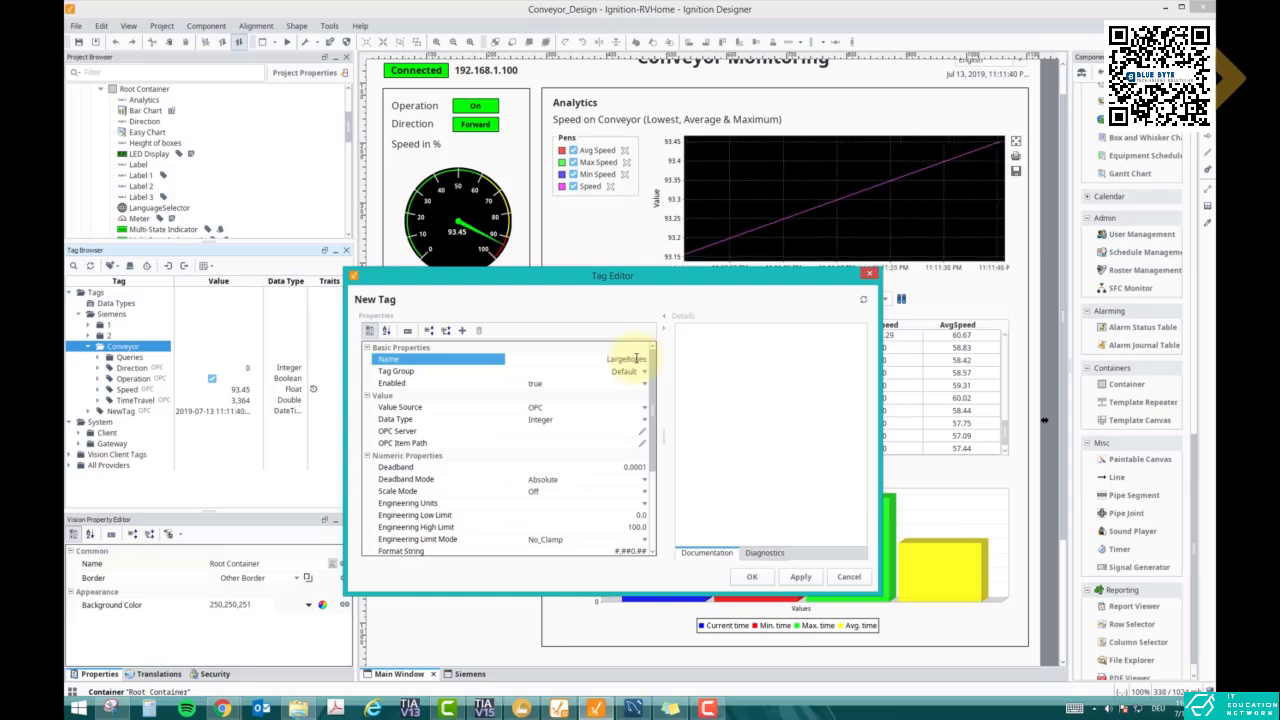
Step: Assign Ignition OPC UA Server as the OPC server of the LargeBoxes tag
click(641, 435)
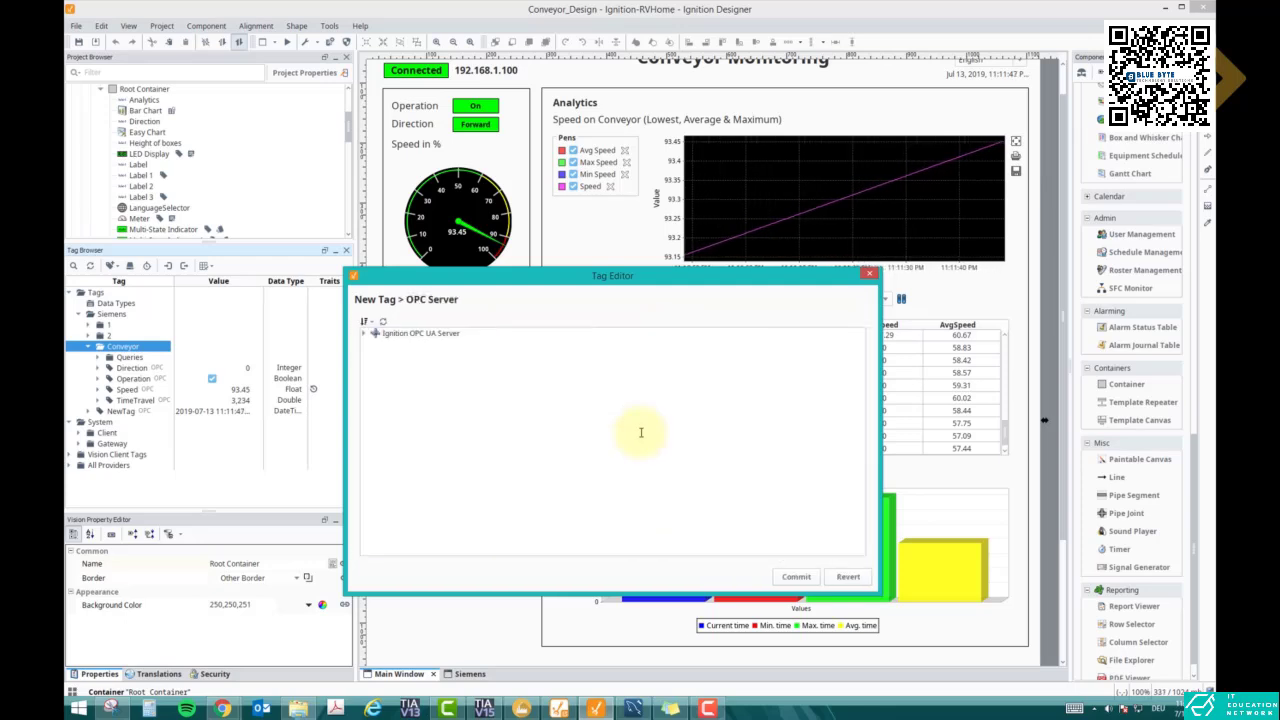
click(400, 334)
right_click(395, 336)
click(407, 346)
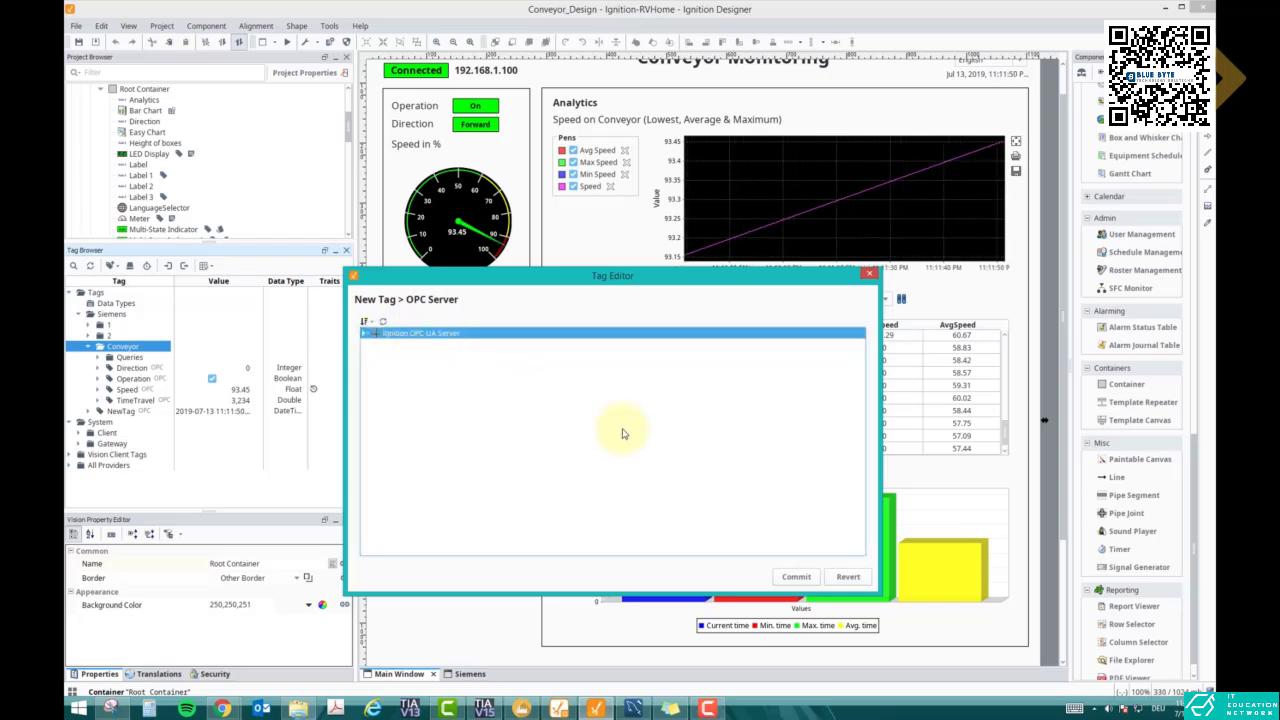
click(835, 575)
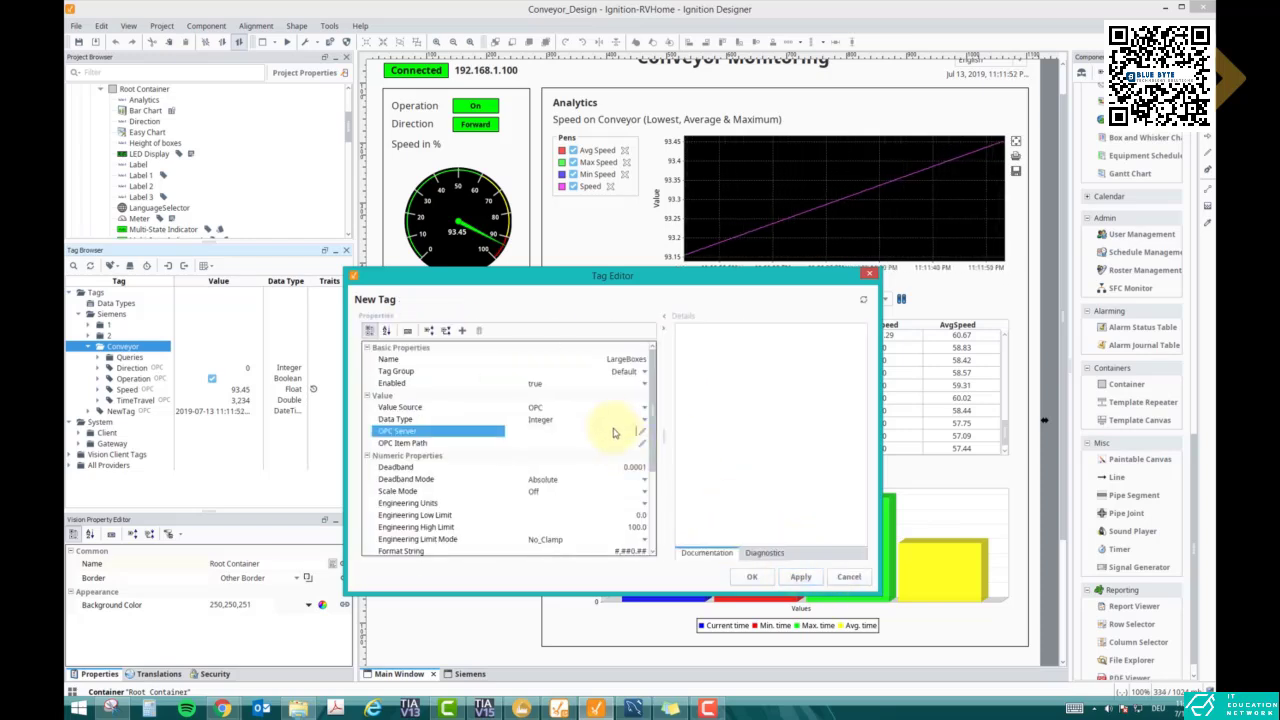
Step: Set the OPC item path to [Siemens1]DB3,I12.0, looking up the large-boxes offset in Scada [DB3] in TIA Portal, and save the tag
click(615, 443)
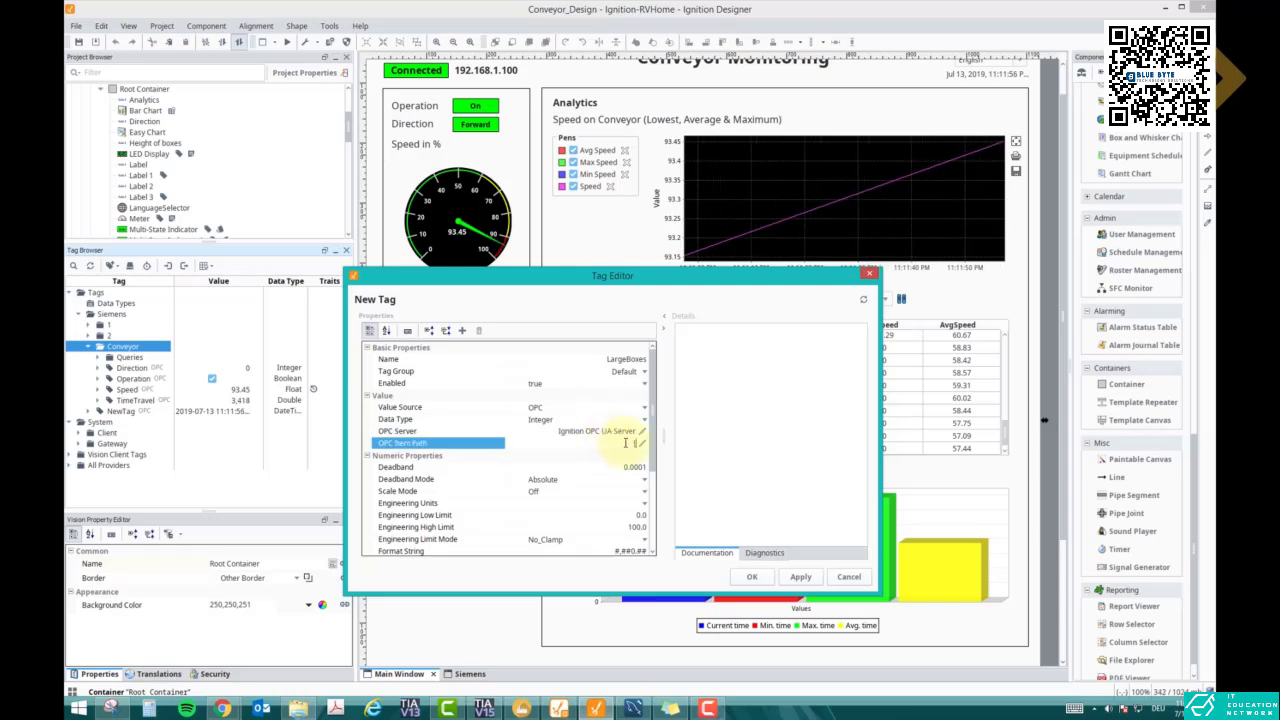
text([Siemens)
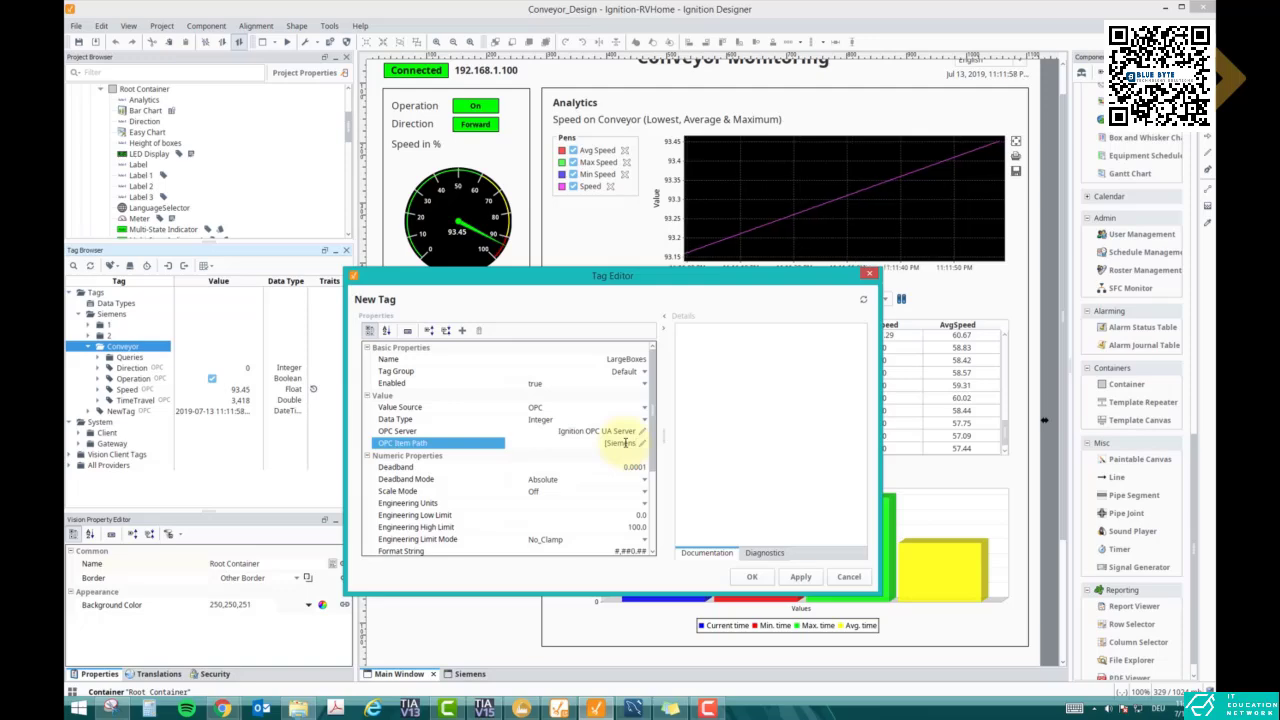
text(1])
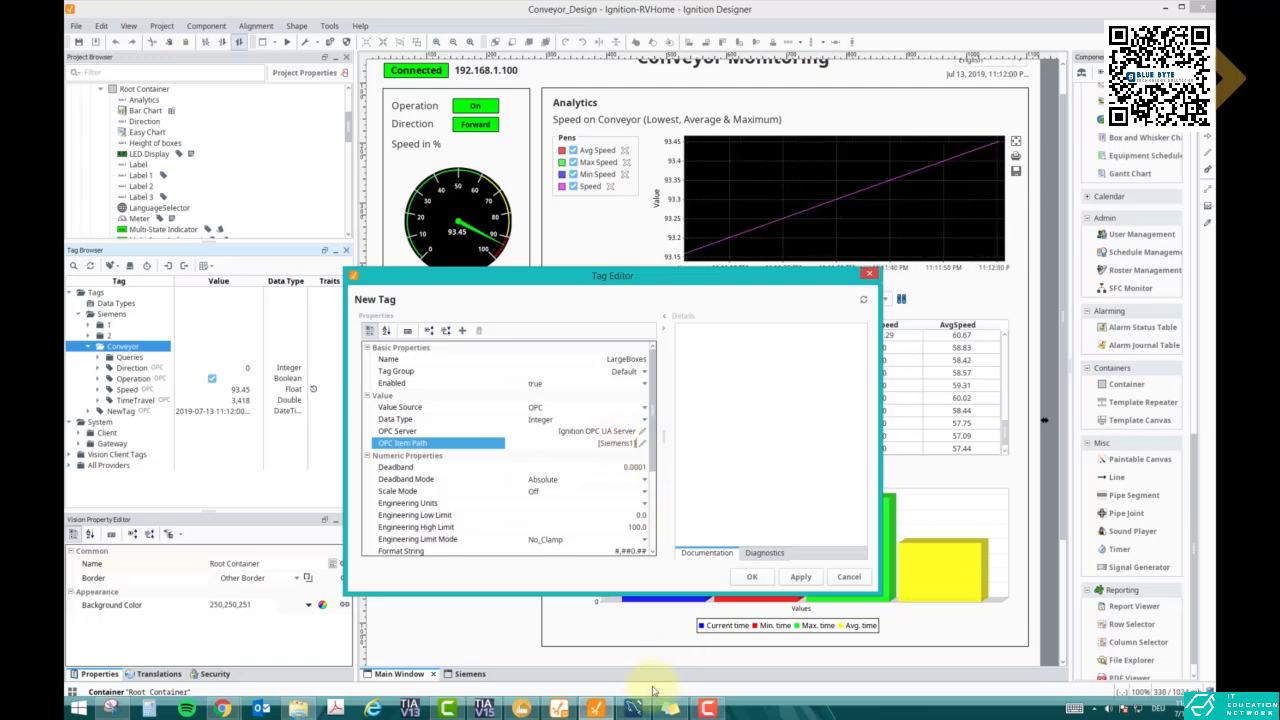
click(484, 708)
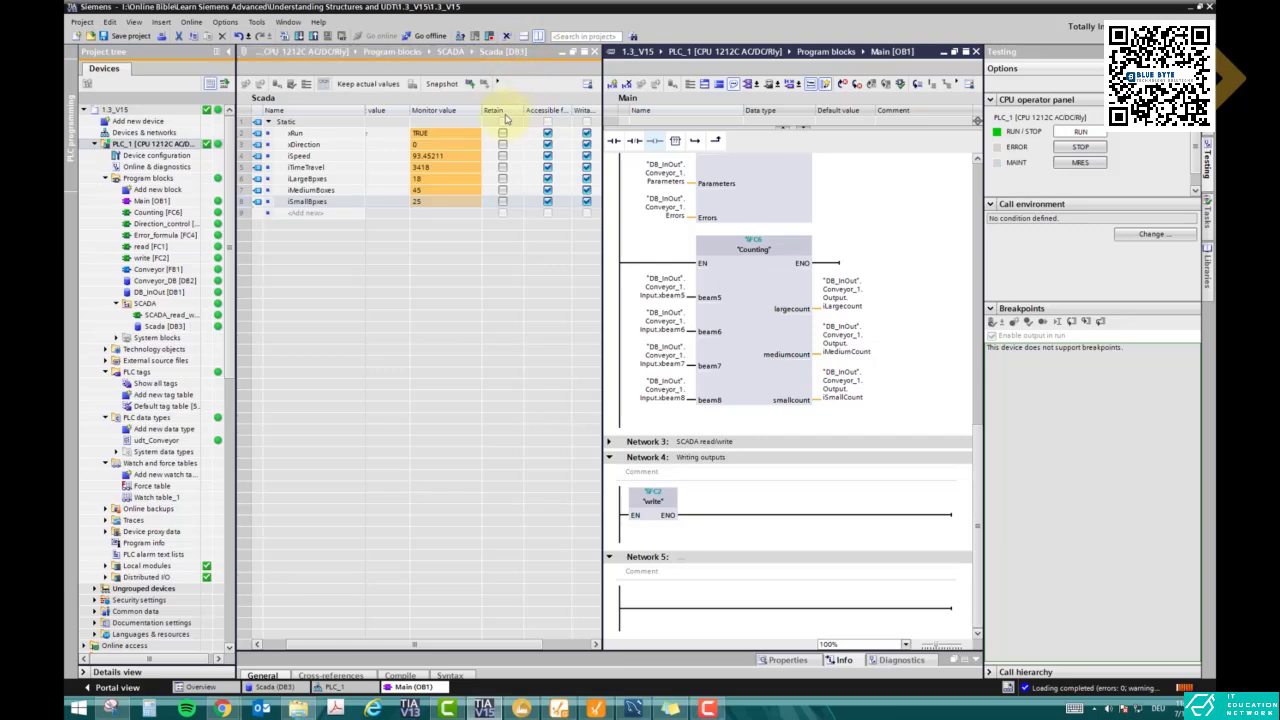
drag(408, 646, 368, 645)
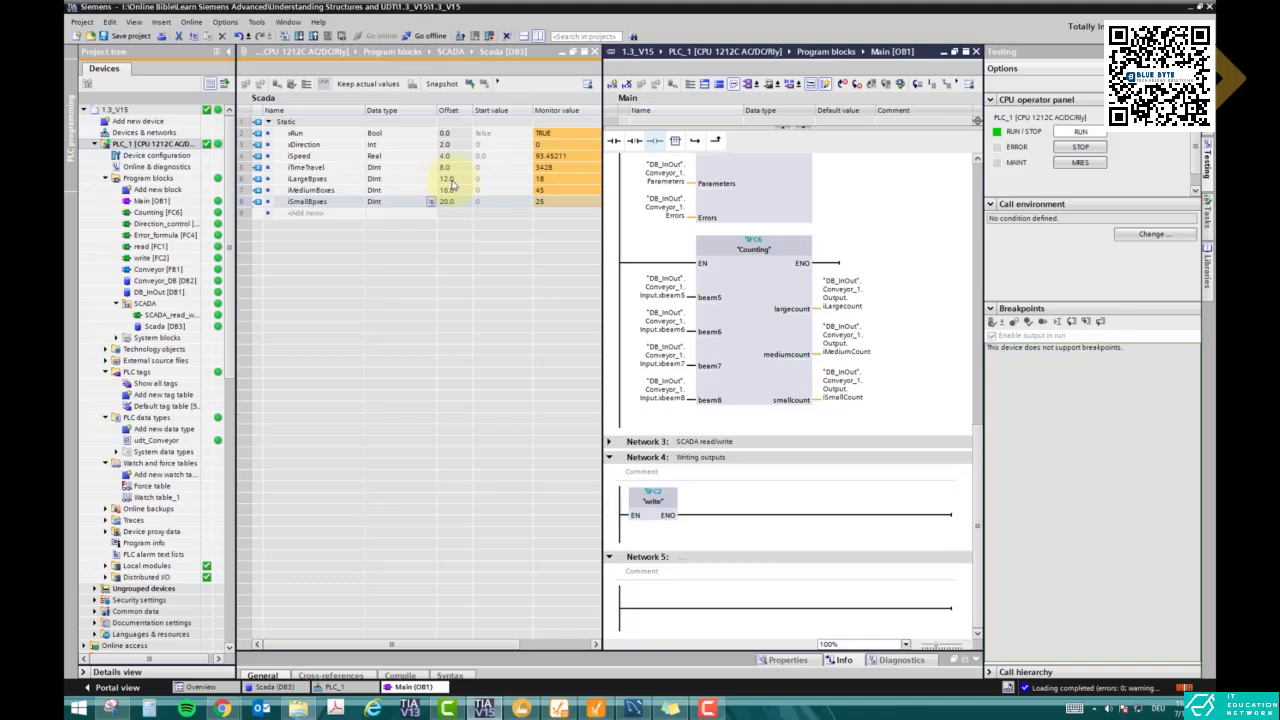
click(634, 708)
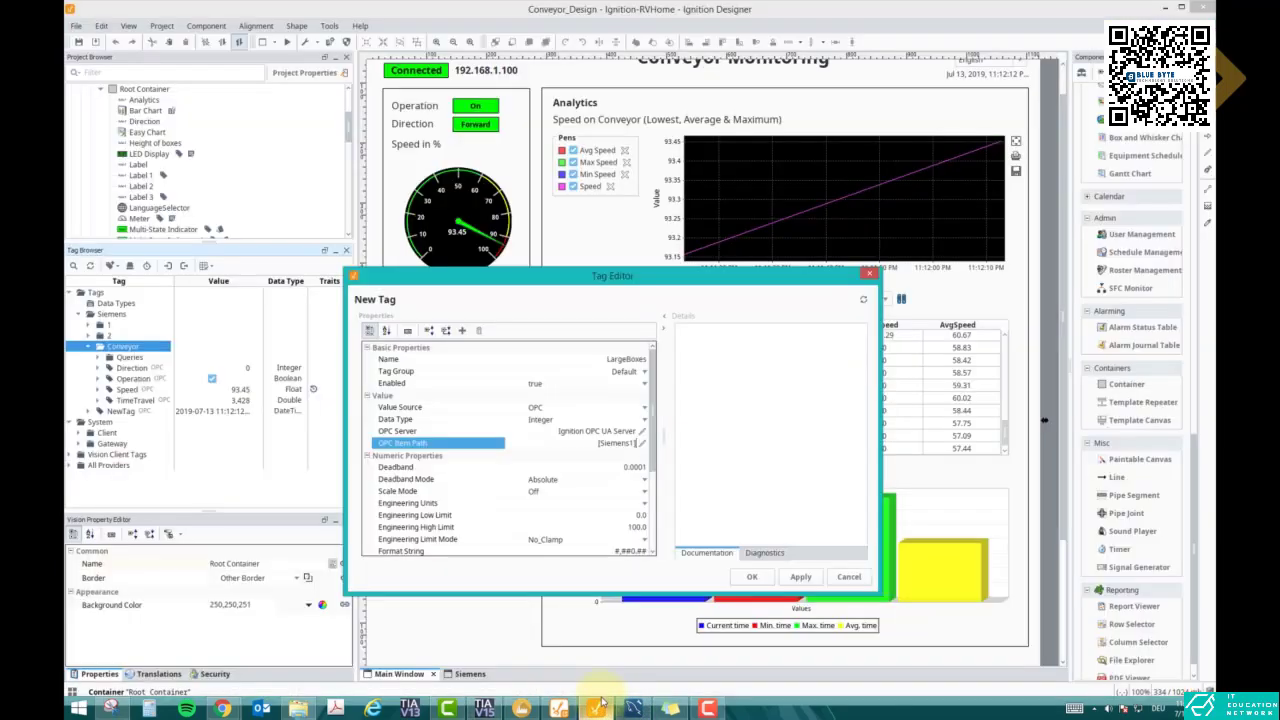
text(DB3,)
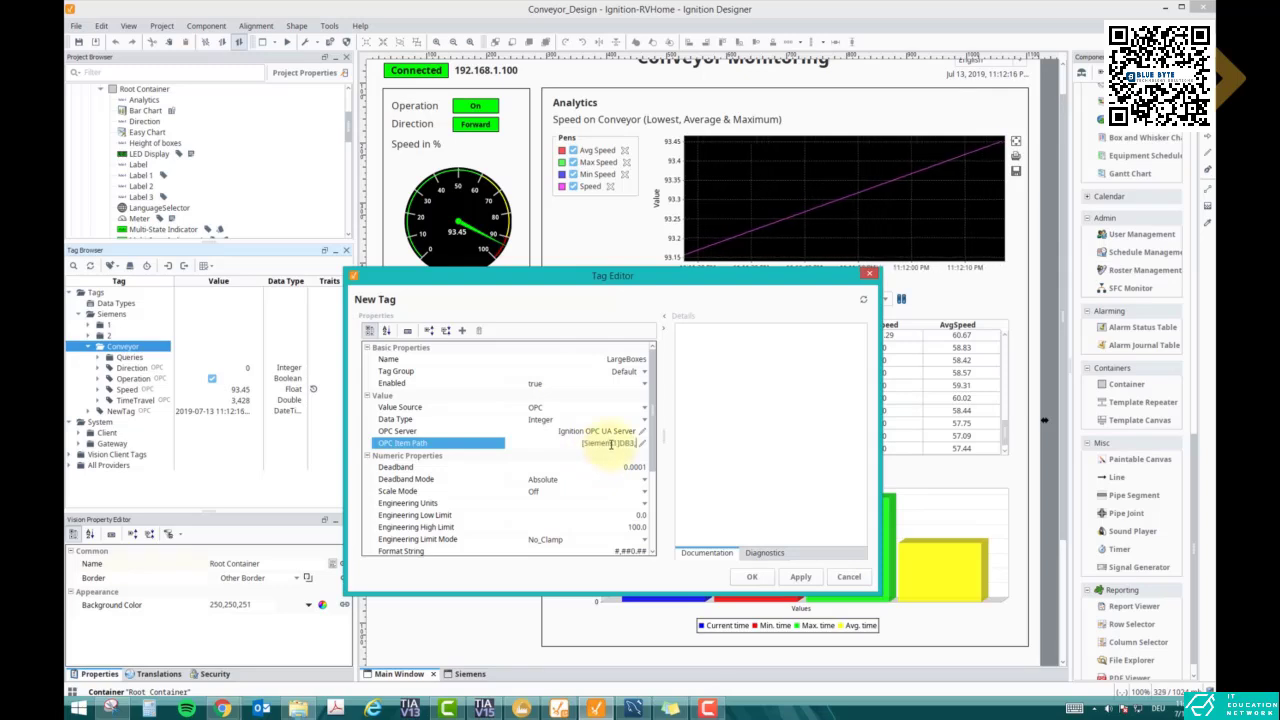
text(I12.0)
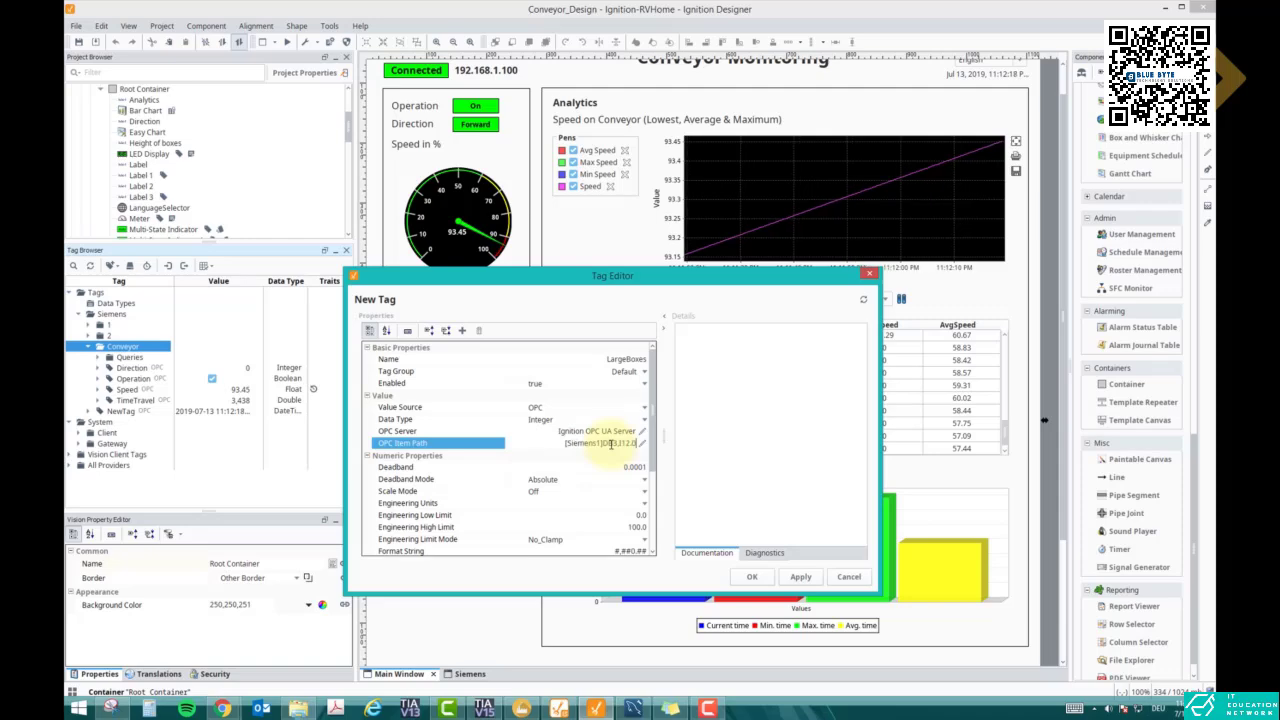
click(805, 578)
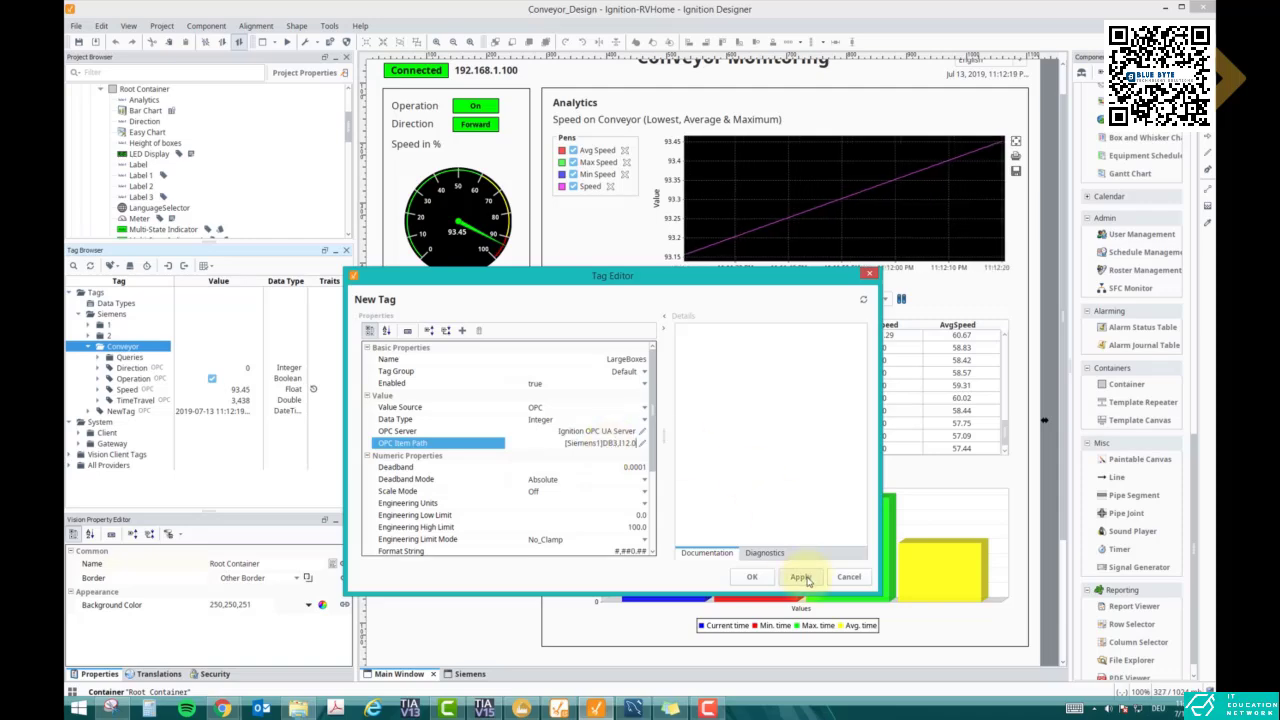
click(750, 578)
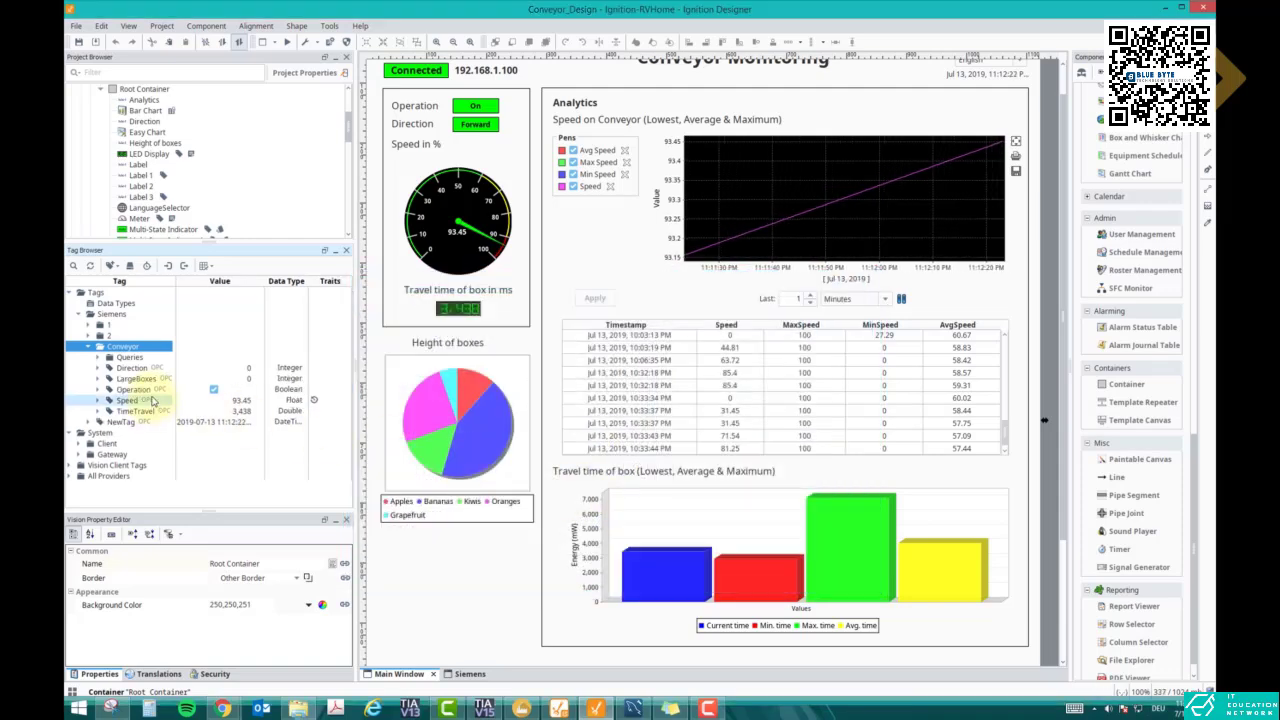
Step: Compare the LargeBoxes tag with the large-boxes variable's data type and monitor value in Scada [DB3] in TIA Portal
click(218, 379)
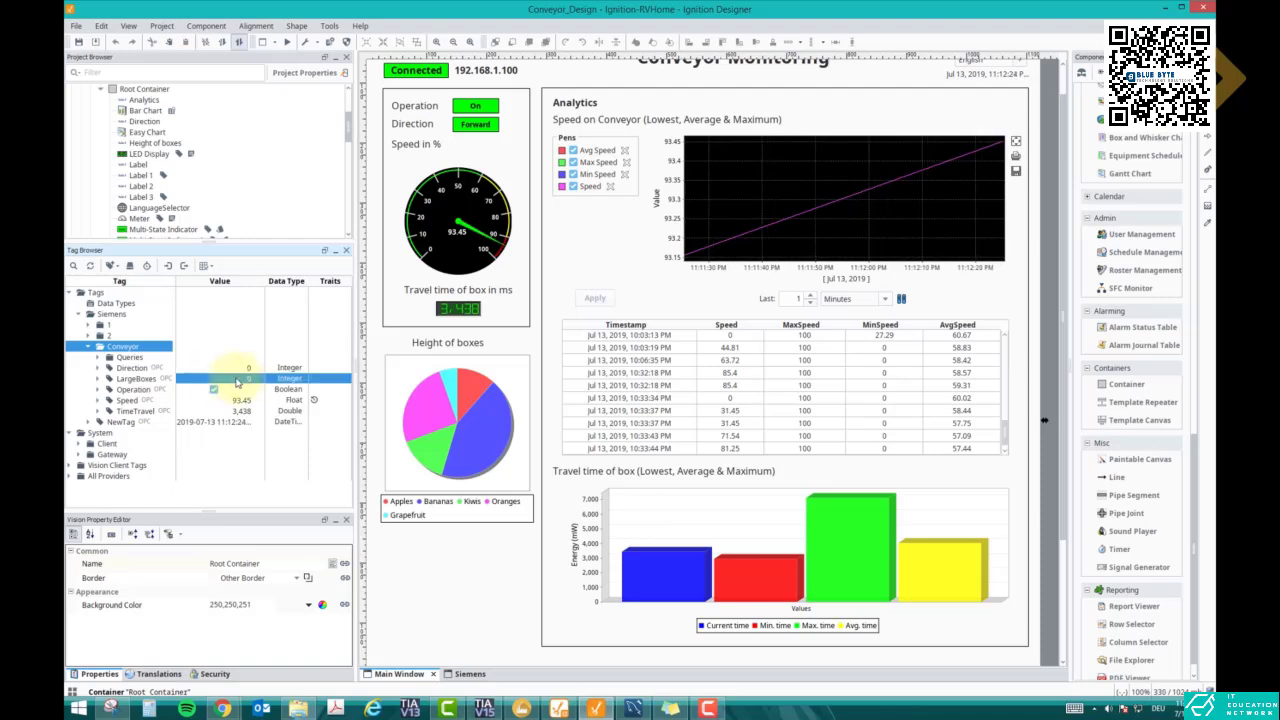
click(484, 708)
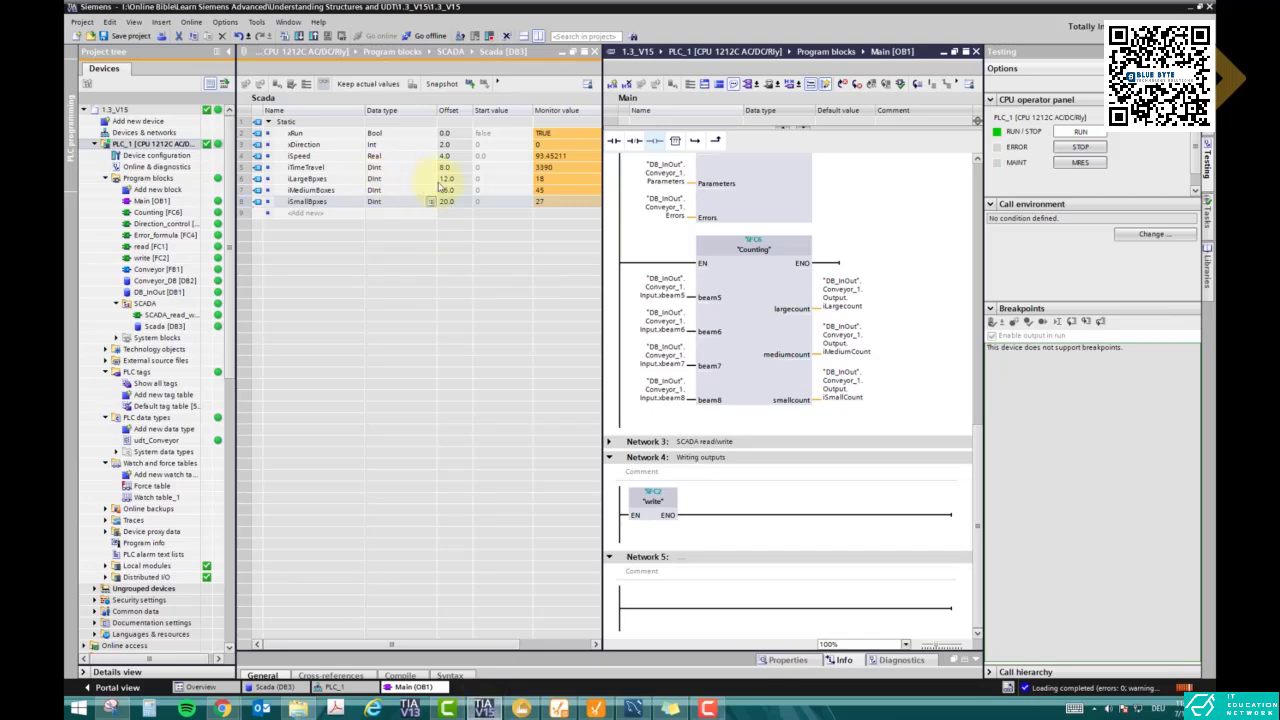
click(484, 707)
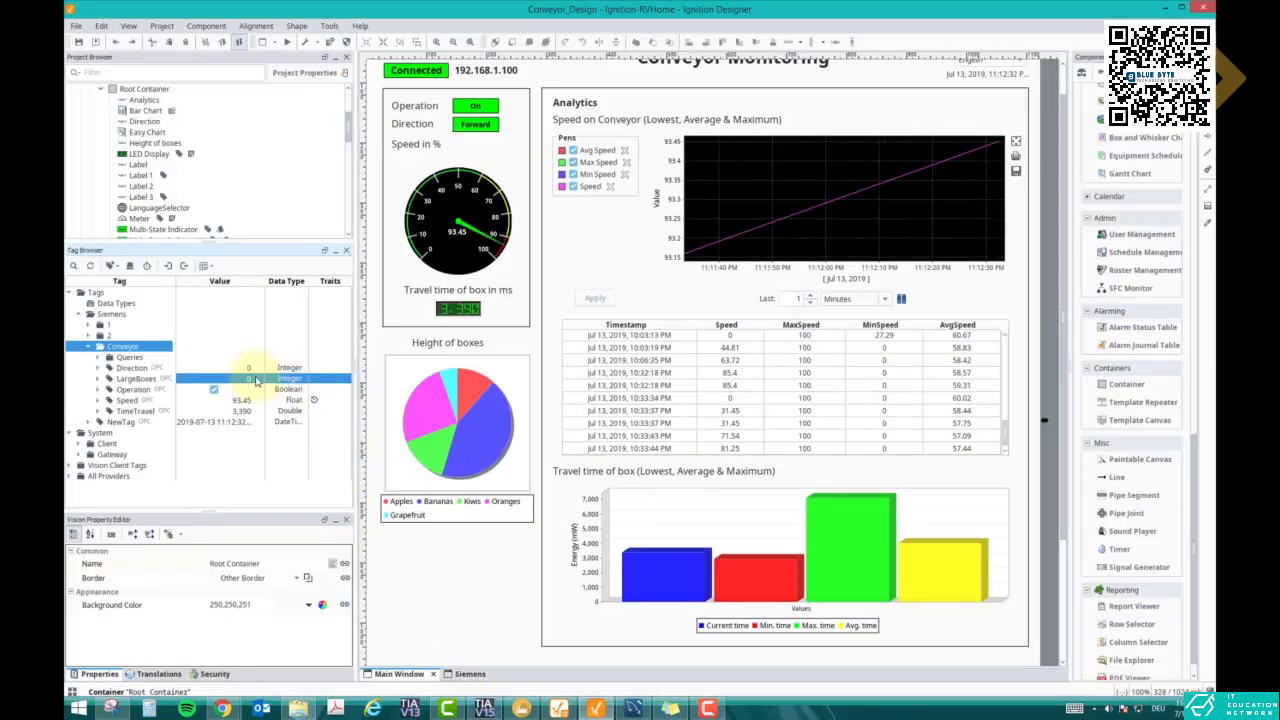
Step: Change the LargeBoxes item path to [Siemens1]DB3,DI12.0, set its data type to Double, and save the tag
double_click(150, 378)
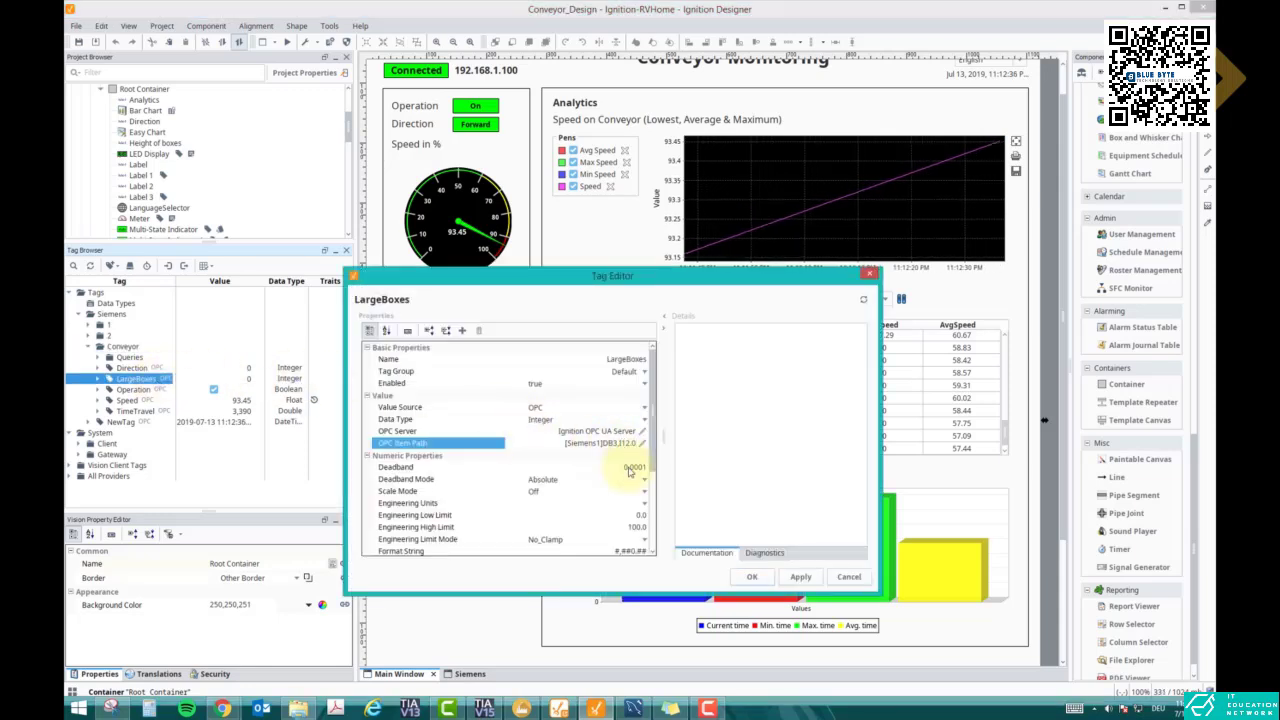
text(D)
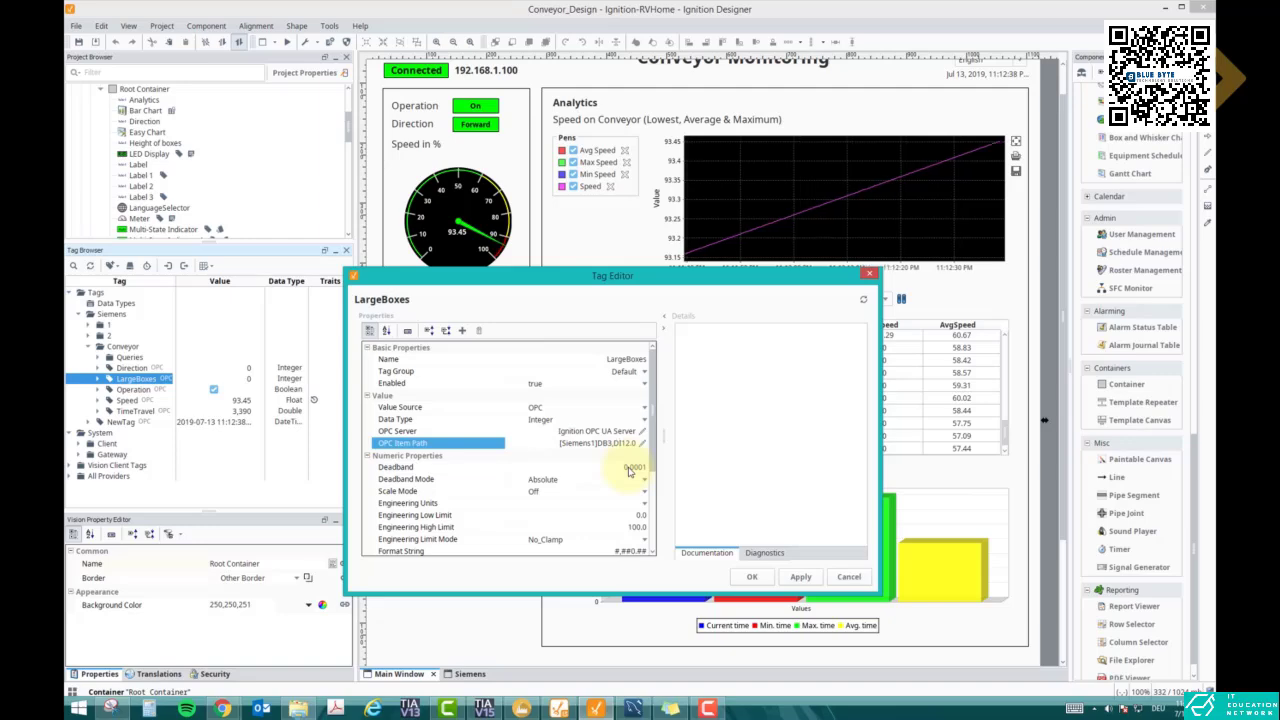
click(640, 419)
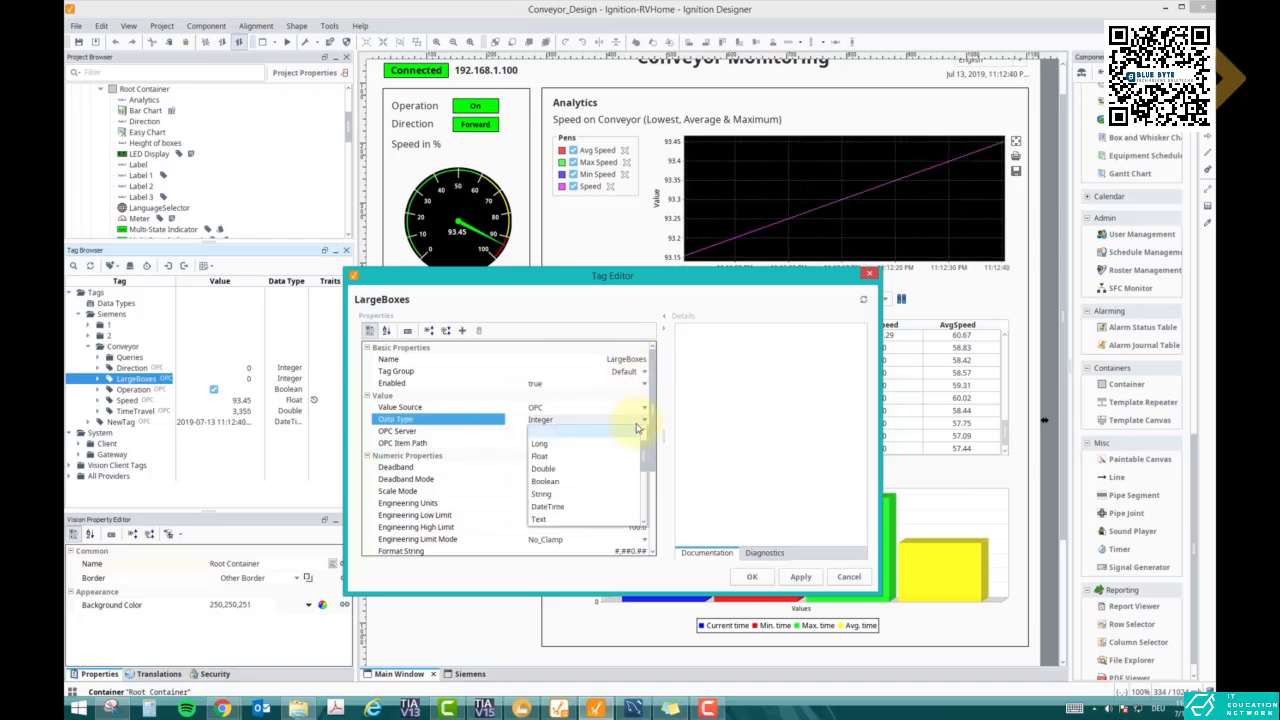
click(600, 470)
click(752, 577)
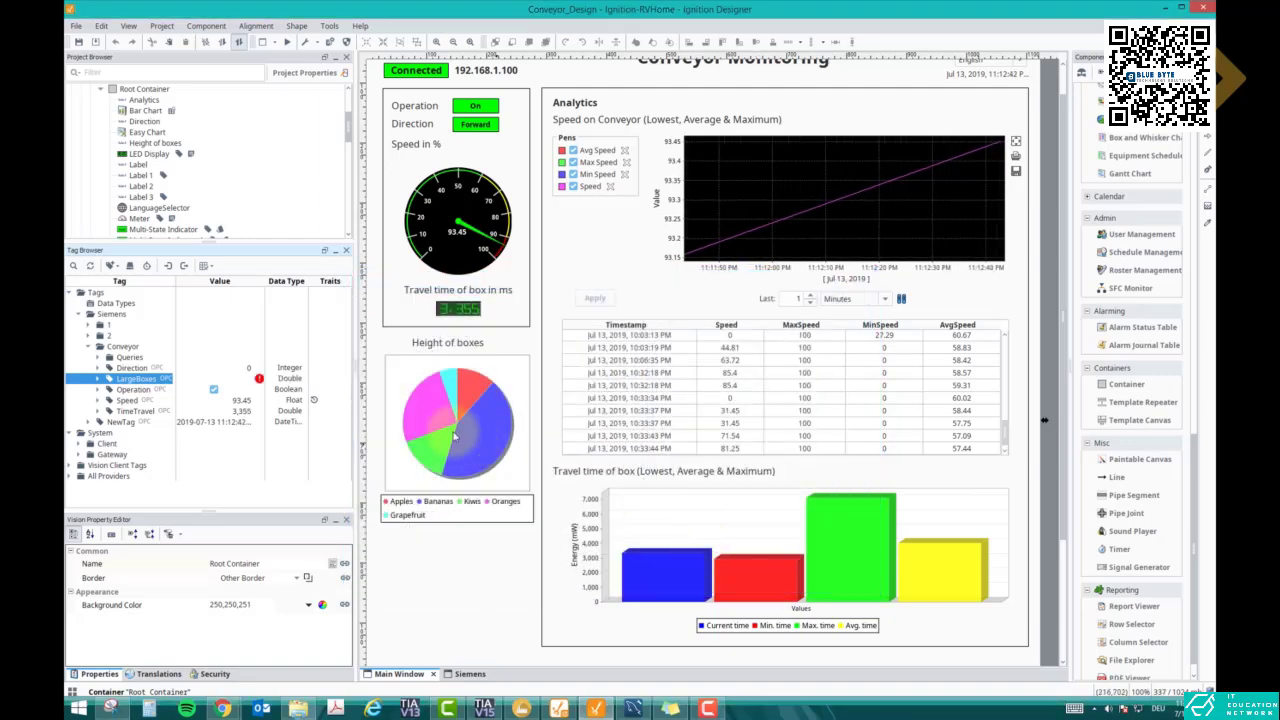
Step: Compare the LargeBoxes tag's OPC item path with the large-boxes offset in Scada [DB3] in TIA Portal
click(265, 381)
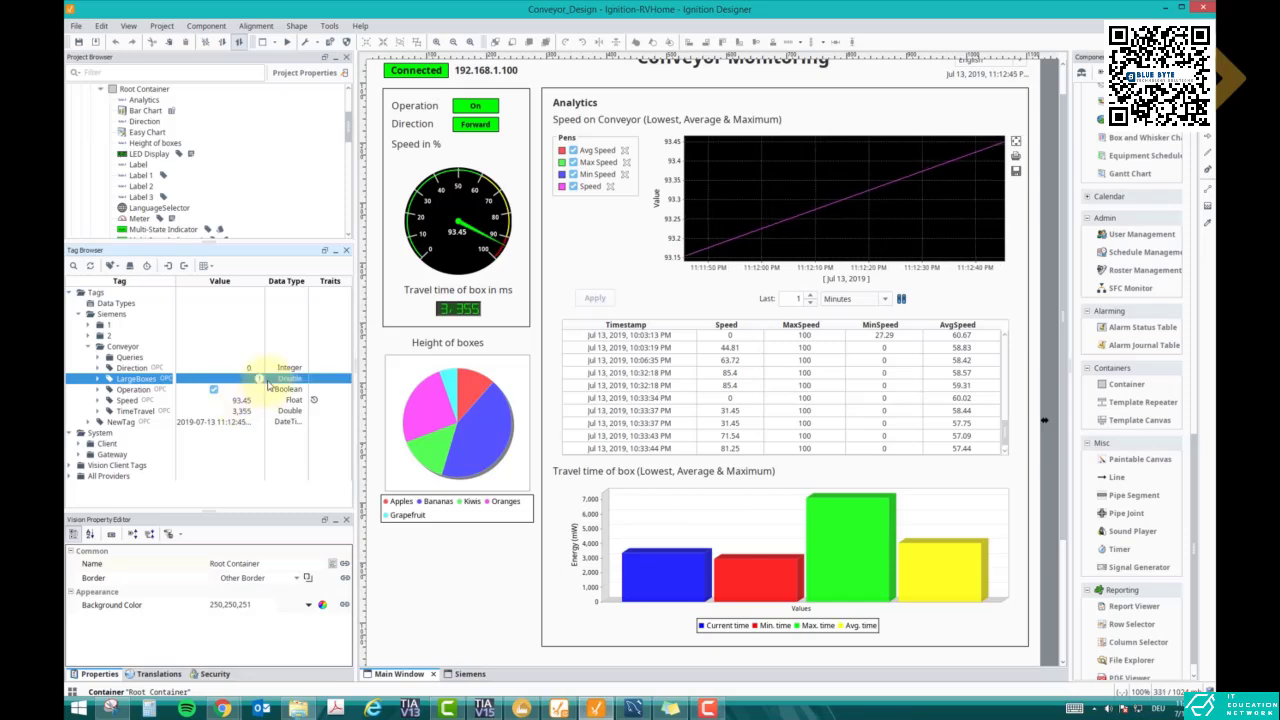
double_click(150, 380)
click(619, 445)
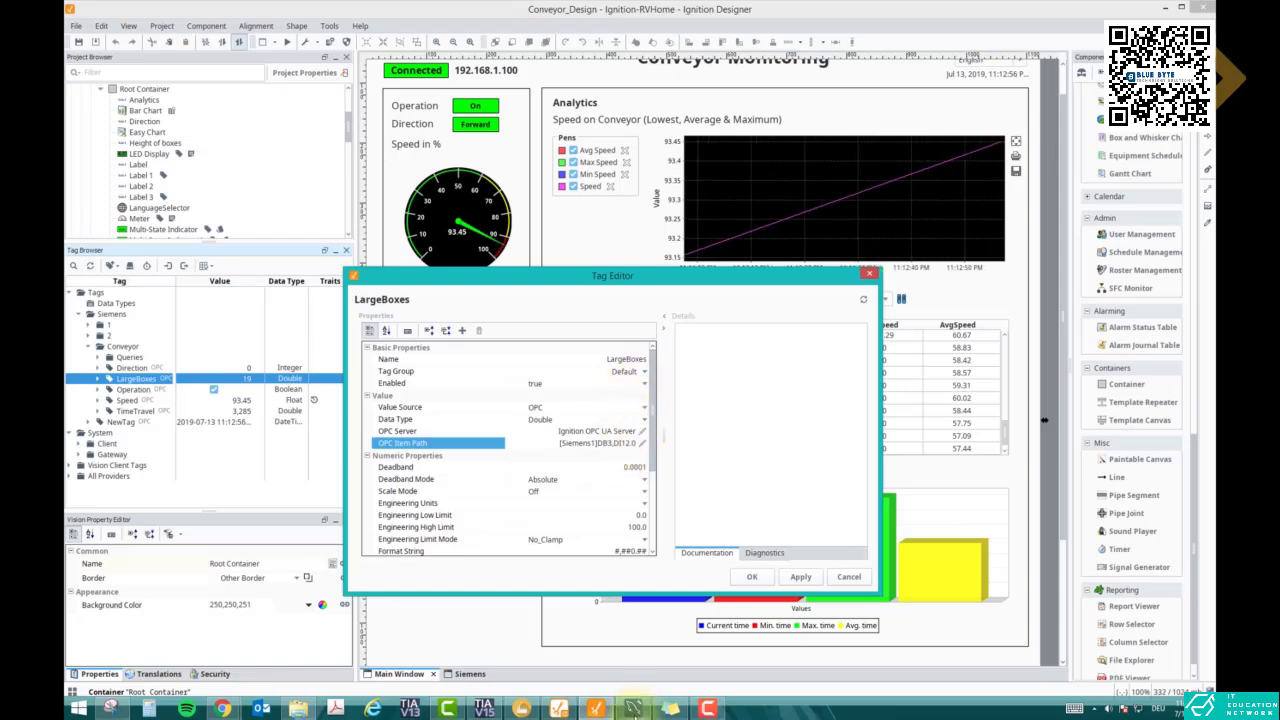
click(483, 708)
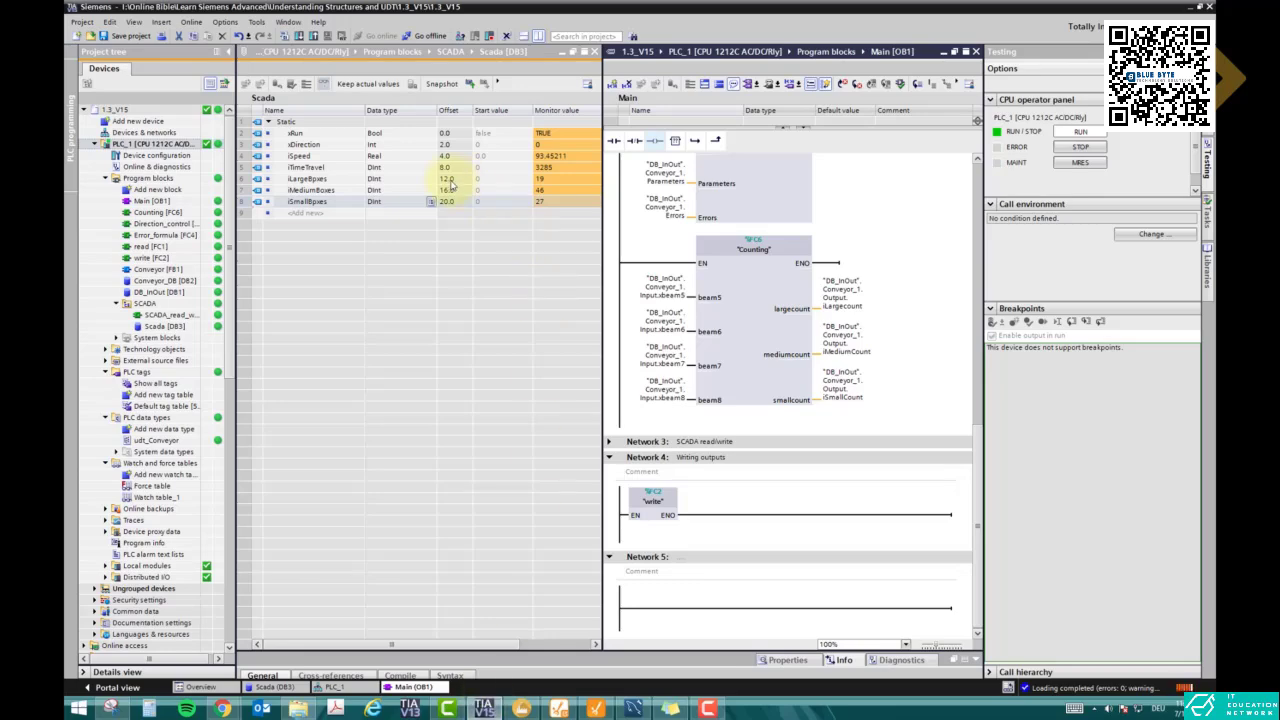
click(483, 708)
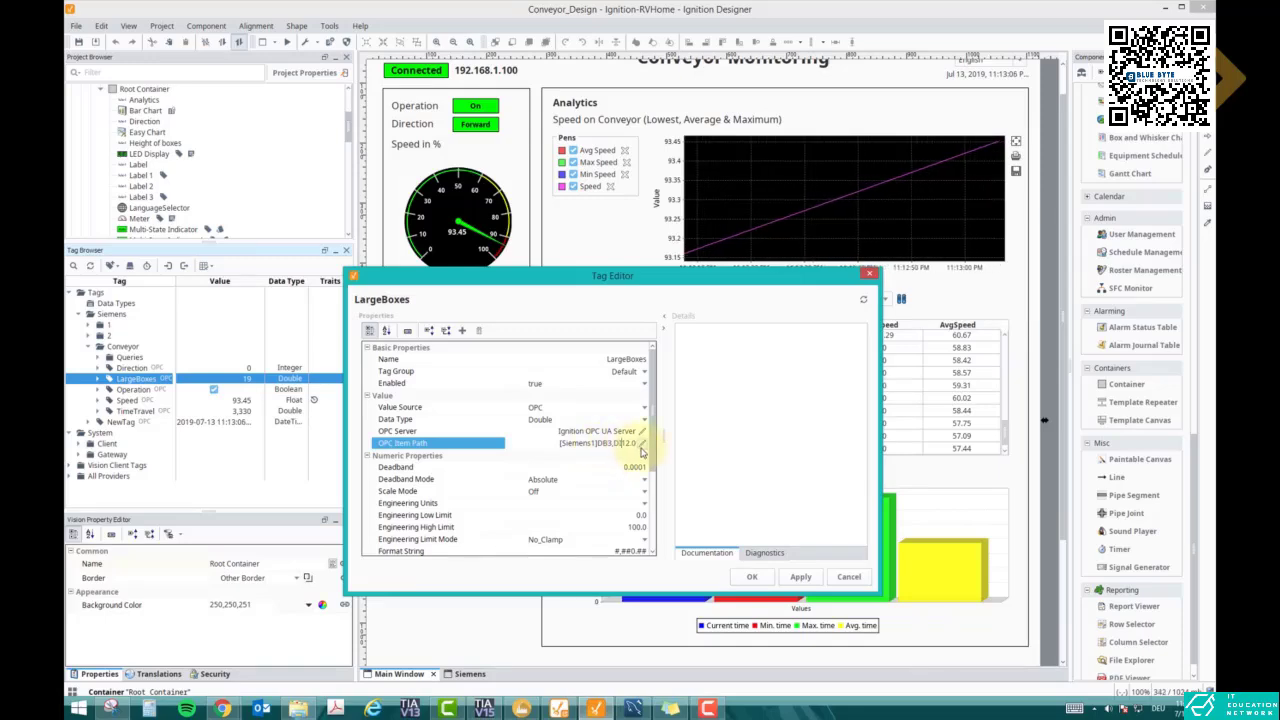
click(762, 582)
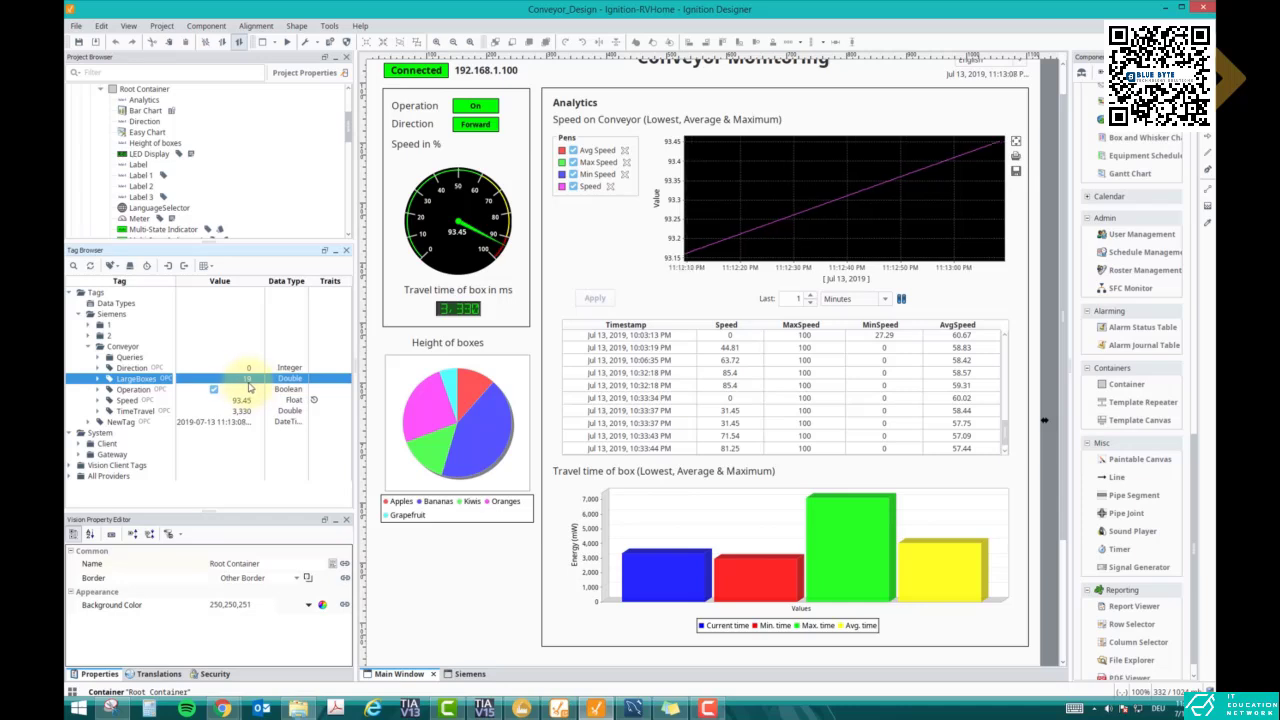
Step: Copy the LargeBoxes tag and paste the duplicate into the Conveyor folder
right_click(143, 382)
click(176, 469)
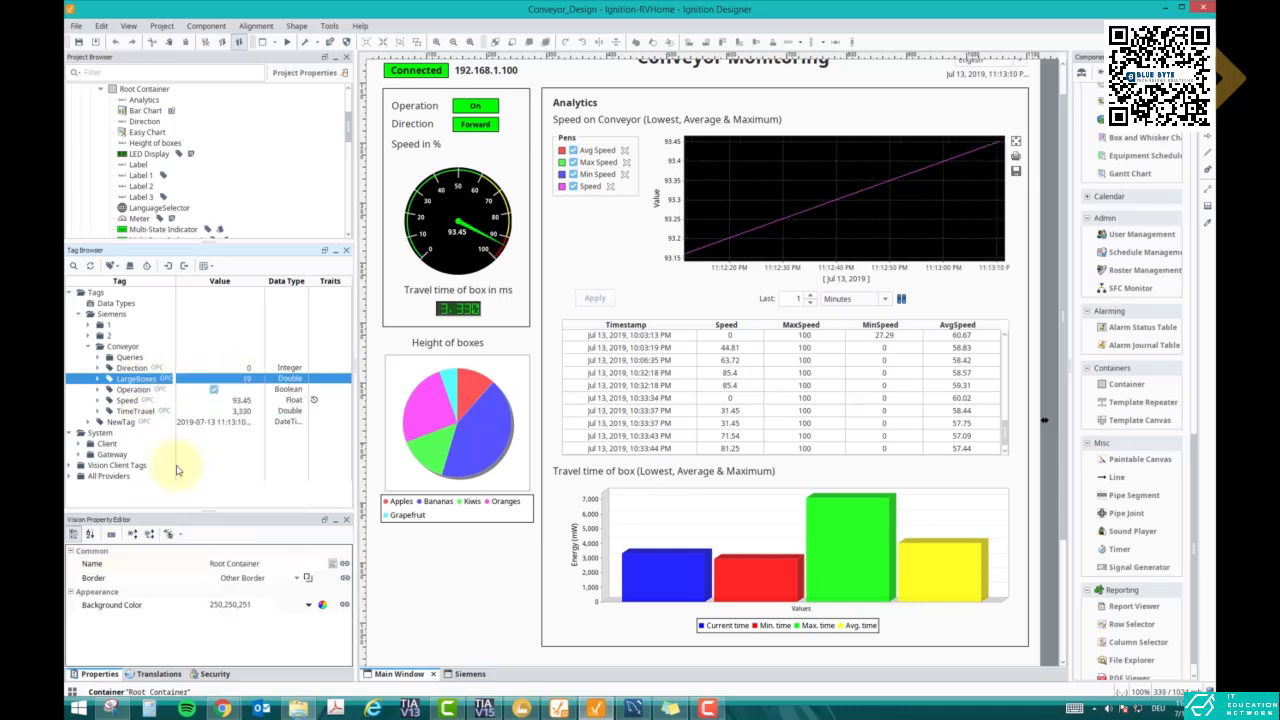
right_click(126, 347)
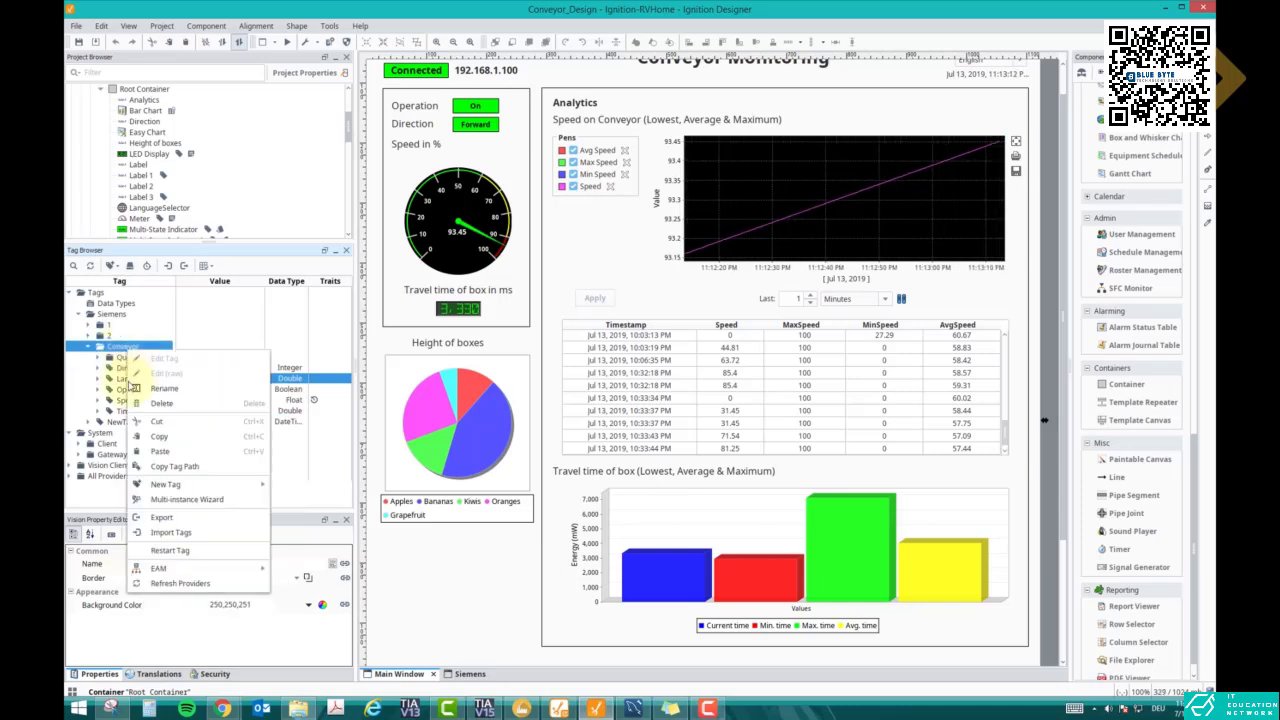
click(160, 452)
Step: Replace Large with Medium in the duplicated tag's name and remove the space before its number suffix
double_click(136, 389)
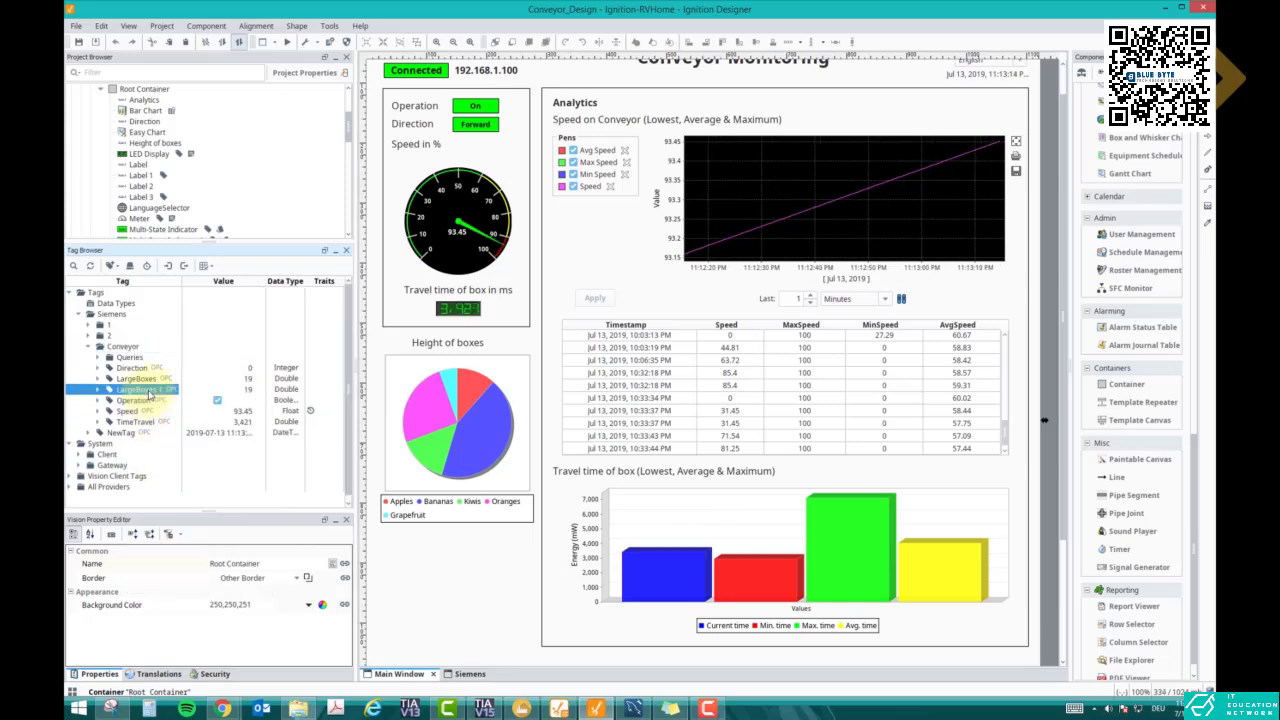
click(612, 359)
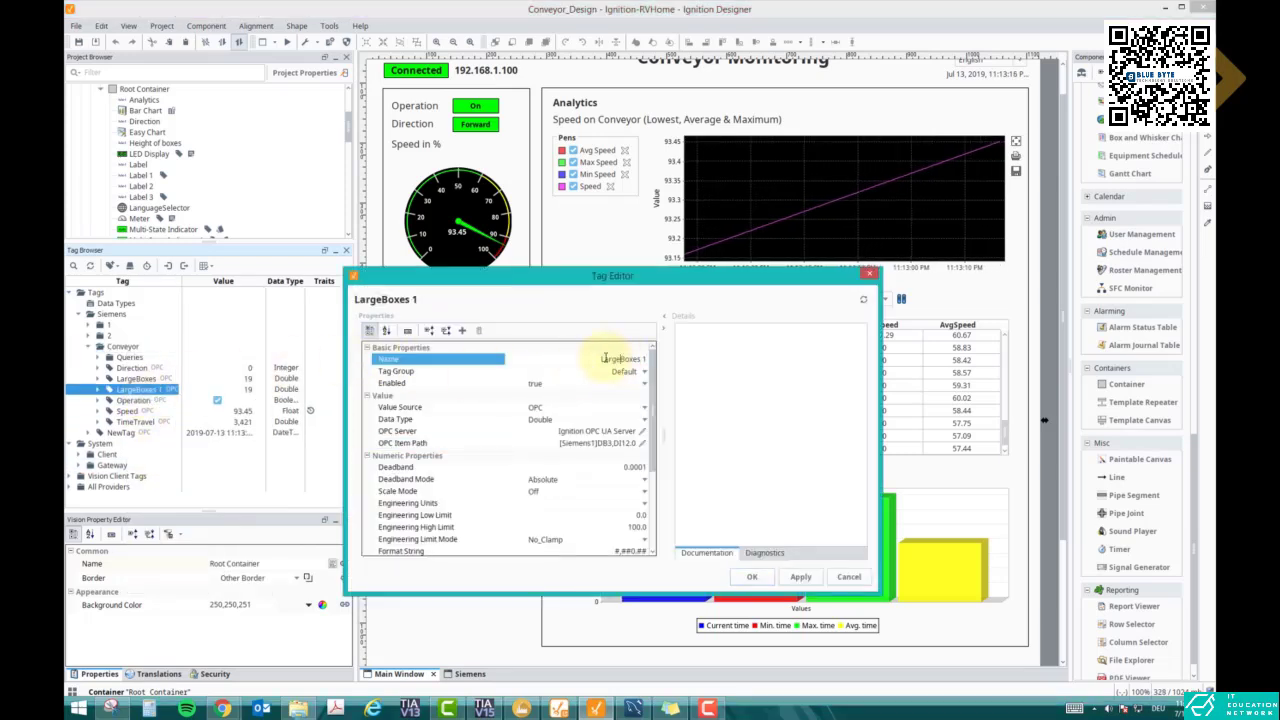
key(Delete)
key(Delete)
key(Delete)
key(Delete)
key(Delete)
text(Medium)
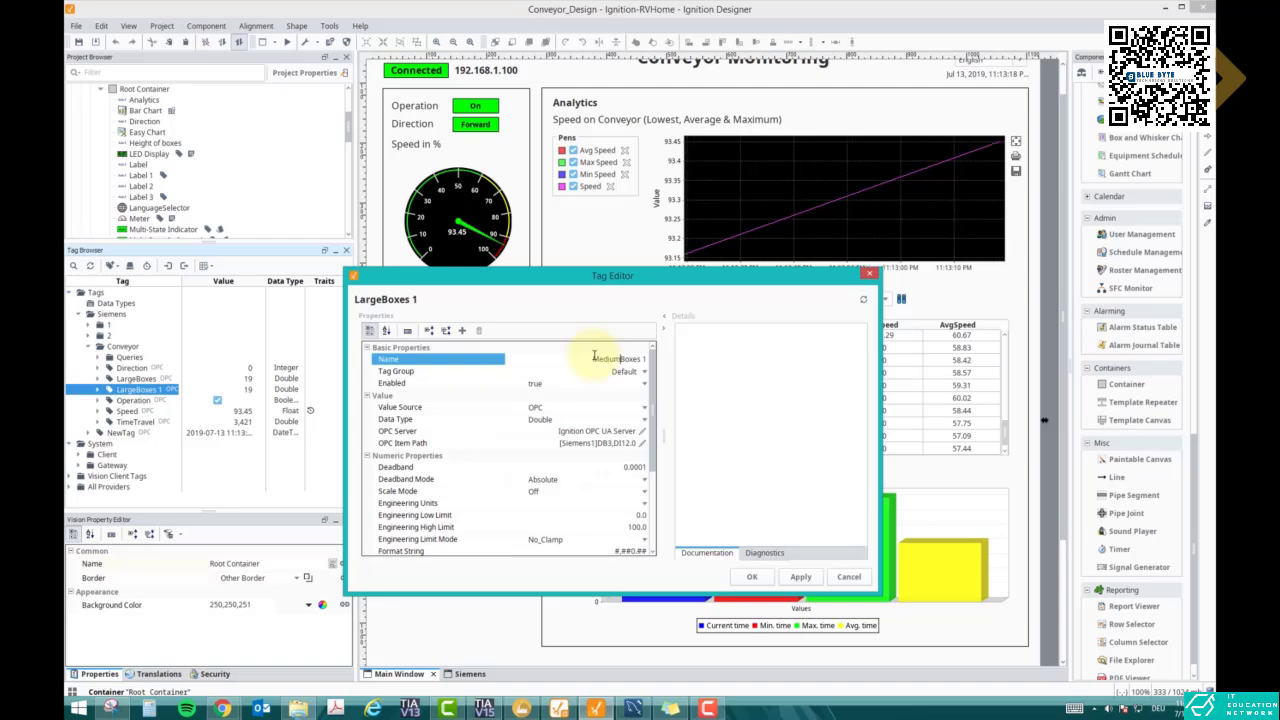
key(BackSpace)
key(BackSpace)
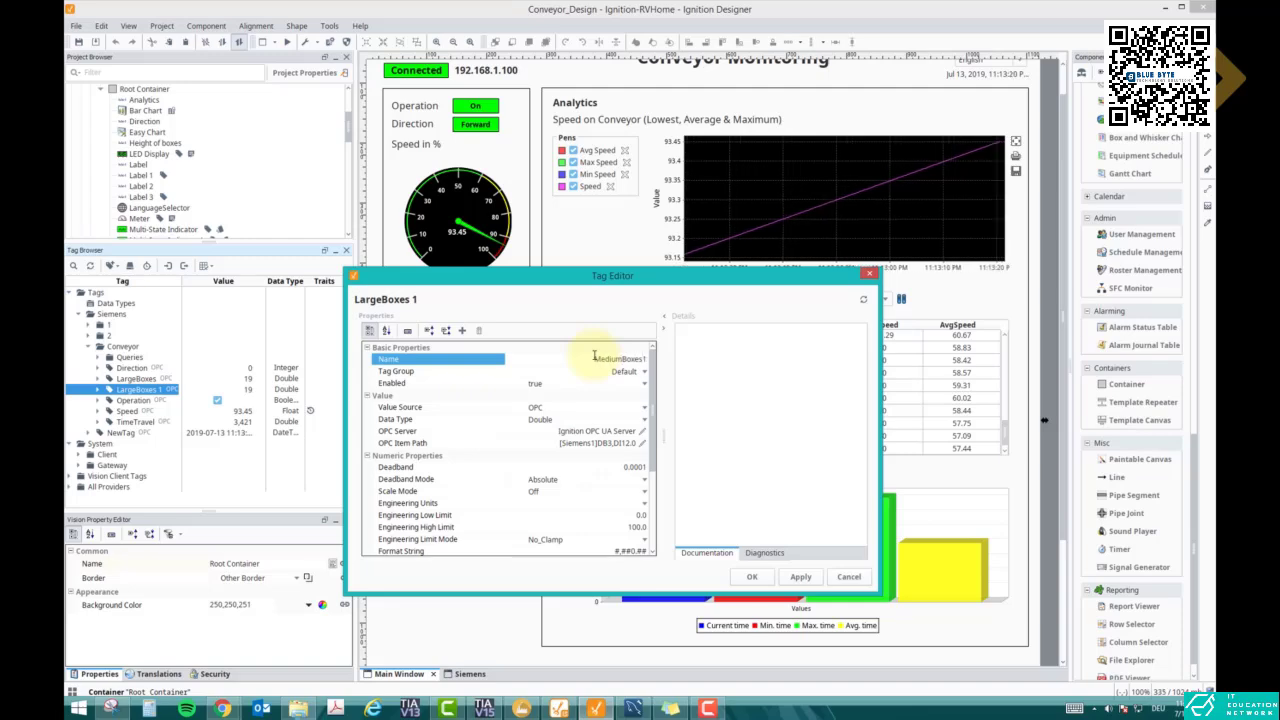
Step: Finish the name as MediumBoxes, set its OPC item path to [Siemens1]DB3,DI16.0 using the medium-boxes offset in TIA Portal, and save the tag
click(483, 708)
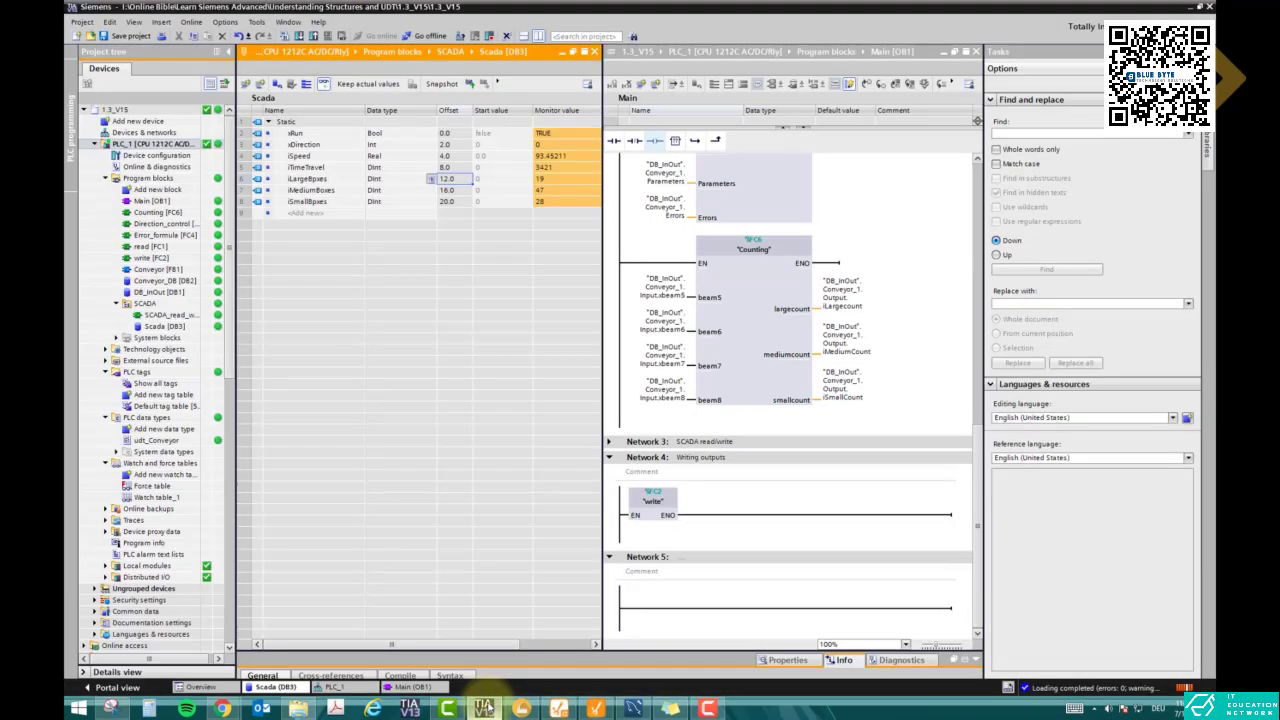
click(483, 708)
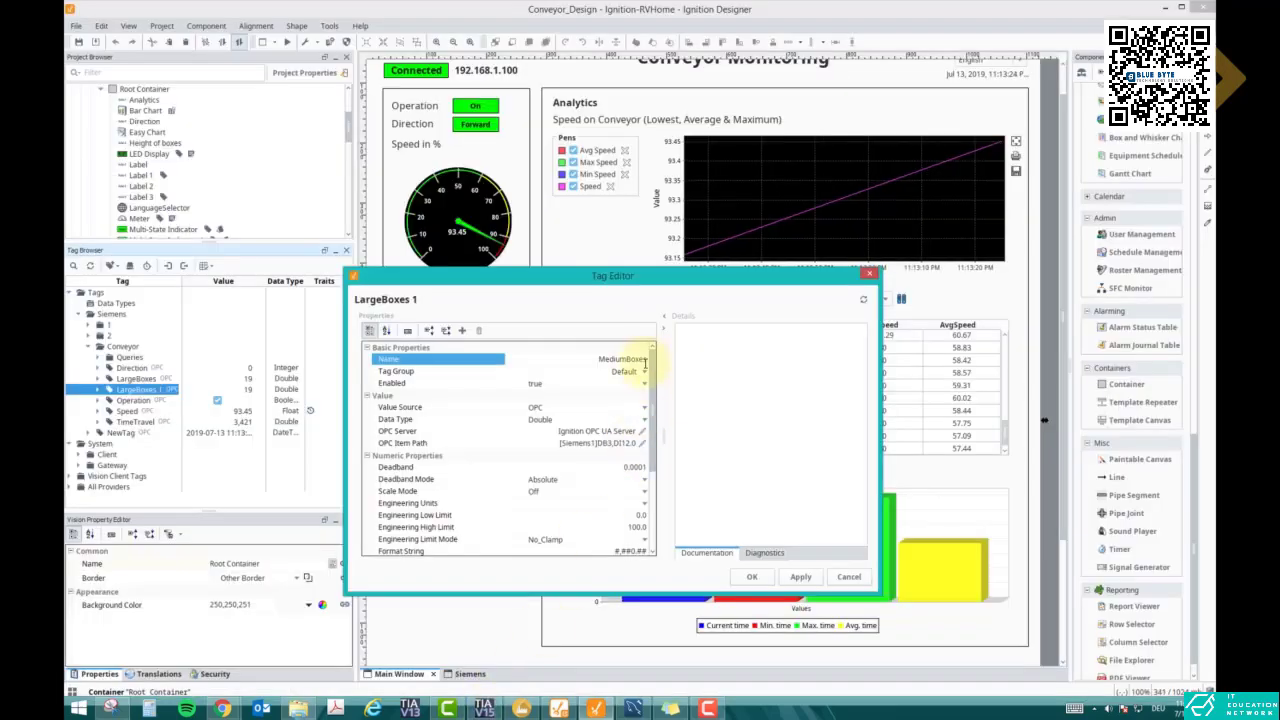
click(634, 442)
text(6)
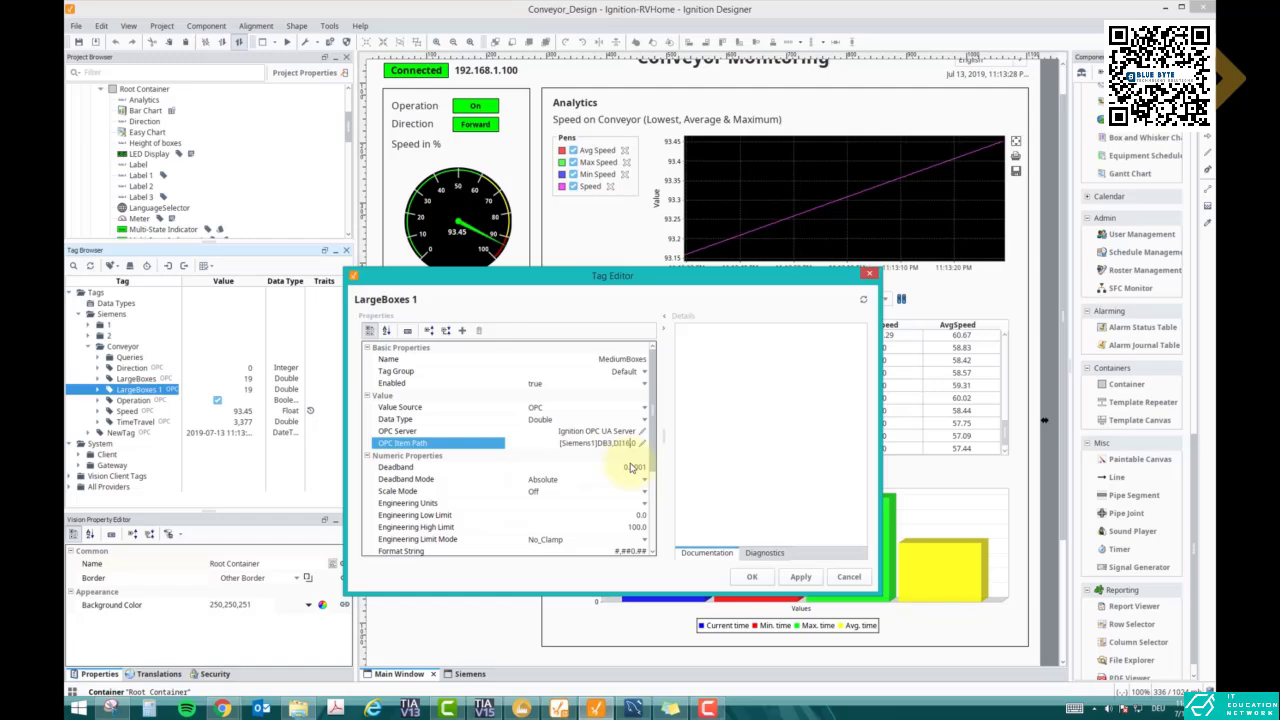
click(814, 586)
click(752, 577)
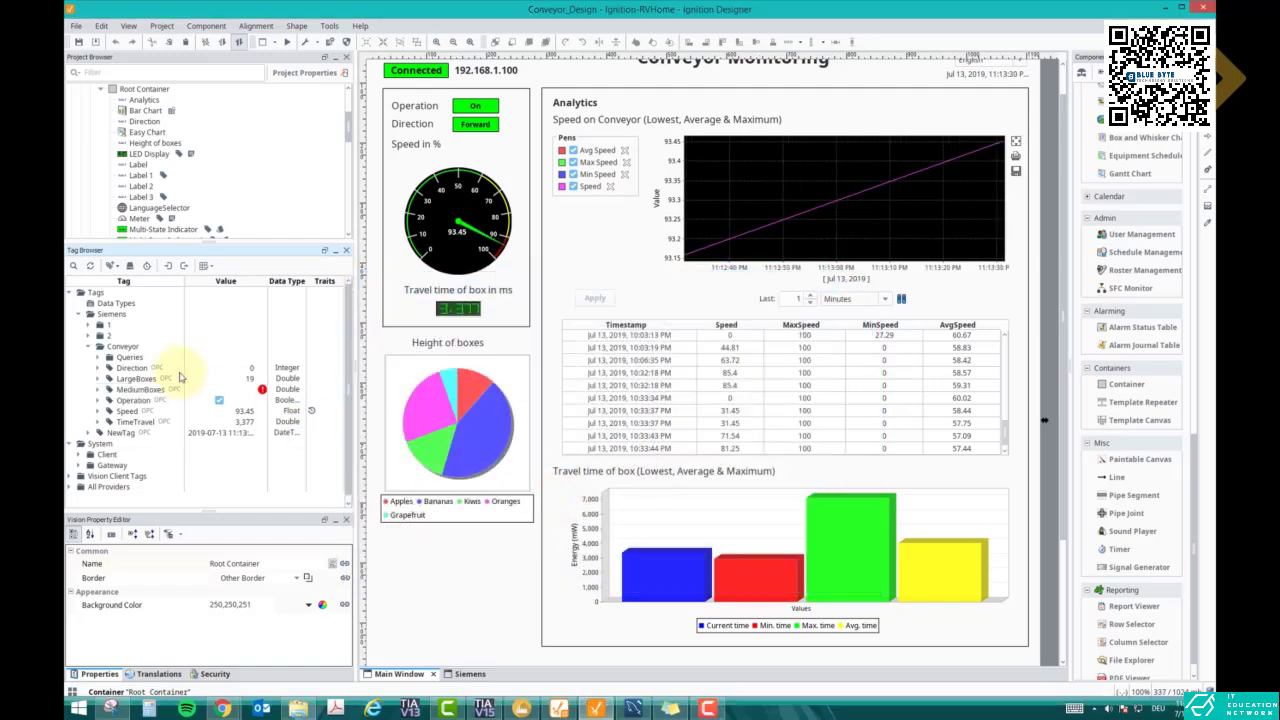
Step: Paste another copy of the LargeBoxes tag into the Conveyor folder
right_click(123, 347)
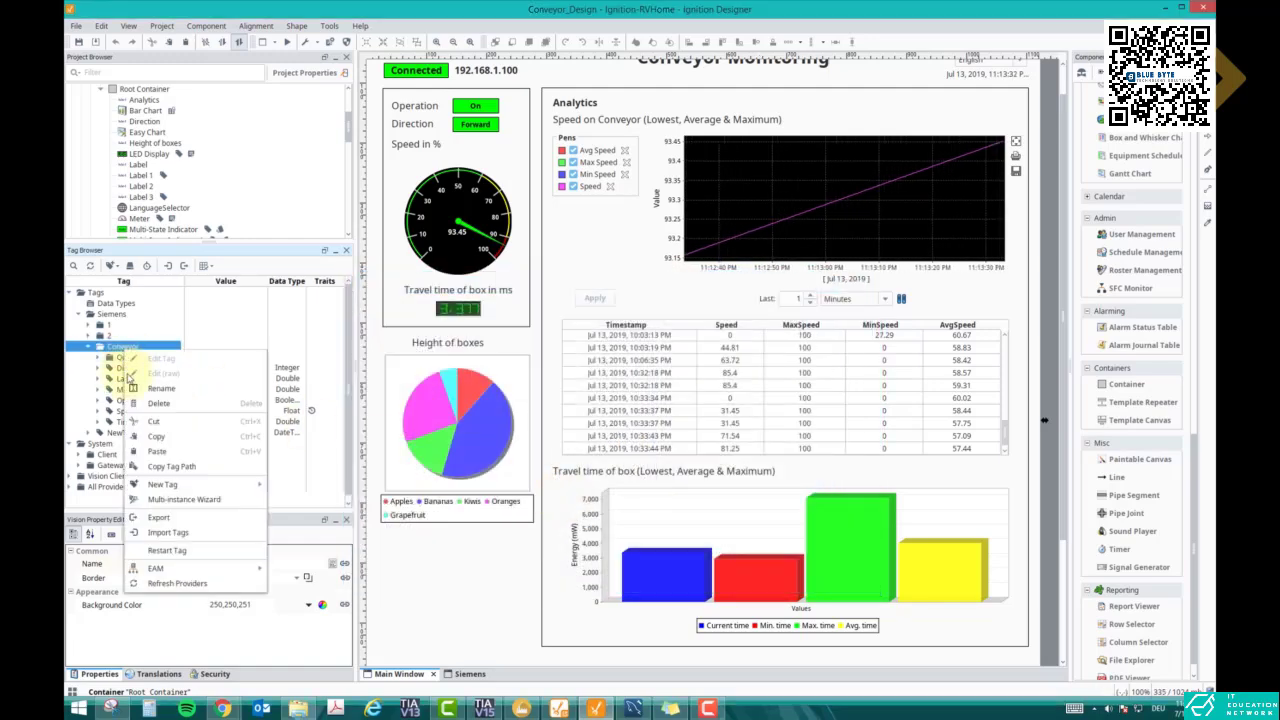
click(158, 452)
double_click(138, 400)
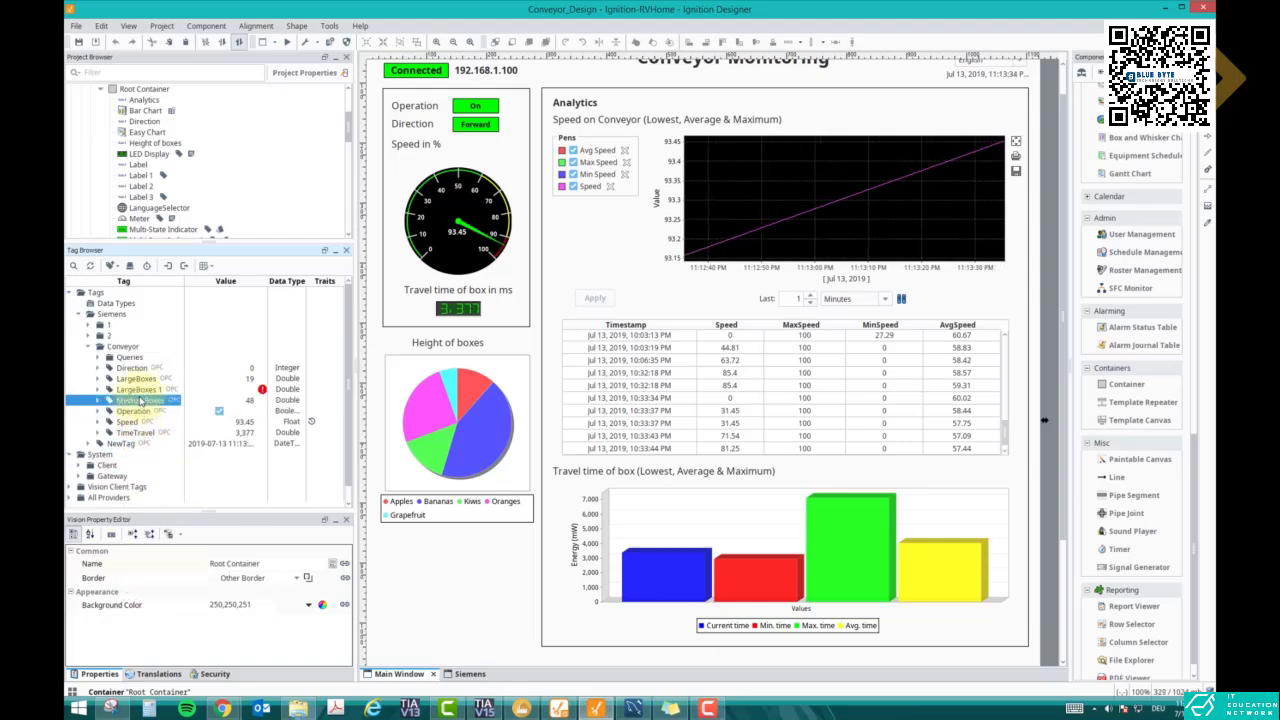
click(847, 577)
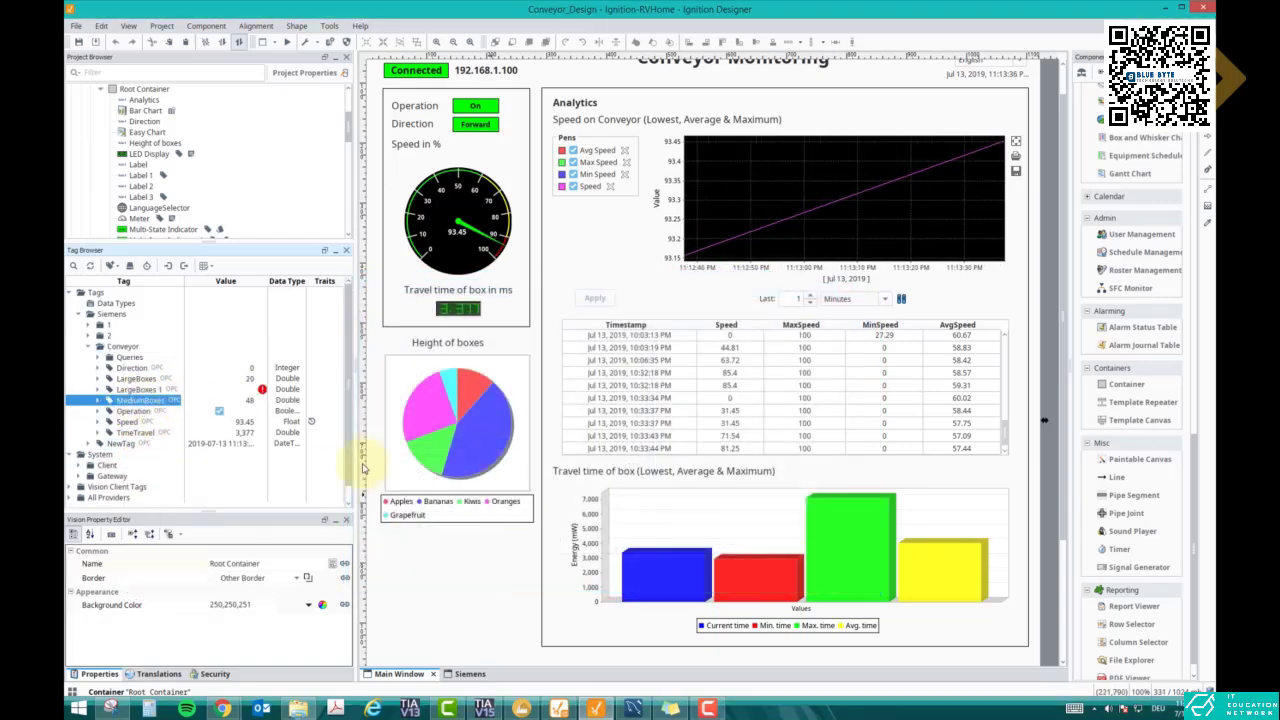
Step: Rename the new LargeBoxes copy as SmallBoxes
double_click(148, 389)
click(620, 359)
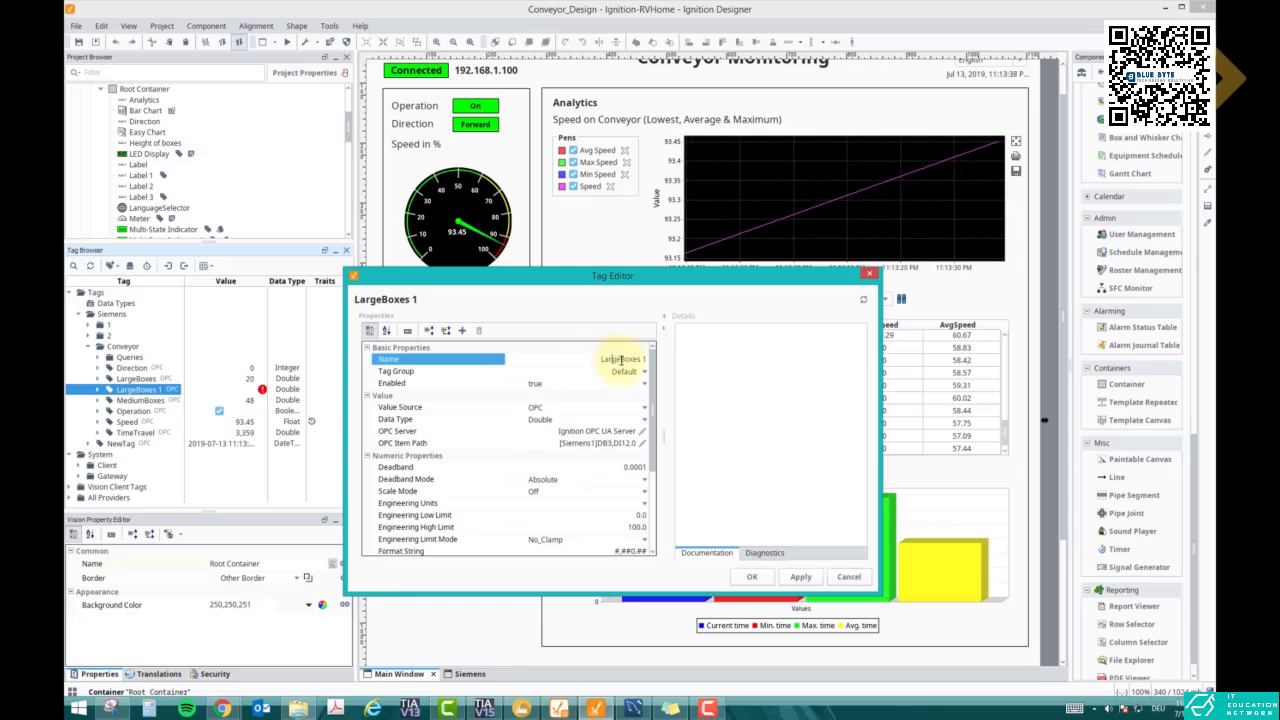
text(Small)
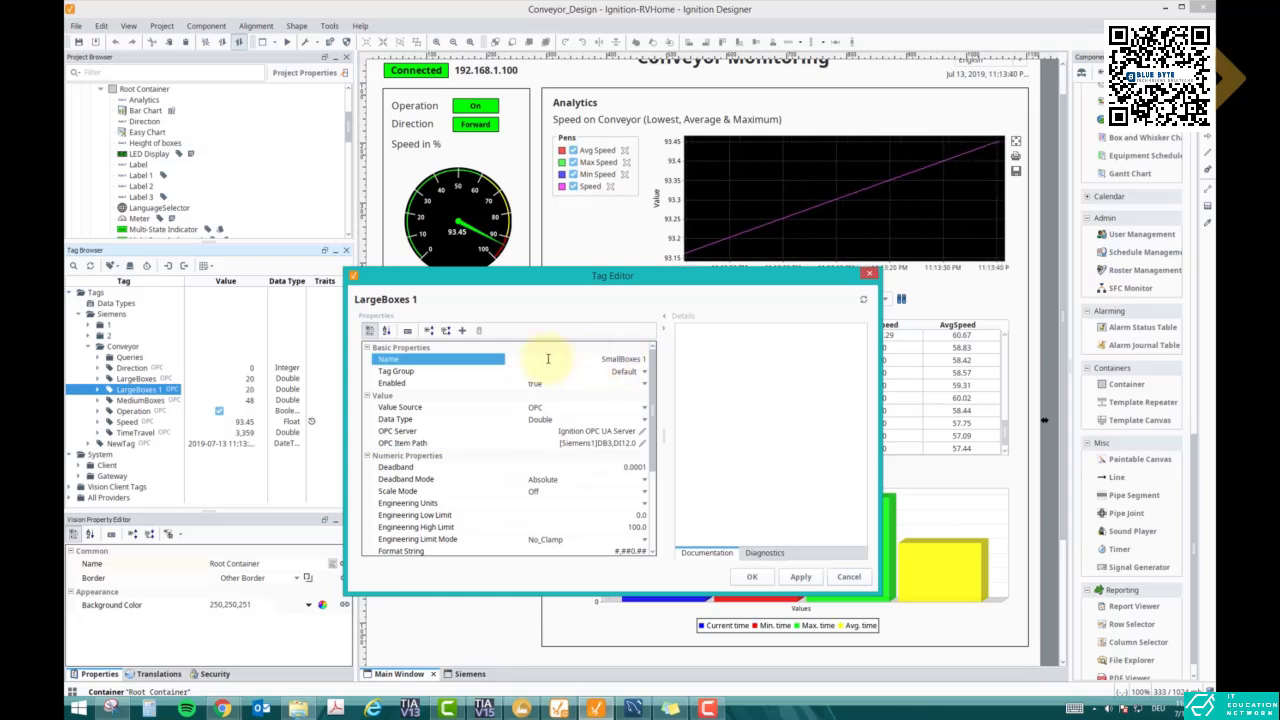
click(646, 361)
key(BackSpace)
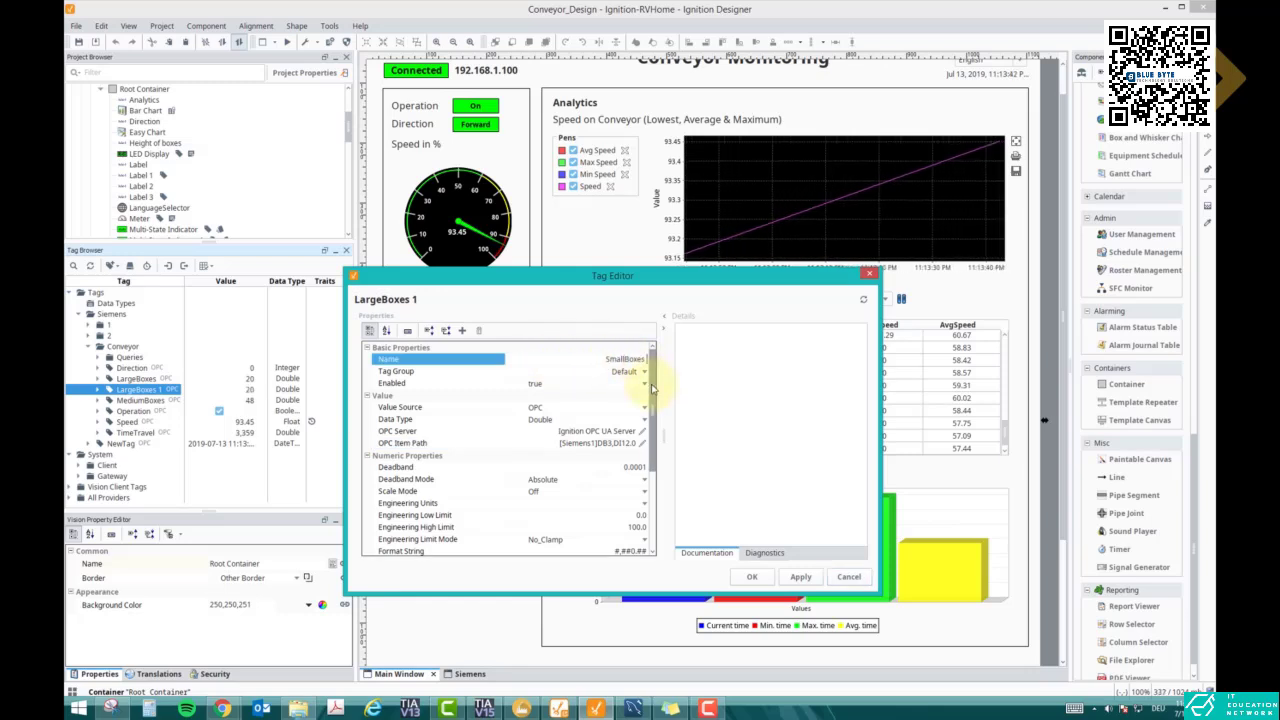
Step: Set the SmallBoxes OPC item path to [Siemens1]DB3,DI20.0 and save the tag
click(625, 443)
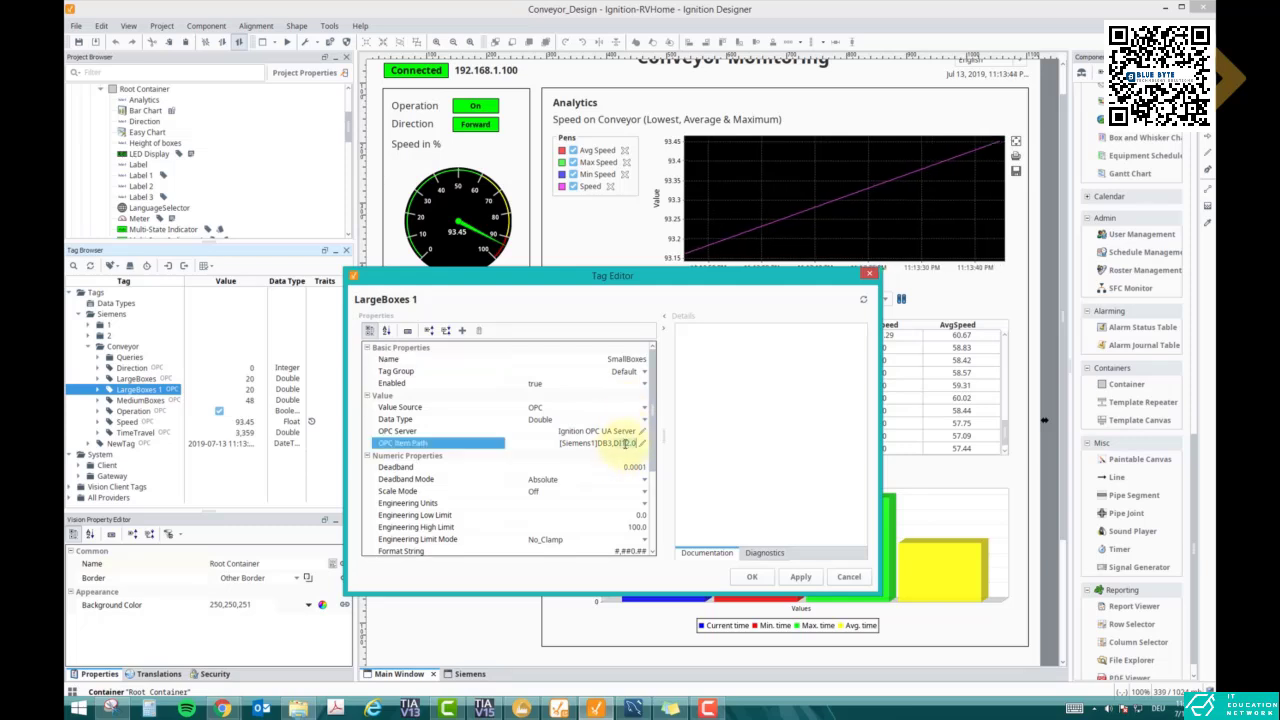
text(20)
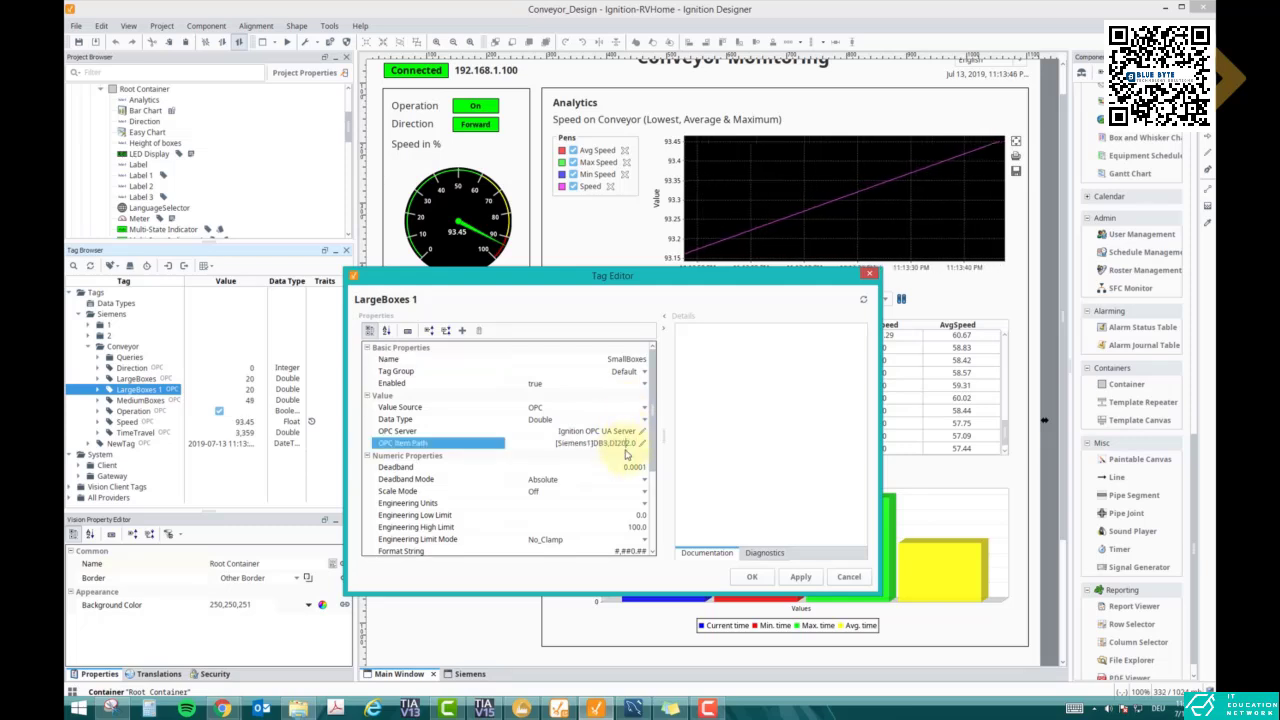
click(800, 577)
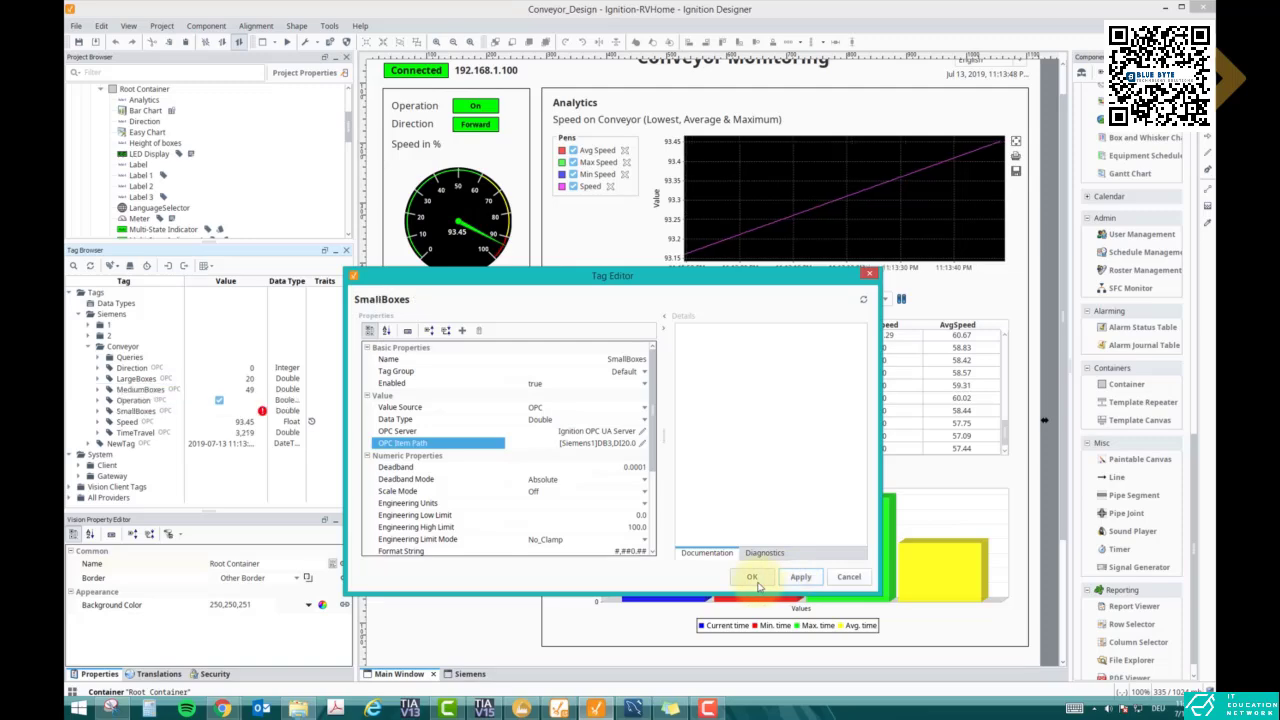
click(752, 577)
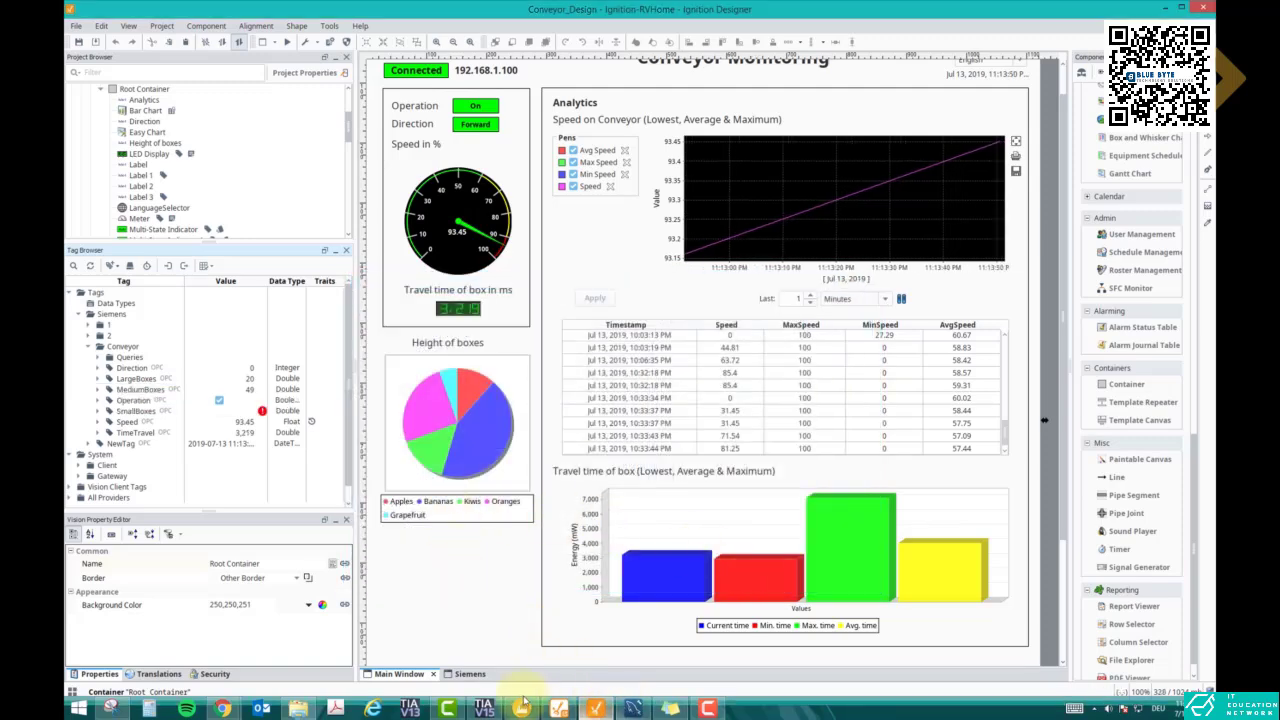
Step: Refresh the tag providers to update the SmallBoxes tag, and expand the Conveyor folder again
click(484, 707)
click(484, 707)
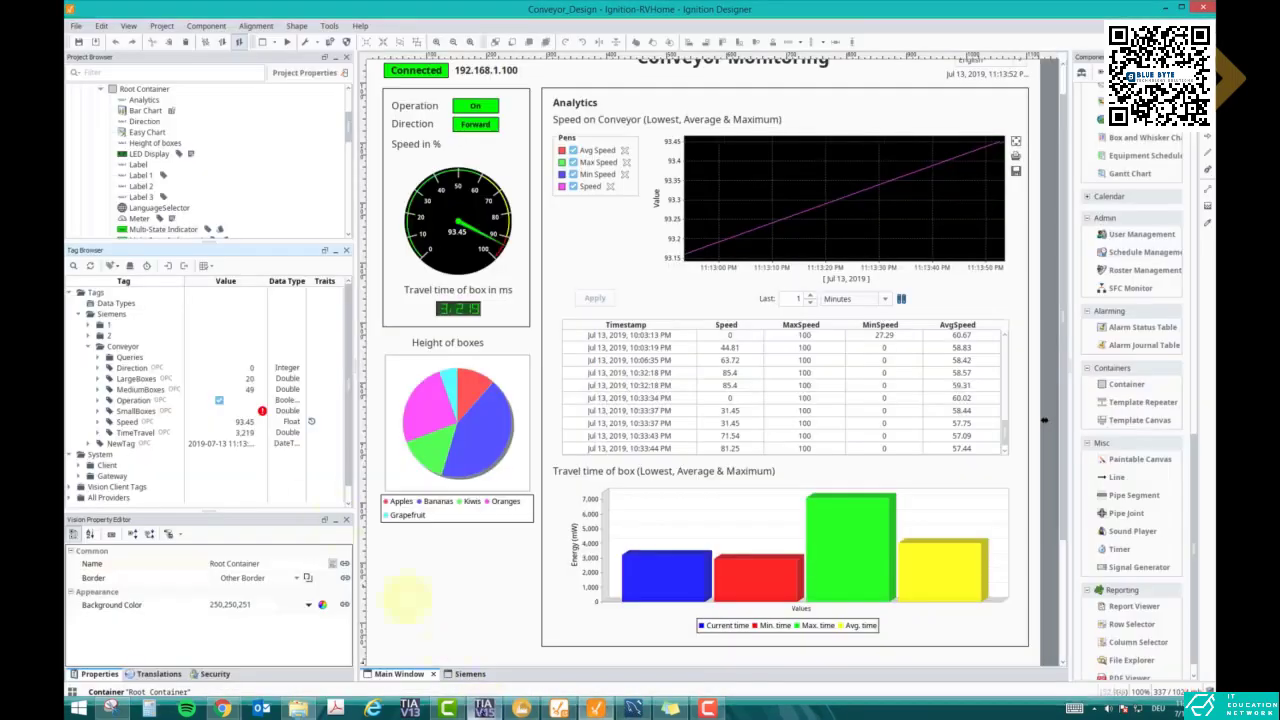
click(163, 412)
click(256, 413)
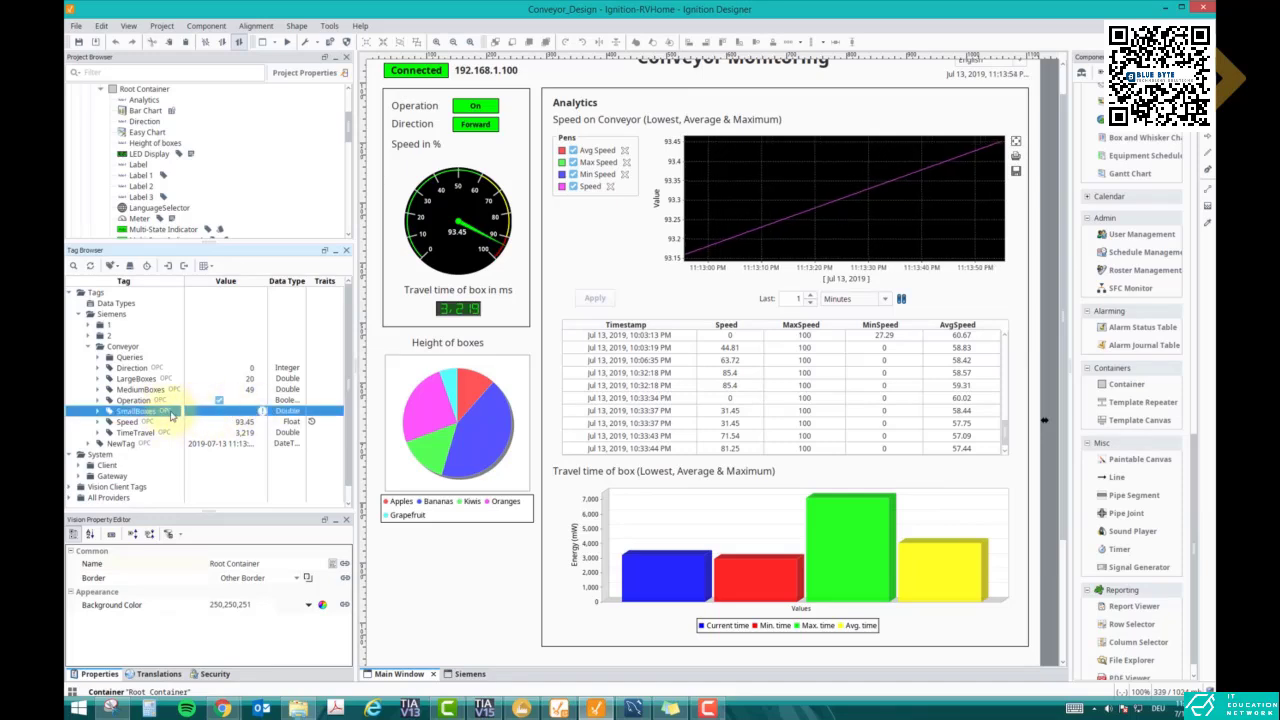
right_click(160, 420)
click(180, 647)
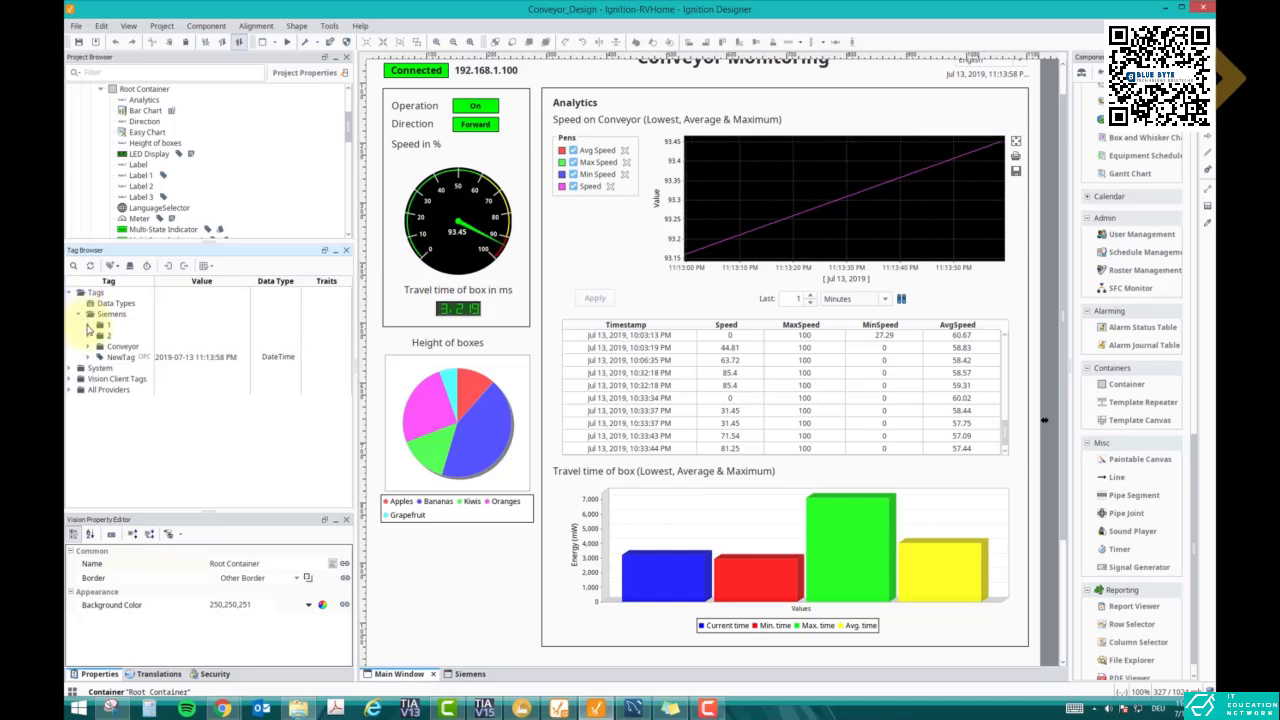
click(88, 347)
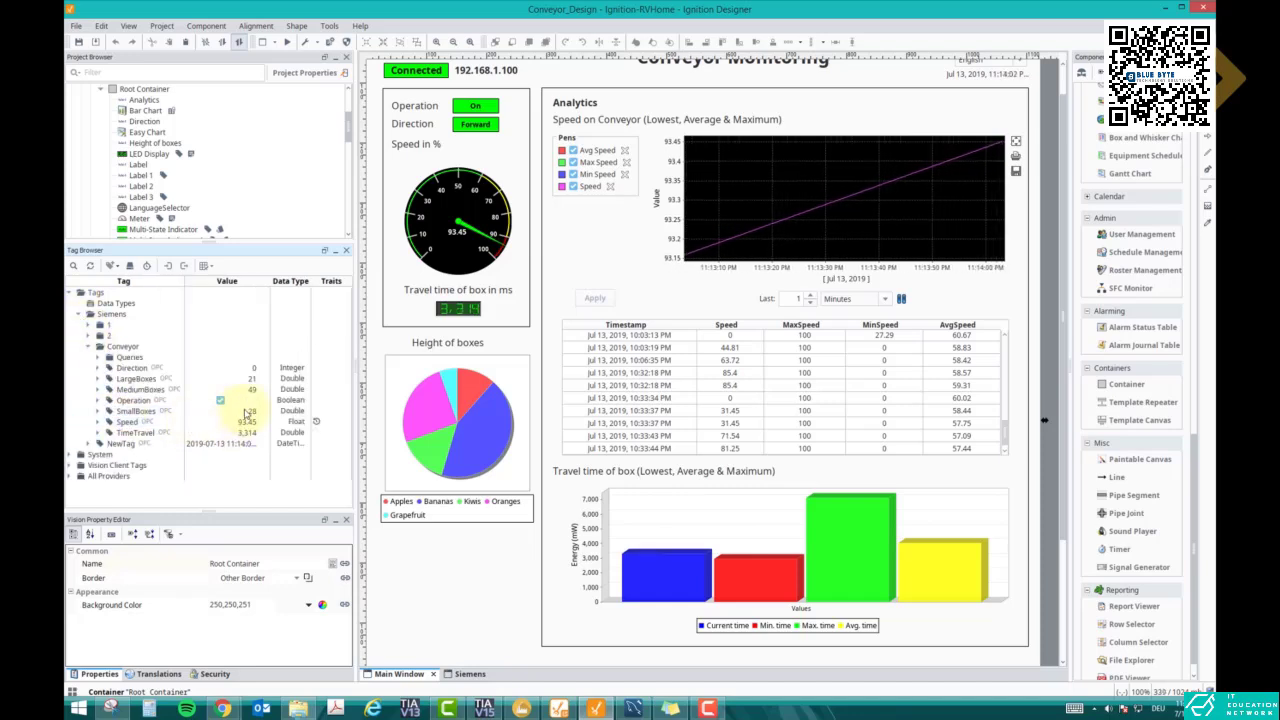
Step: Check the live values of the LargeBoxes, MediumBoxes and SmallBoxes tags
click(245, 411)
click(241, 390)
click(245, 379)
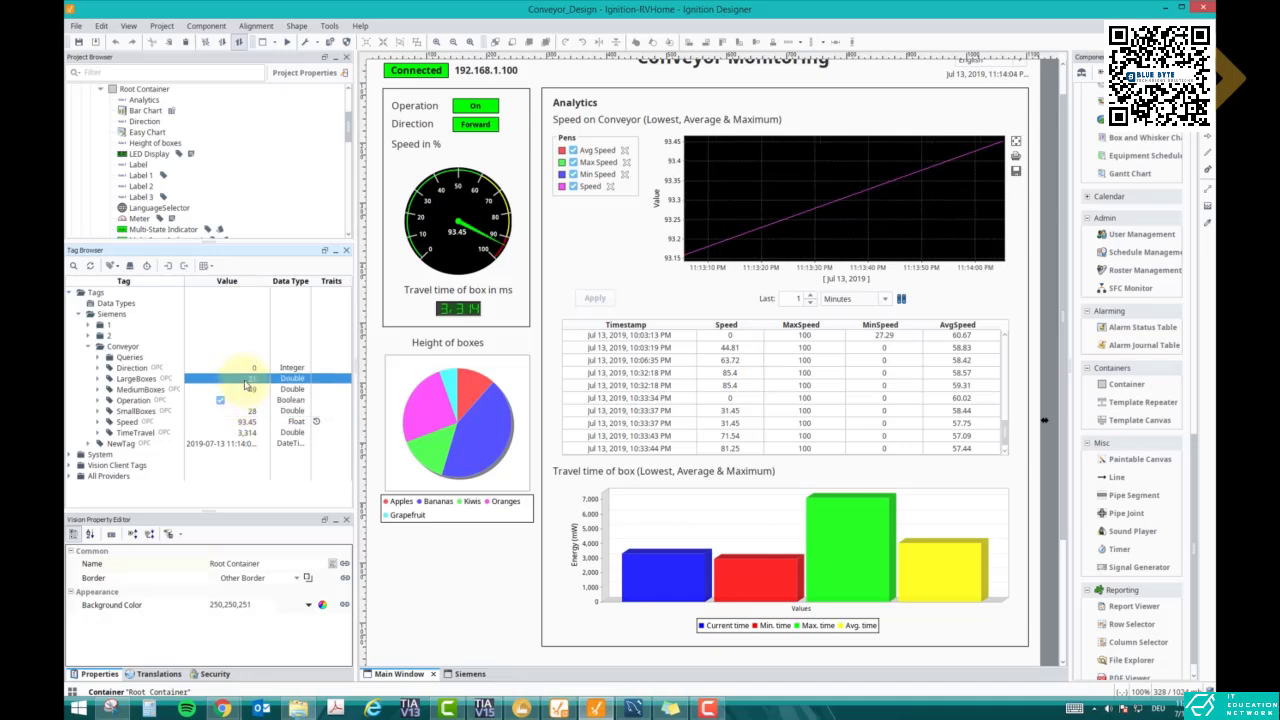
click(247, 390)
click(248, 411)
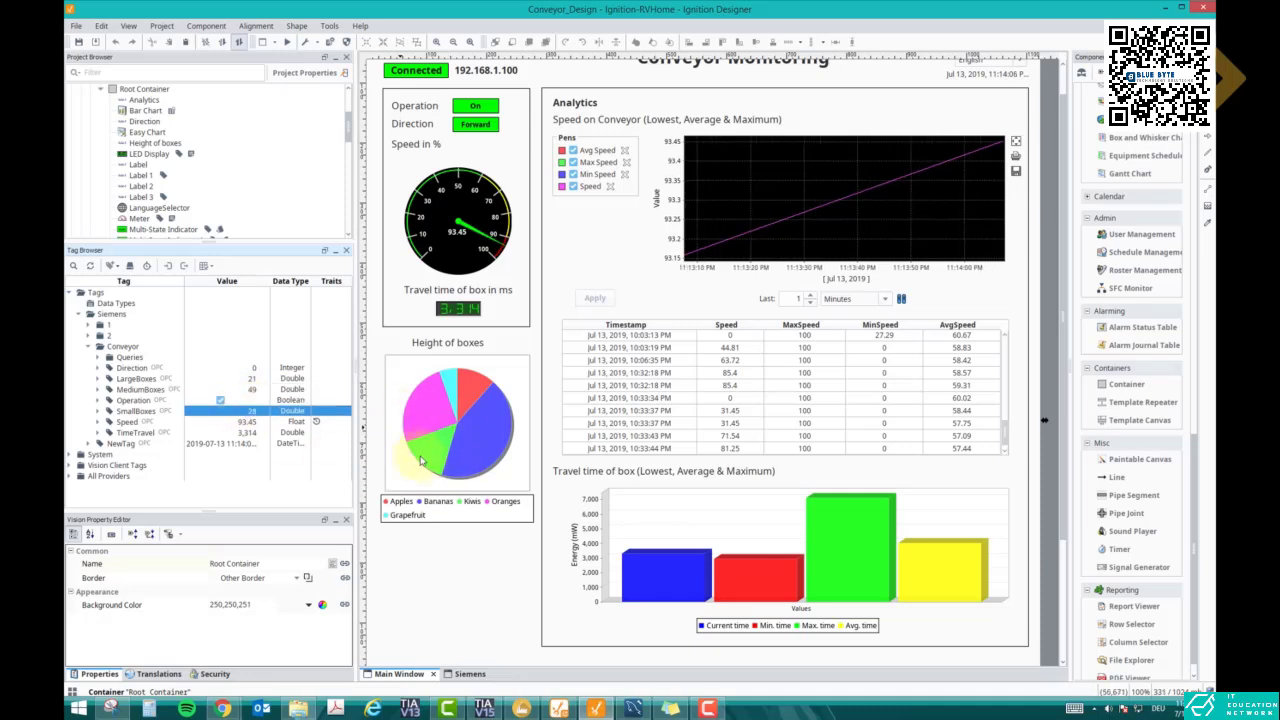
Step: Open the Data dataset of the Height of boxes pie chart and place its viewer clear of the chart
click(447, 442)
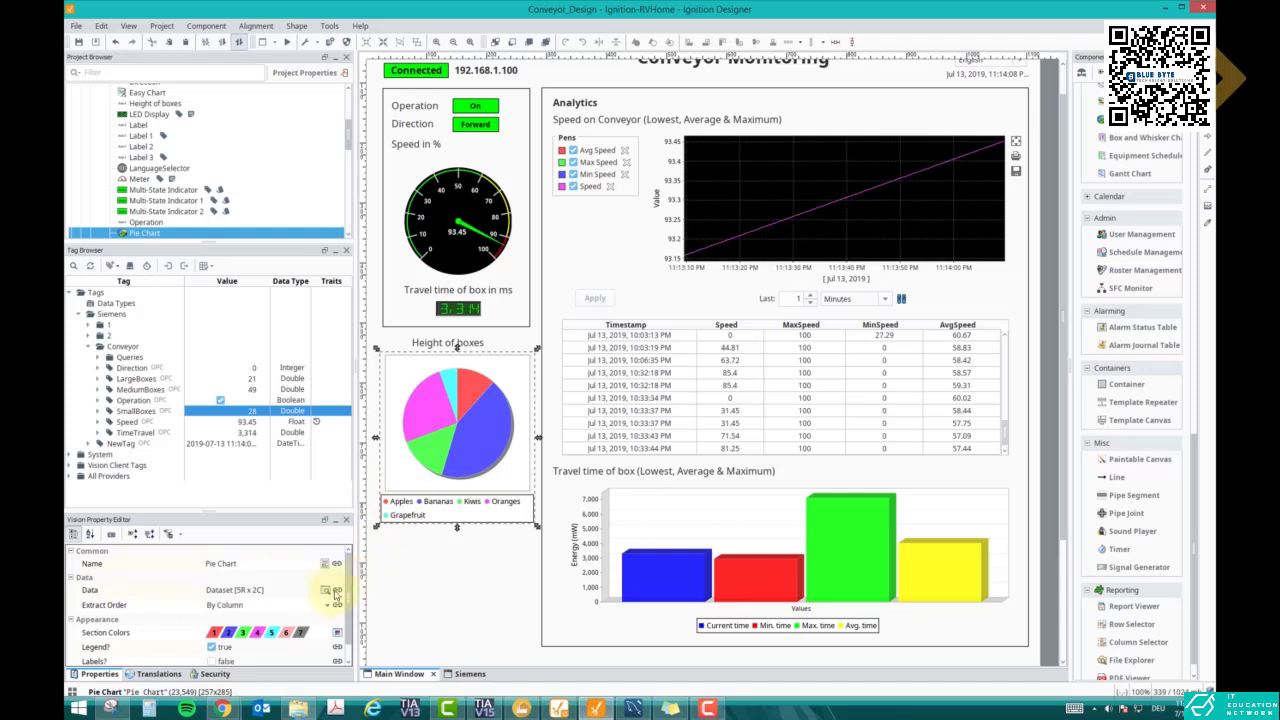
click(325, 591)
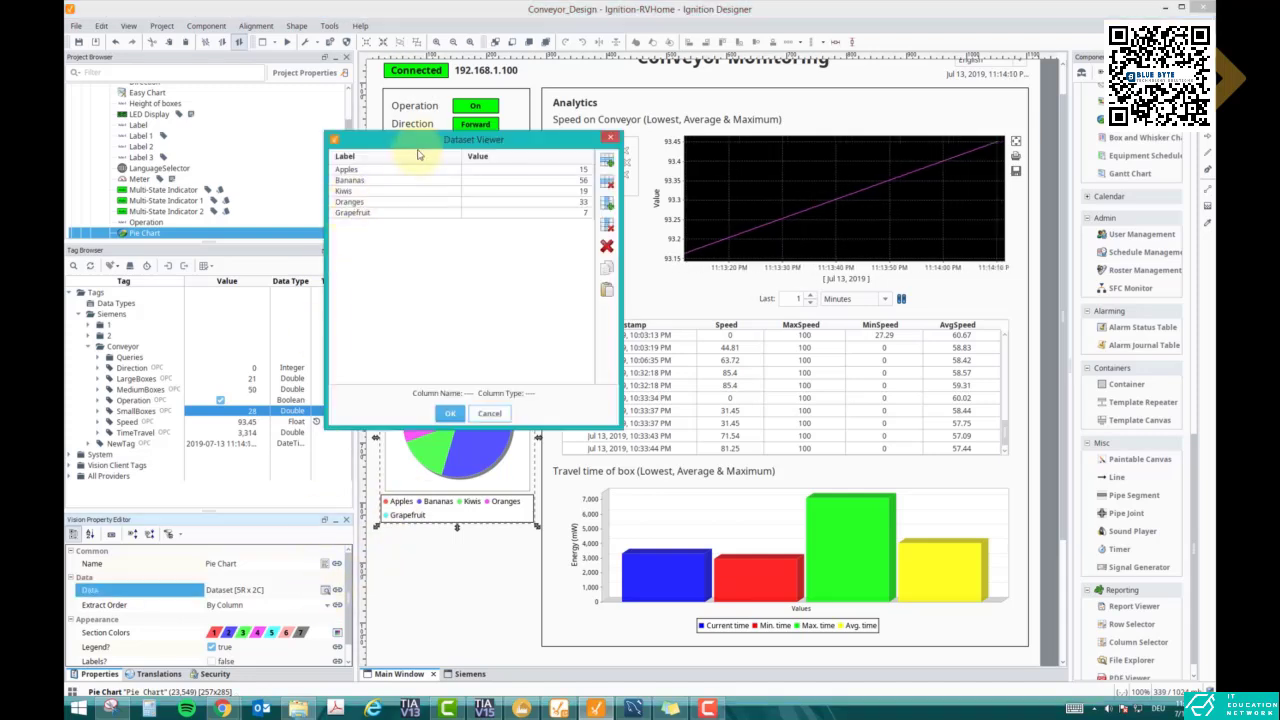
drag(440, 139, 688, 245)
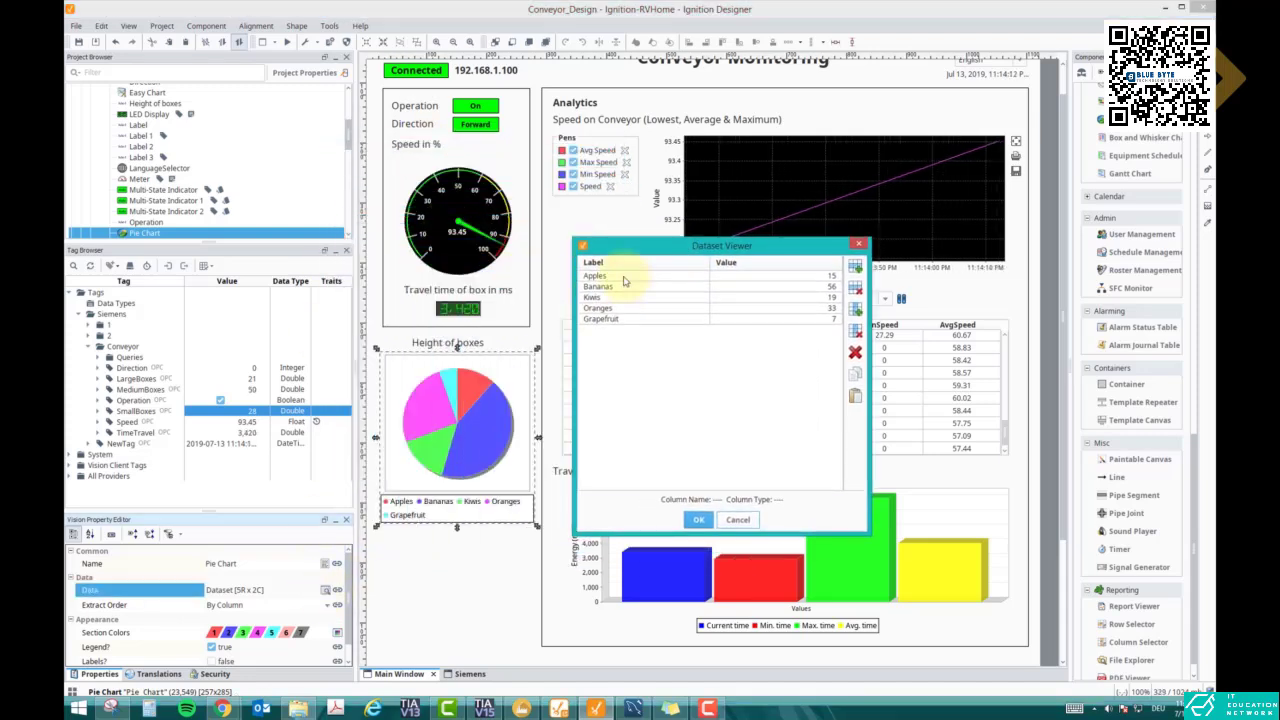
Step: Replace the Apples label in the pie chart's dataset with Small Boxes
click(624, 276)
key(BackSpace)
key(BackSpace)
key(BackSpace)
key(BackSpace)
key(BackSpace)
key(BackSpace)
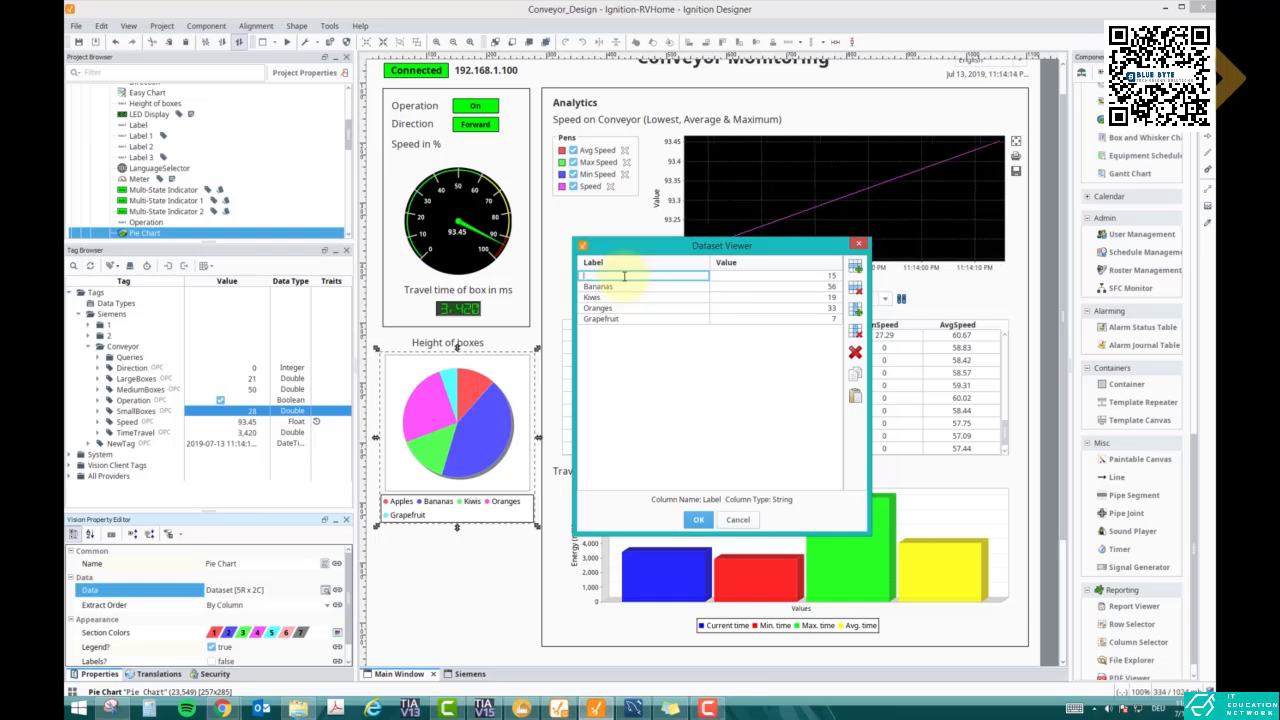
text(Small Bo)
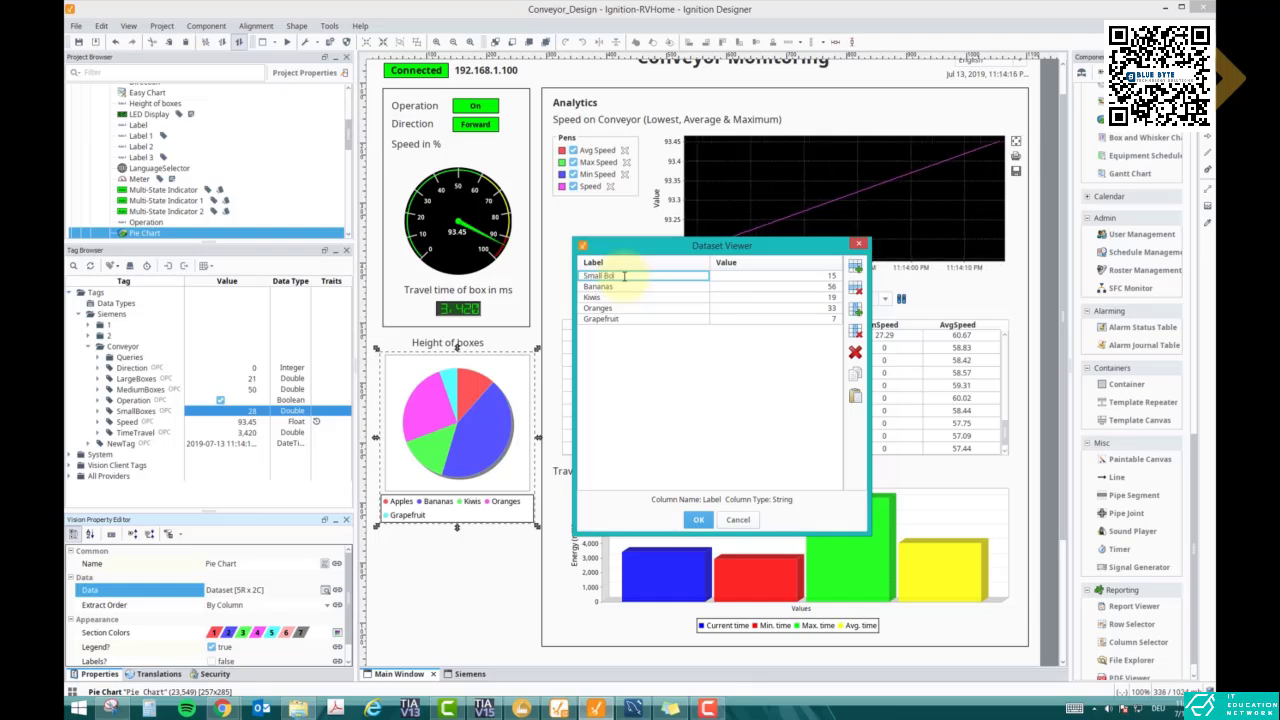
text(xes)
Step: Replace the Bananas label in the dataset with Medium Boxes
click(625, 287)
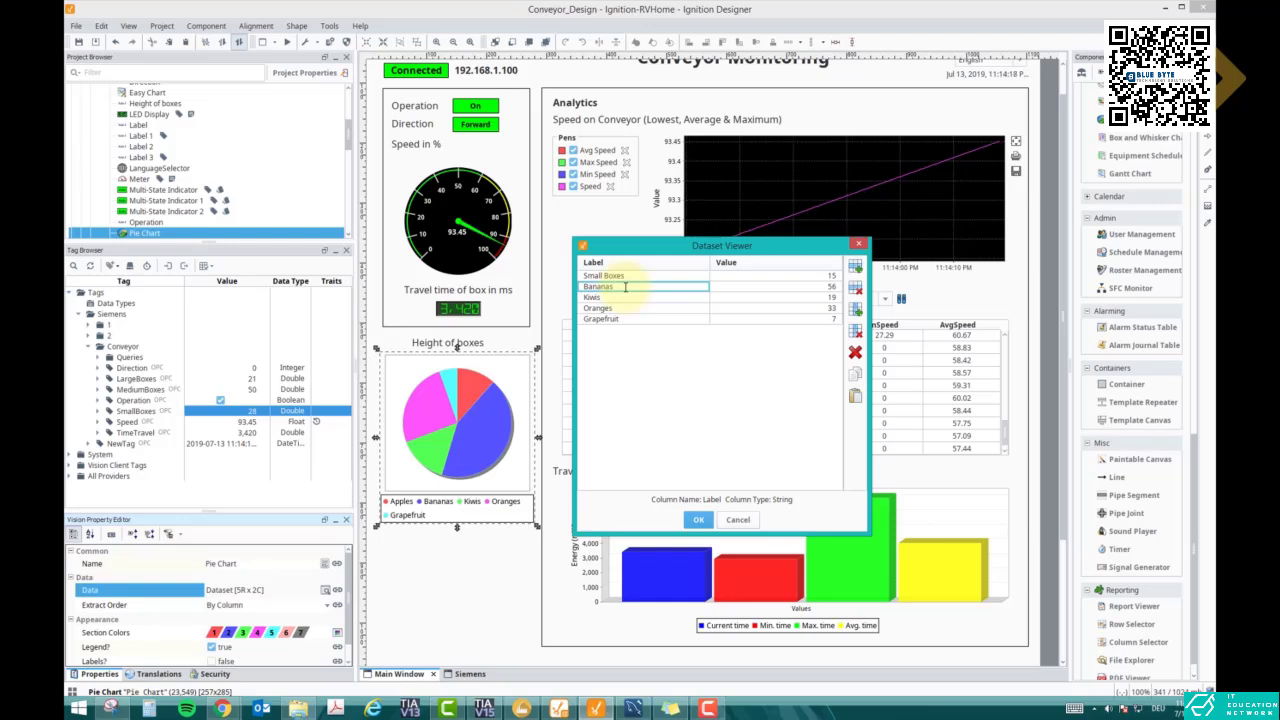
text(L)
text(edi)
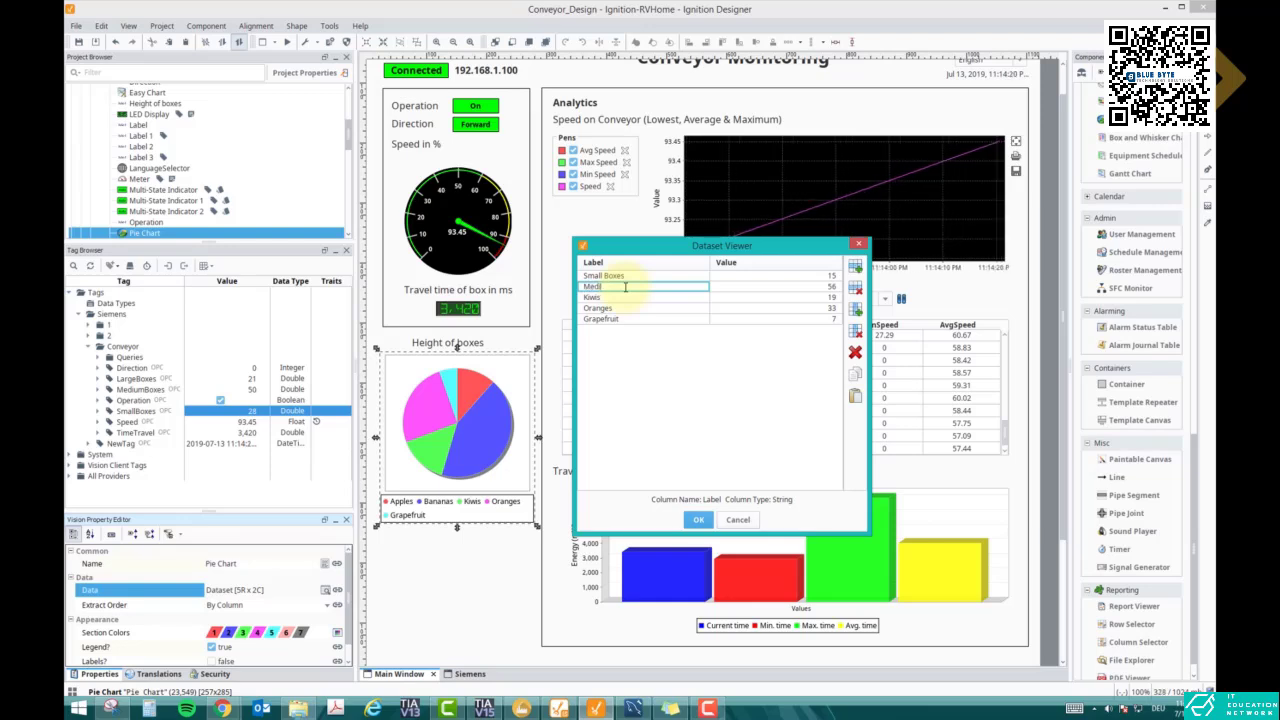
text(um Boxes)
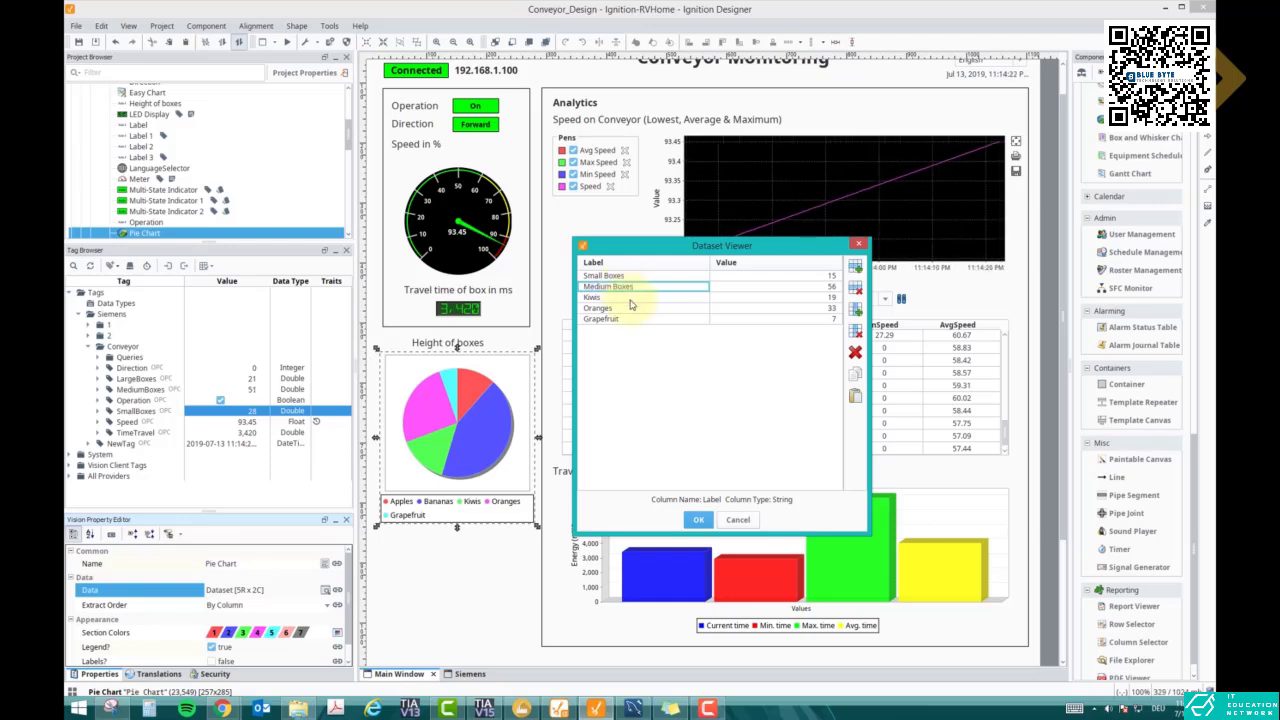
Step: Replace the Kiwis label in the dataset with Large Boxes
click(630, 297)
text(Kiwi)
key(BackSpace)
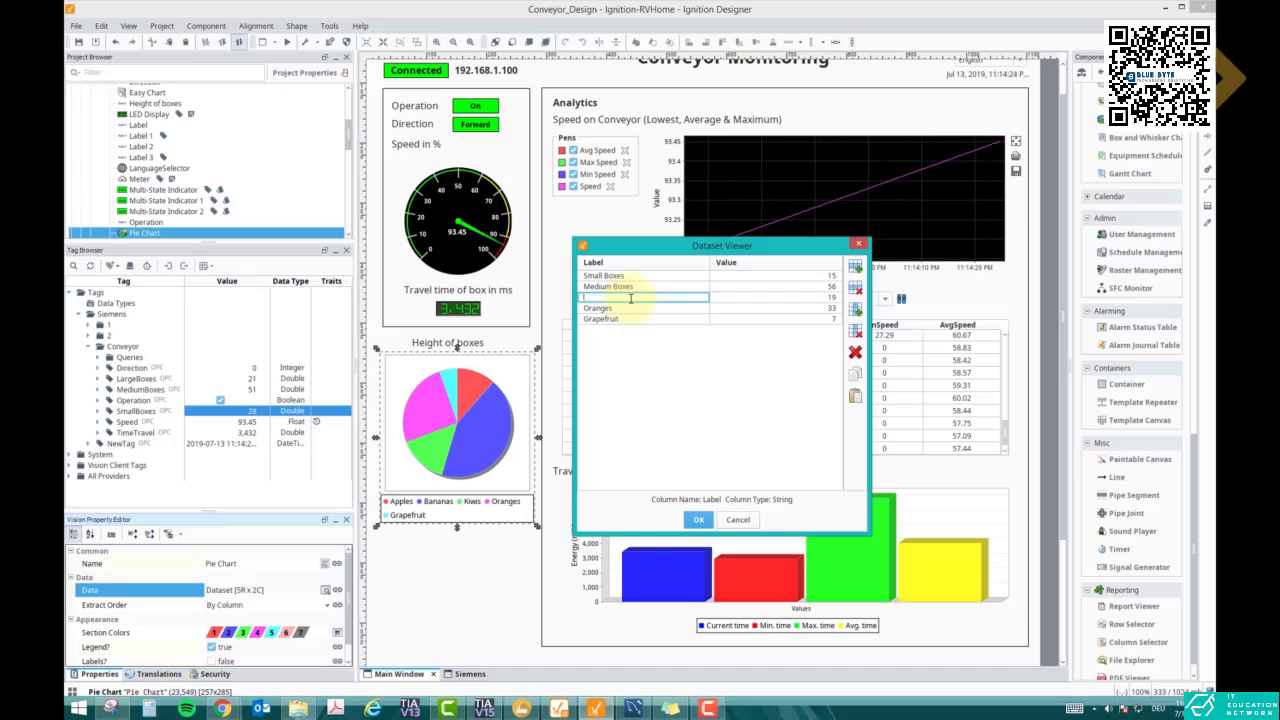
text(Large Boxes)
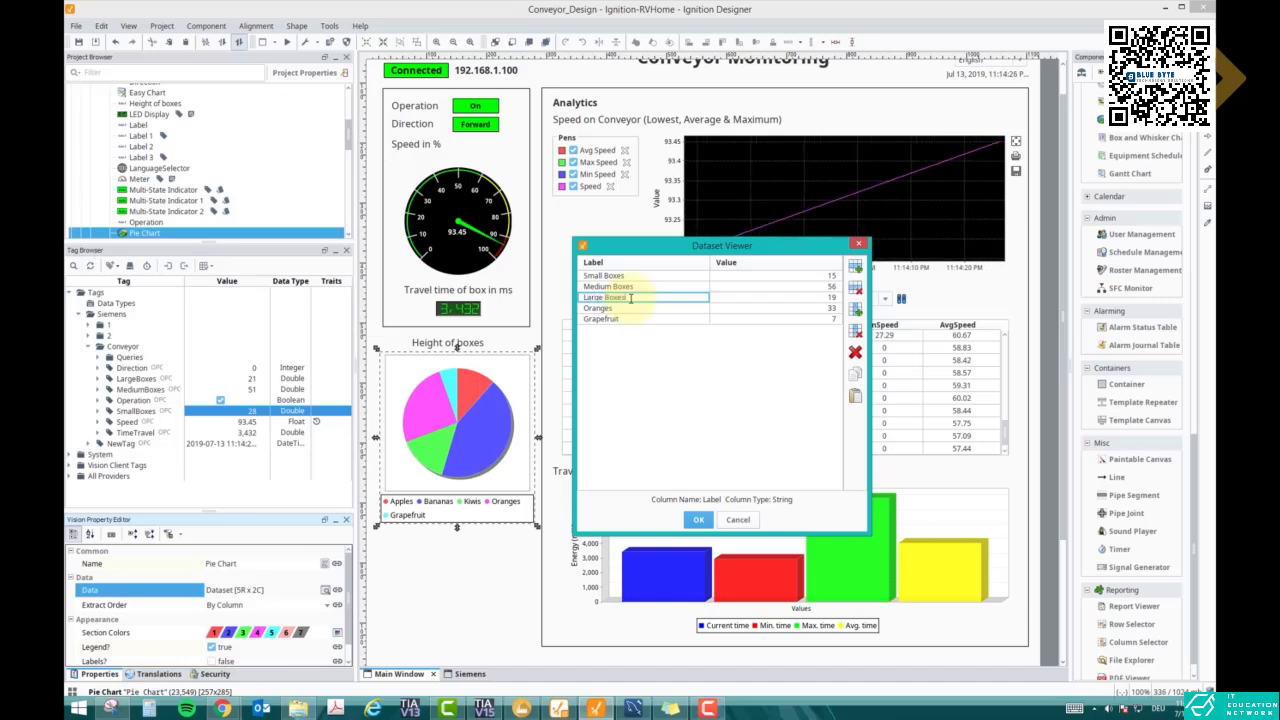
key(Return)
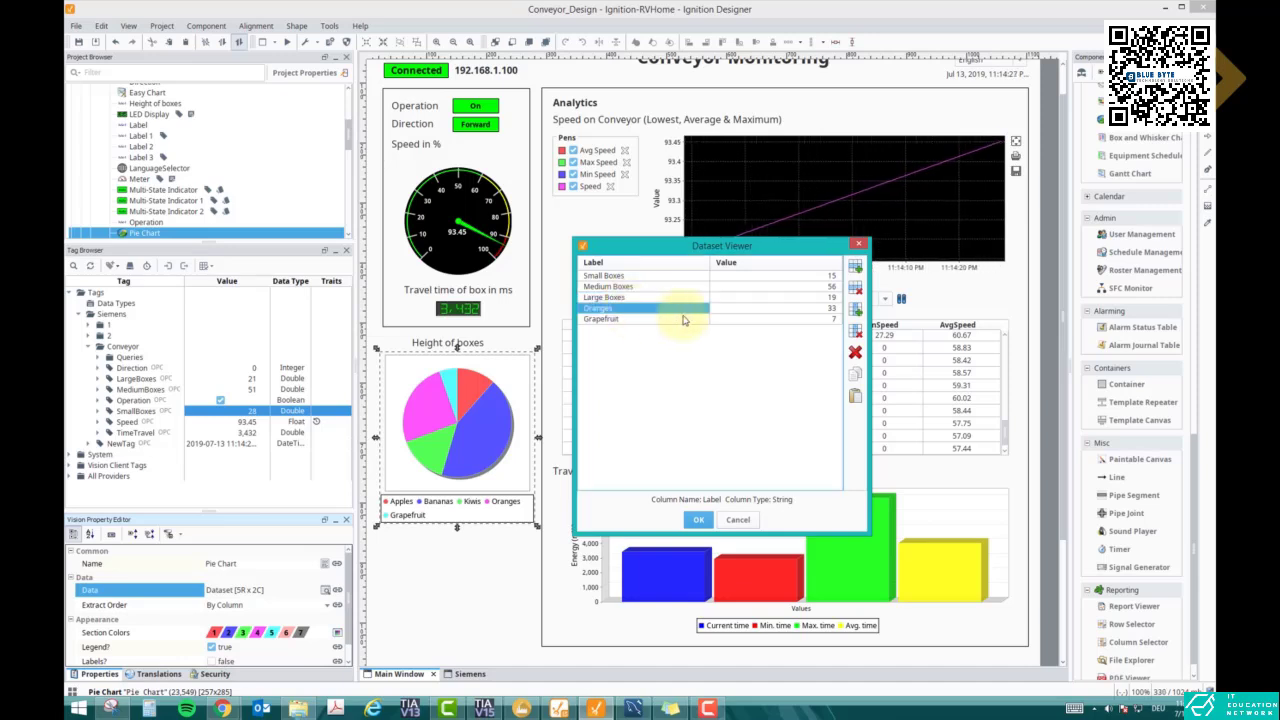
Step: Delete the Oranges and Grapefruit rows from the dataset and apply the edited dataset to the pie chart
click(856, 314)
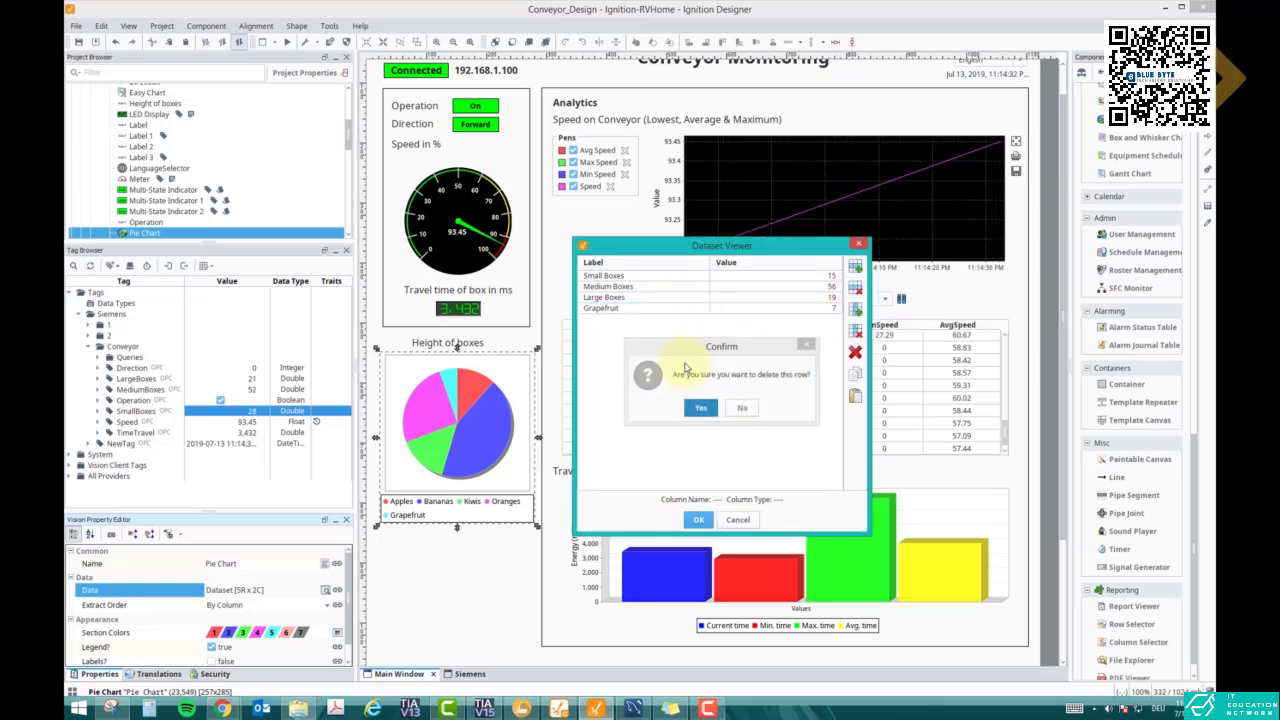
click(700, 408)
click(855, 287)
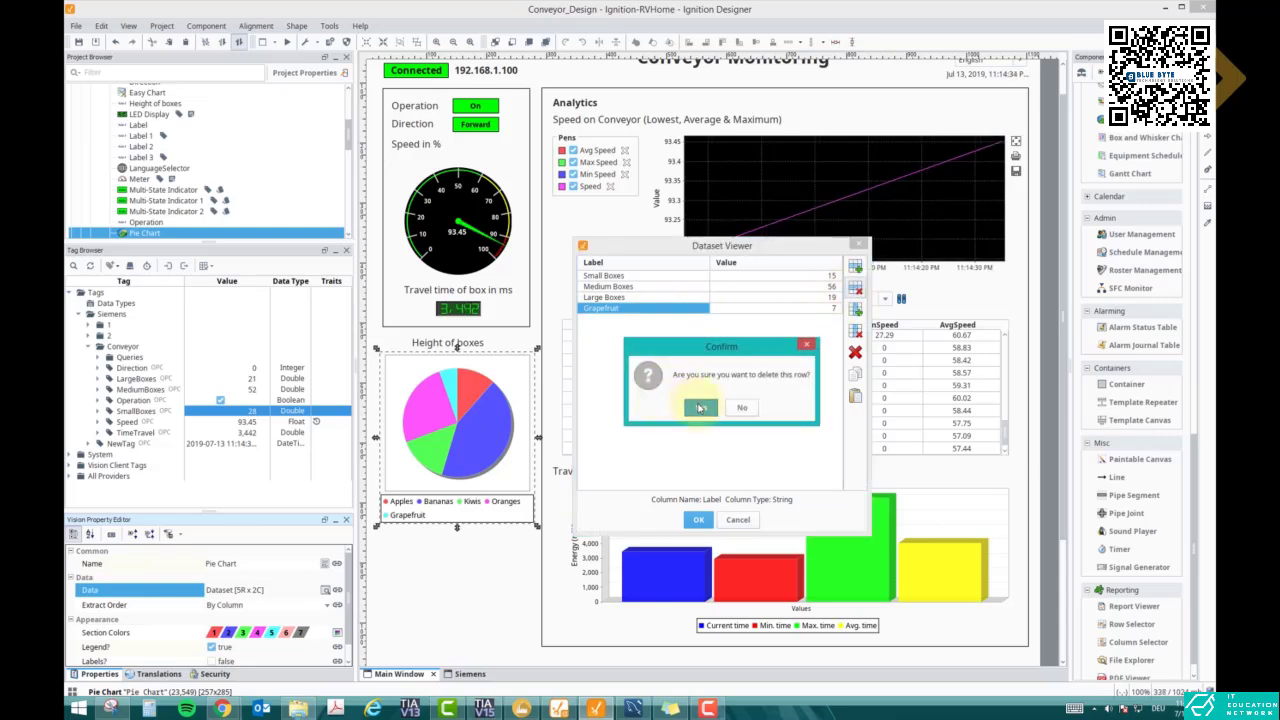
click(700, 408)
click(777, 277)
click(787, 287)
click(788, 298)
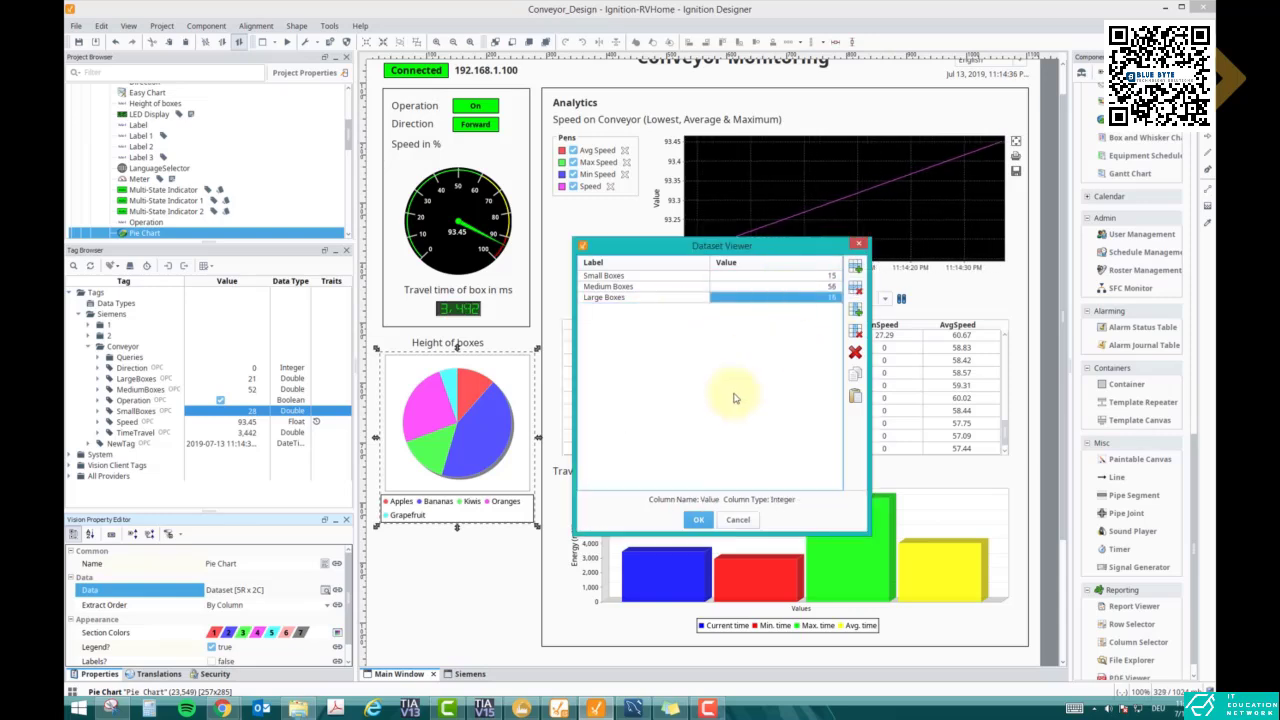
click(701, 520)
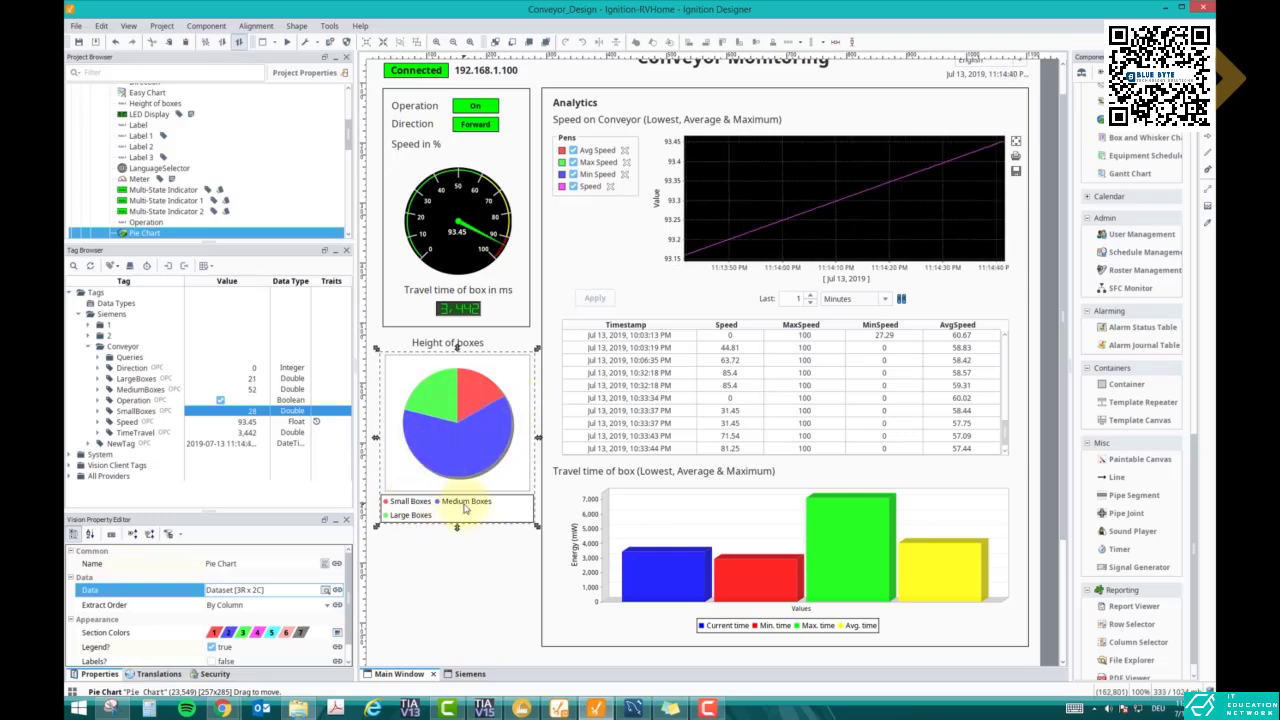
Step: Set up a Cell Update binding on the pie chart's Data property, with cell bindings for the Small, Medium and Large Boxes values
click(338, 591)
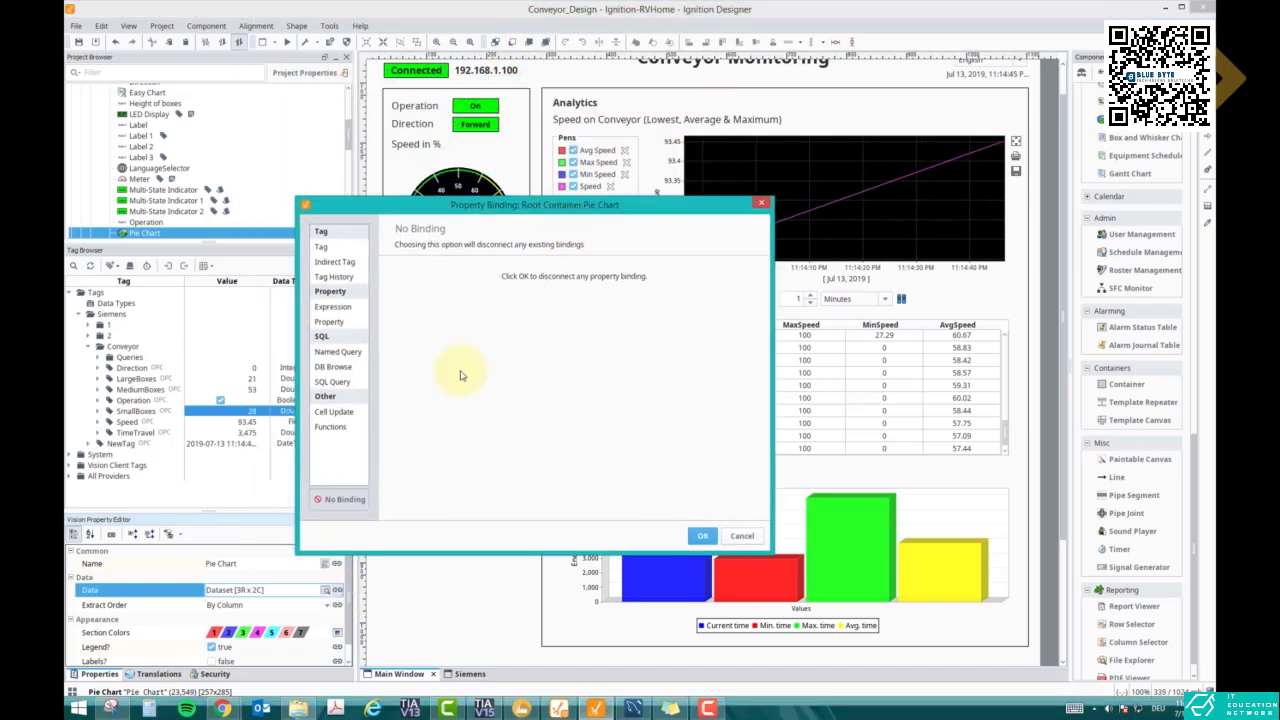
click(334, 411)
click(698, 362)
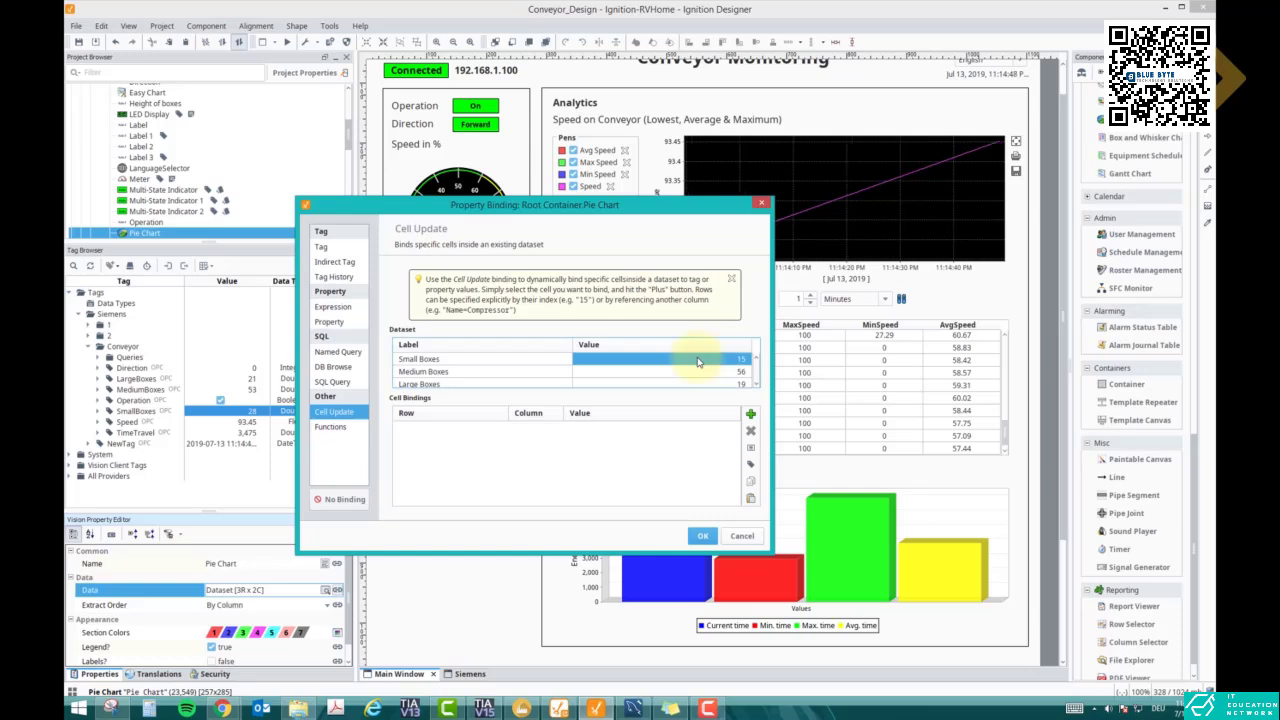
click(750, 414)
click(716, 371)
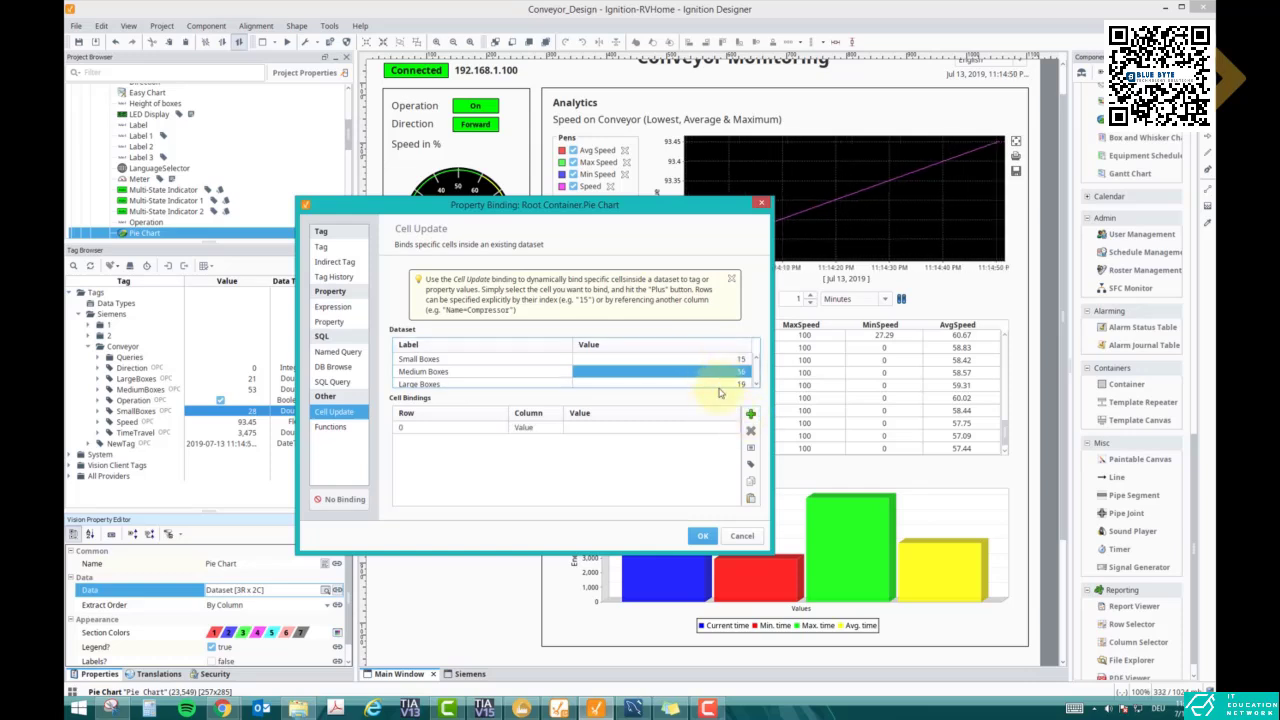
click(750, 414)
click(710, 383)
click(750, 414)
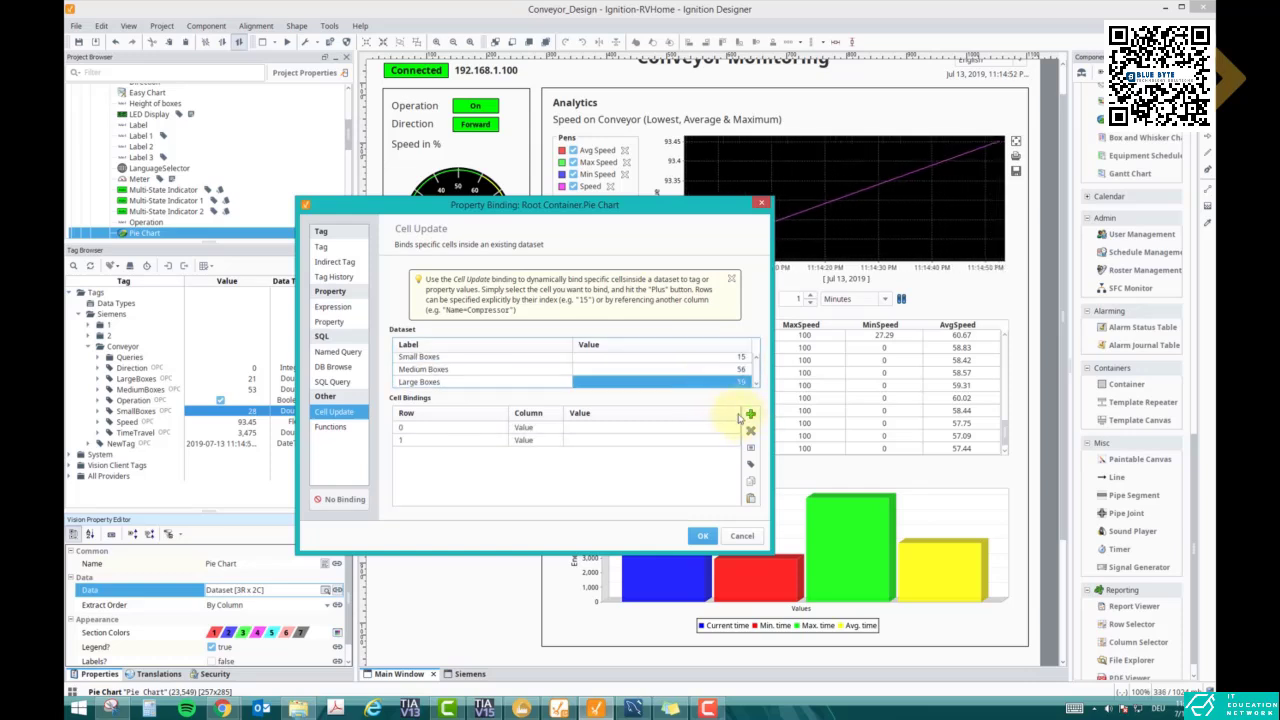
click(731, 360)
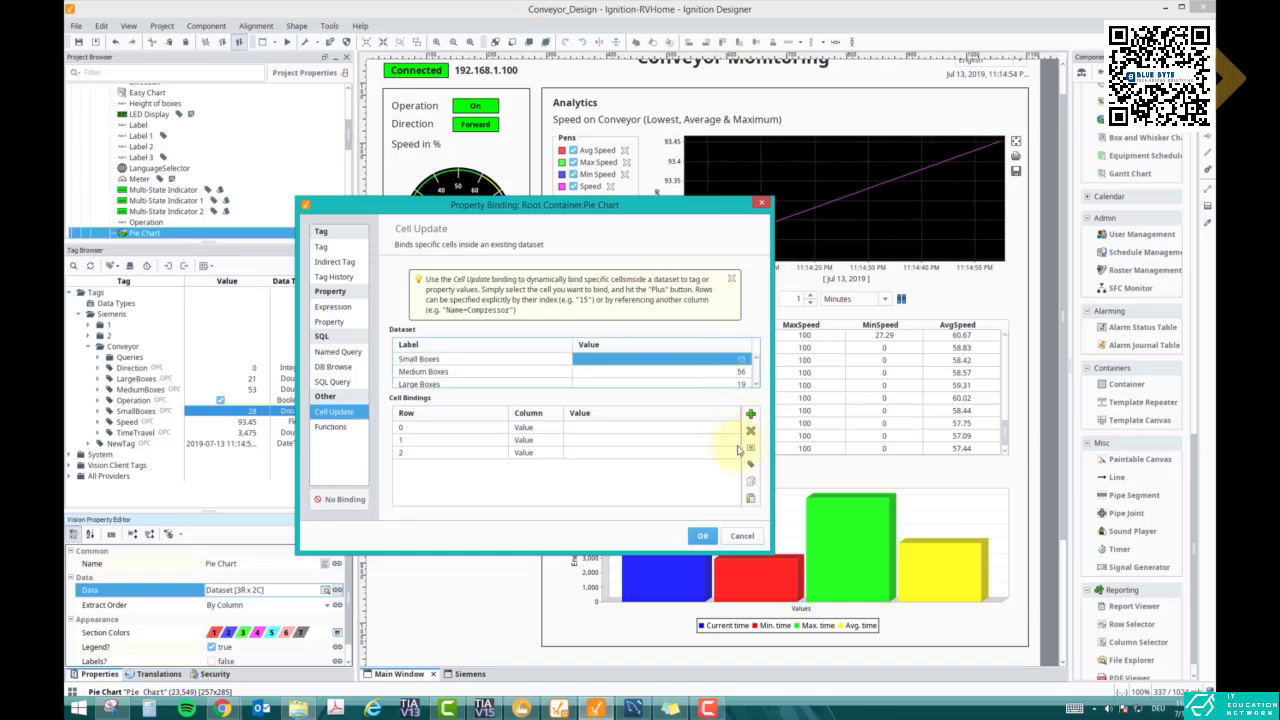
Step: Bind the row 0 value to the SmallBoxes tag in the Siemens/Conveyor folder
click(690, 427)
click(751, 470)
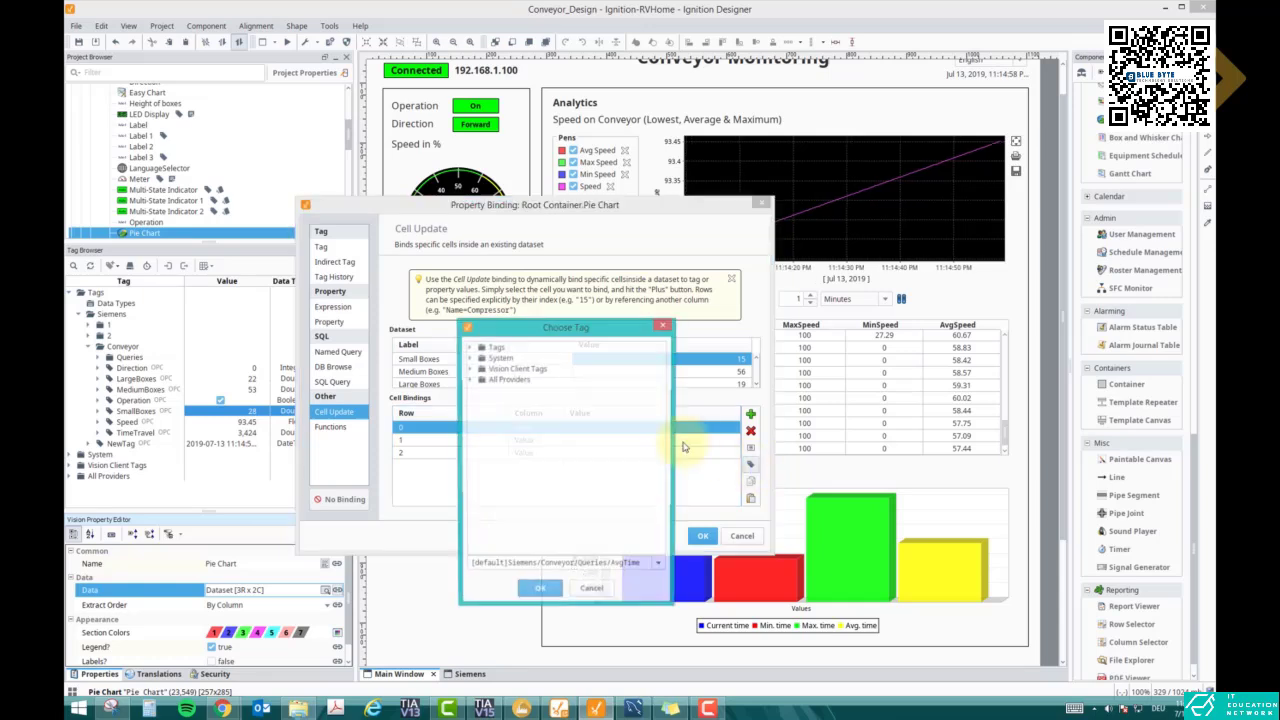
drag(545, 340, 864, 236)
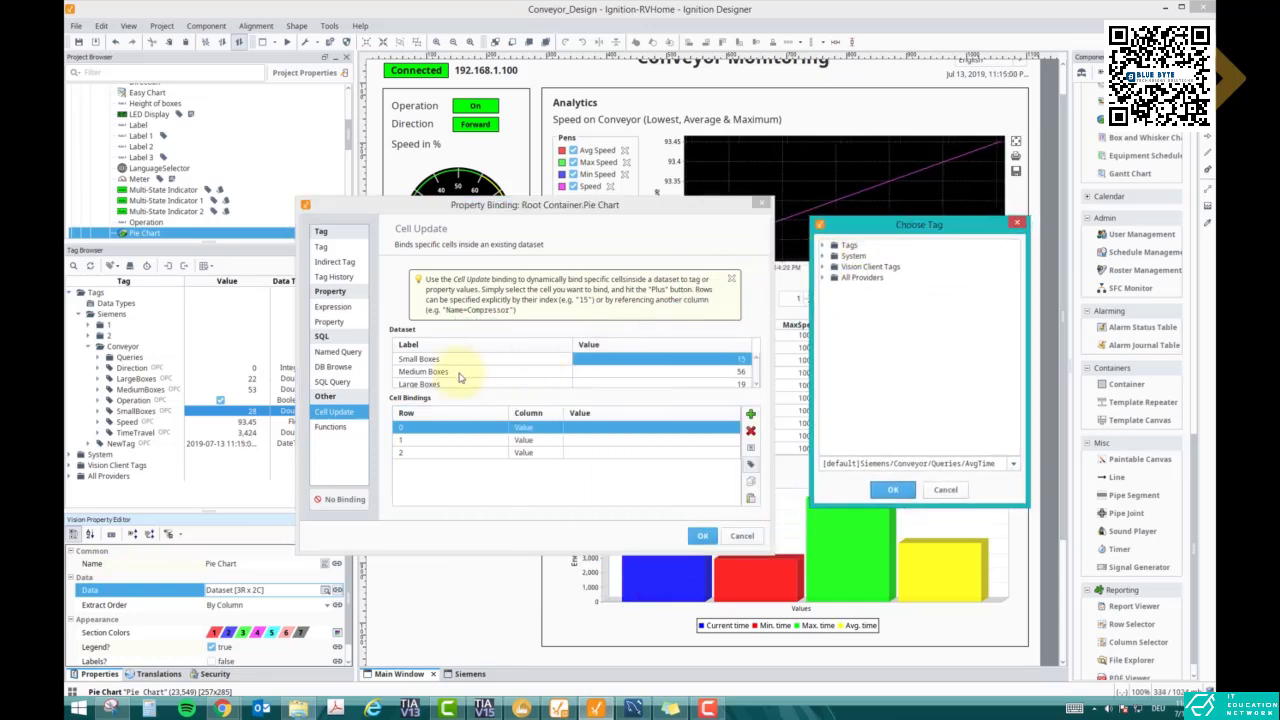
click(822, 245)
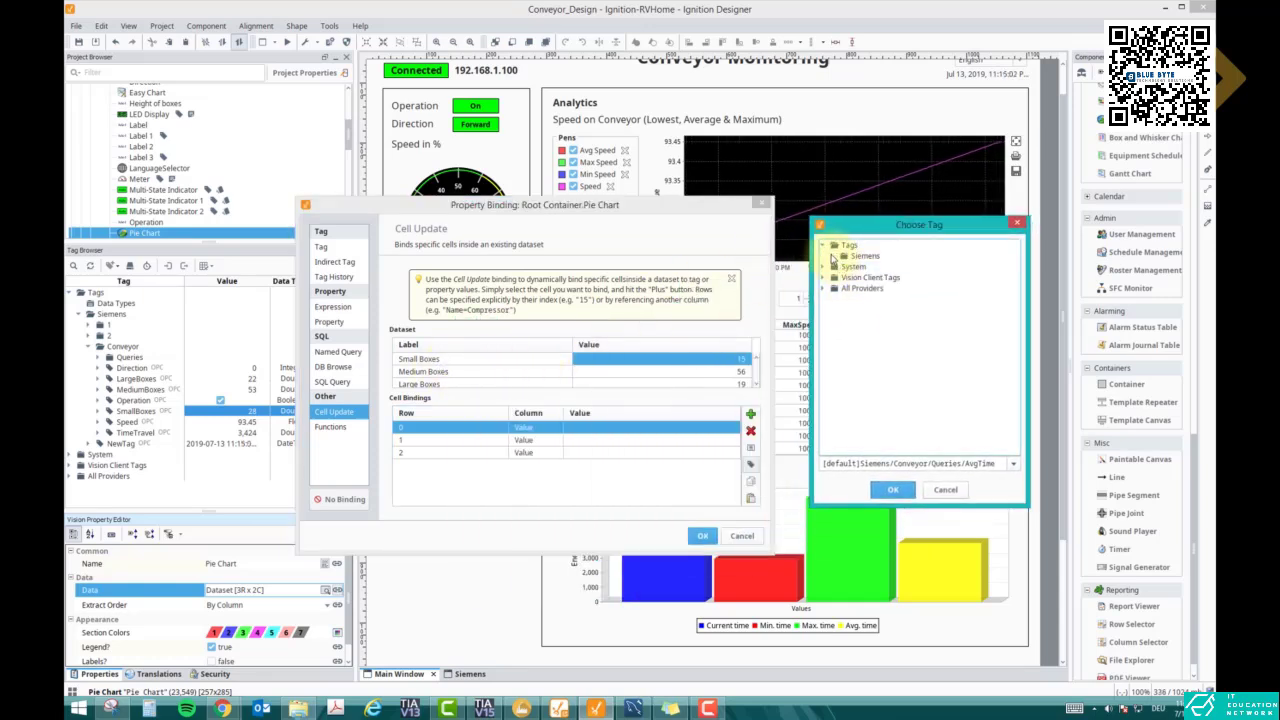
click(832, 256)
click(843, 288)
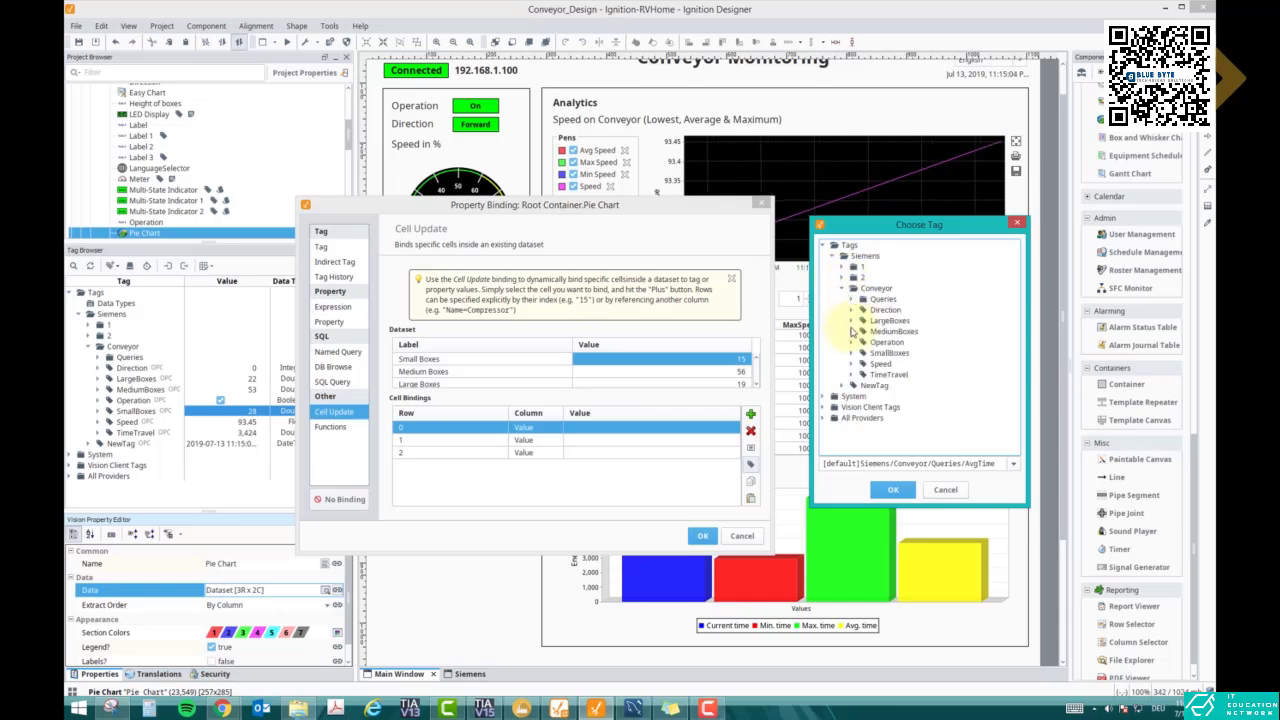
click(862, 352)
click(893, 489)
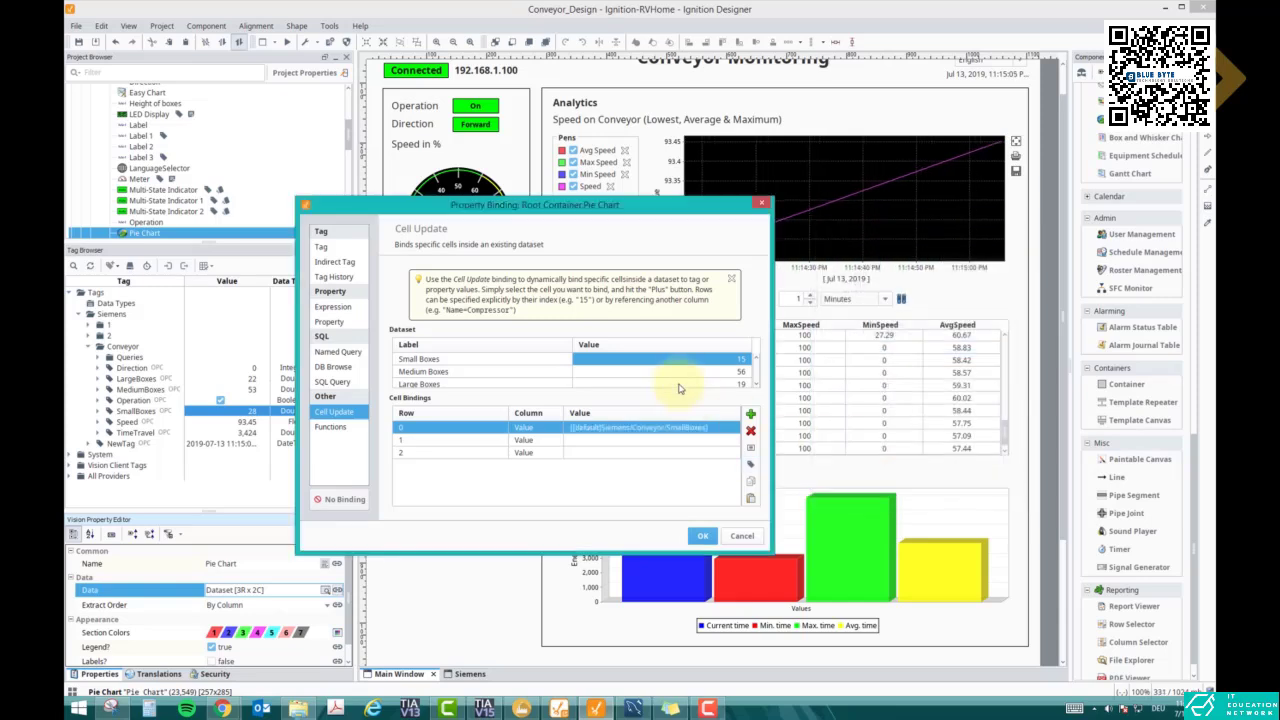
Step: Bind the row 1 value to the MediumBoxes tag in the Siemens/Conveyor folder
click(684, 441)
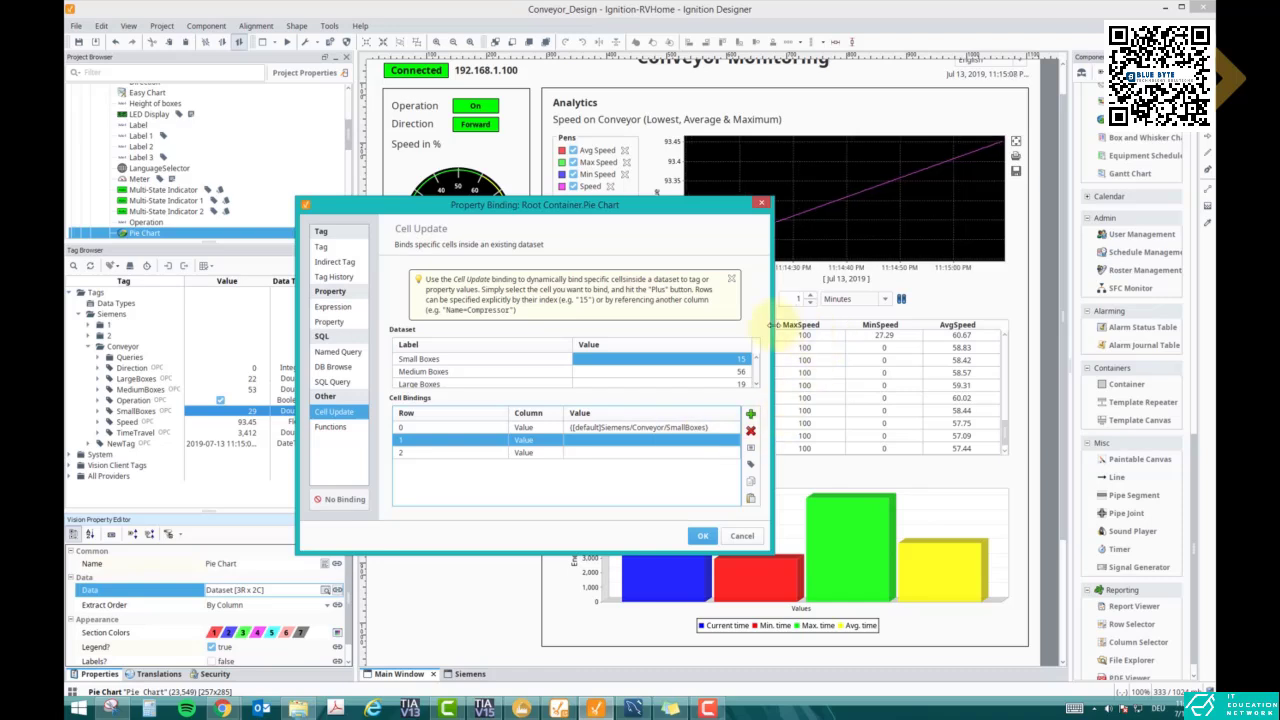
click(751, 465)
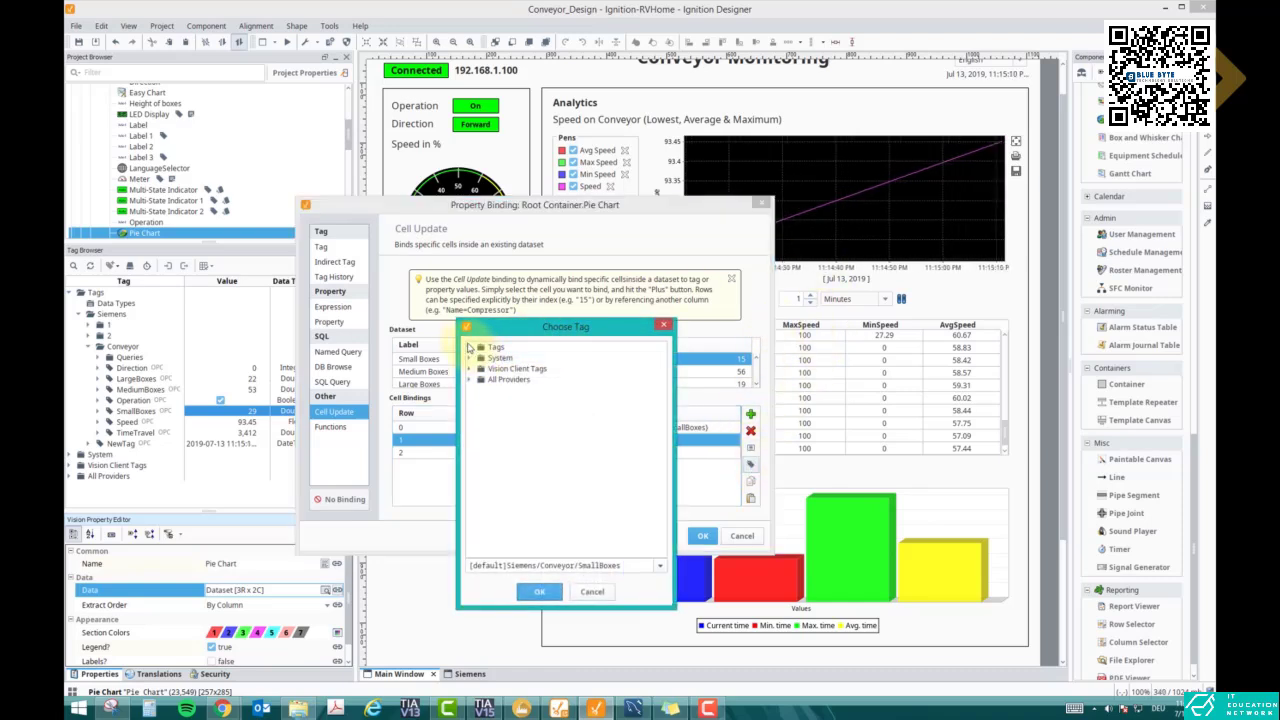
click(479, 358)
click(480, 358)
click(489, 390)
click(540, 433)
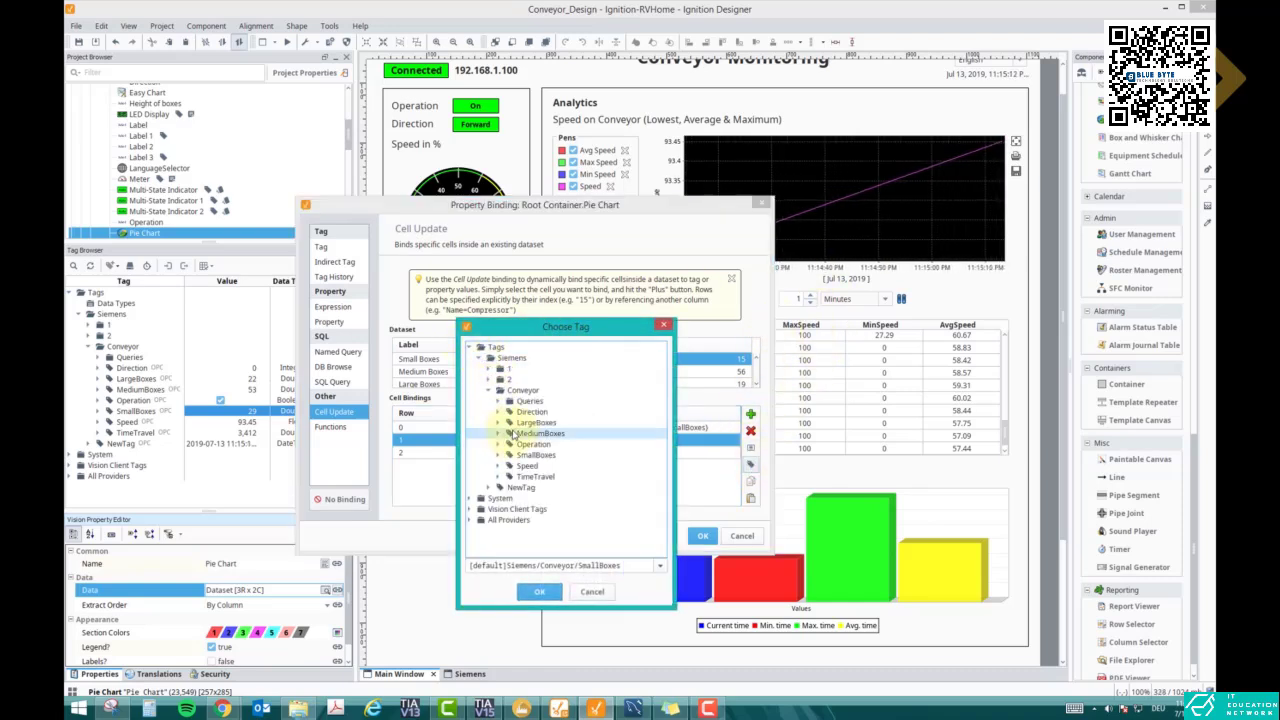
click(539, 591)
click(633, 455)
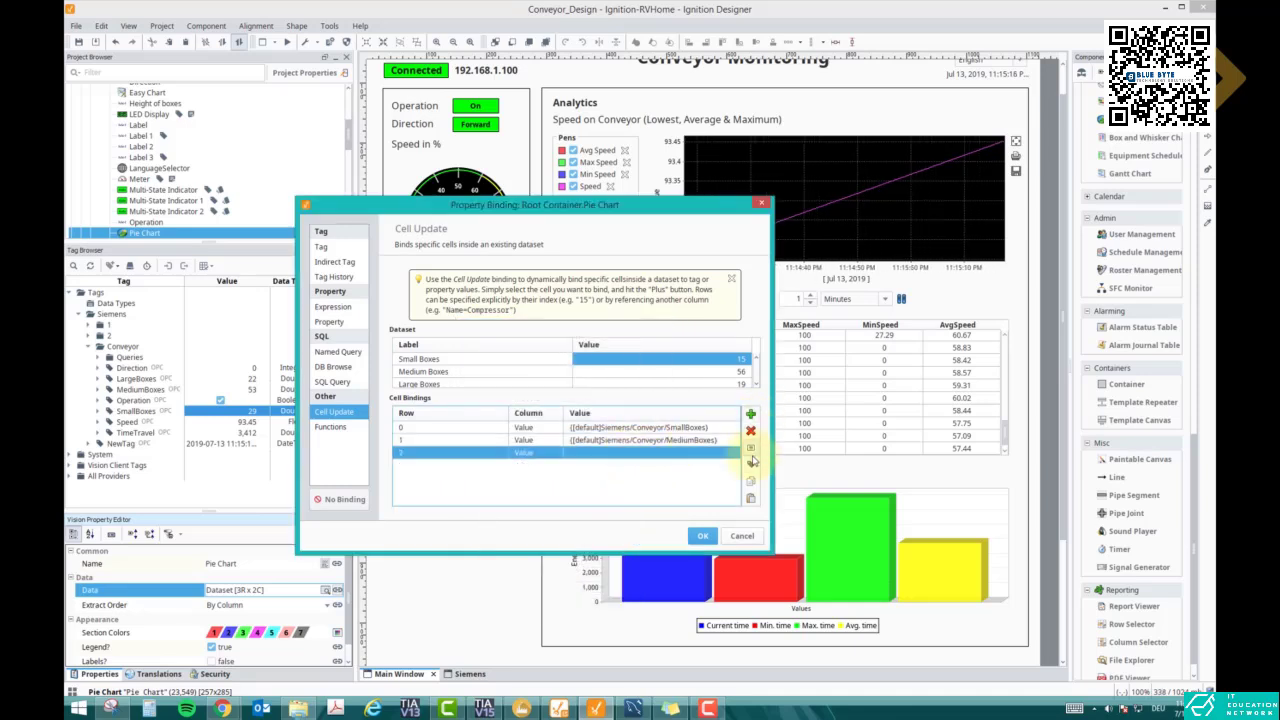
click(750, 447)
click(665, 488)
click(749, 460)
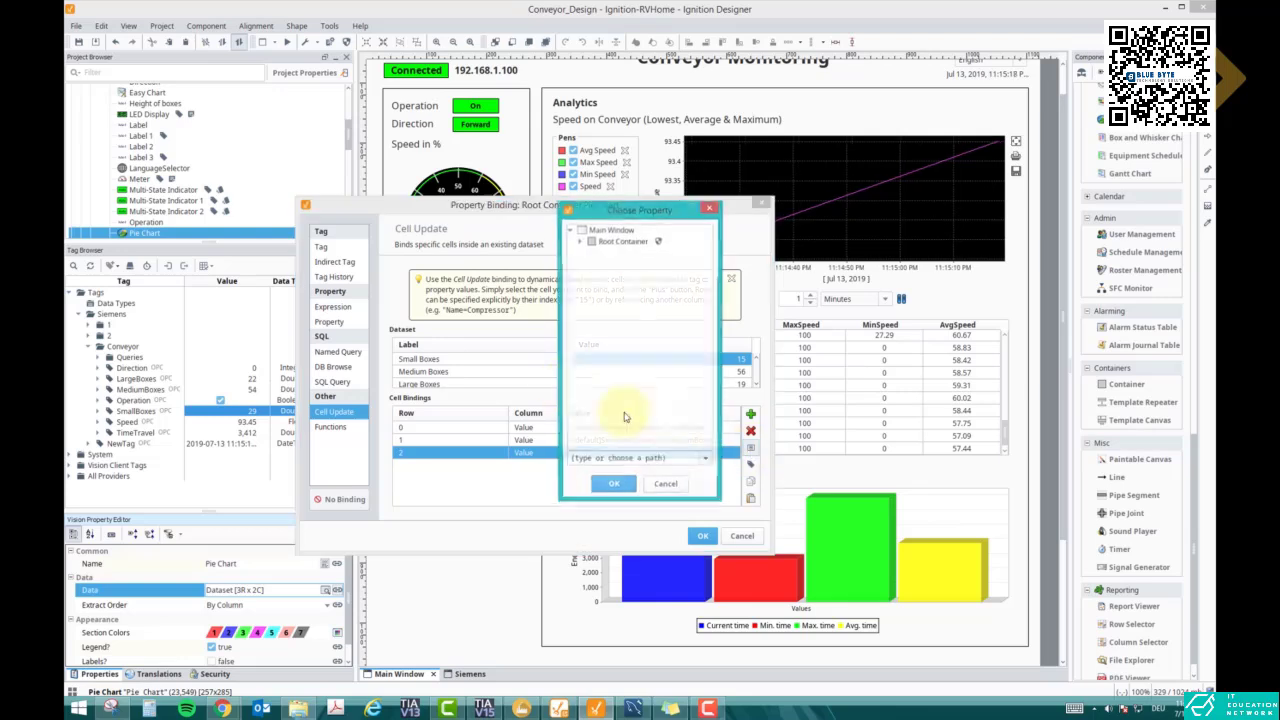
click(665, 487)
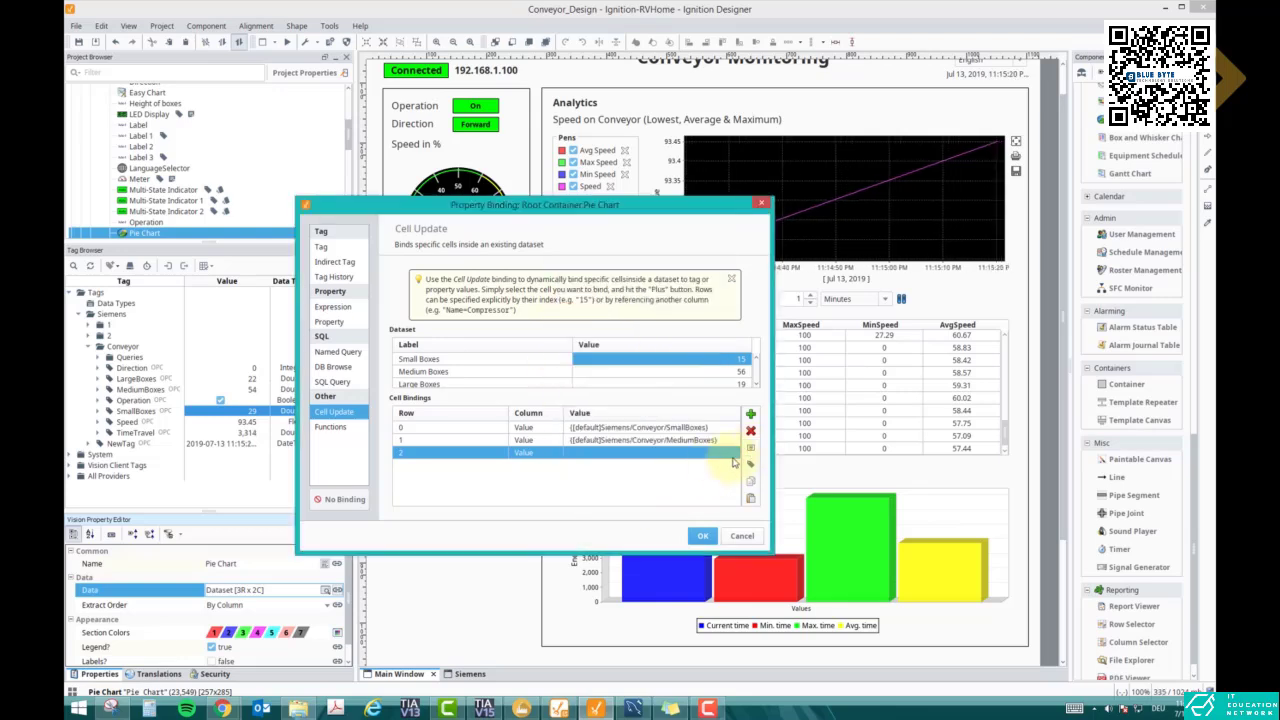
Step: Bind the row 2 value to the LargeBoxes tag in the Siemens/Conveyor folder and apply the Cell Update binding
double_click(732, 455)
click(750, 464)
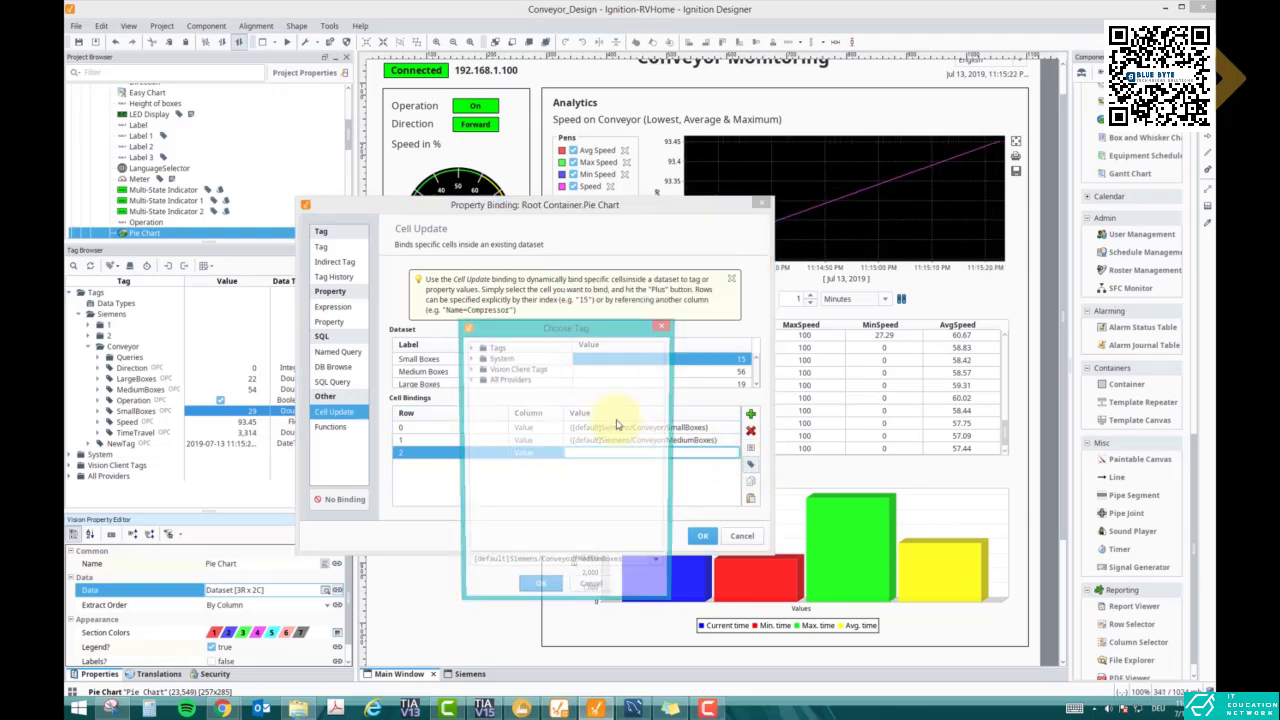
click(480, 358)
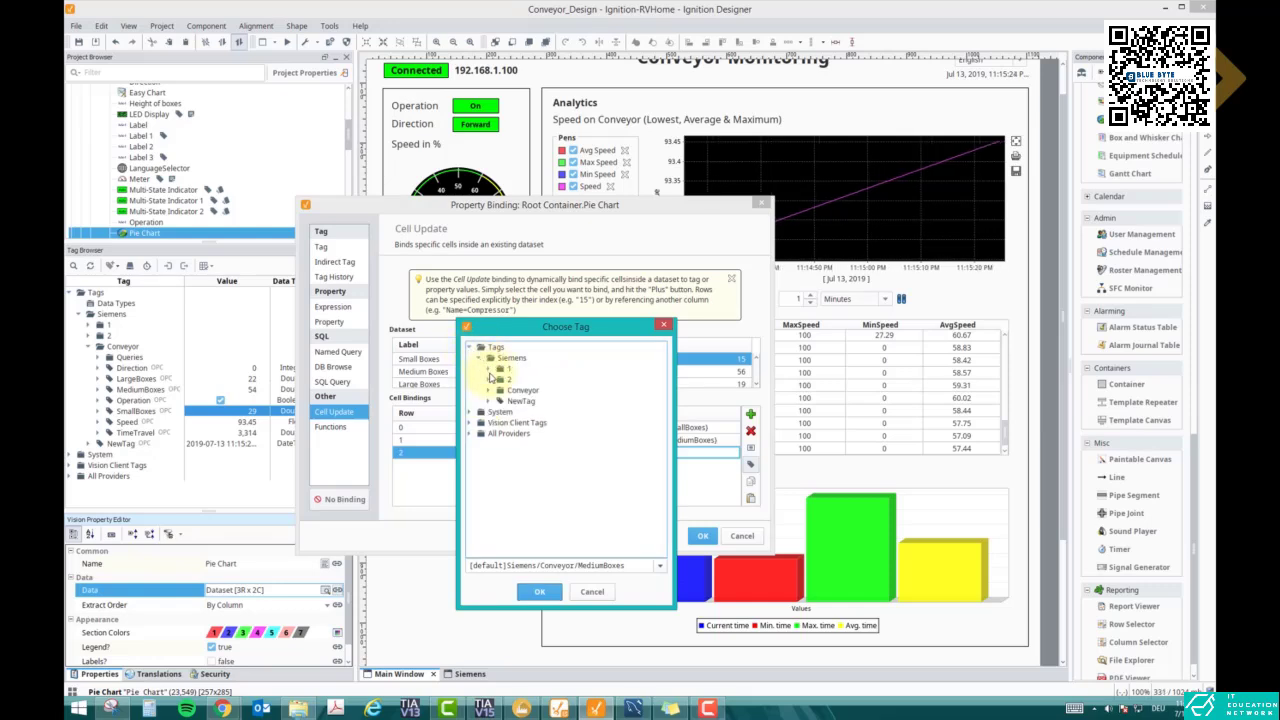
click(489, 390)
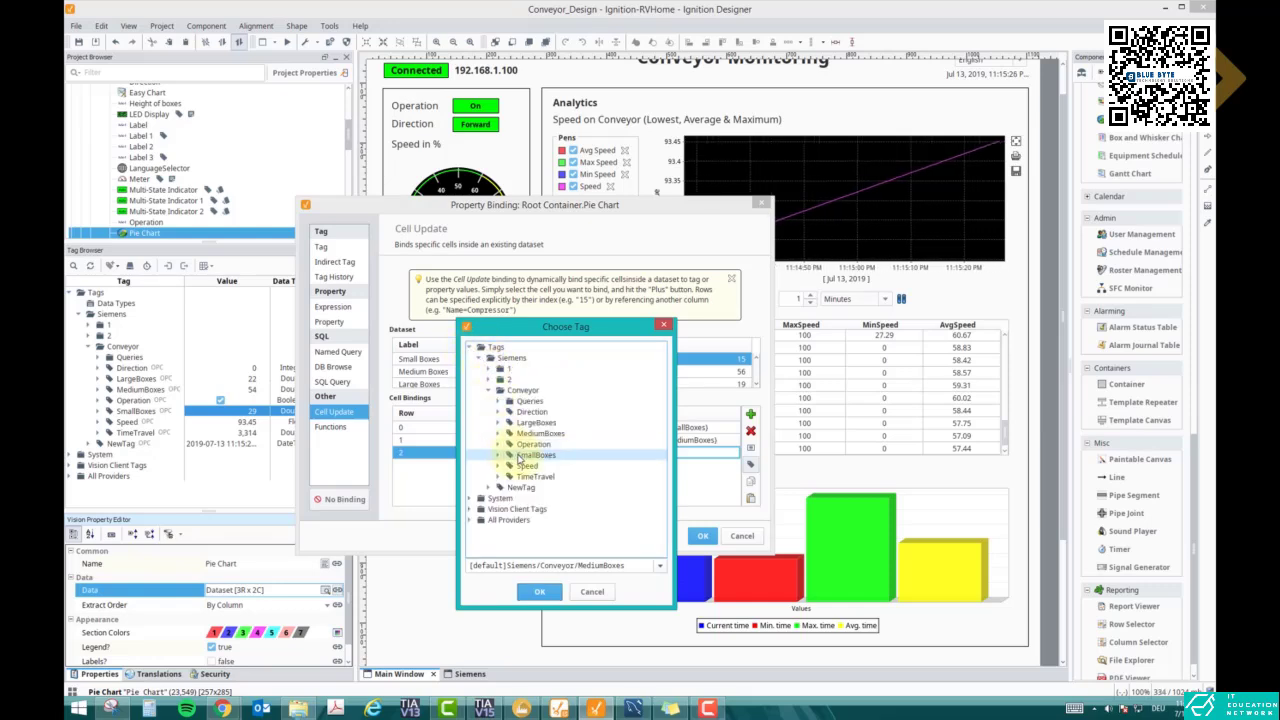
drag(578, 327, 847, 284)
click(445, 406)
click(803, 544)
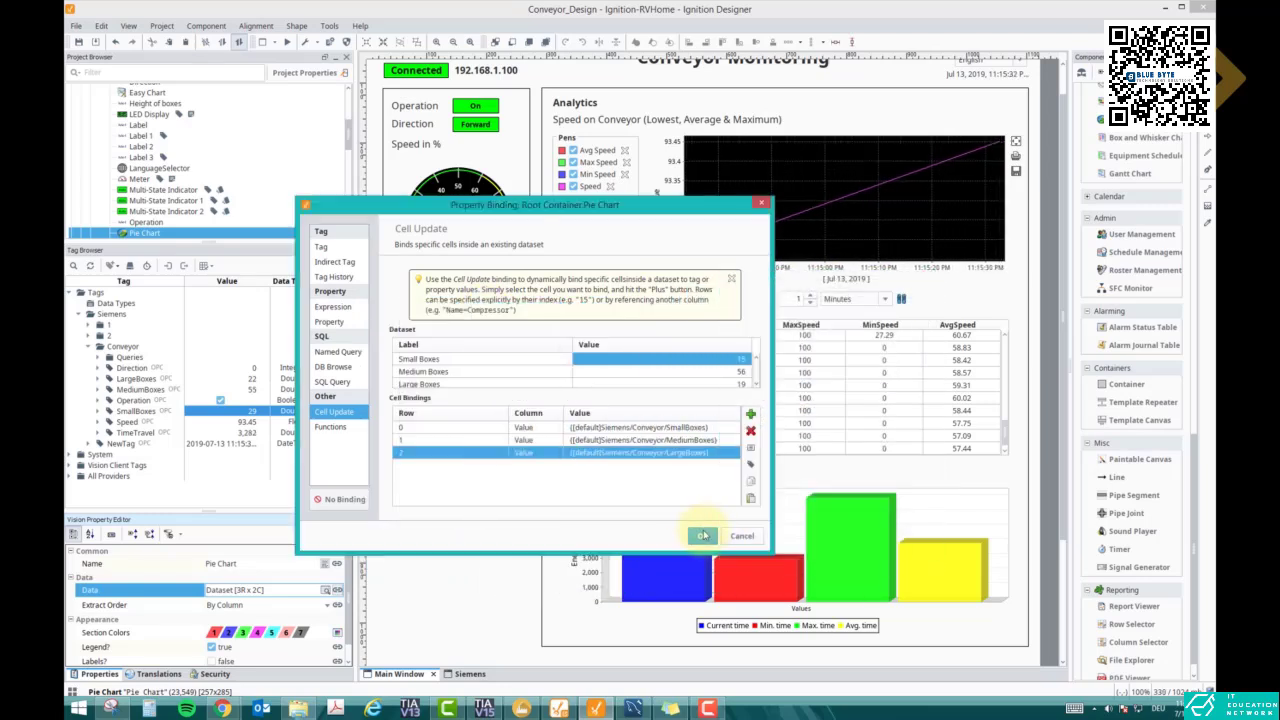
click(703, 536)
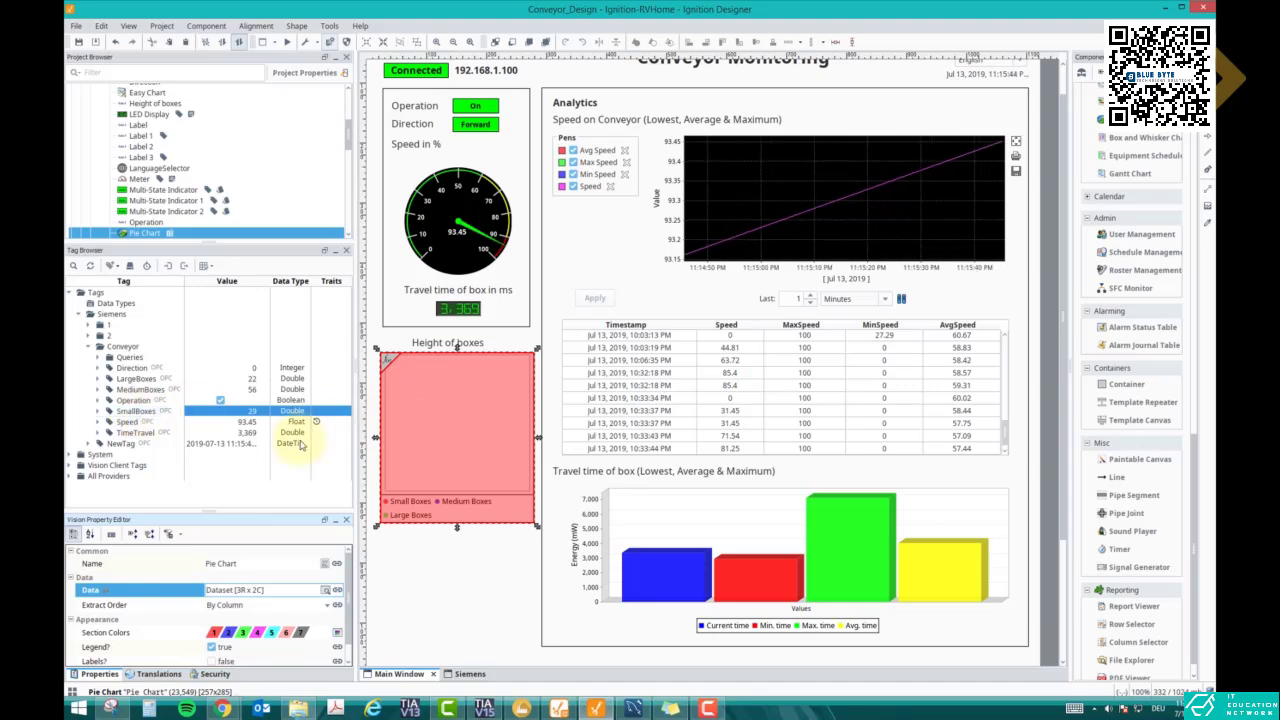
Step: Check the tag paths of the three cell bindings on the pie chart's Data property, and briefly run the window in preview mode
click(326, 590)
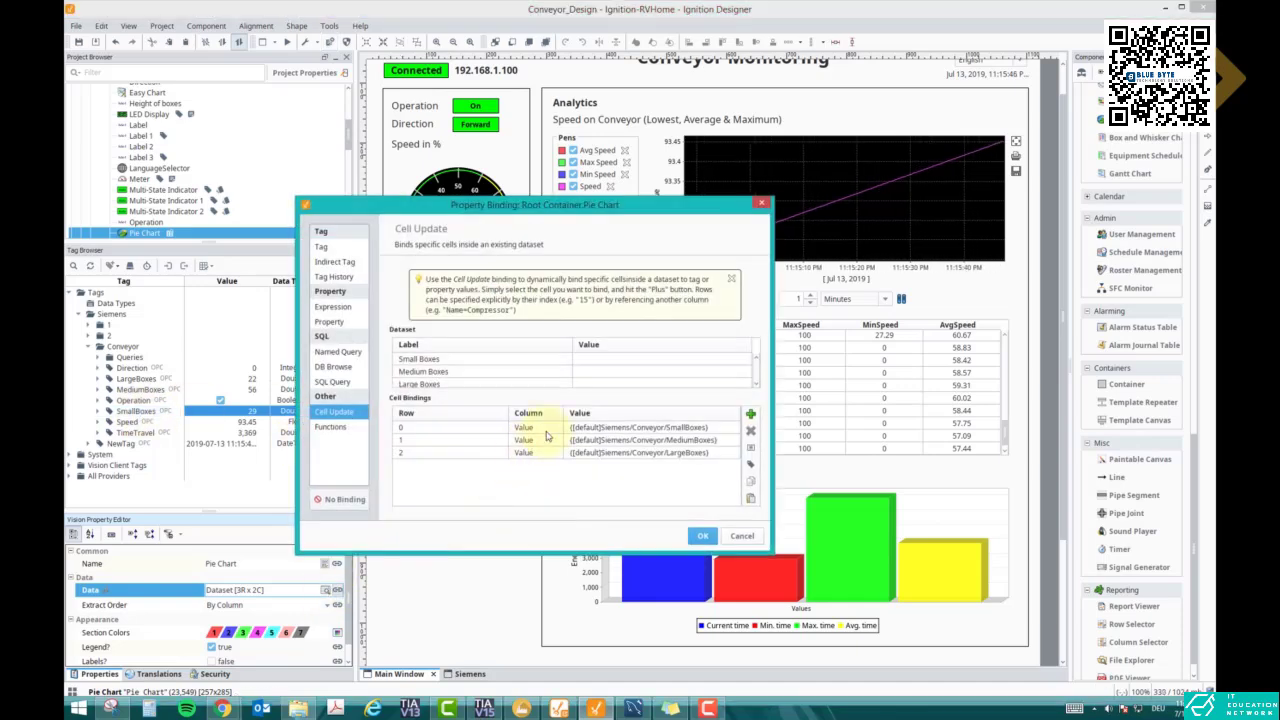
click(657, 431)
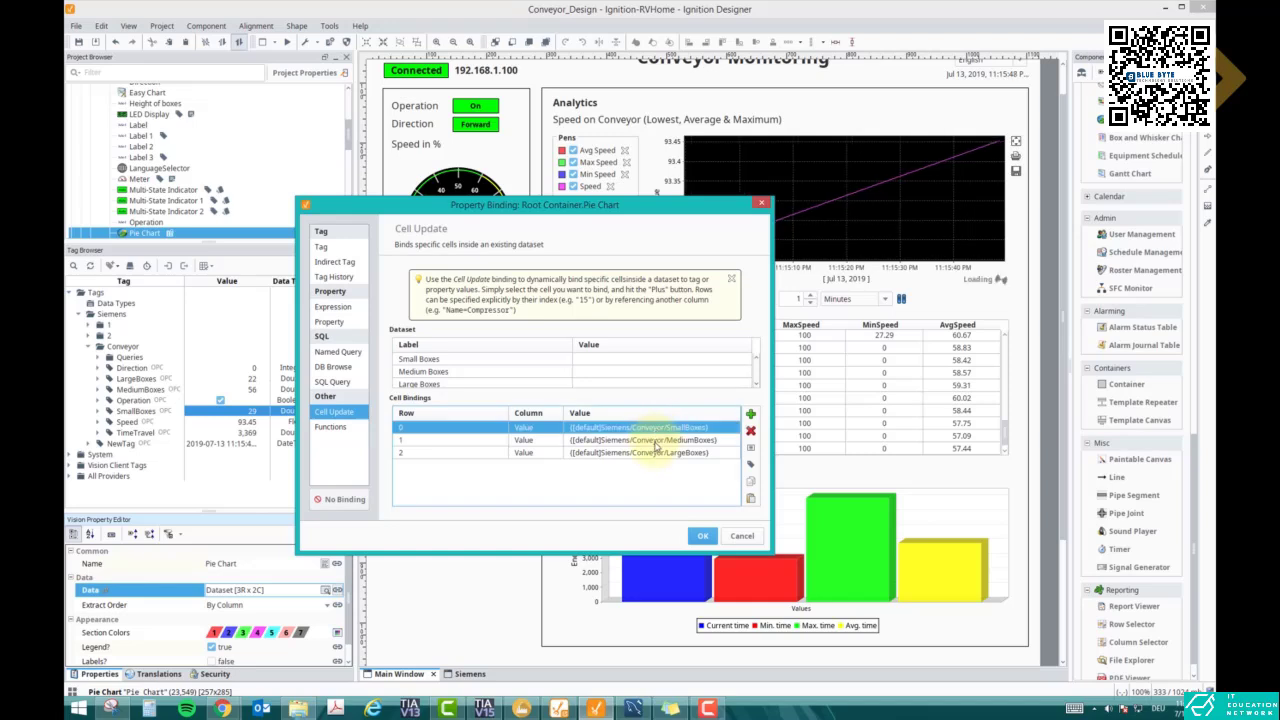
click(655, 442)
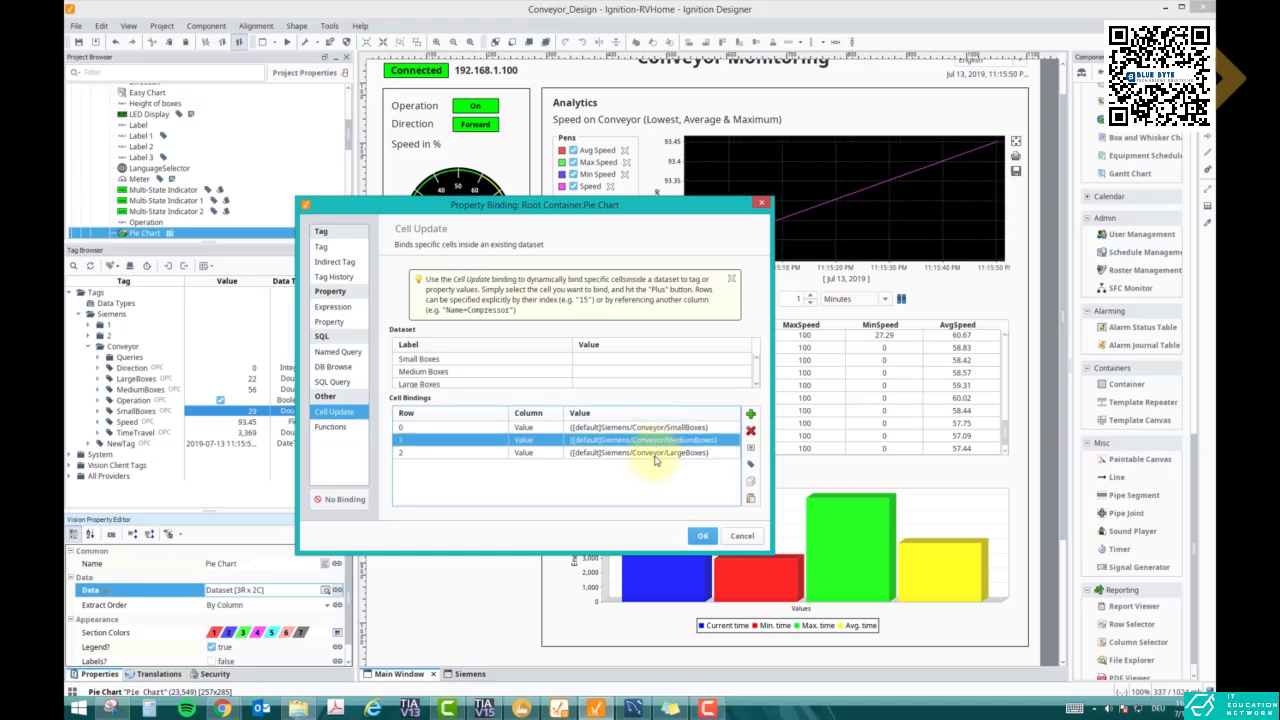
click(657, 455)
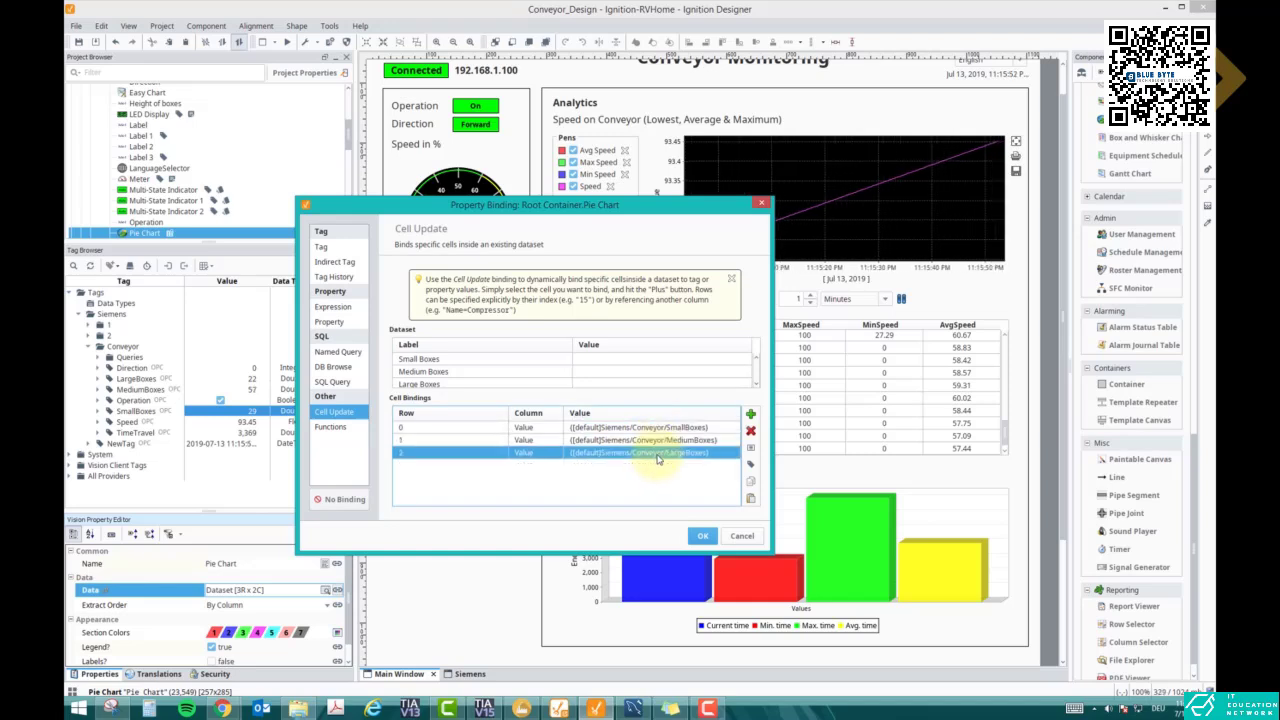
click(703, 535)
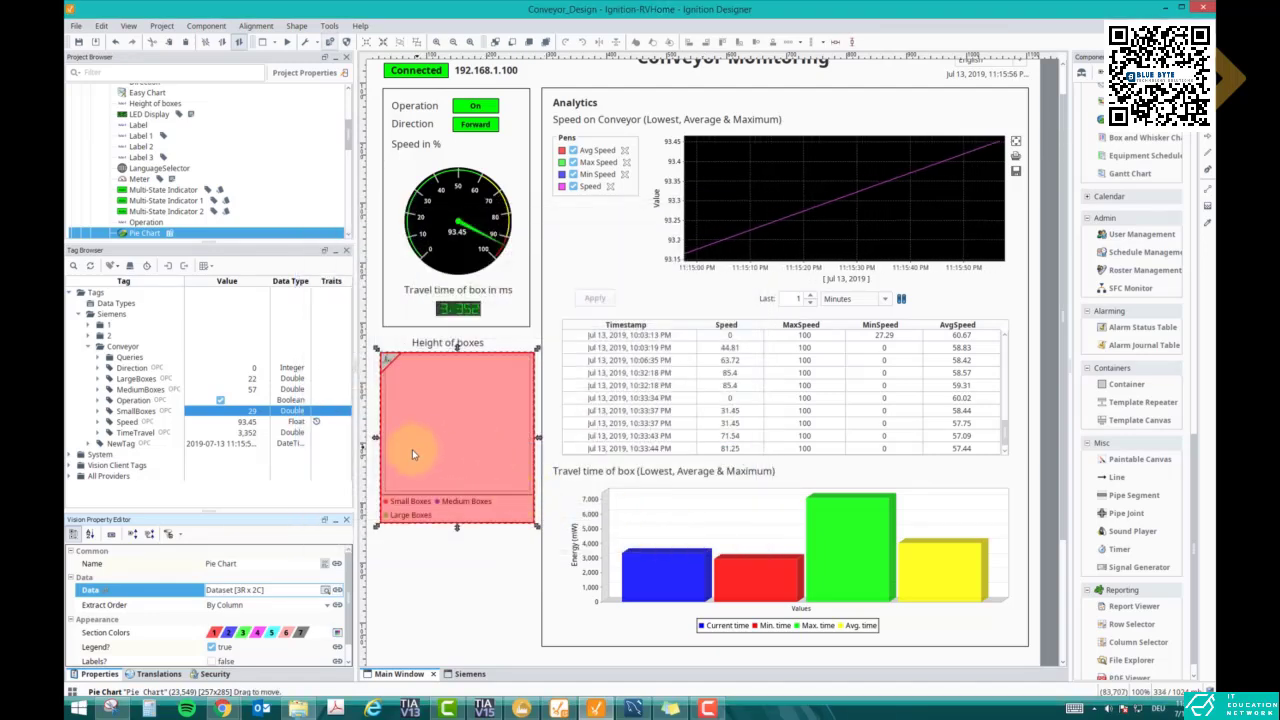
click(287, 42)
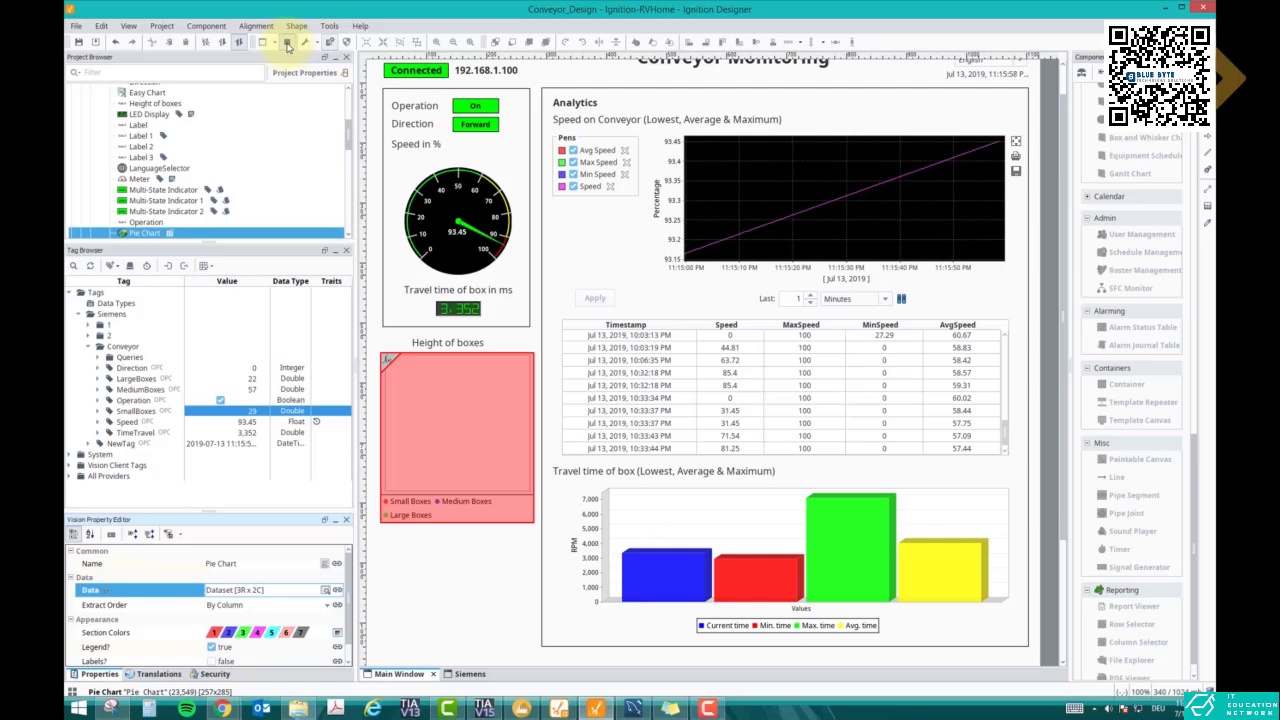
click(287, 42)
Step: Inspect the Small, Medium and Large Boxes value cells in the pie chart's Cell Update binding and close it
double_click(445, 467)
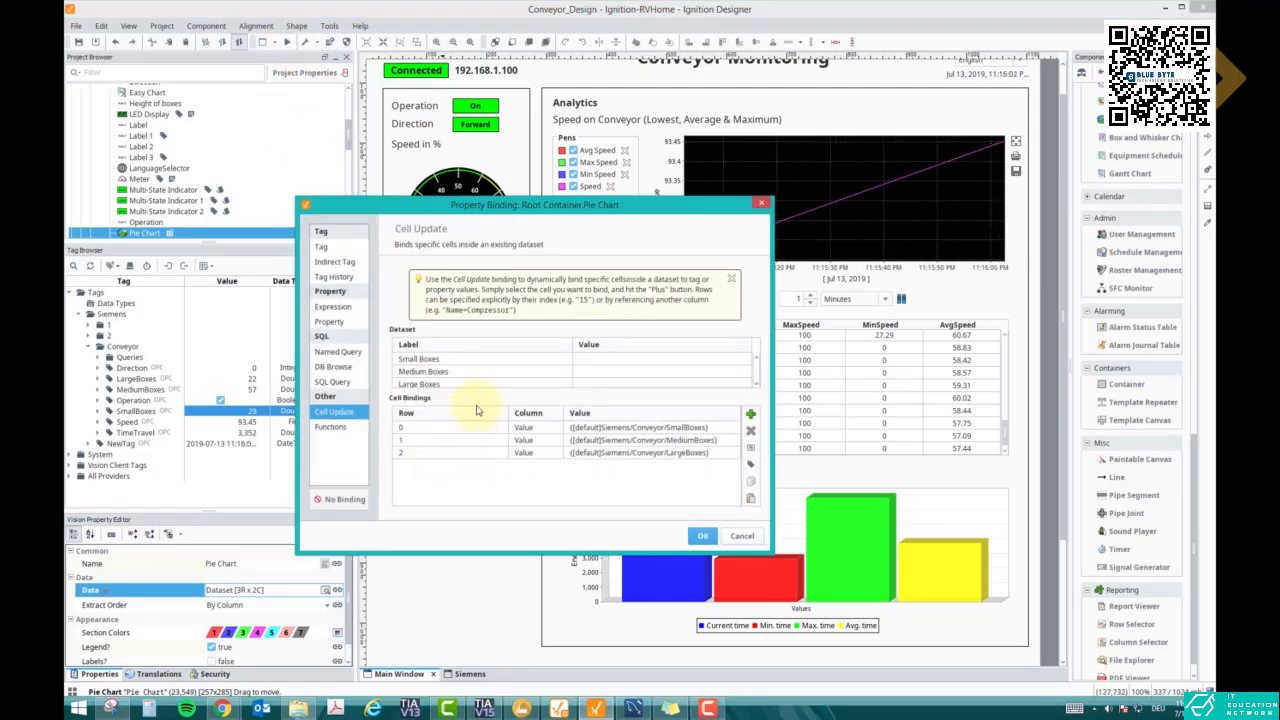
click(620, 360)
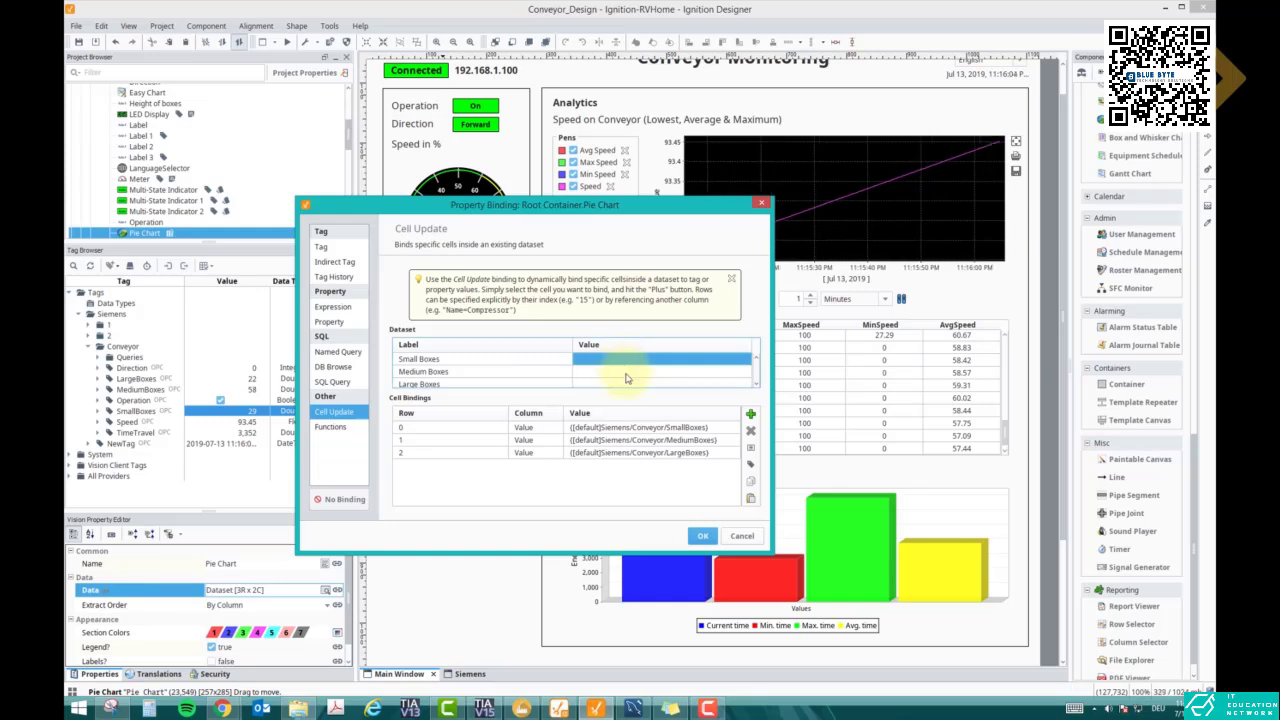
click(633, 372)
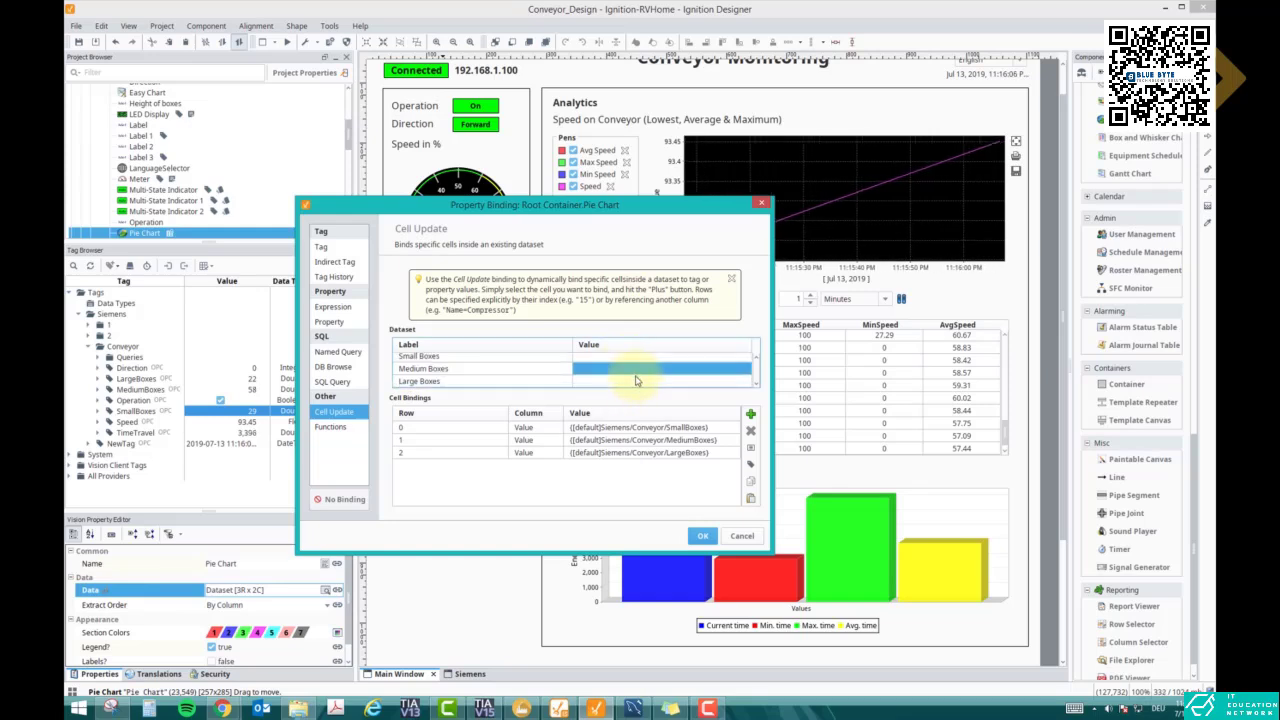
scroll(636, 380, up, 1)
scroll(636, 382, down, 1)
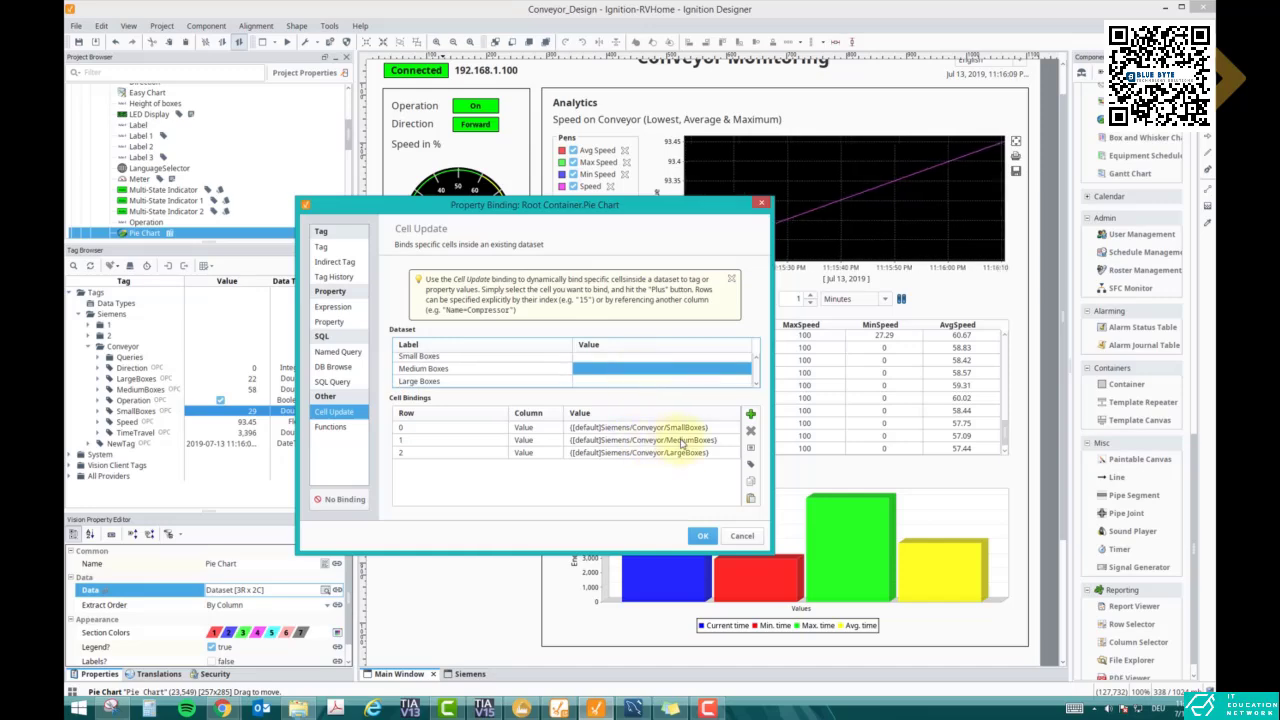
click(702, 535)
click(475, 565)
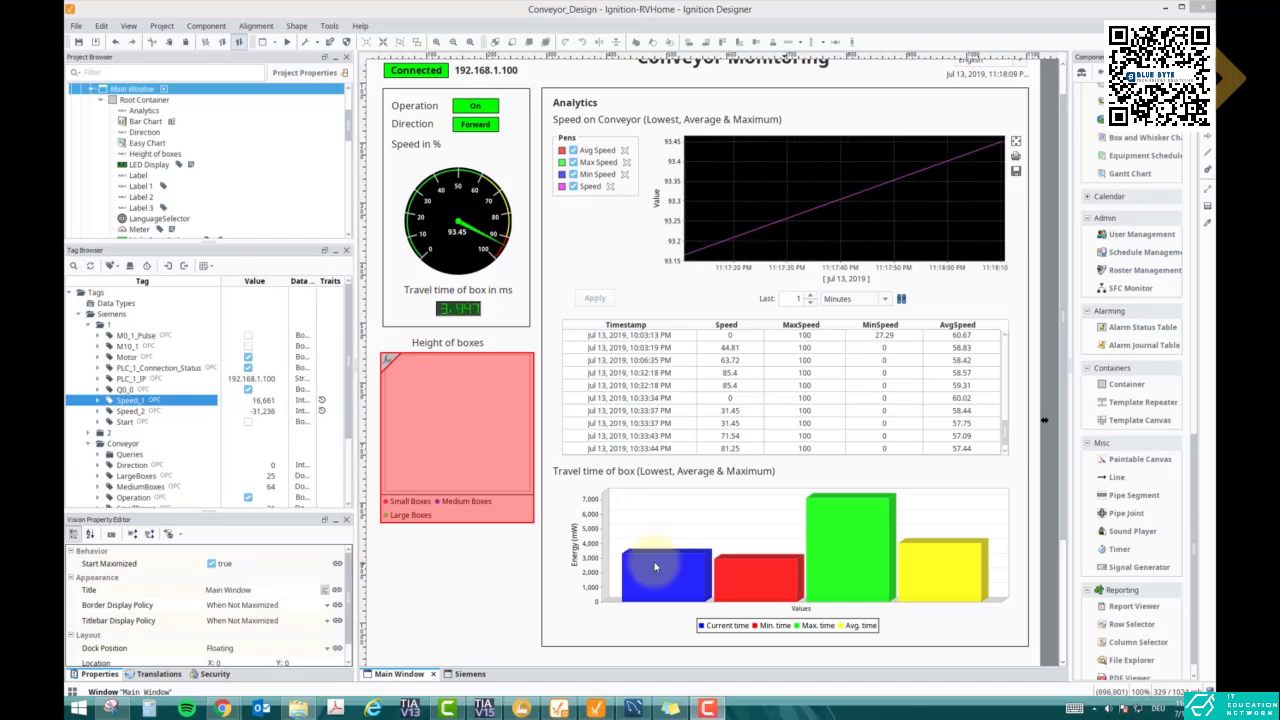
Step: Open the LargeBoxes tag in the Siemens/Conveyor folder for editing and set its tag group to Default Historical
click(130, 400)
click(443, 457)
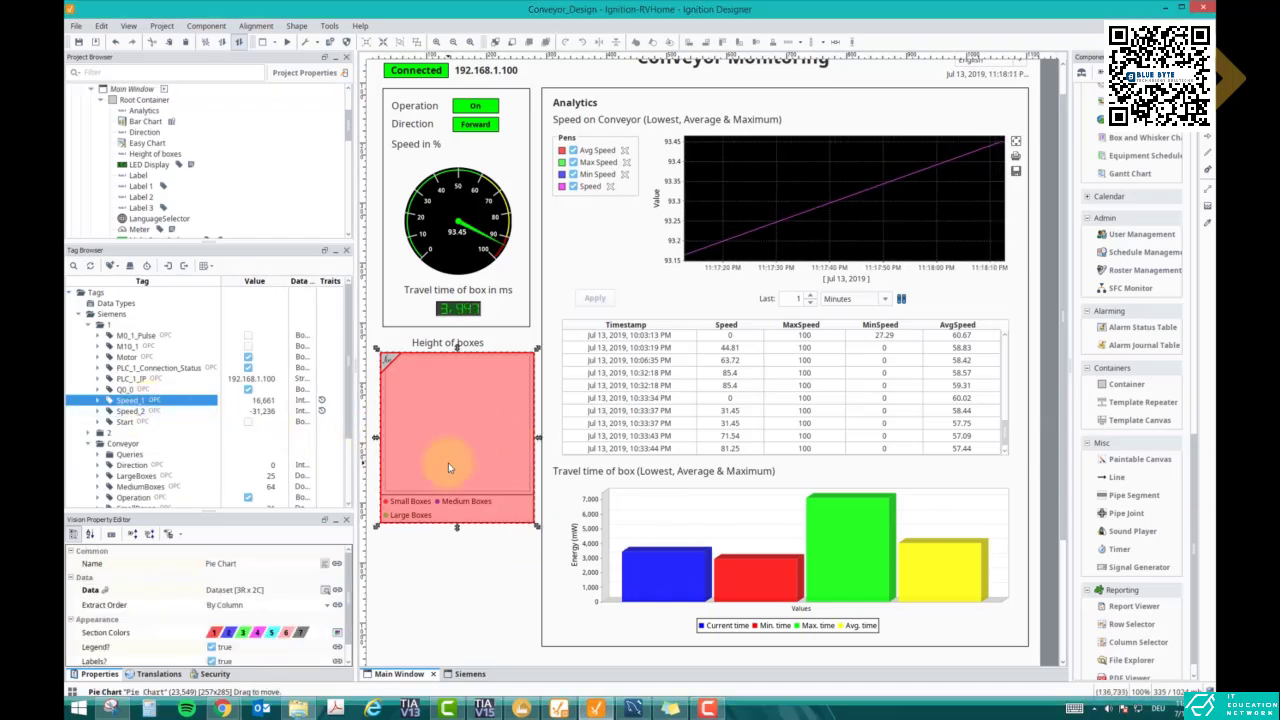
click(90, 324)
right_click(143, 379)
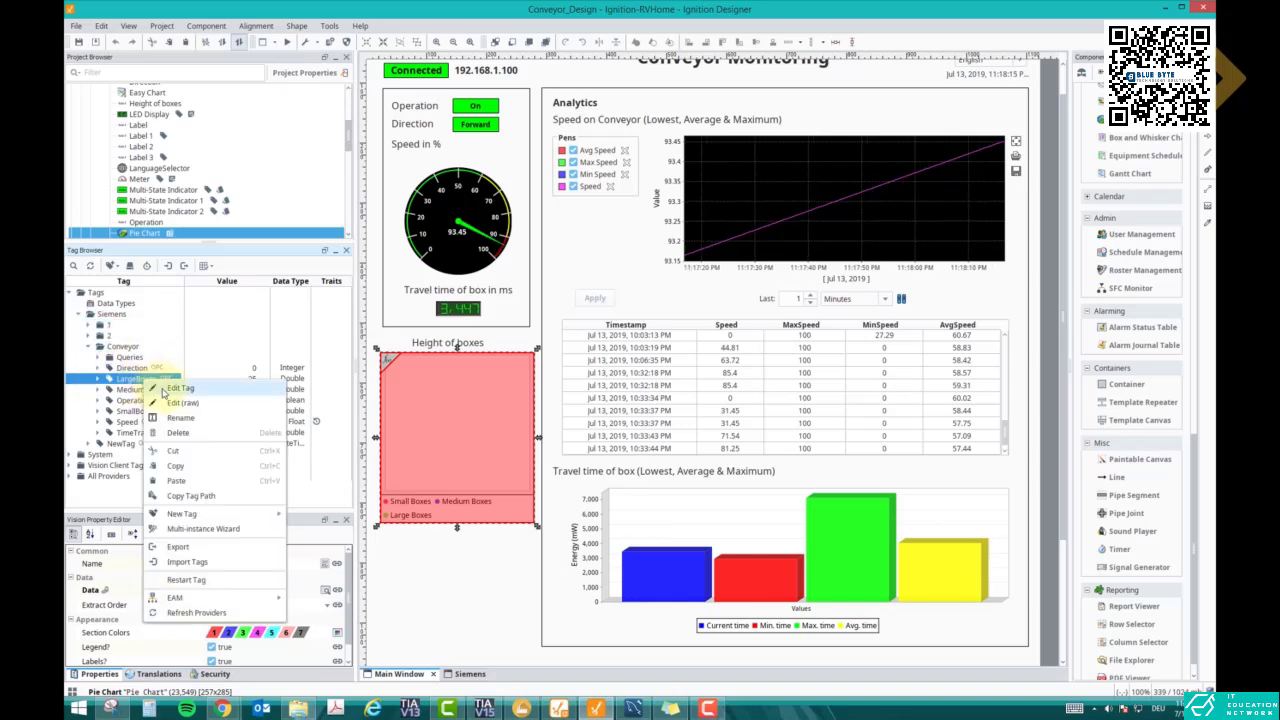
click(180, 388)
click(639, 372)
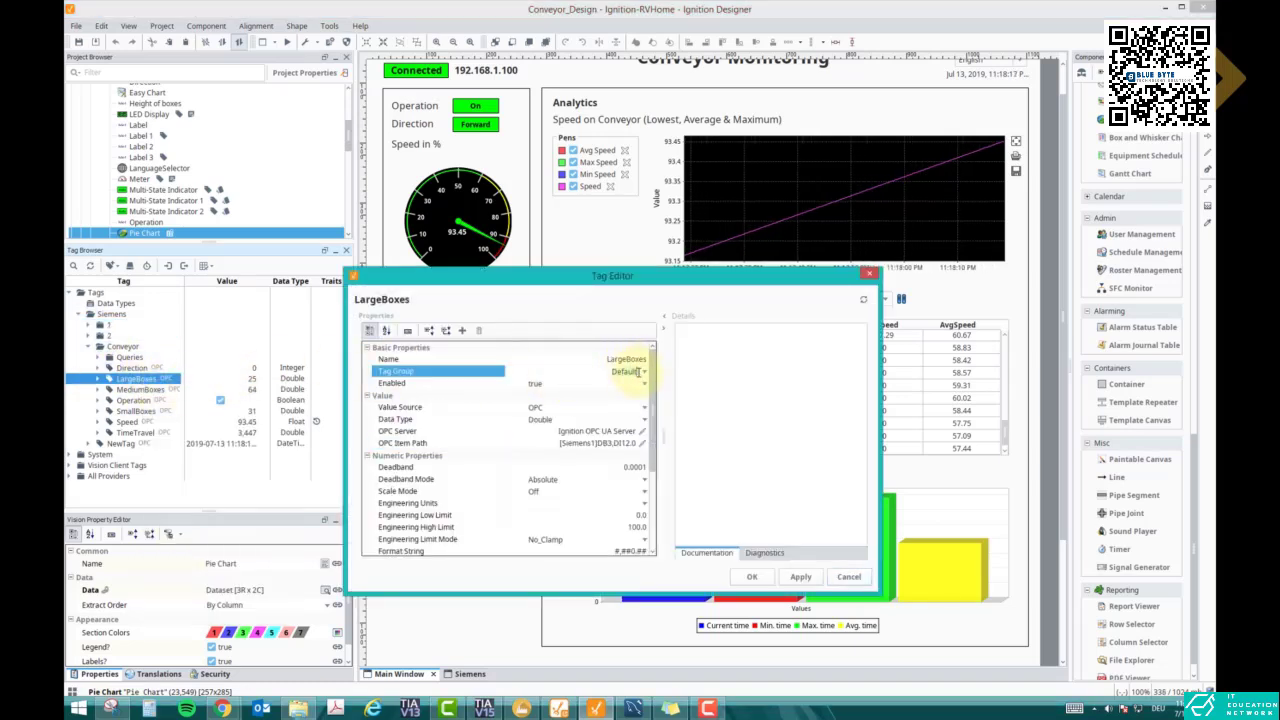
click(645, 373)
click(634, 397)
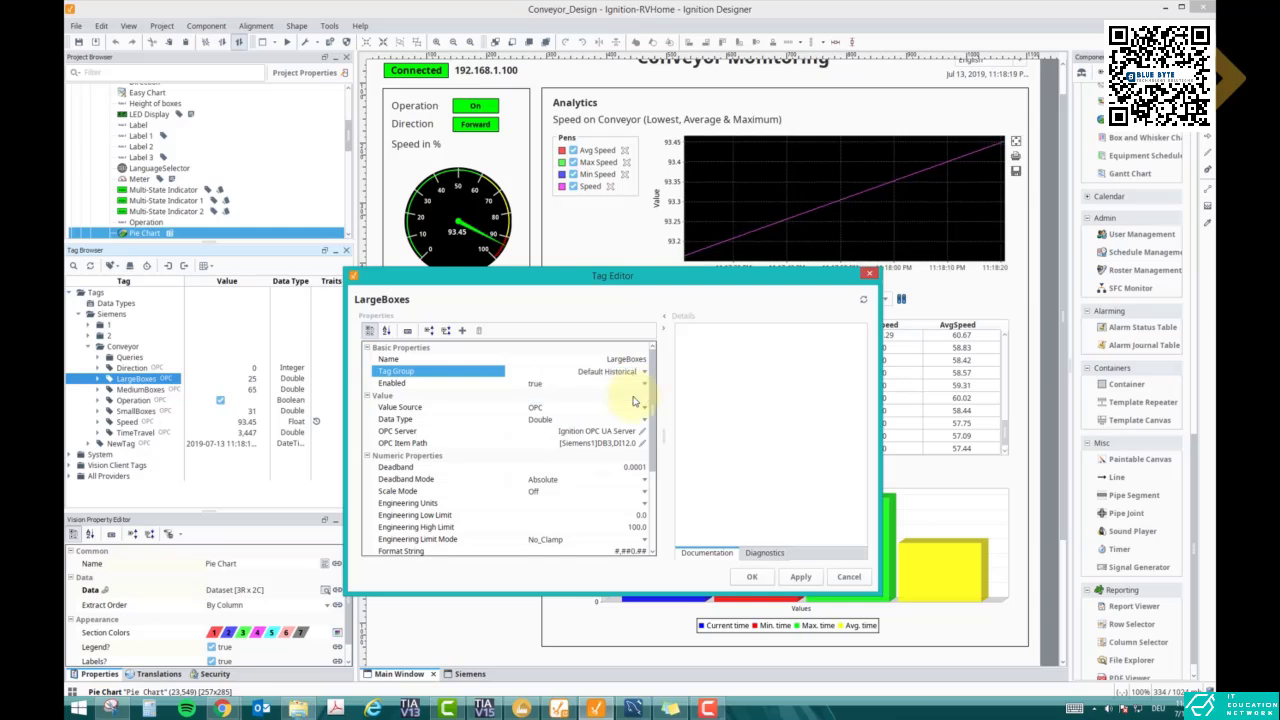
Step: Enable history for the LargeBoxes tag with Database_CAC as the storage provider, and save the tag
drag(648, 398, 658, 505)
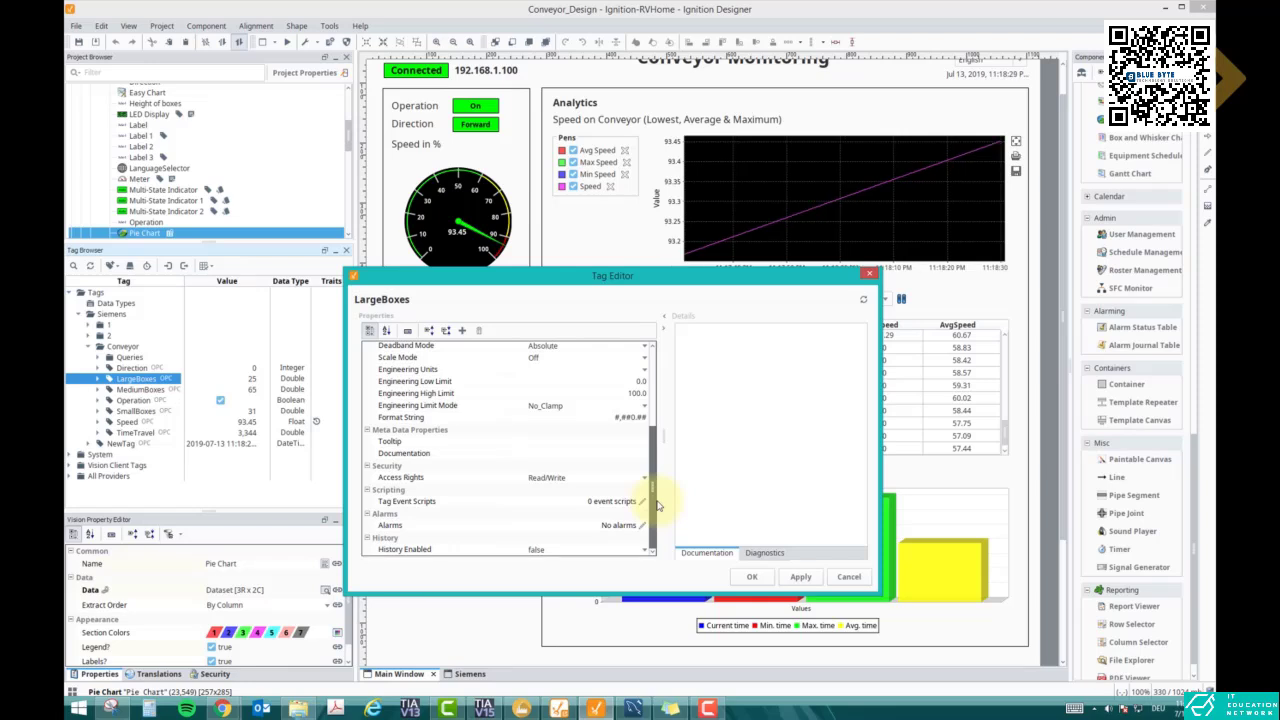
click(639, 550)
click(624, 572)
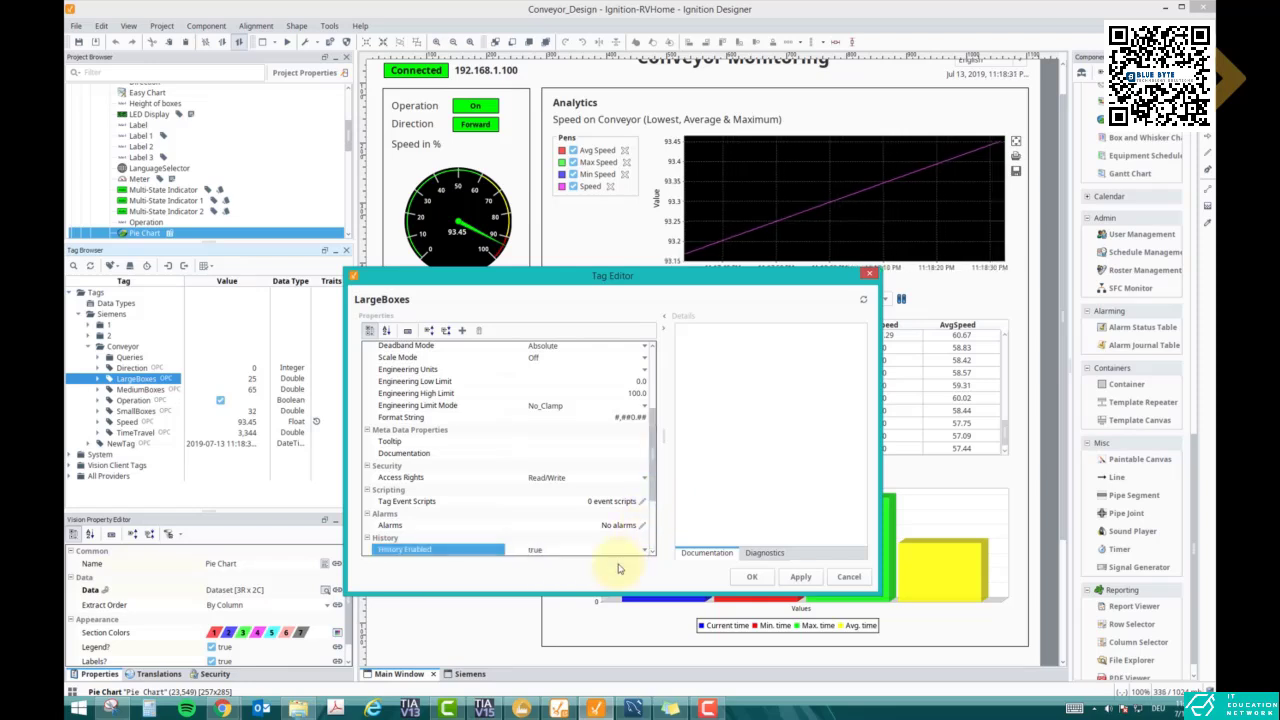
scroll(640, 505, down, 3)
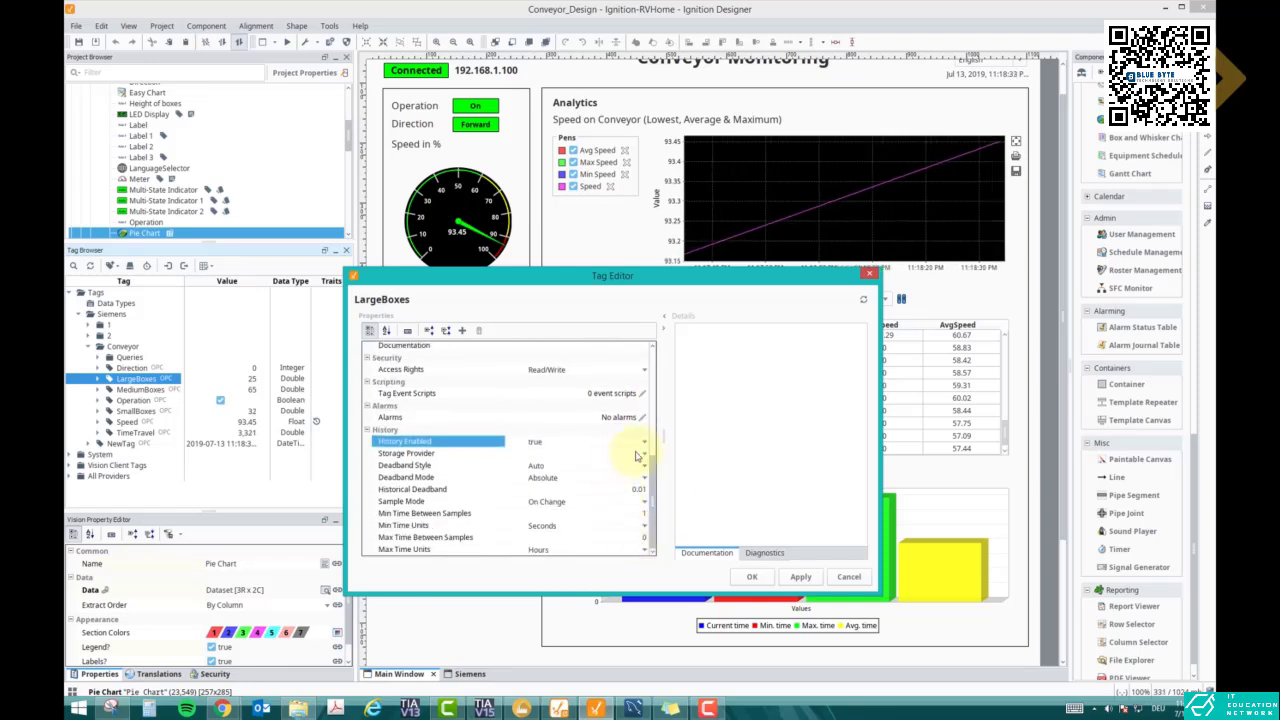
click(642, 456)
click(643, 456)
click(620, 478)
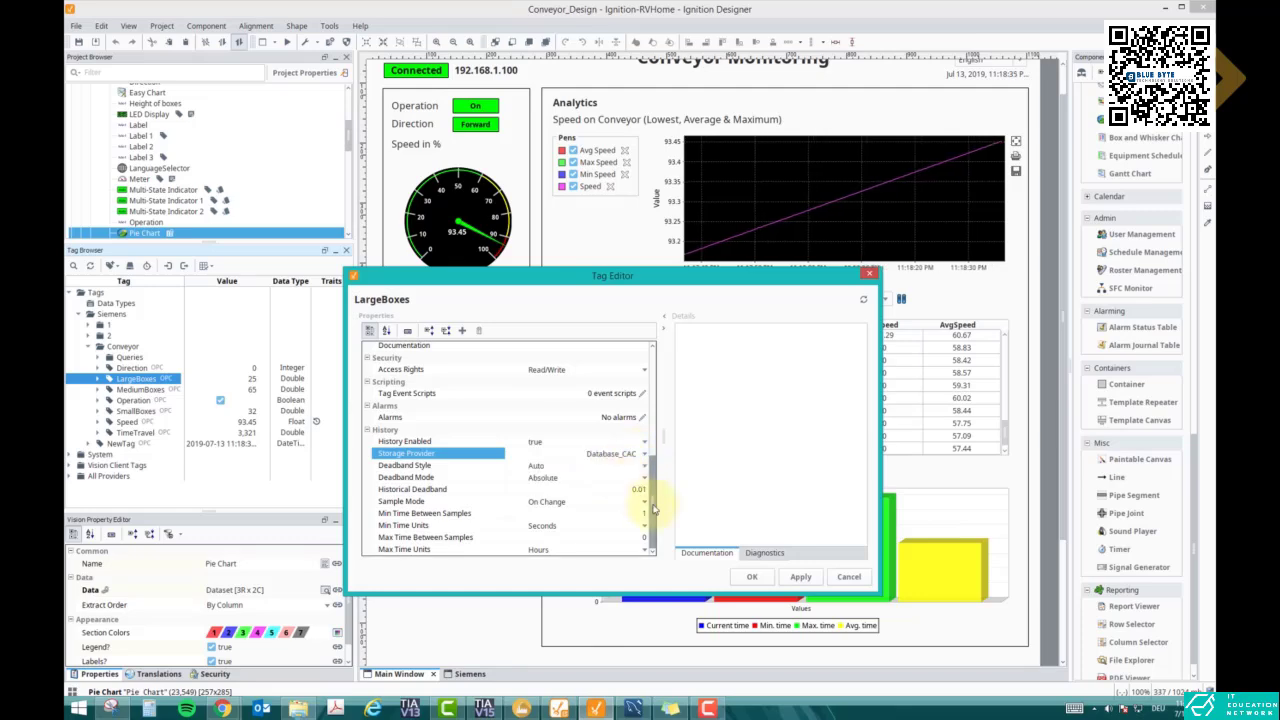
click(752, 577)
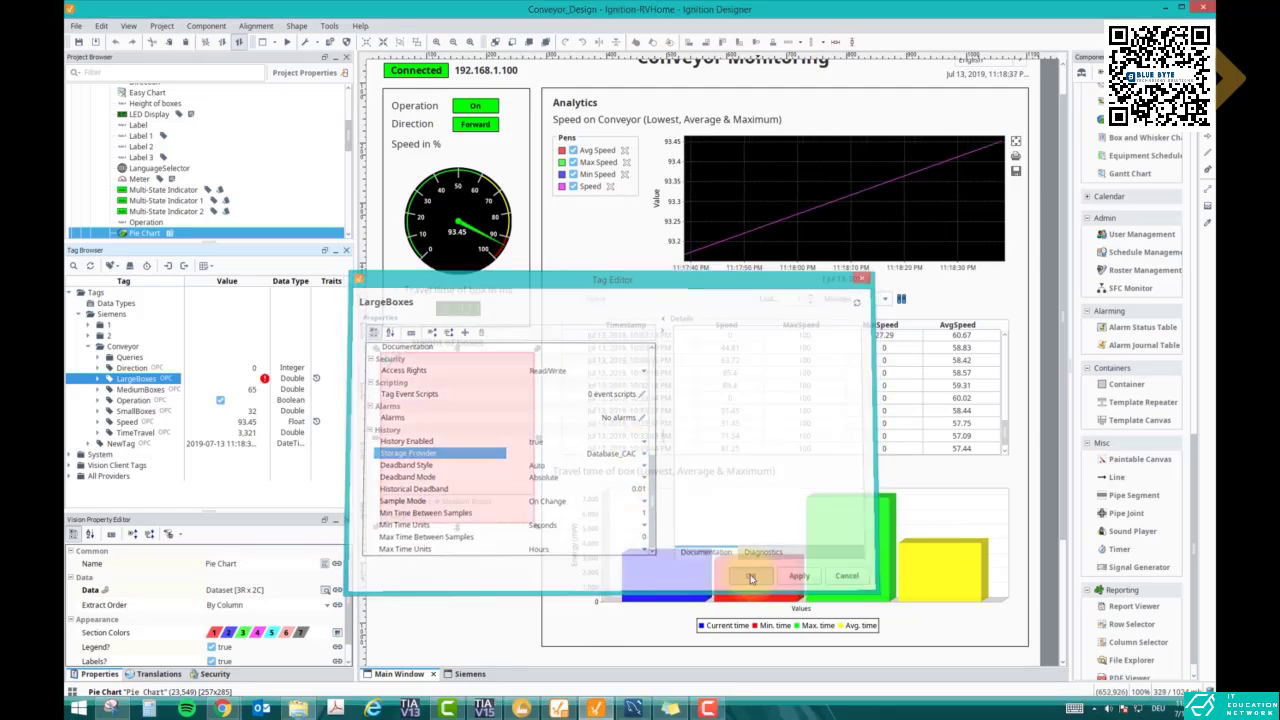
Step: Open the MediumBoxes tag for editing and set its tag group to Default Historical
click(160, 392)
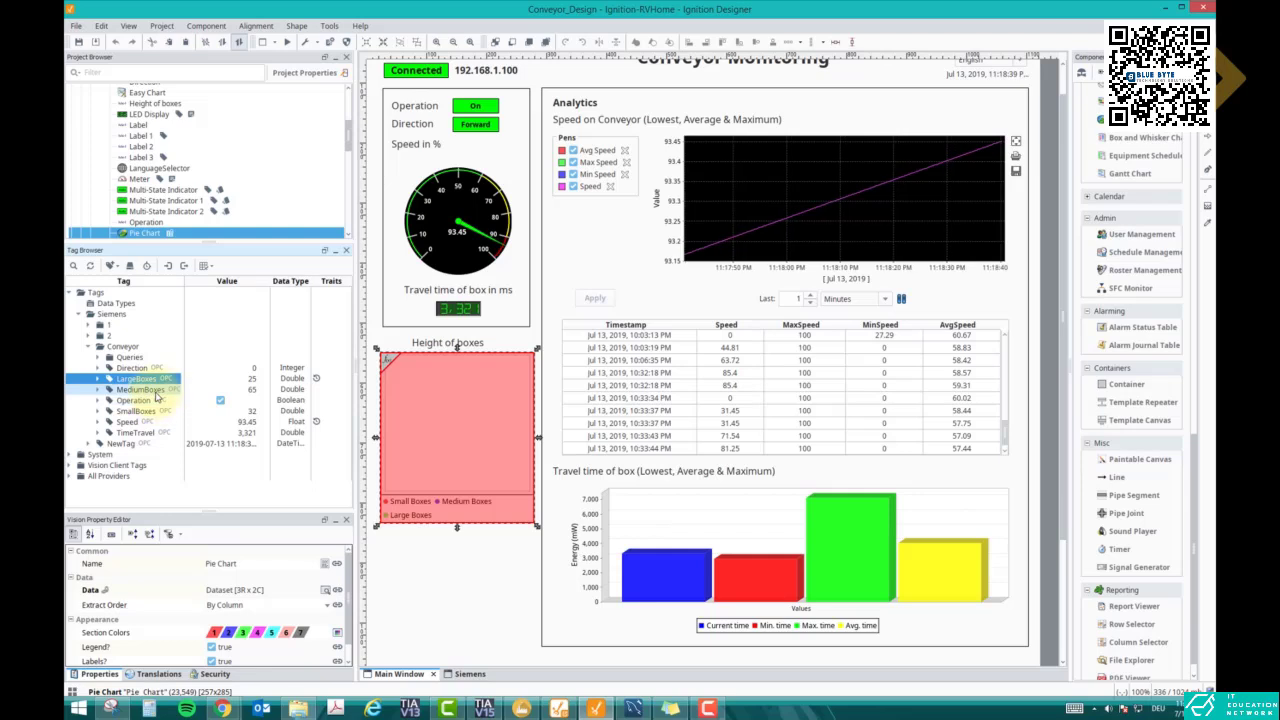
right_click(158, 393)
click(200, 397)
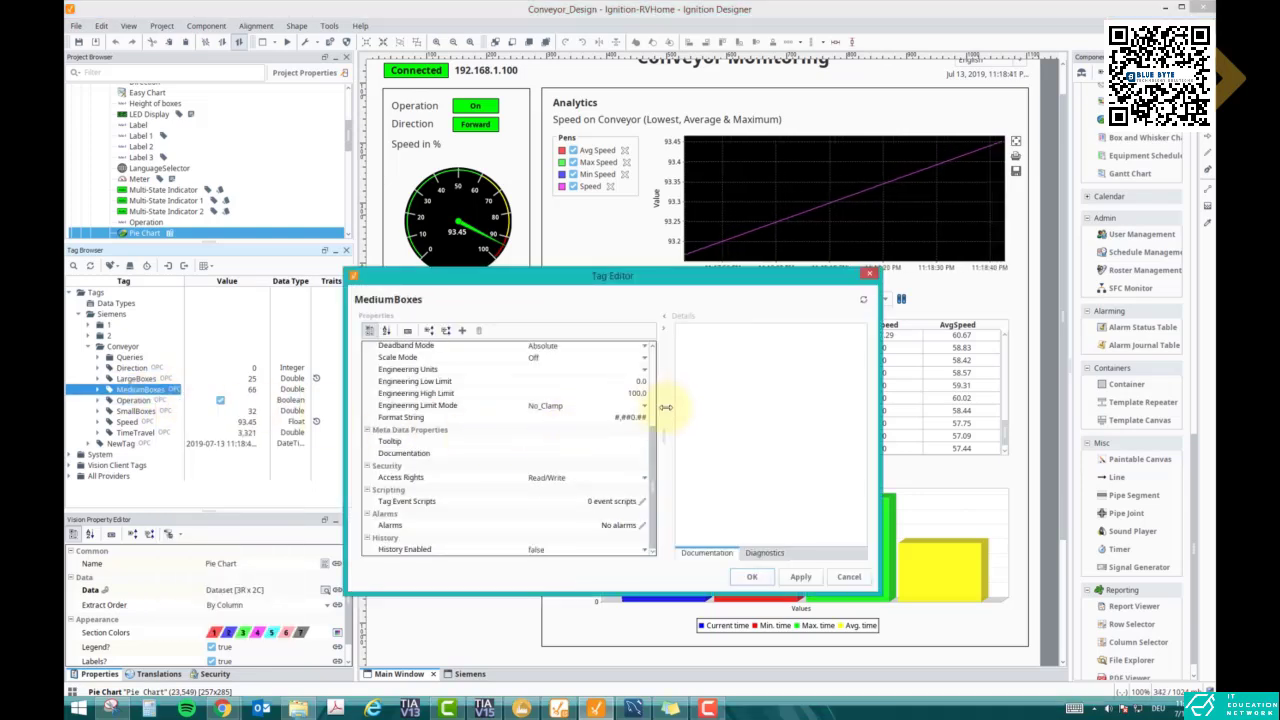
scroll(655, 398, up, 4)
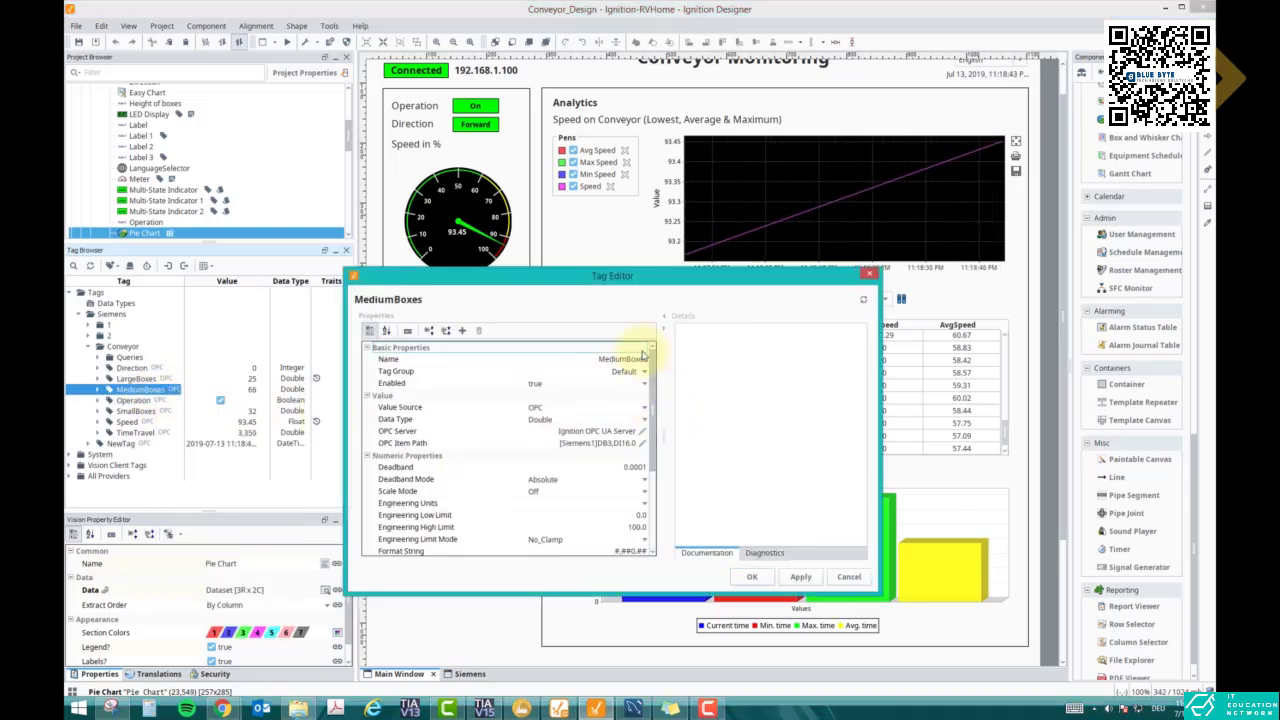
click(643, 386)
click(632, 401)
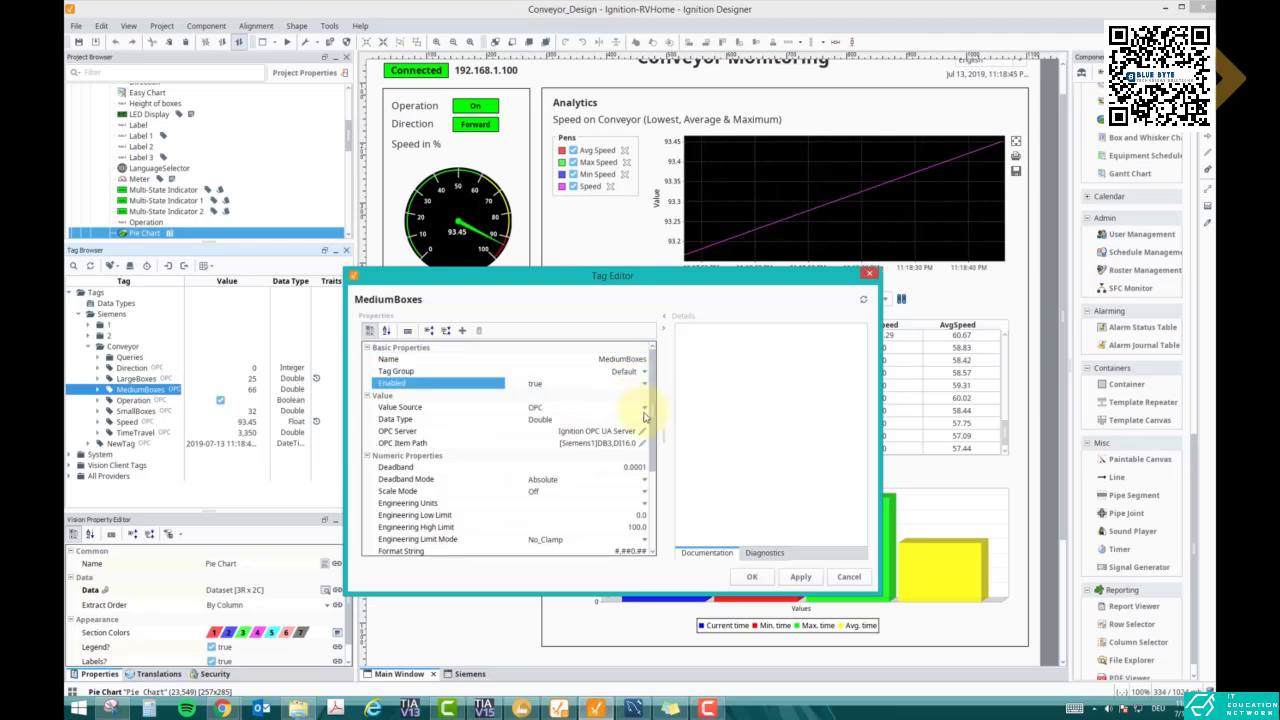
click(645, 372)
click(629, 396)
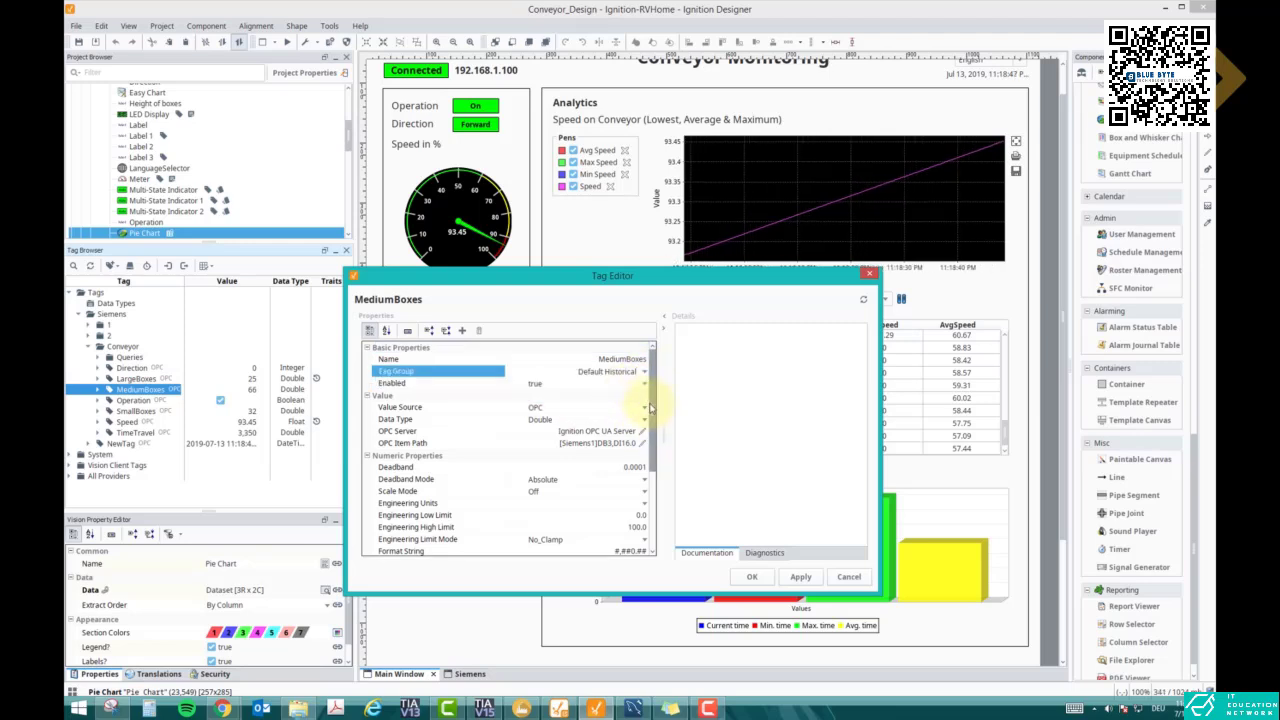
Step: Enable history for the MediumBoxes tag with Database_CAC as the storage provider, and save the tag
drag(653, 411, 647, 500)
click(644, 549)
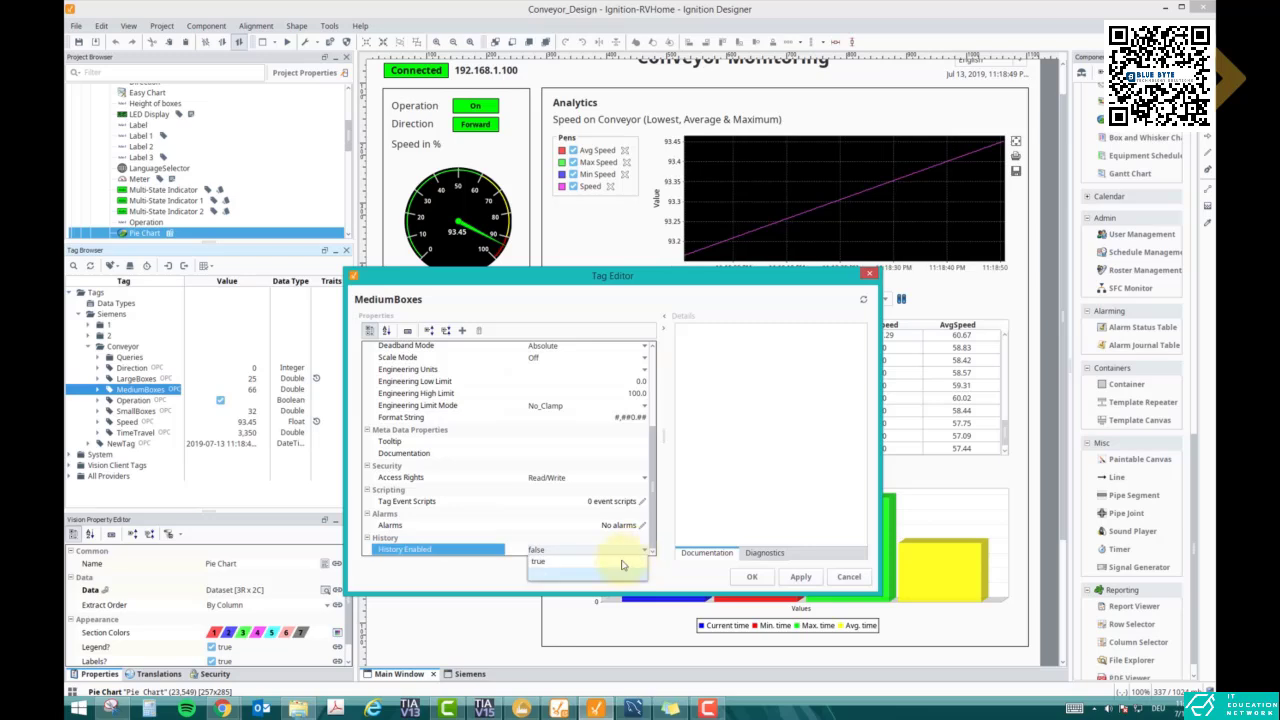
click(619, 572)
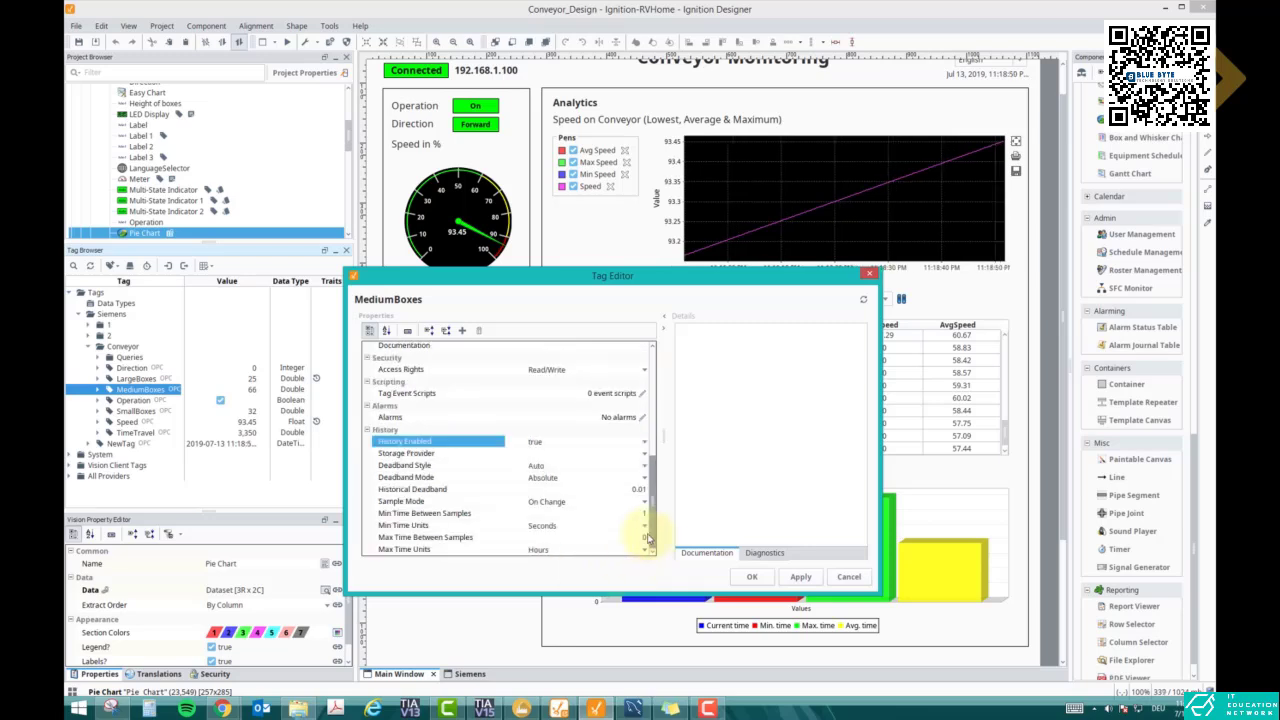
click(643, 455)
click(628, 481)
click(798, 577)
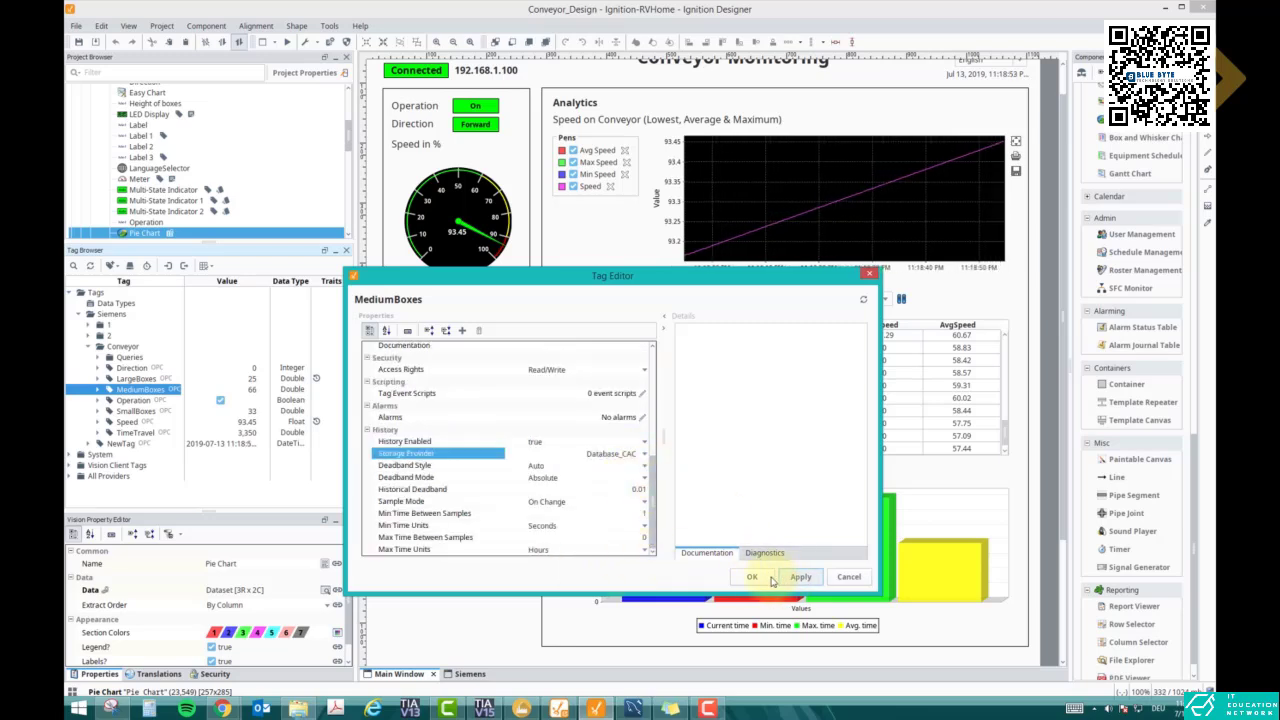
click(752, 577)
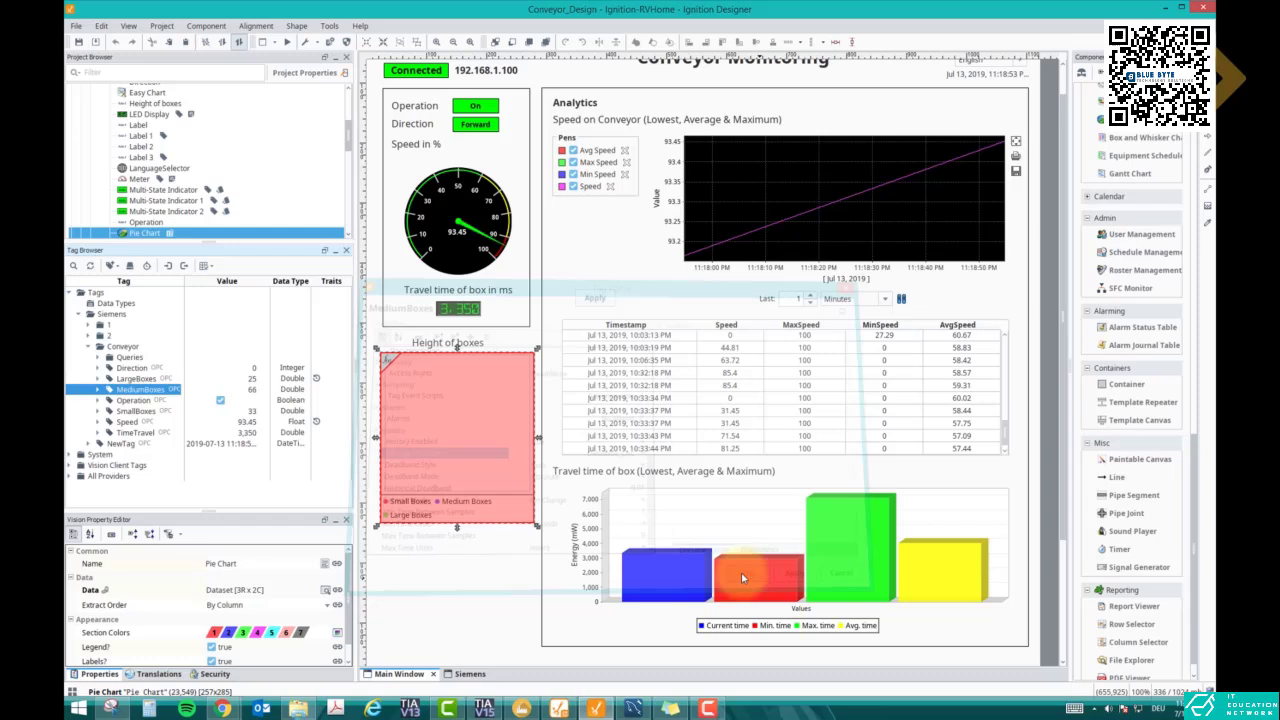
Step: Open the SmallBoxes tag for editing and set its tag group to Default Historical
right_click(142, 413)
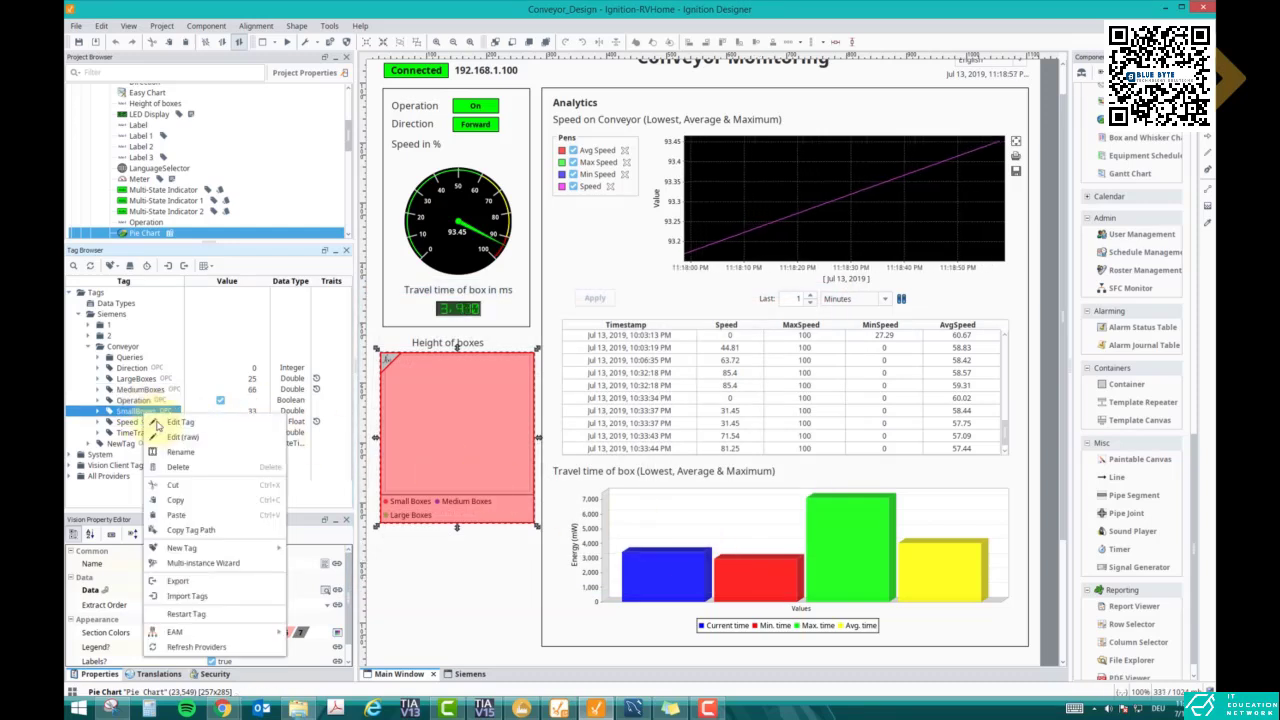
click(160, 421)
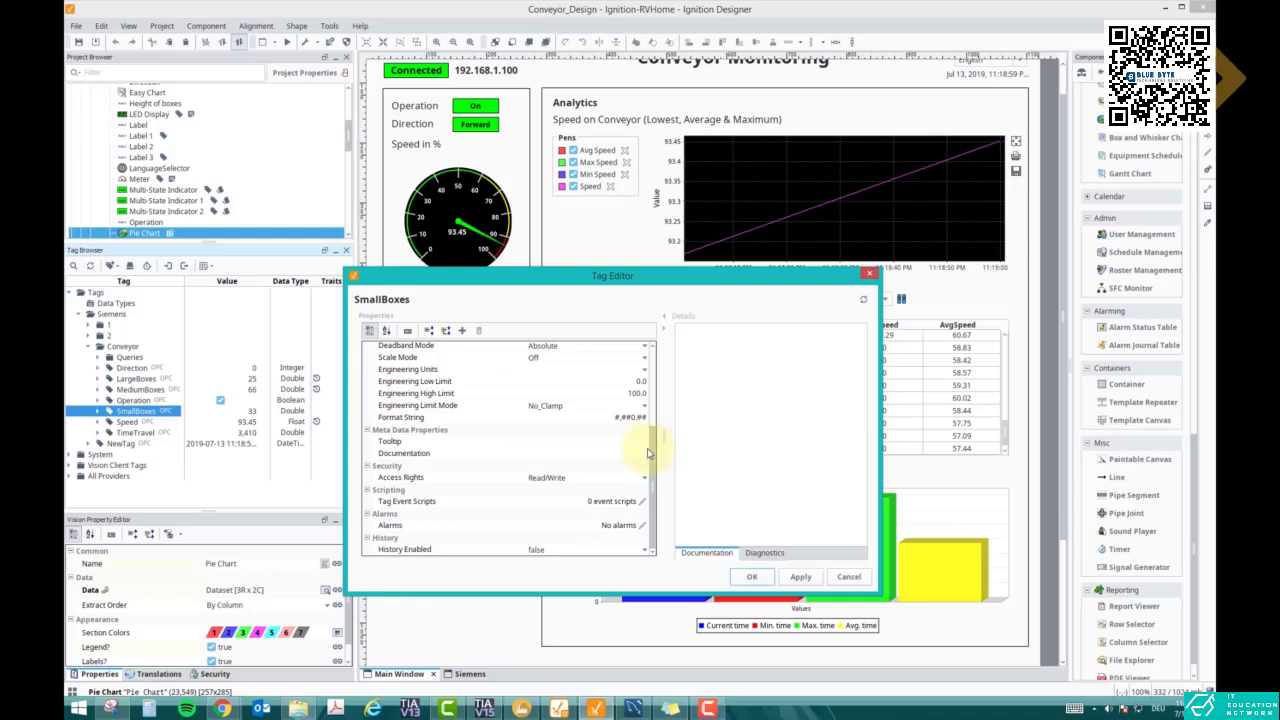
drag(655, 455, 646, 378)
click(641, 372)
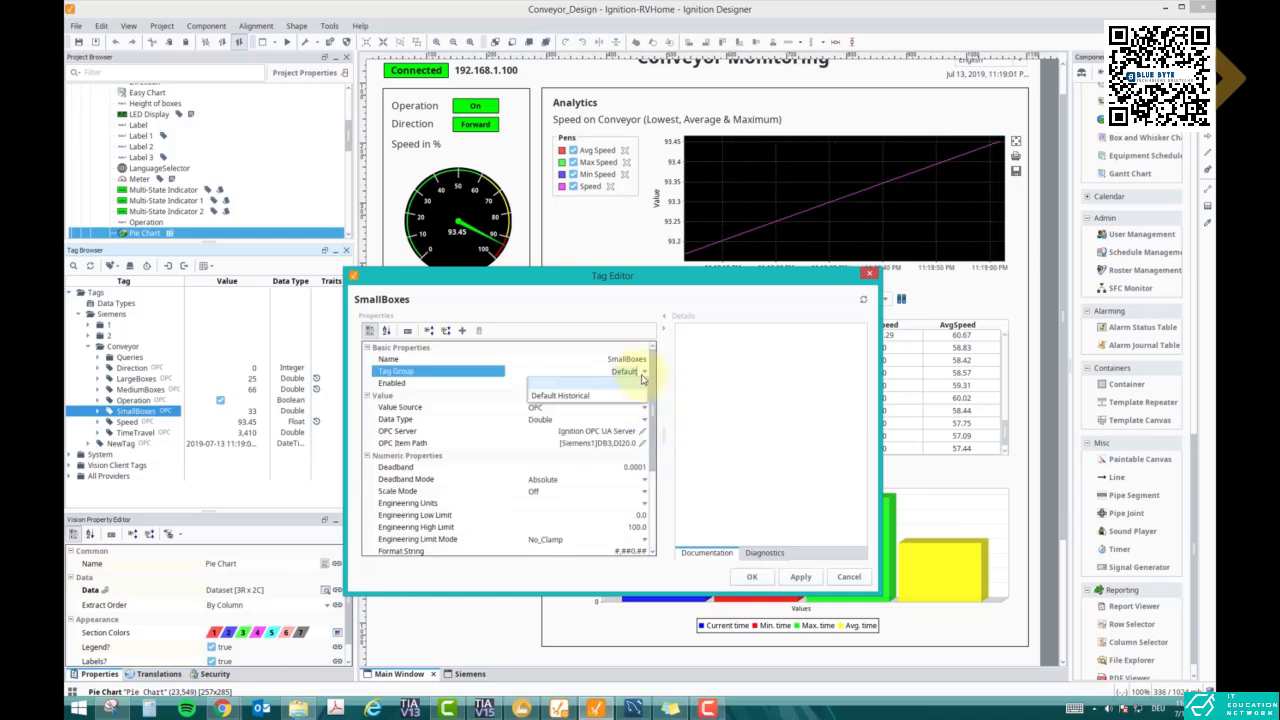
click(636, 397)
Step: Enable history for the SmallBoxes tag with Database_CAC as the storage provider, and save the tag
scroll(643, 532, down, 3)
click(645, 549)
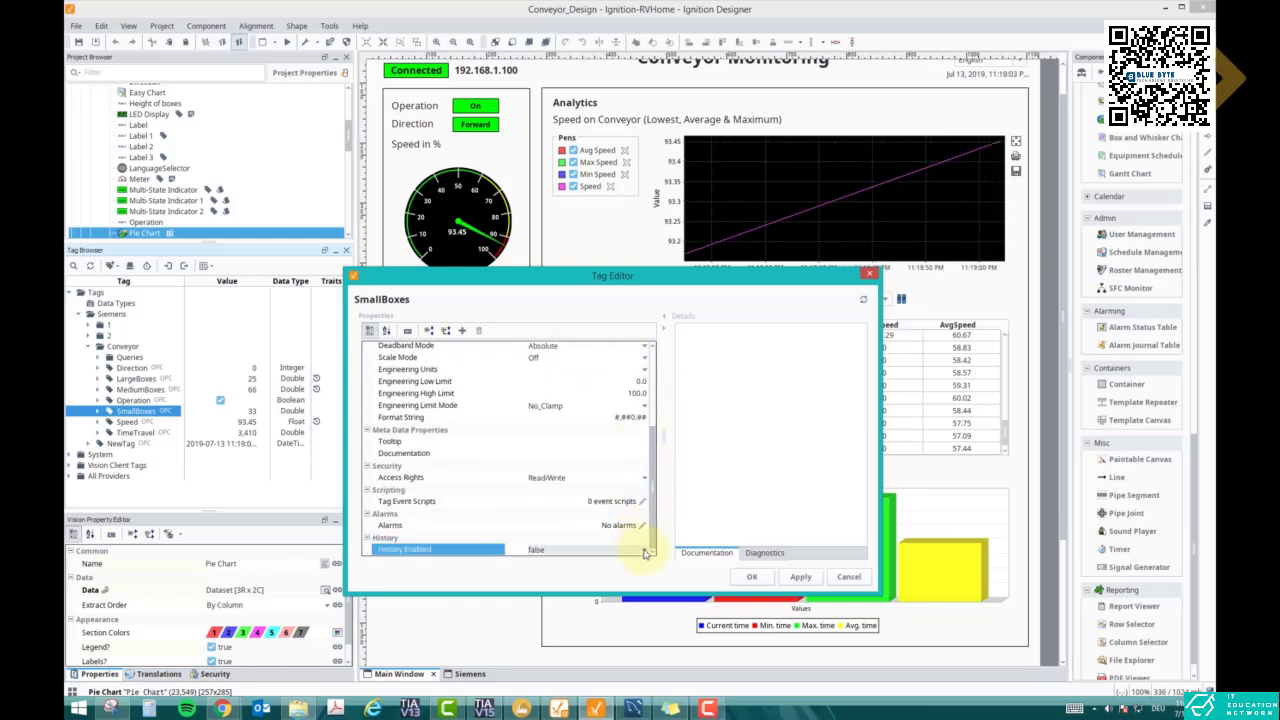
click(634, 565)
scroll(646, 526, down, 3)
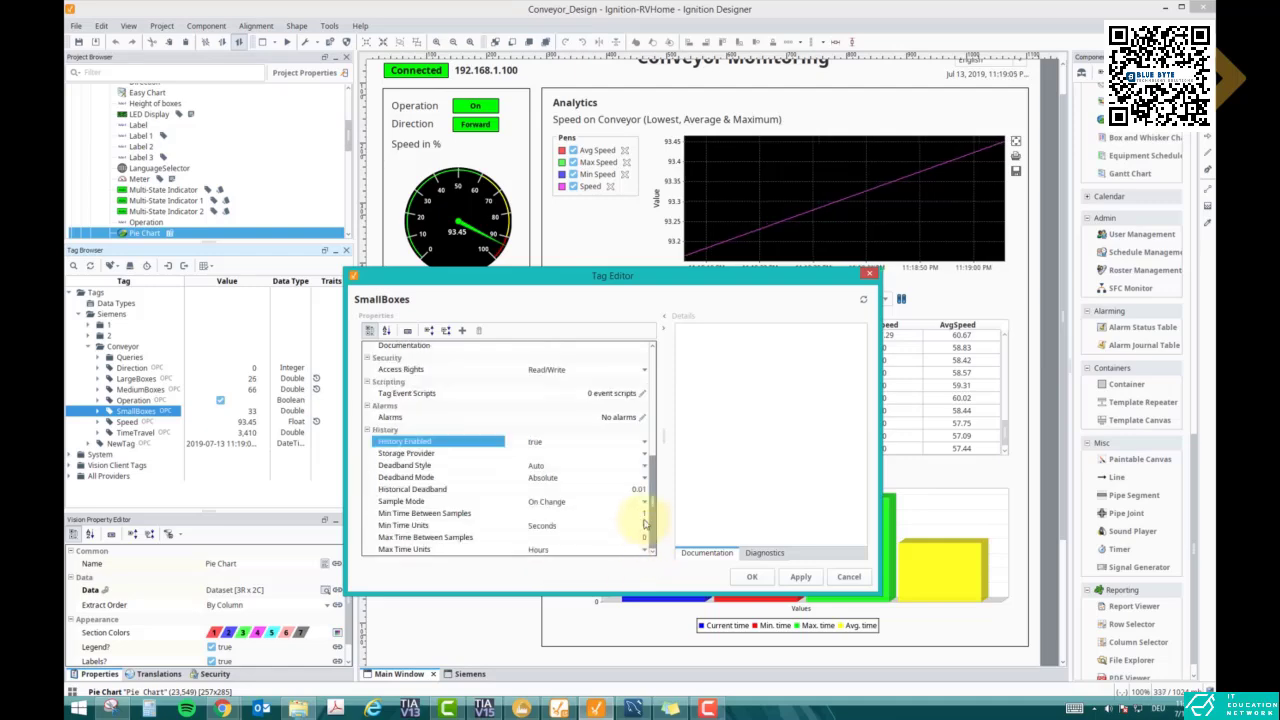
click(644, 453)
click(632, 480)
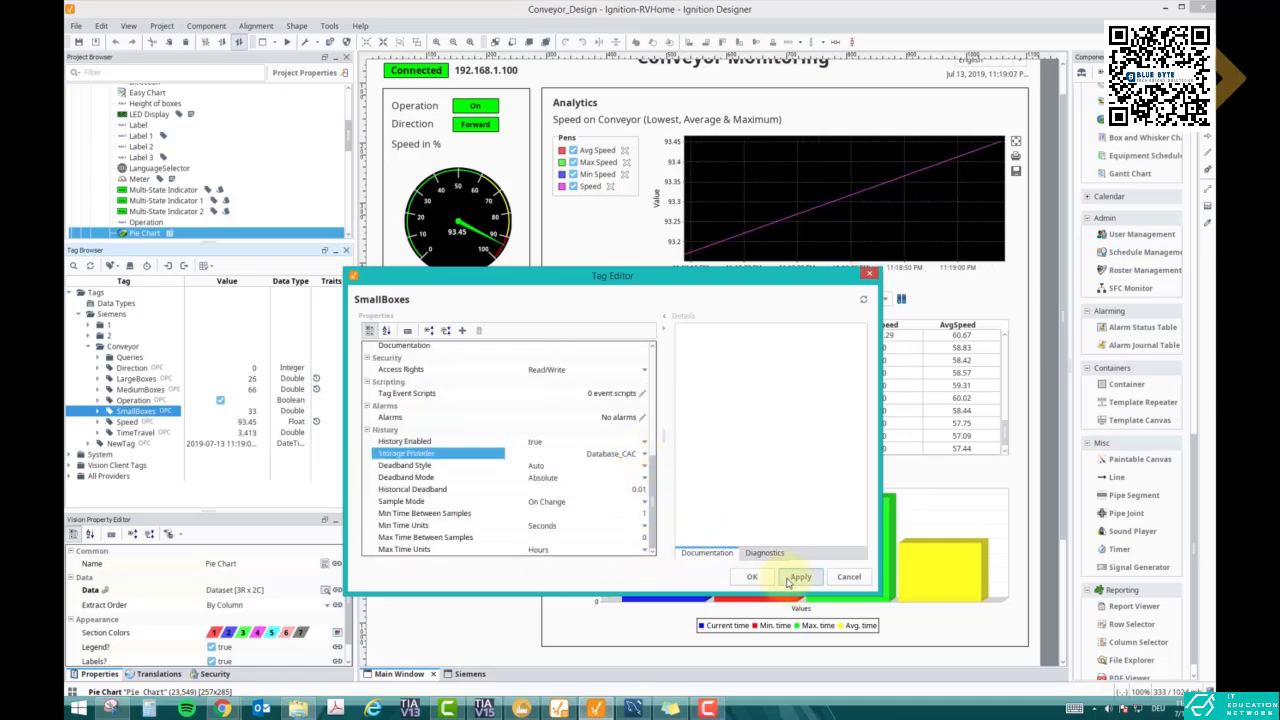
click(752, 577)
click(426, 477)
click(426, 477)
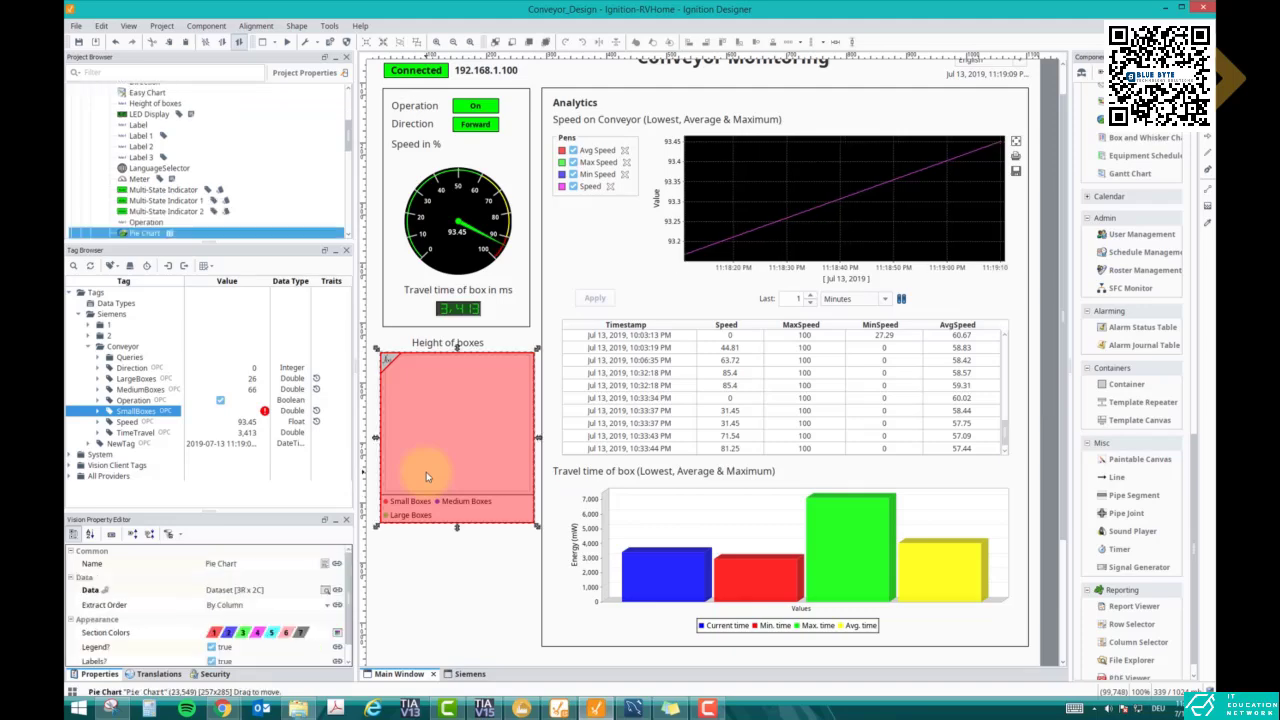
right_click(432, 453)
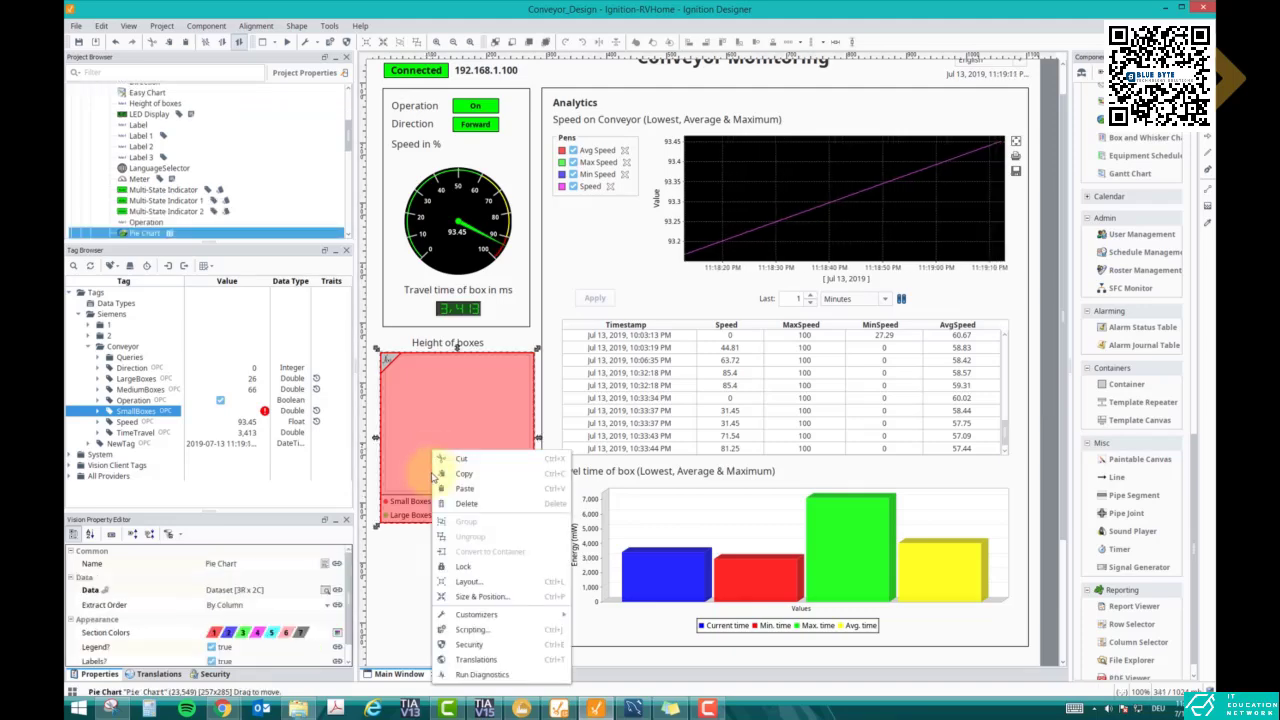
click(462, 630)
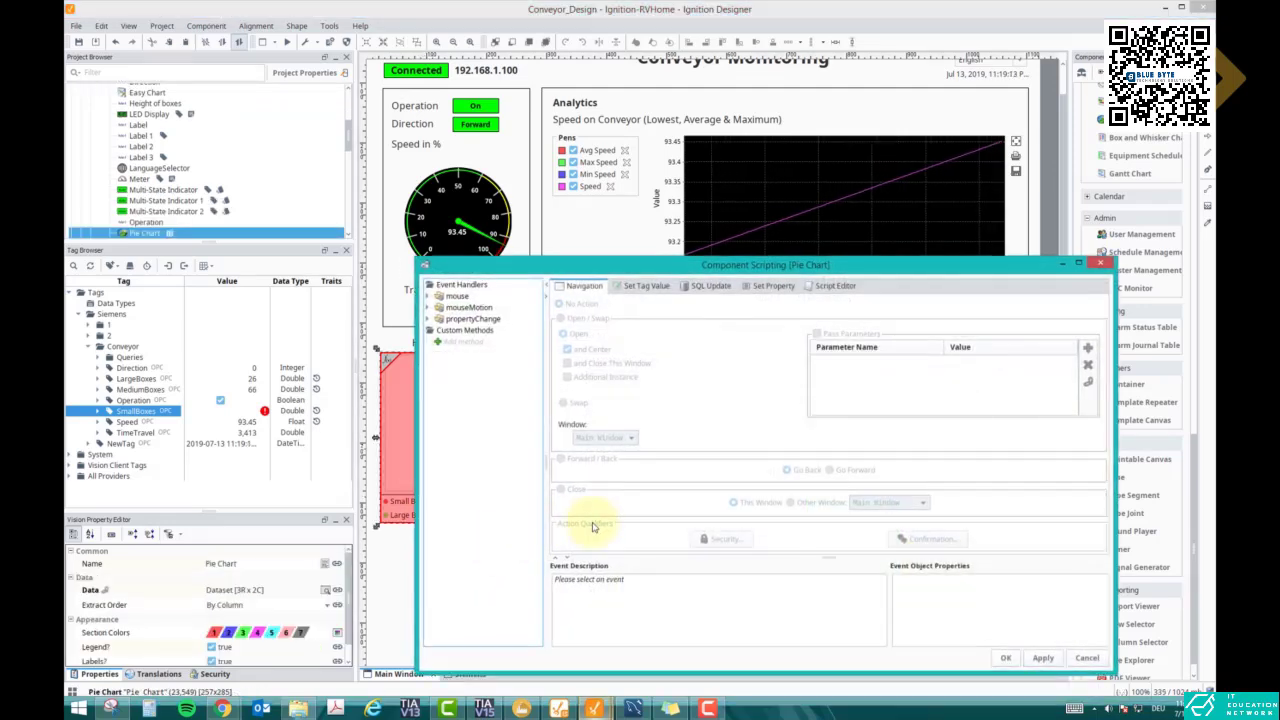
click(1086, 659)
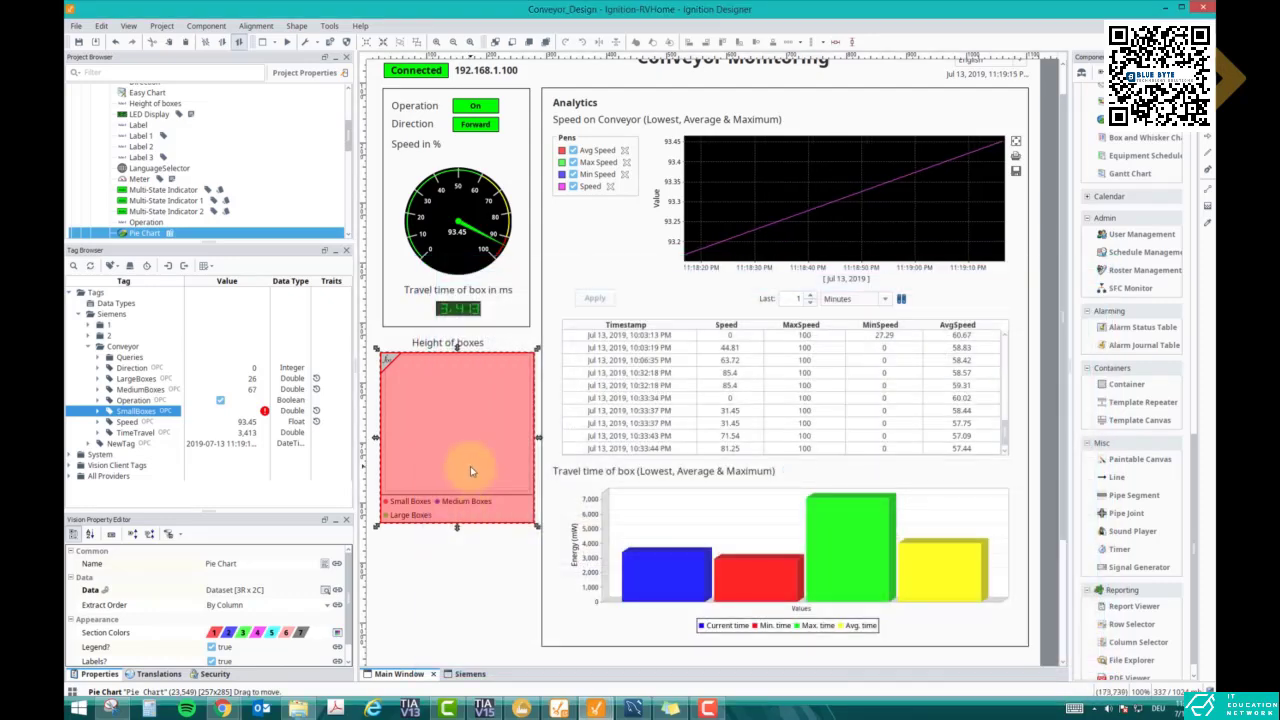
Step: Review the pie chart's Cell Update binding, checking the three box tag bindings and the dataset's Value cells
double_click(471, 467)
drag(469, 216, 759, 69)
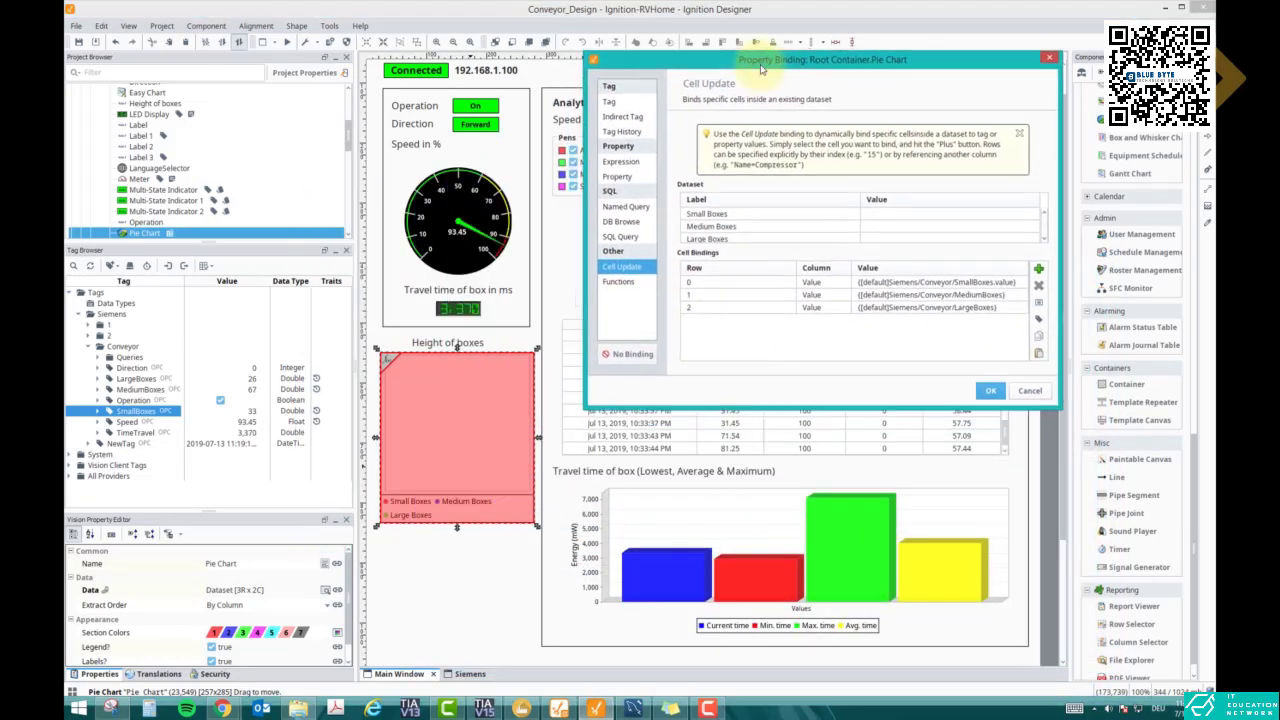
click(948, 289)
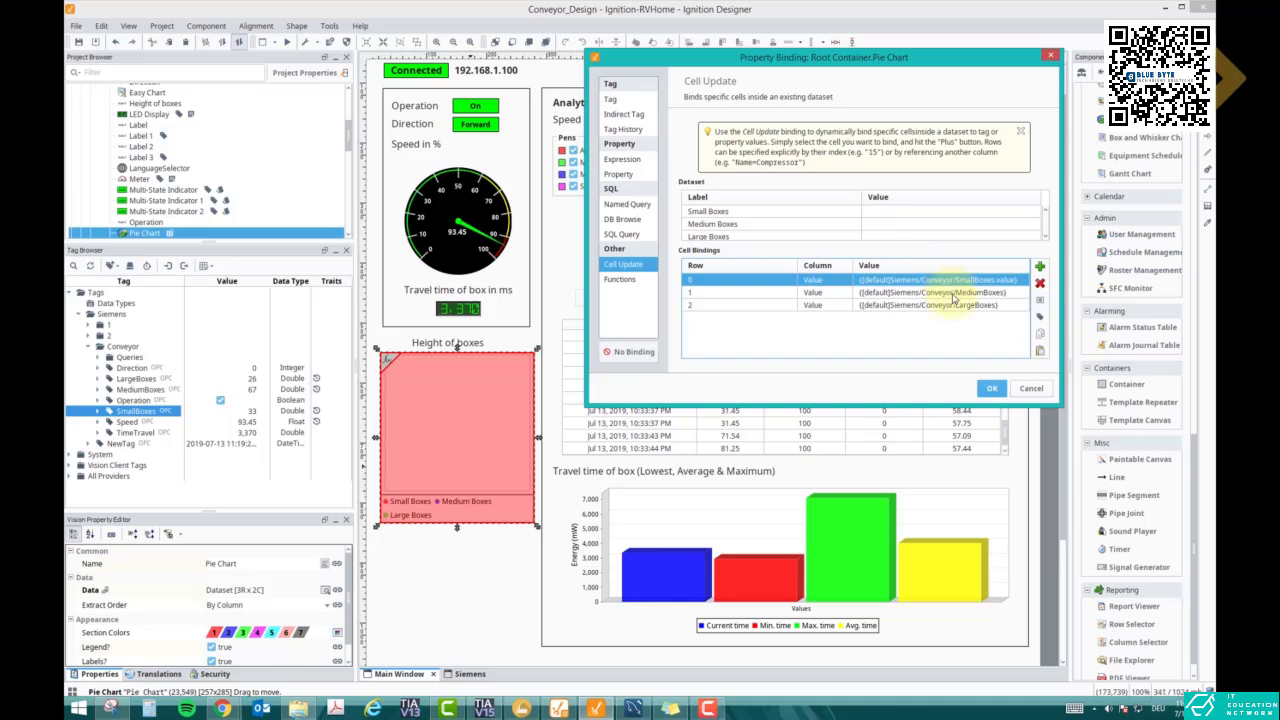
click(953, 293)
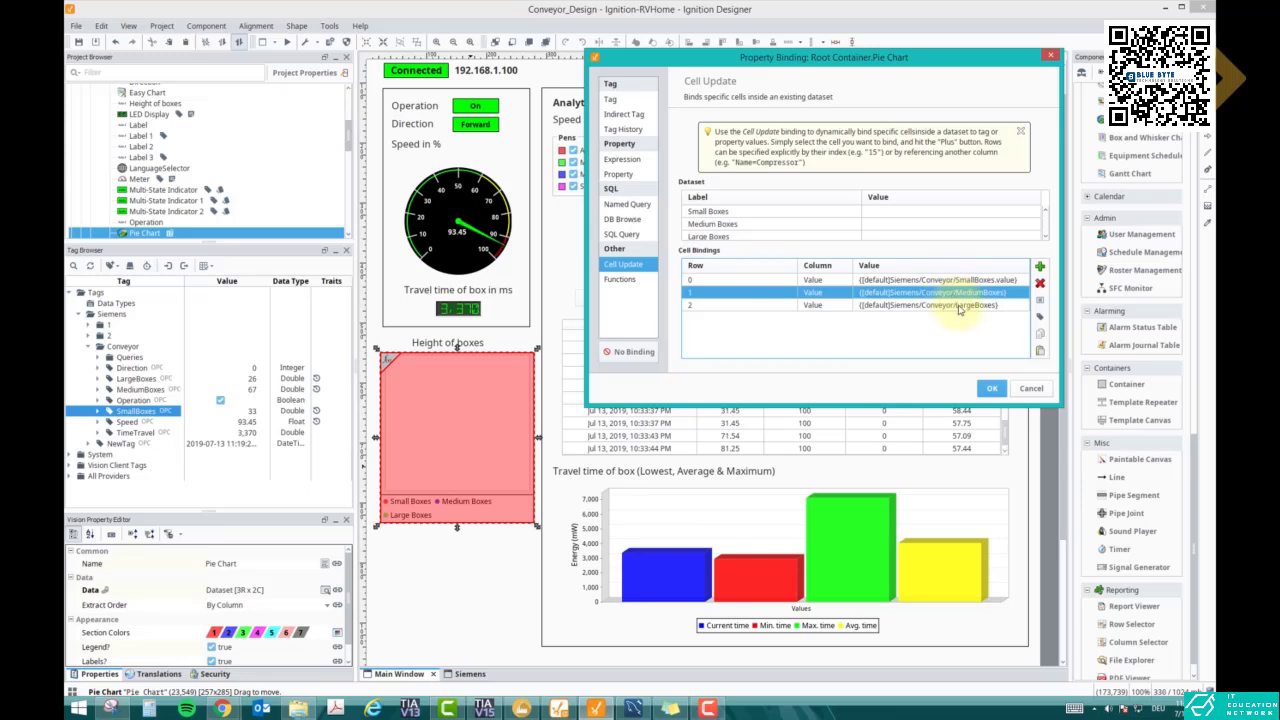
click(958, 306)
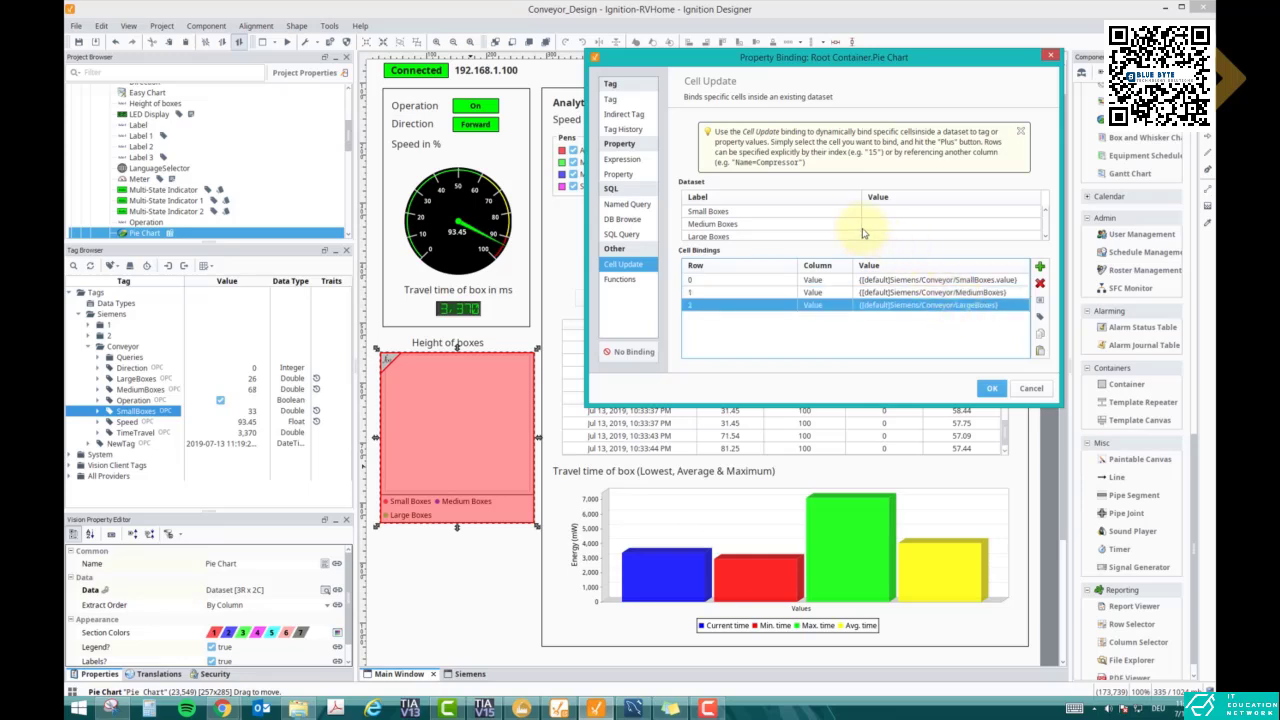
click(902, 212)
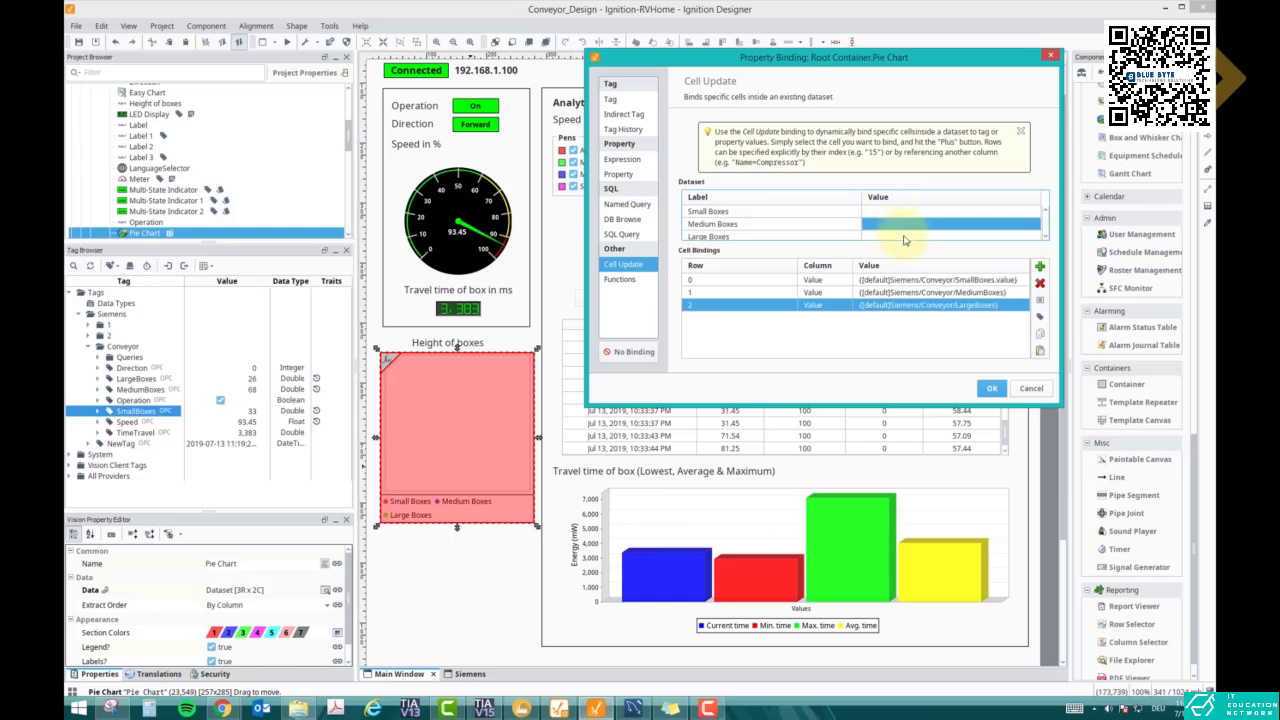
click(912, 233)
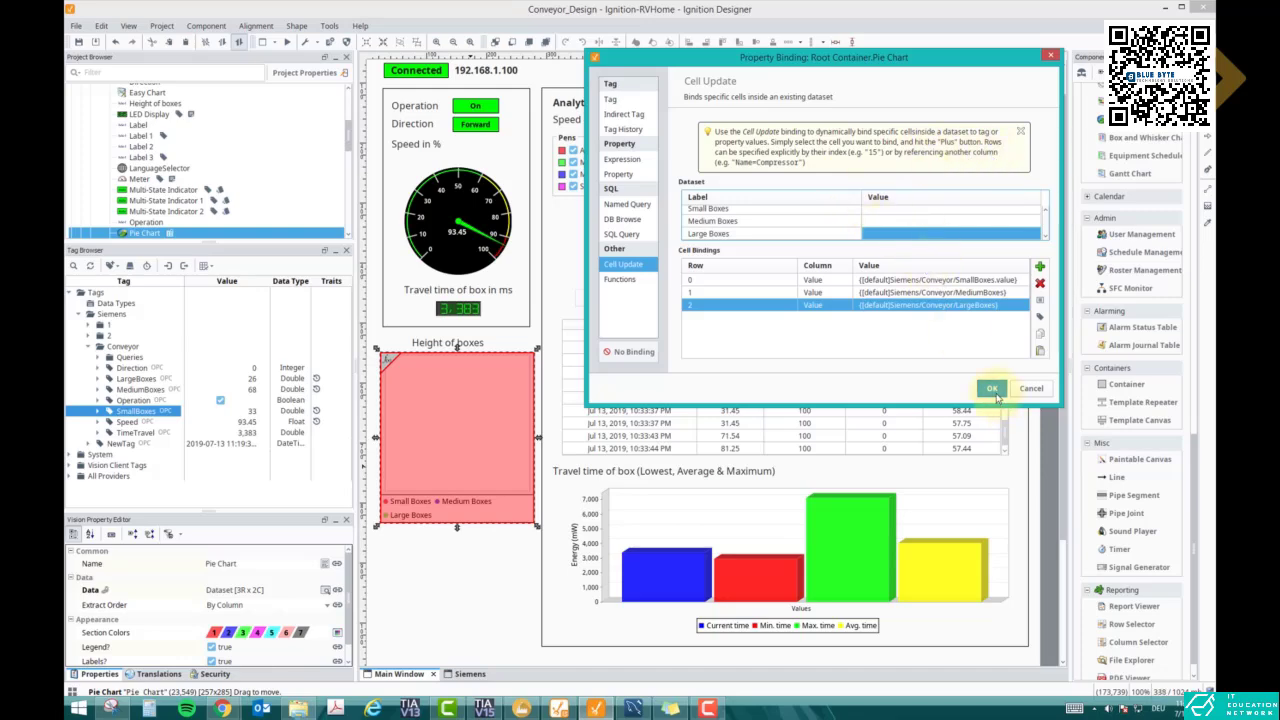
click(992, 389)
click(478, 548)
scroll(473, 553, down, 1)
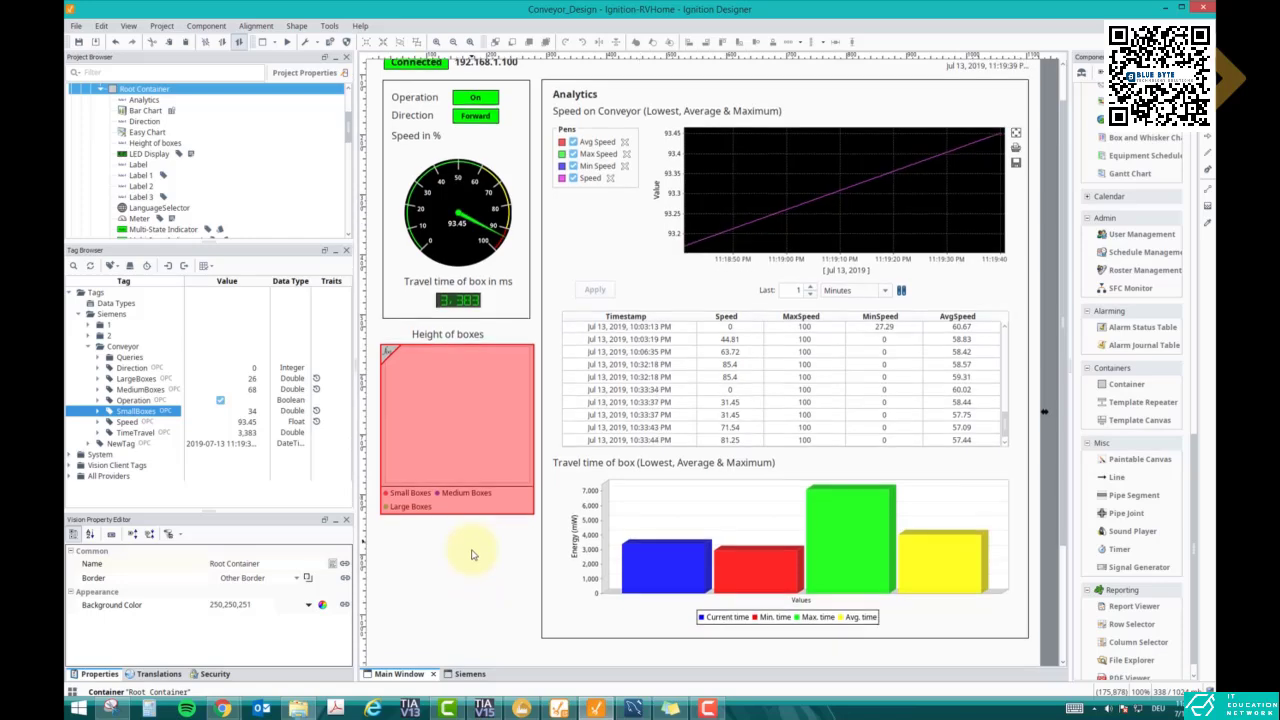
scroll(473, 553, down, 1)
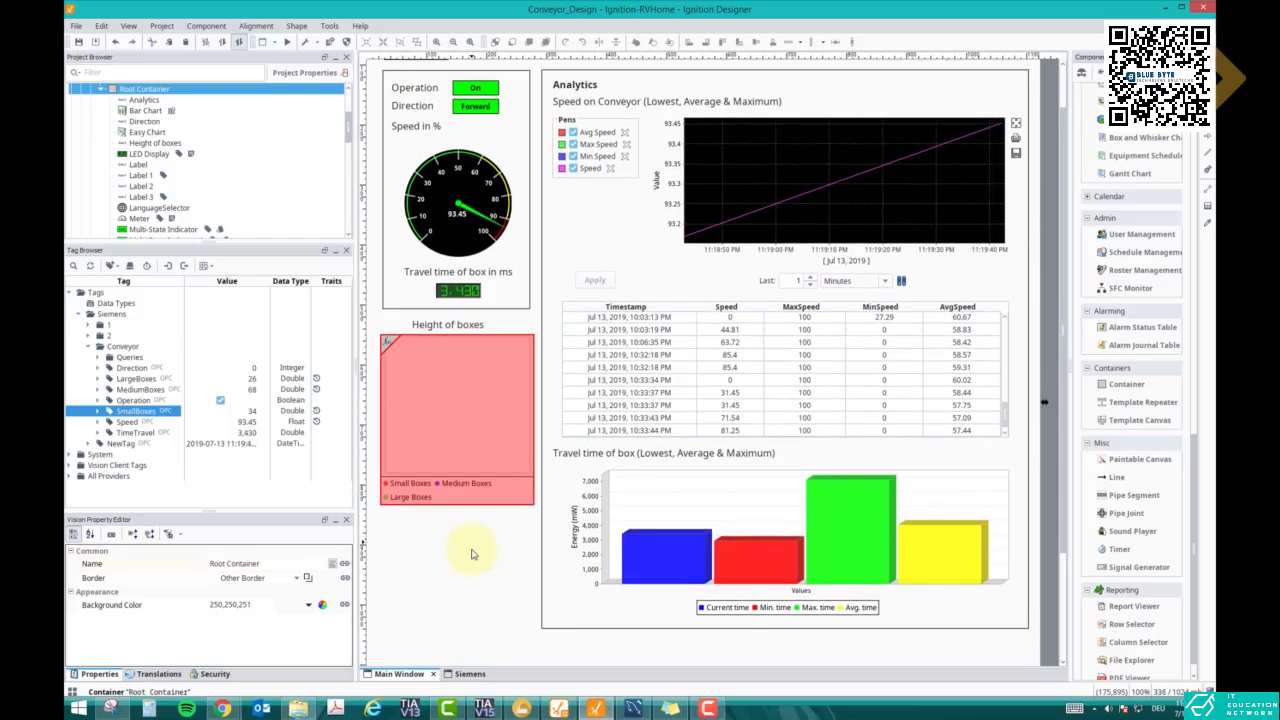
scroll(473, 553, up, 2)
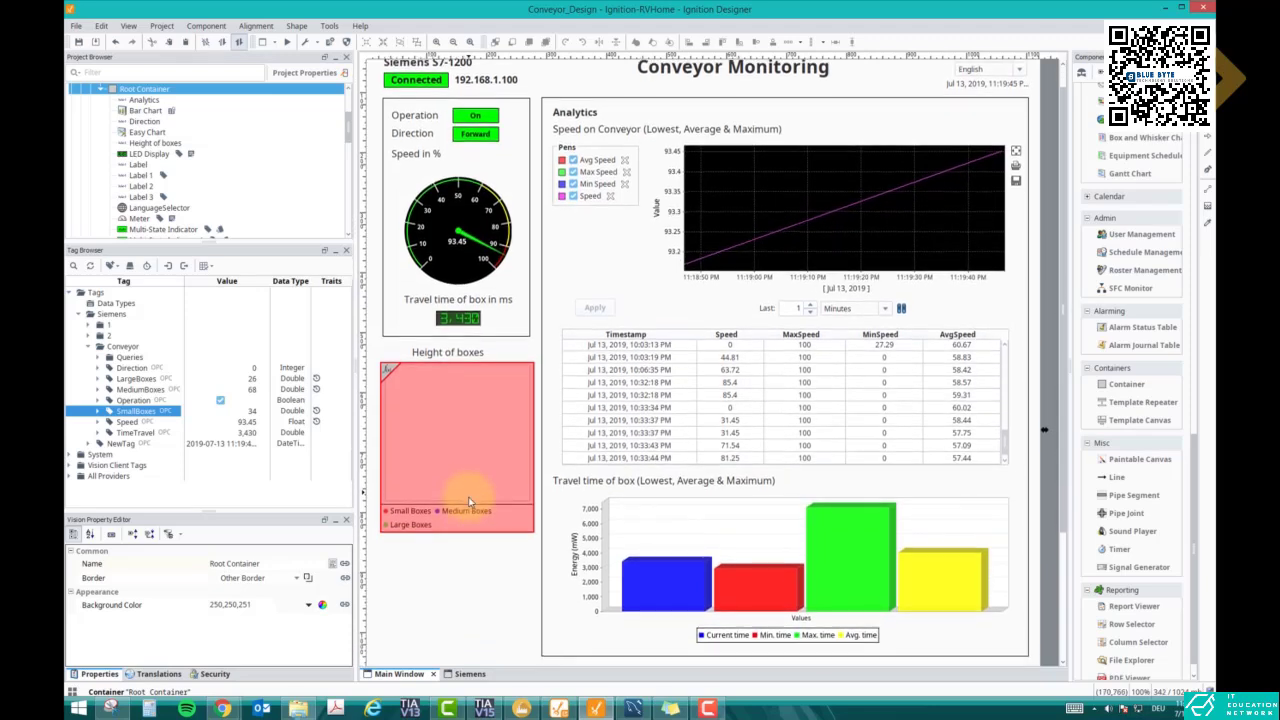
scroll(469, 515, down, 1)
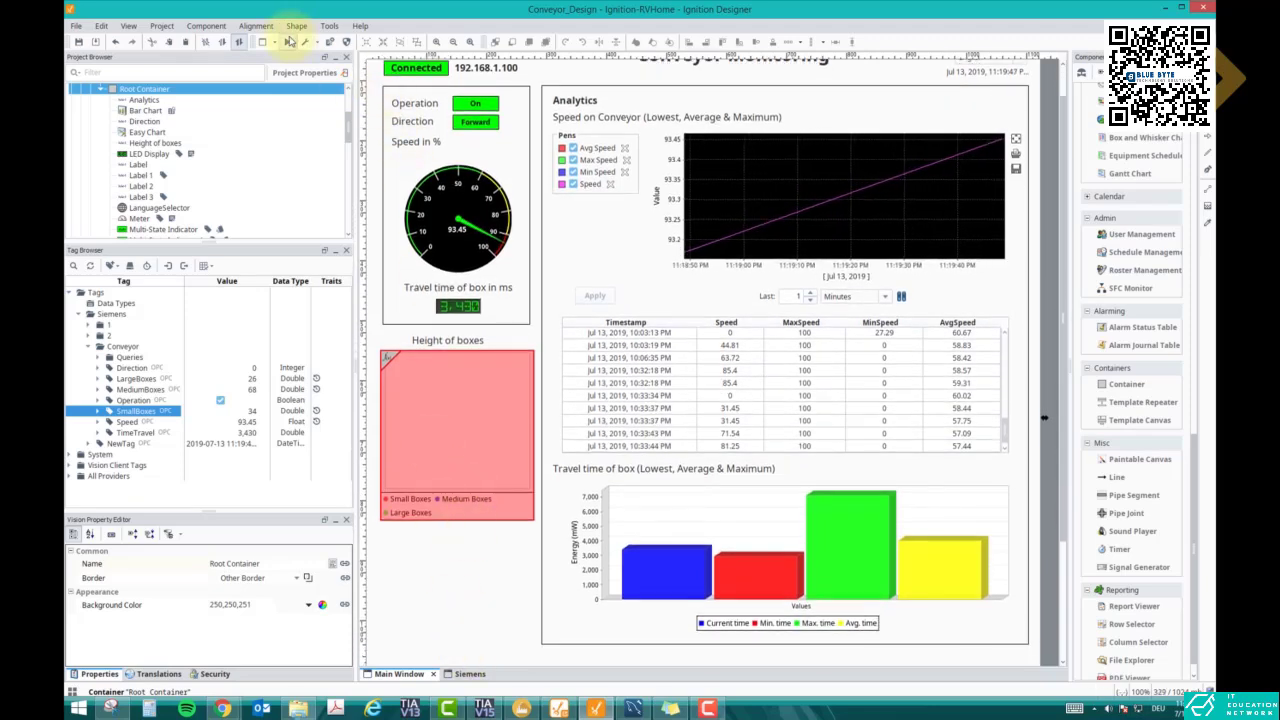
Step: Save the whole project and check the window briefly in preview mode
click(76, 27)
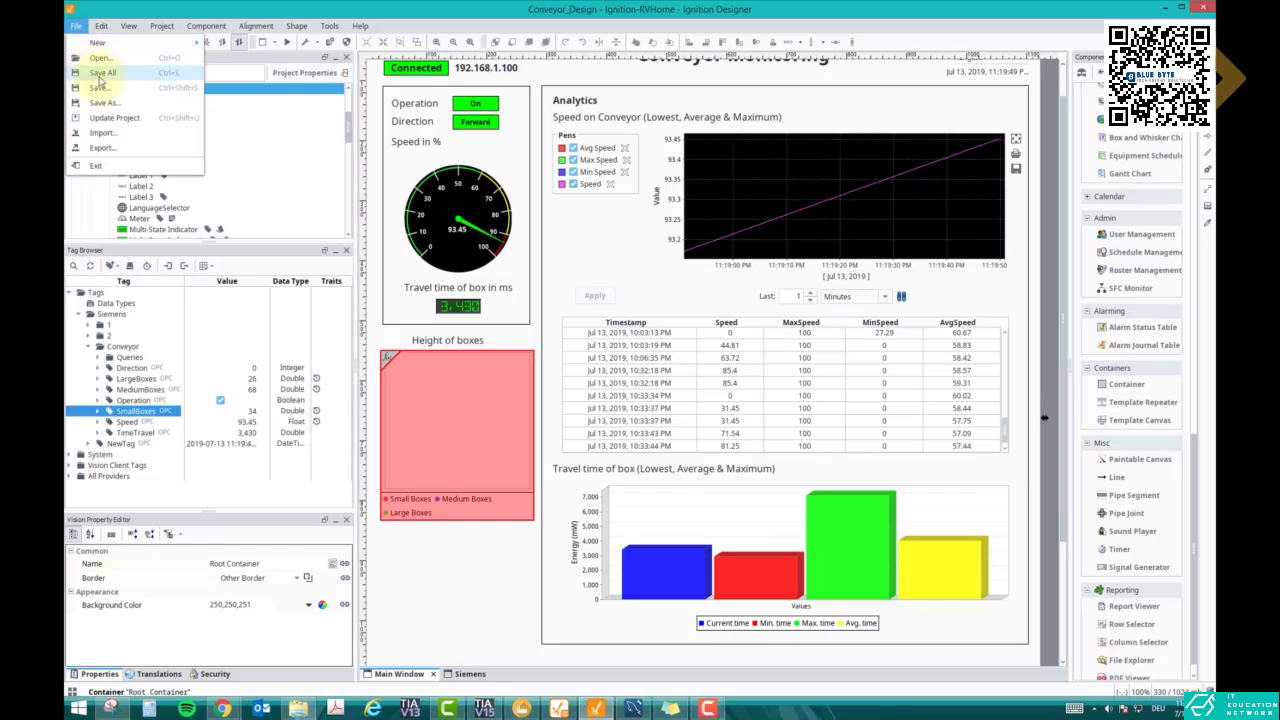
click(129, 83)
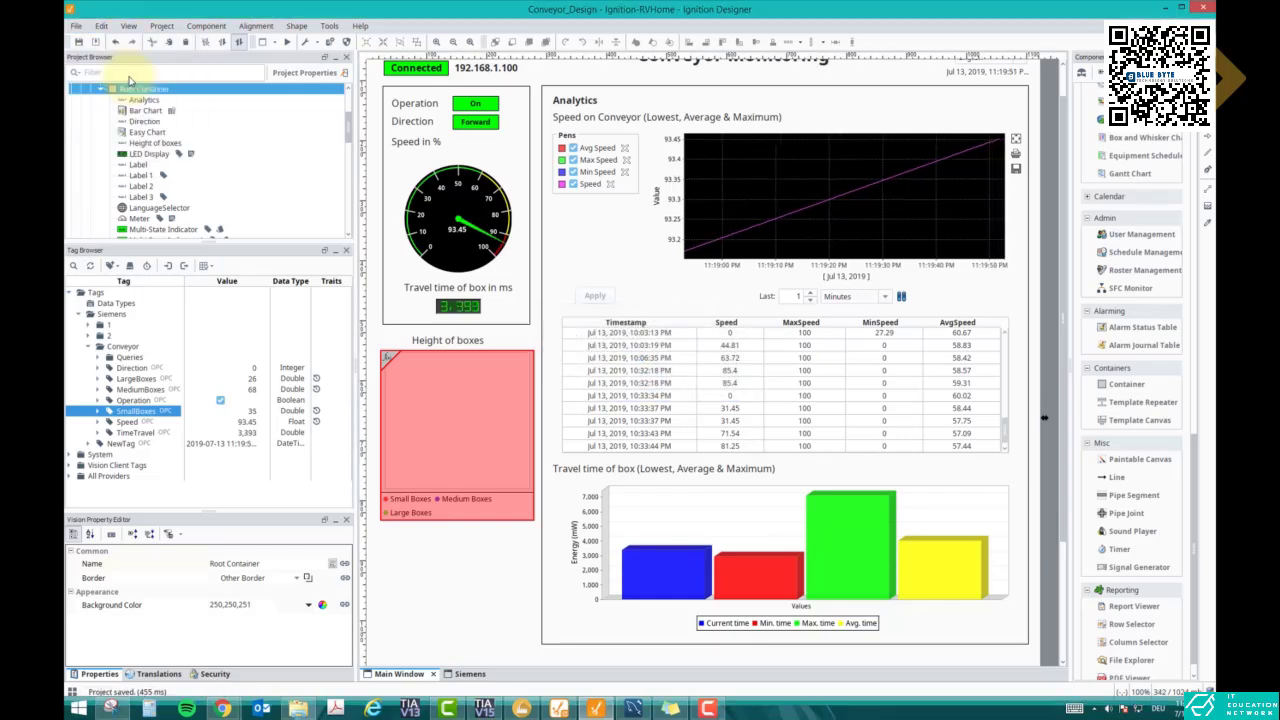
click(287, 42)
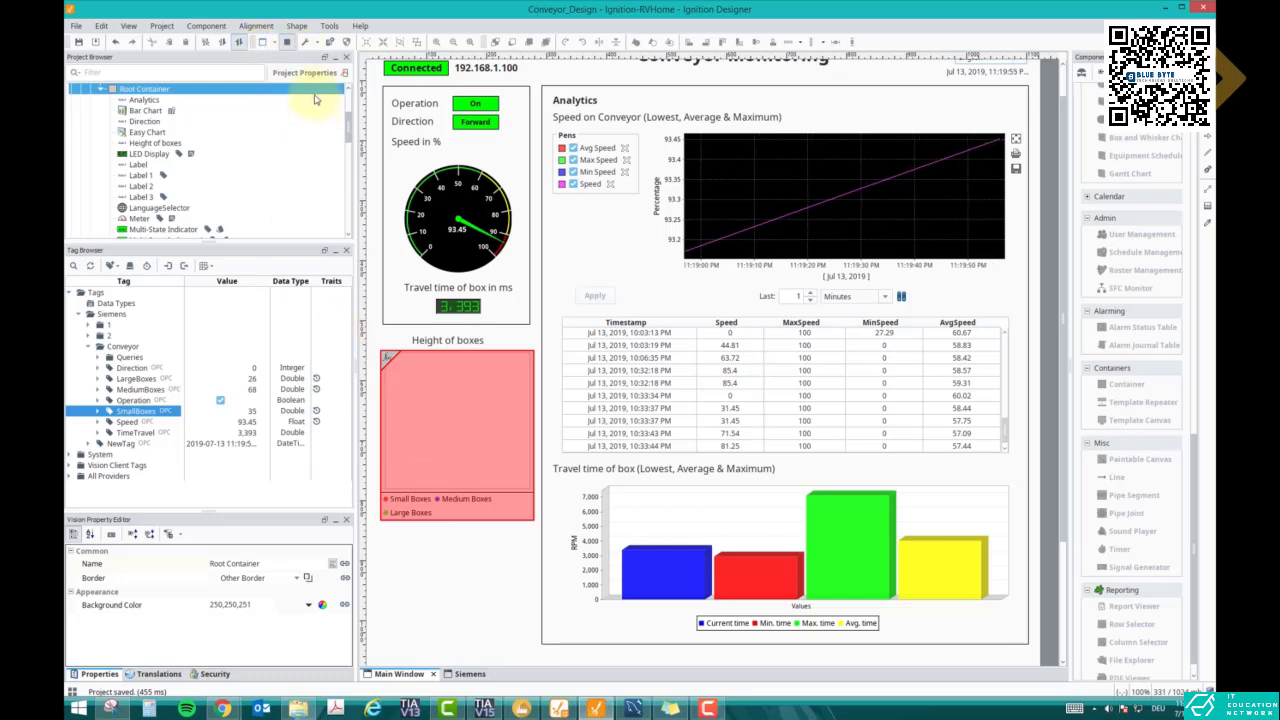
click(289, 44)
Step: Open the Height of boxes pie chart's dataset and delete its integer Value column
click(456, 522)
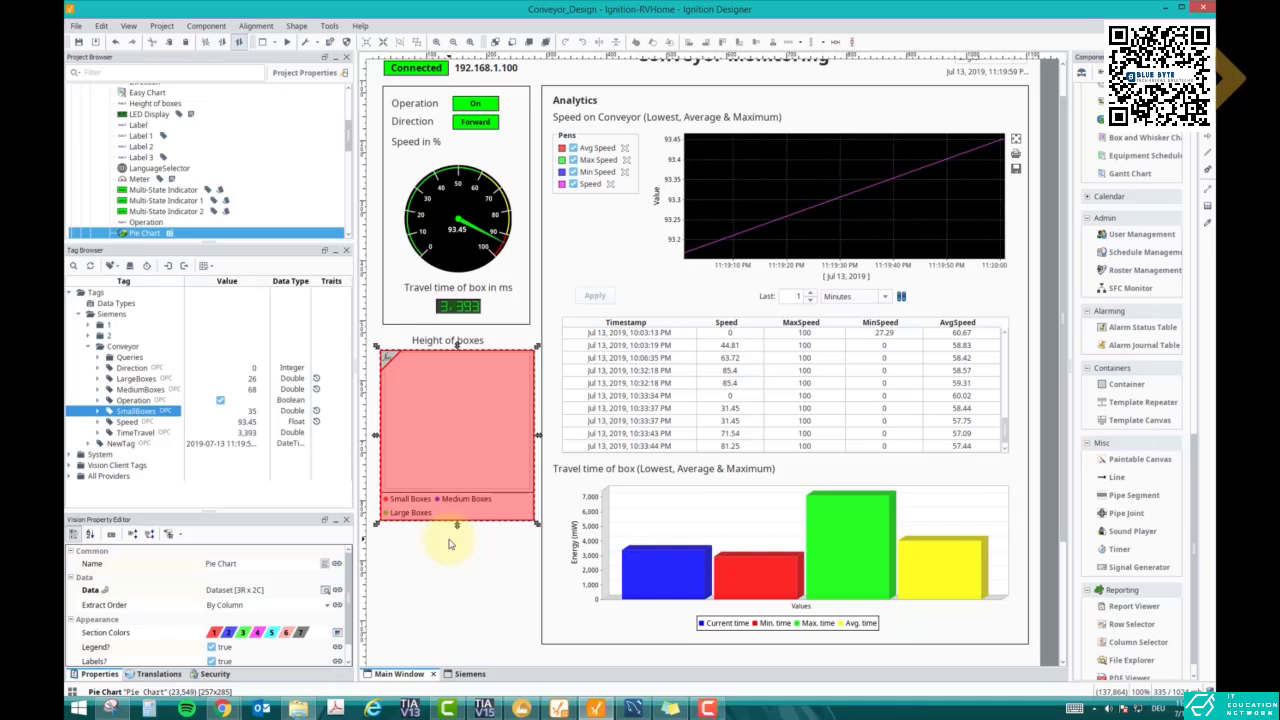
click(325, 590)
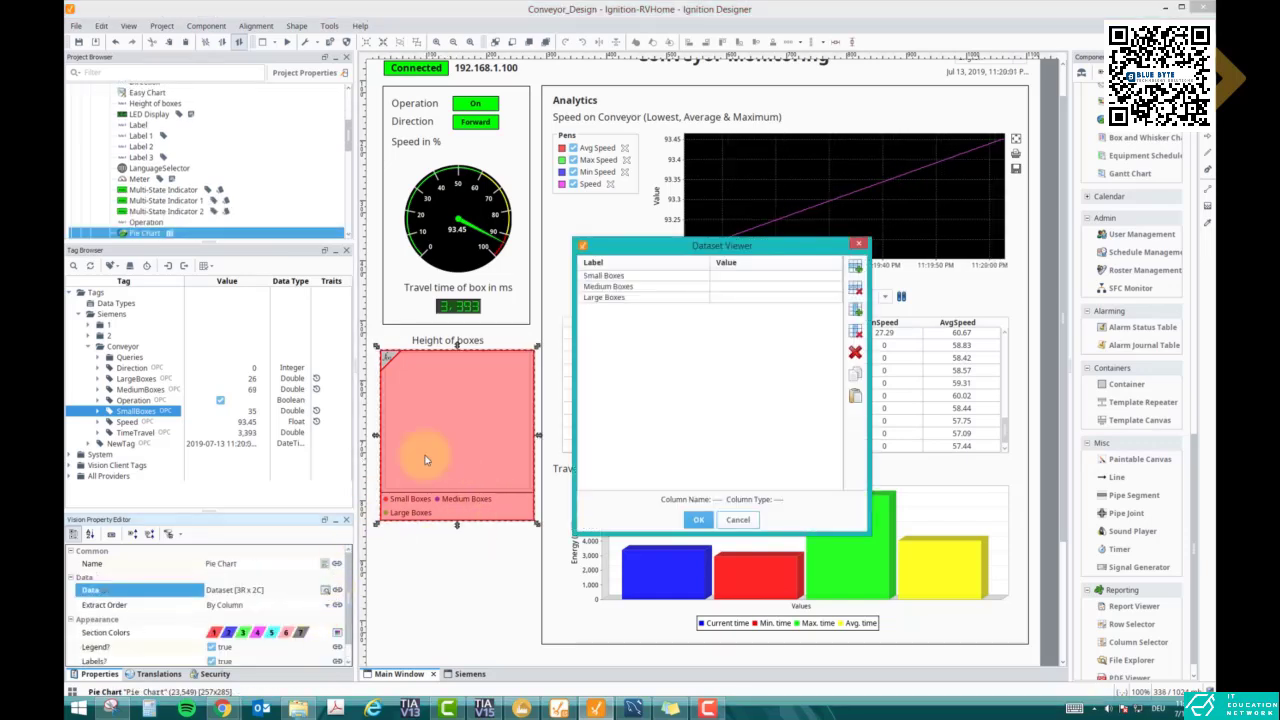
click(742, 276)
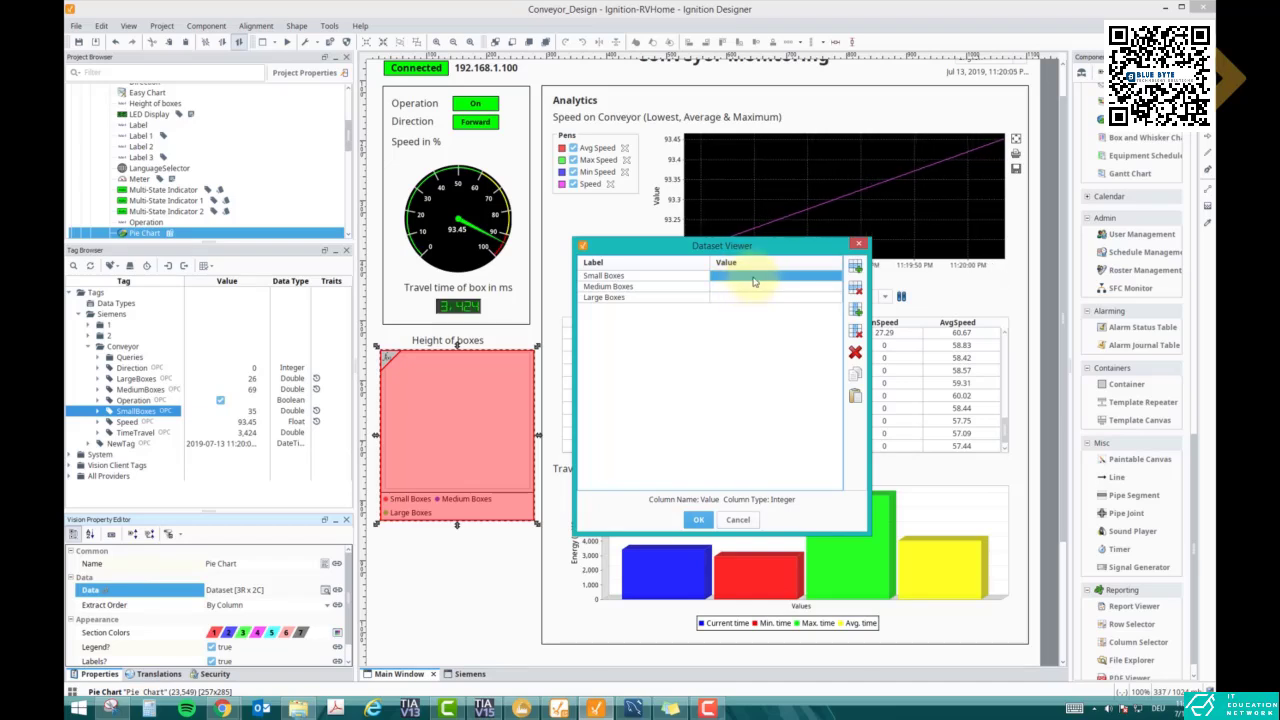
click(729, 264)
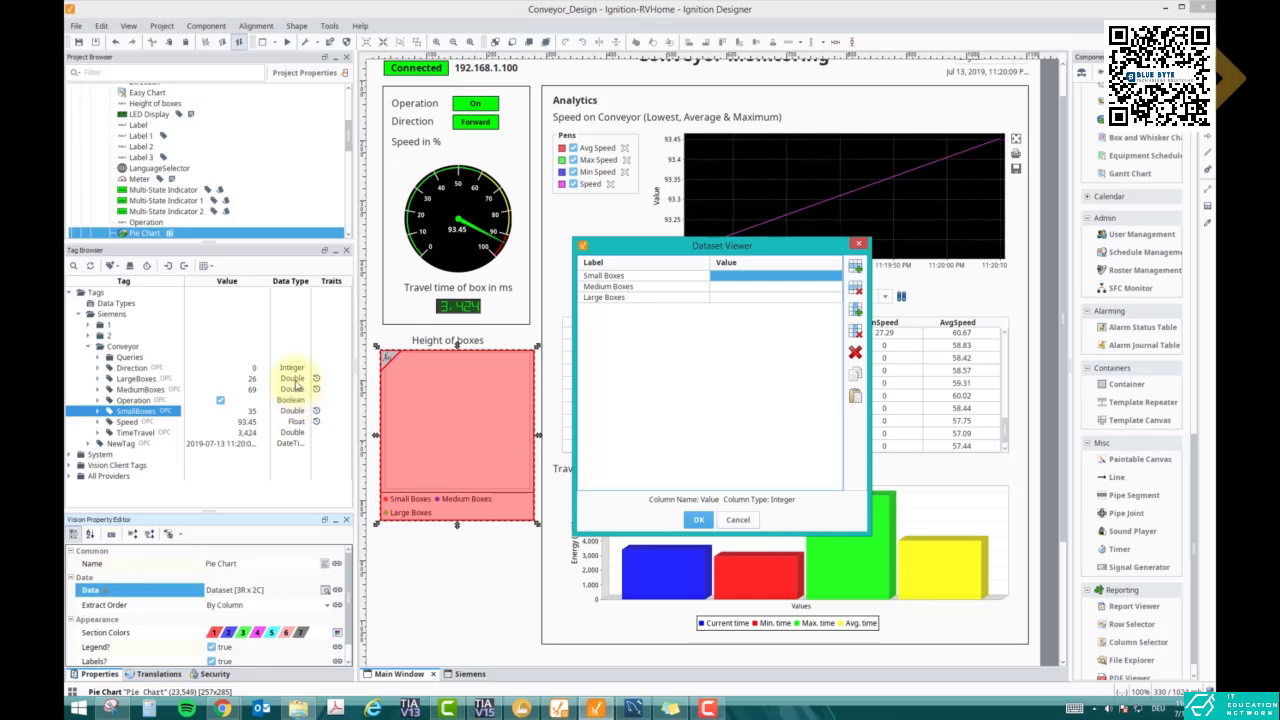
click(855, 332)
click(701, 405)
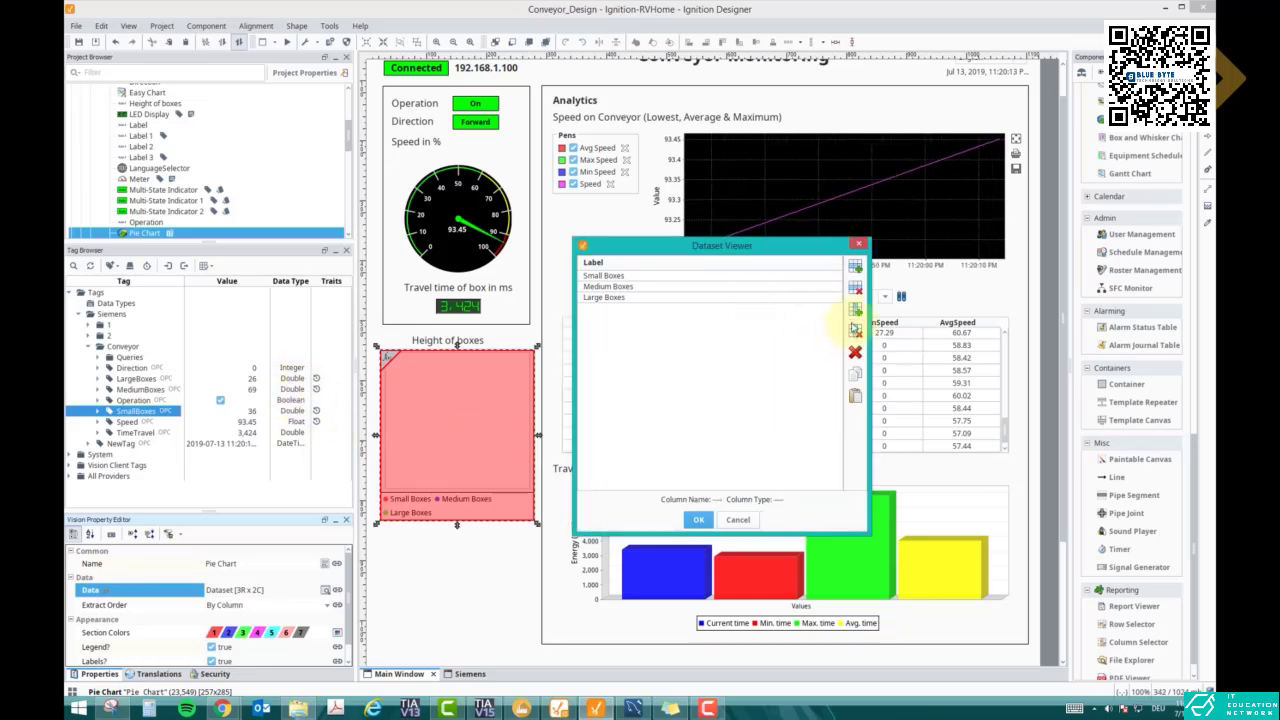
Step: Add a Value column of type Double at column position 1 to the pie chart's dataset and accept the dataset
click(855, 313)
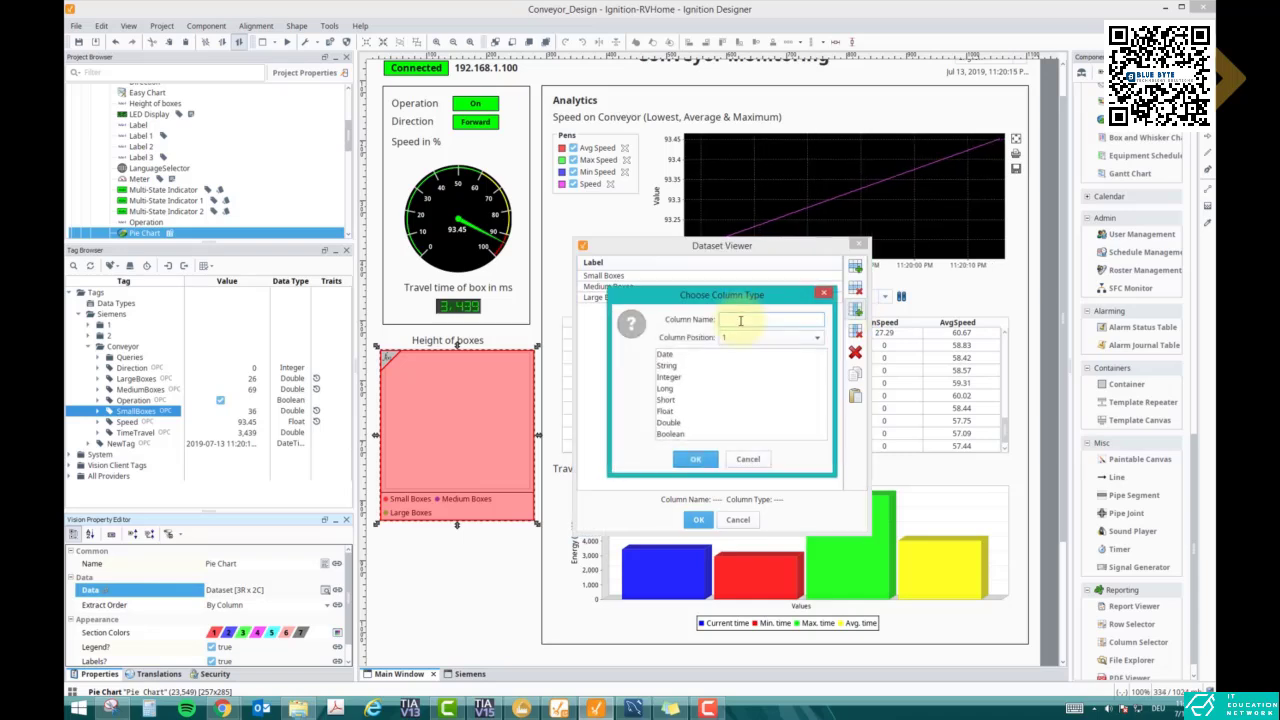
text(Value)
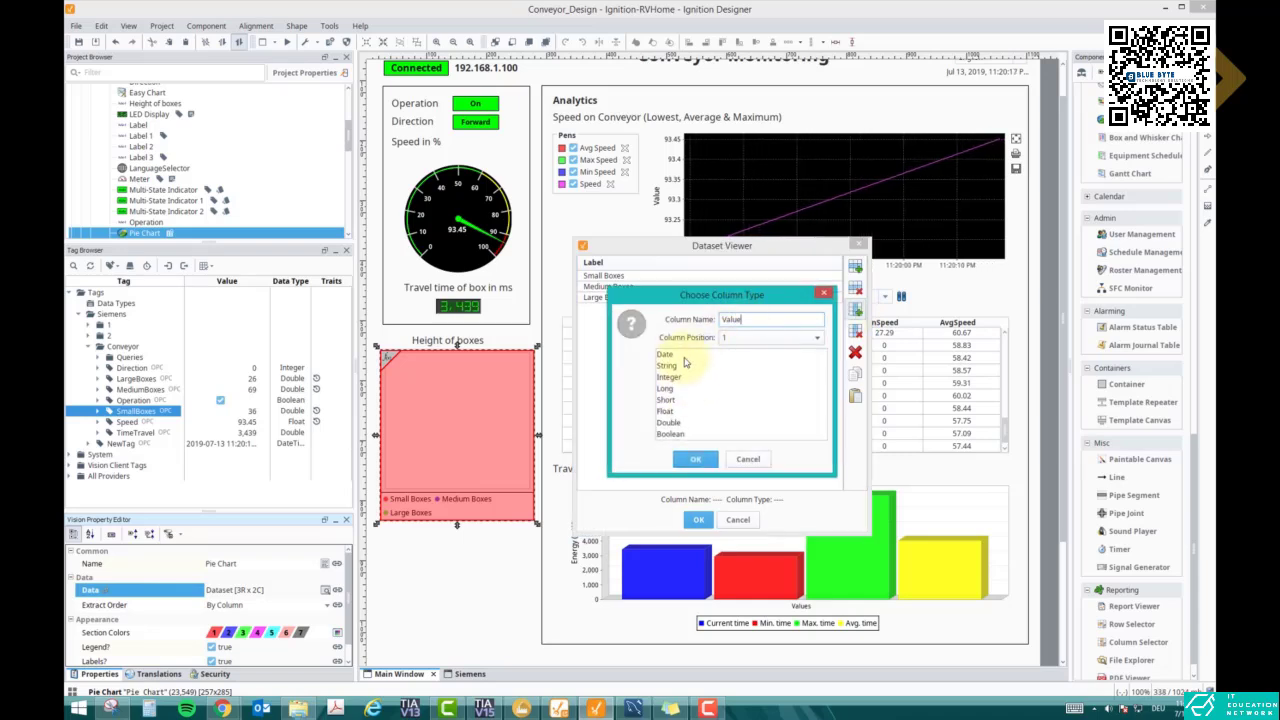
click(676, 421)
click(695, 459)
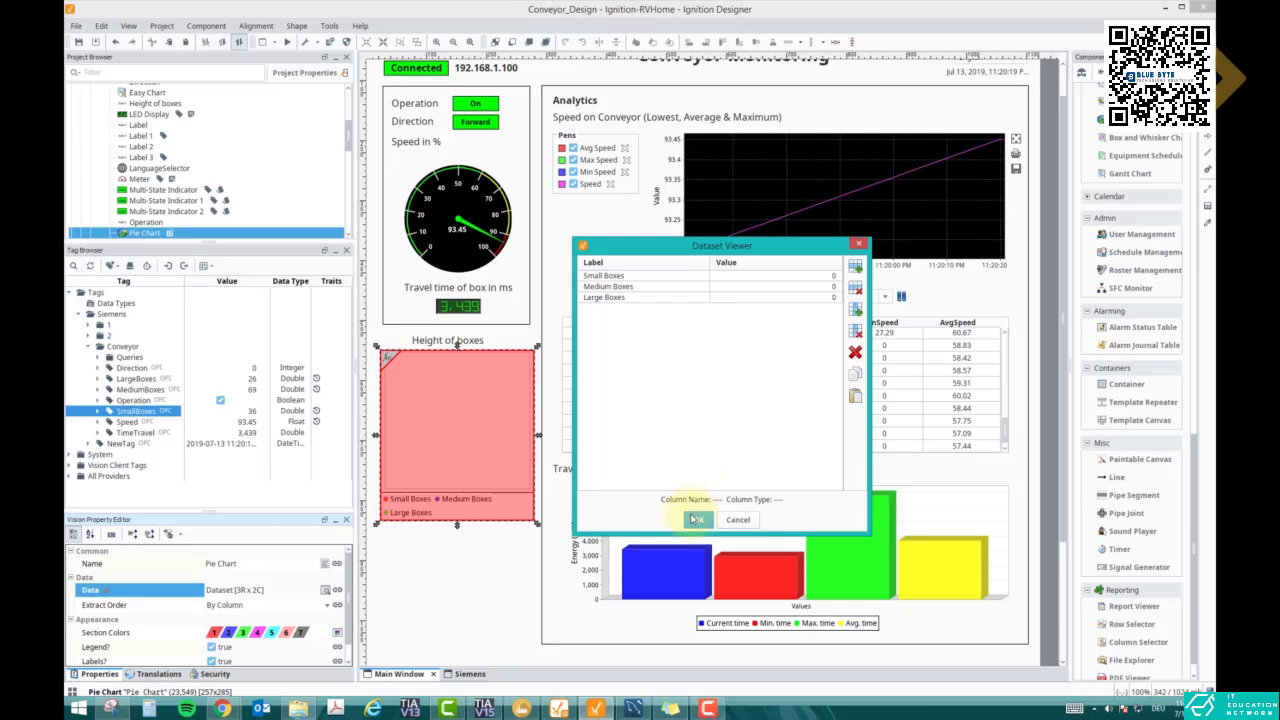
click(698, 519)
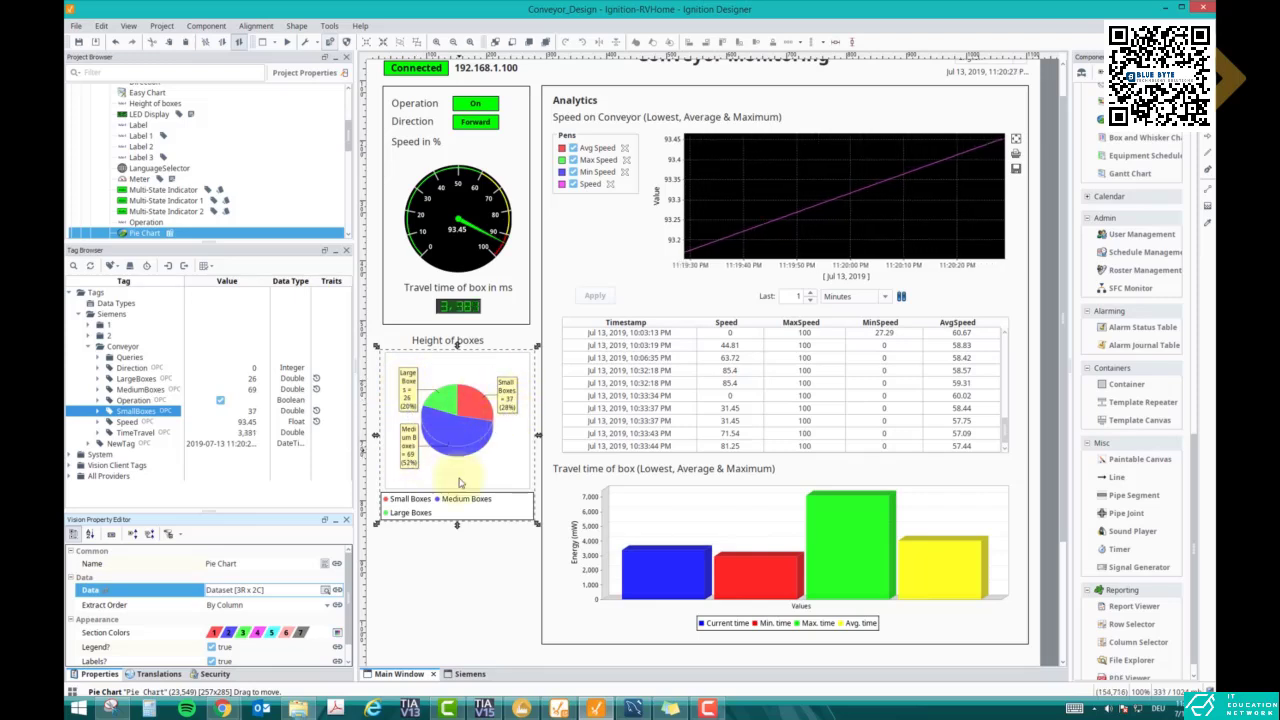
Step: Check the pie chart's box counts, switch to FACTORY I/O to view the running conveyor, and return to Ignition Designer
click(512, 558)
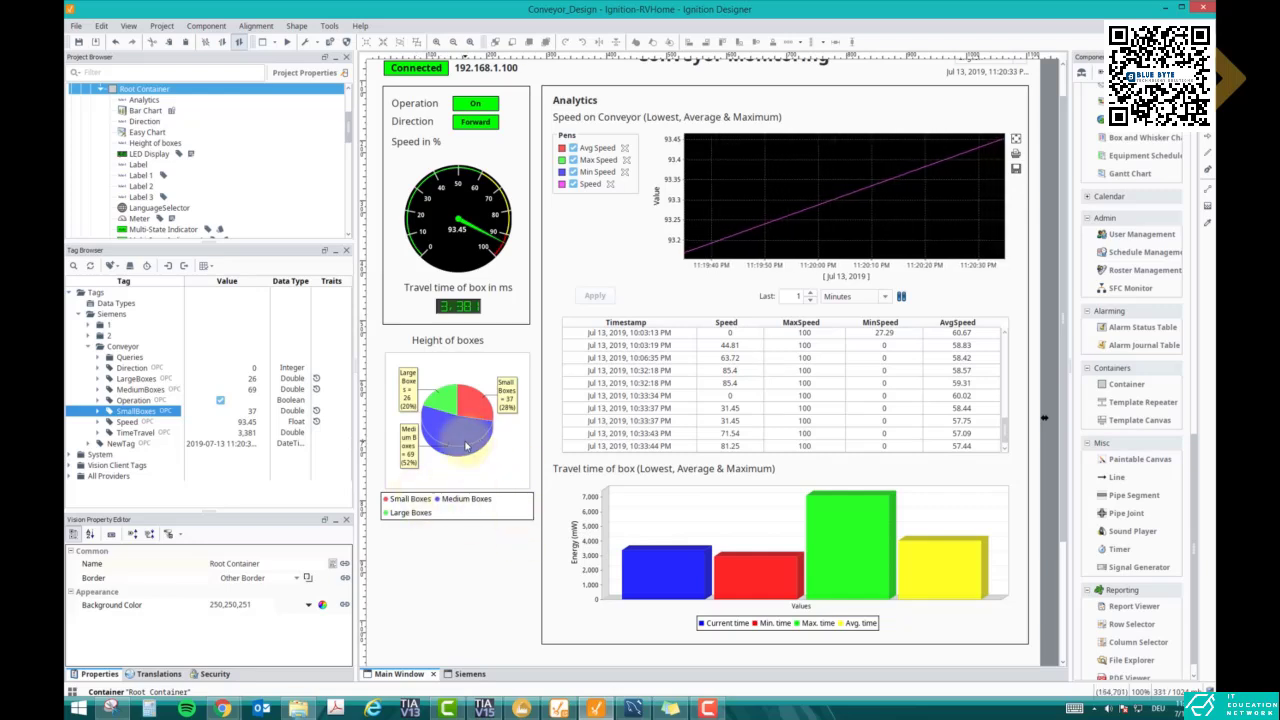
click(595, 708)
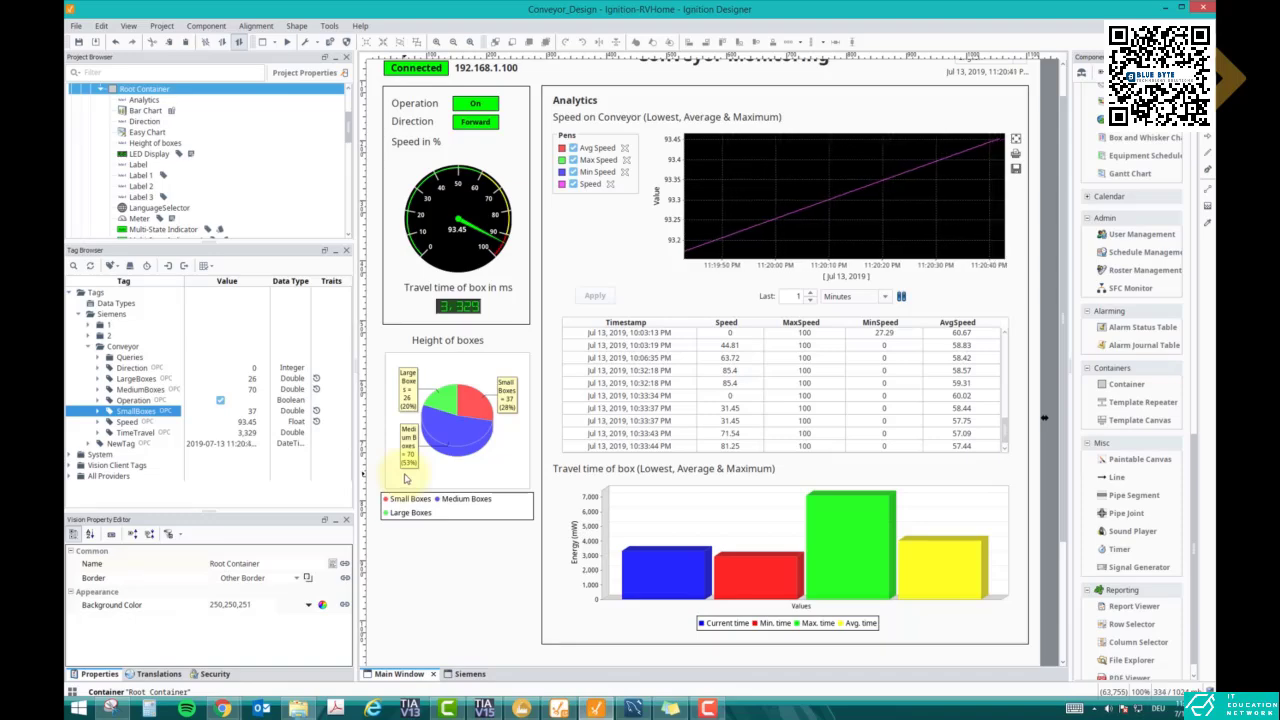
click(522, 708)
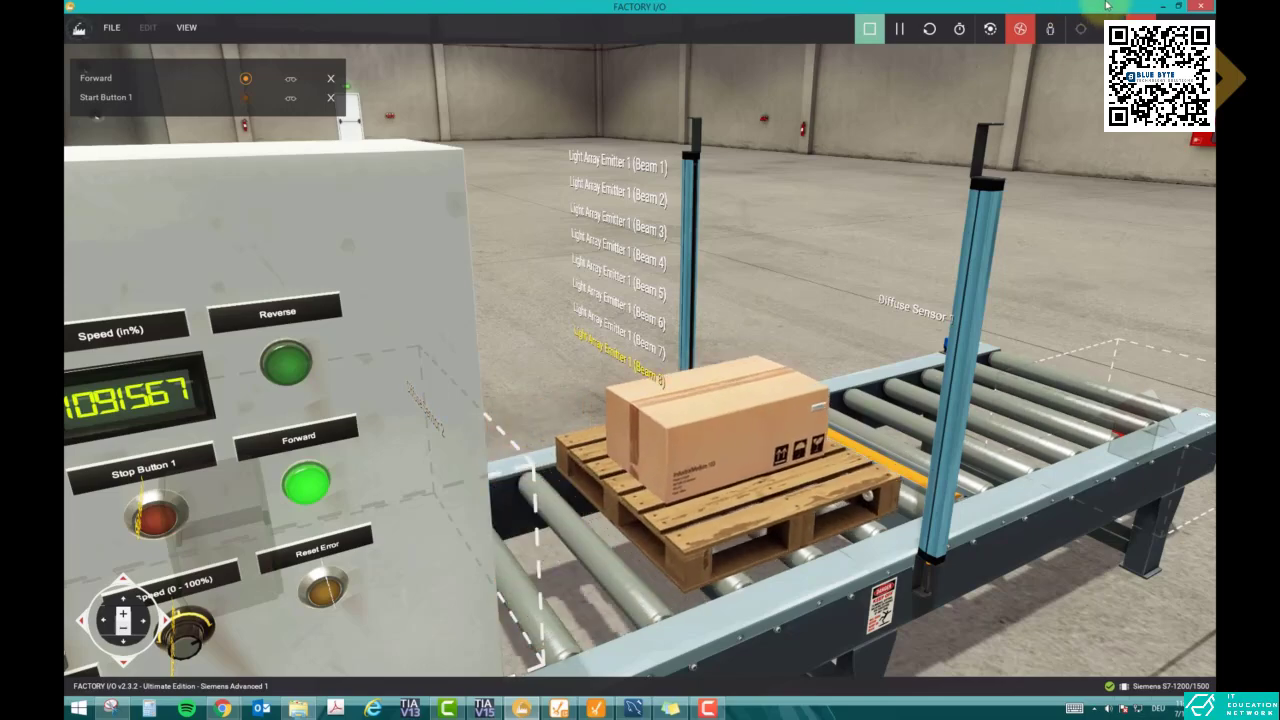
key(alt+Tab)
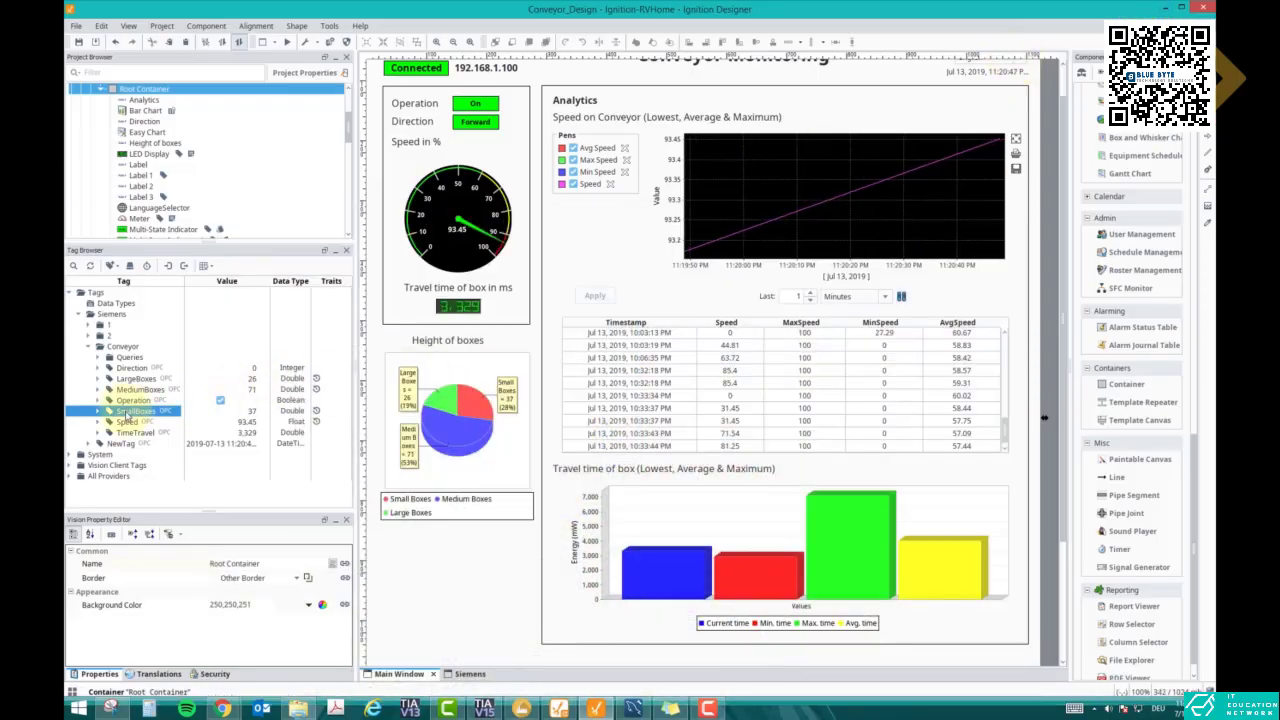
Step: Inspect the pie chart's scripting event handlers, view the running conveyor in FACTORY I/O, and return to Ignition Designer
click(460, 430)
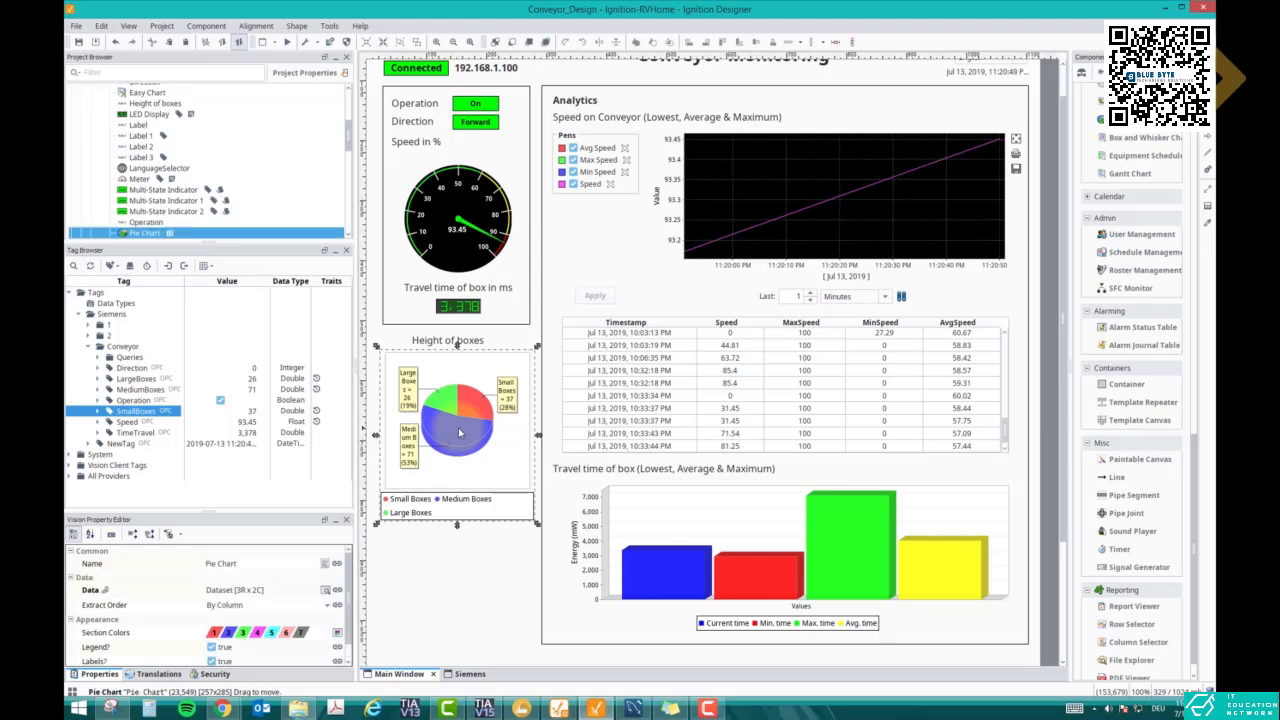
right_click(461, 430)
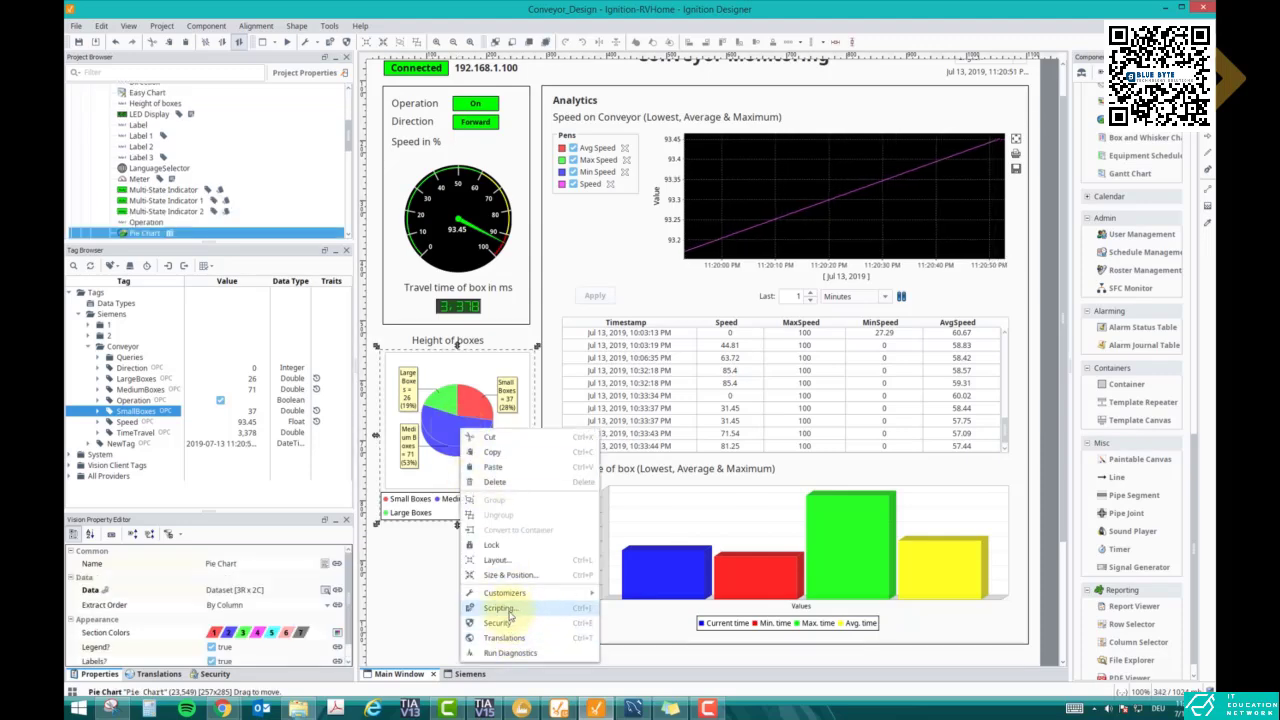
click(508, 607)
click(455, 319)
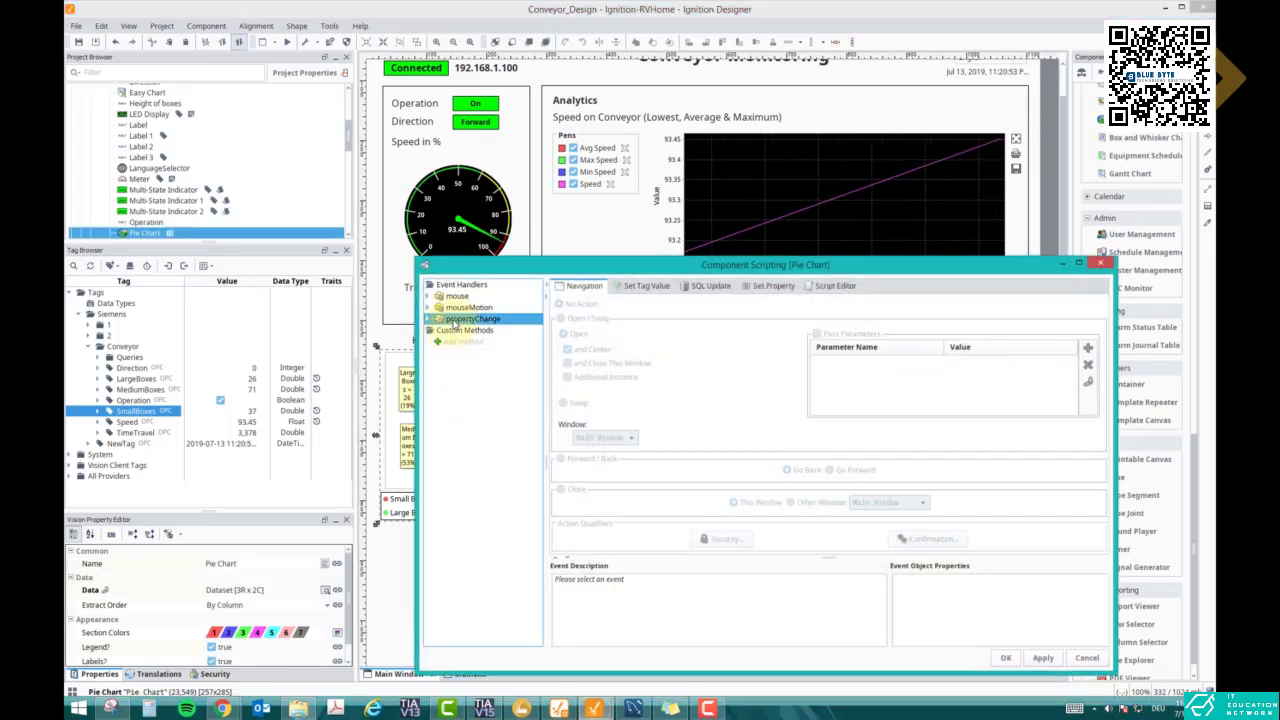
click(1104, 264)
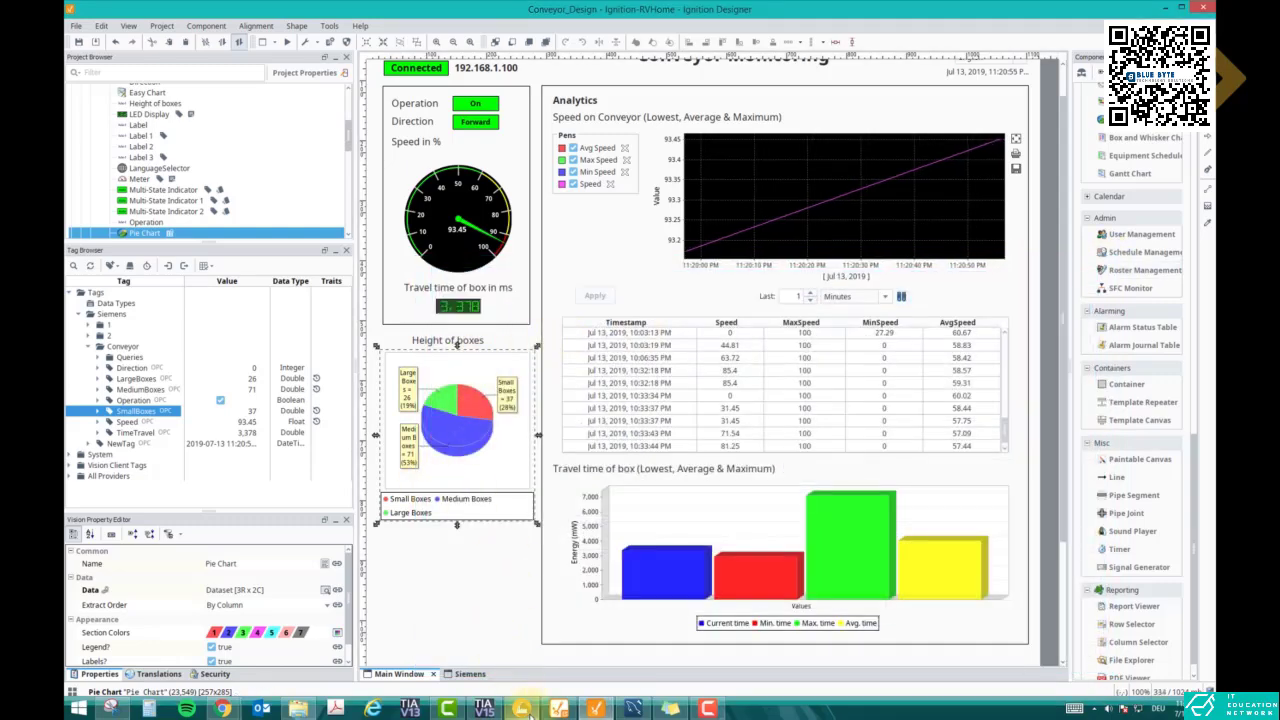
click(522, 709)
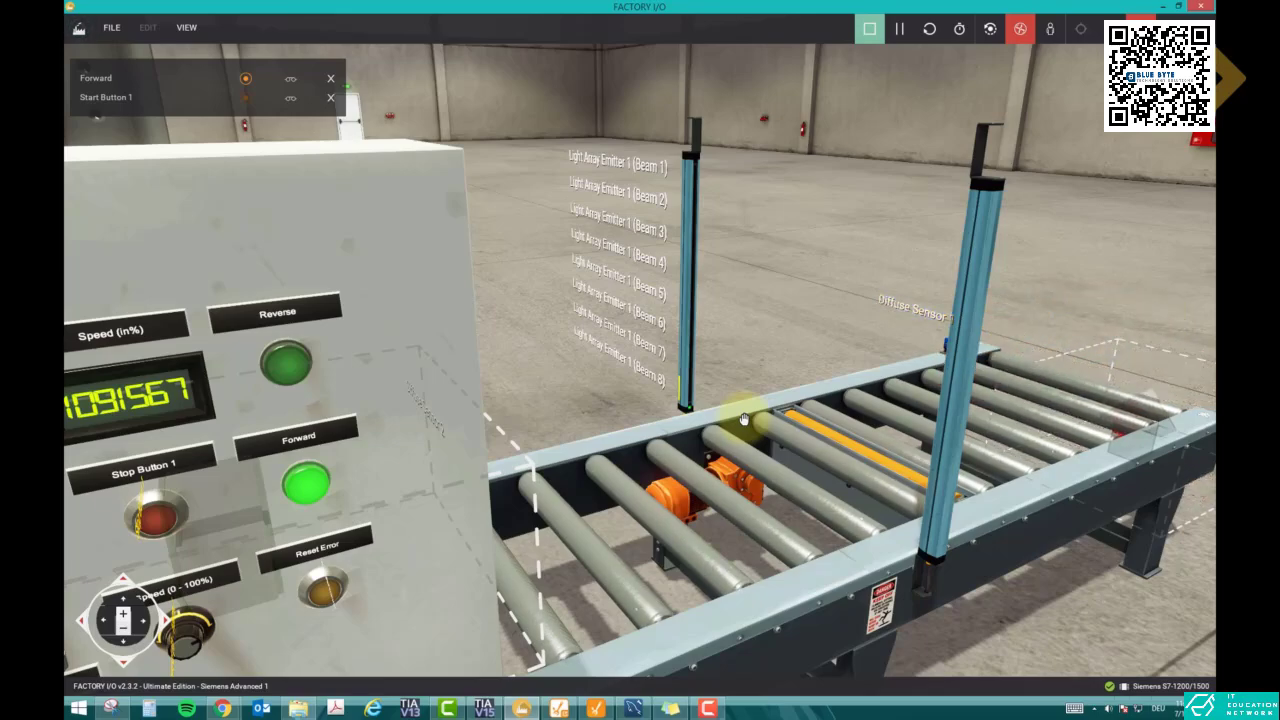
click(1165, 8)
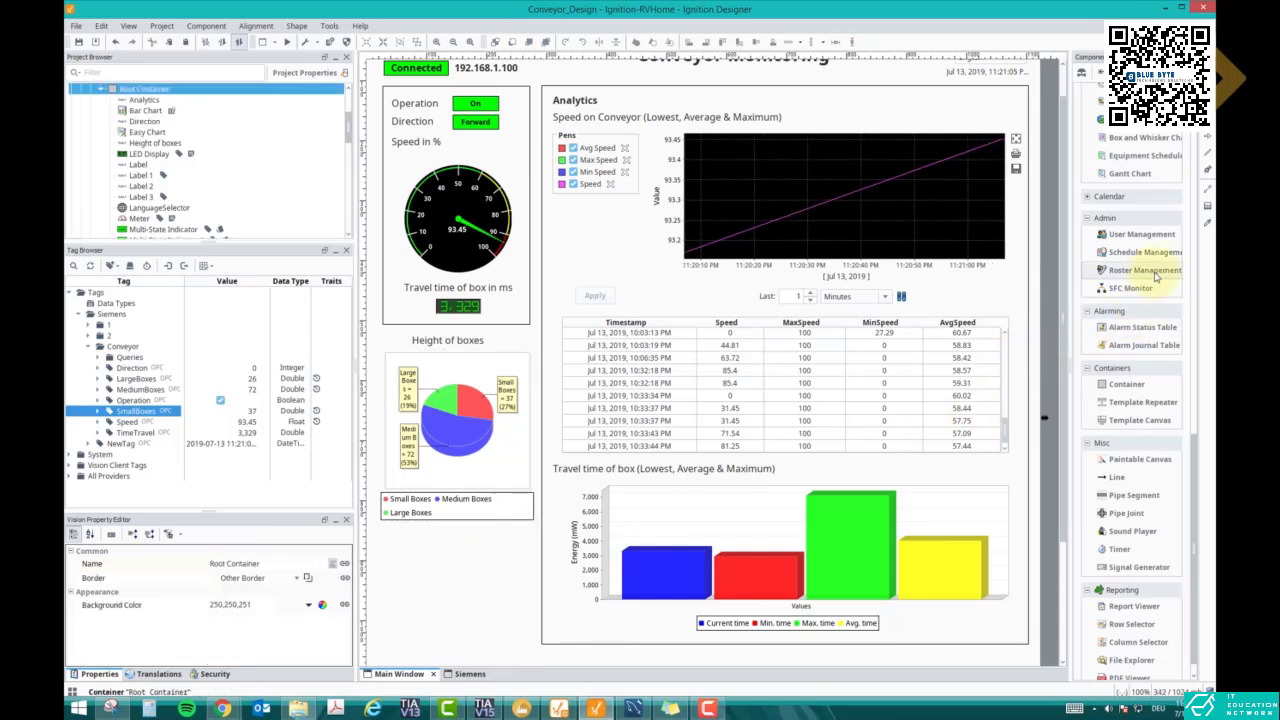
Step: Place a Button component directly below the Height of boxes pie chart and check its actionPerformed event scripting
scroll(1150, 280, up, 10)
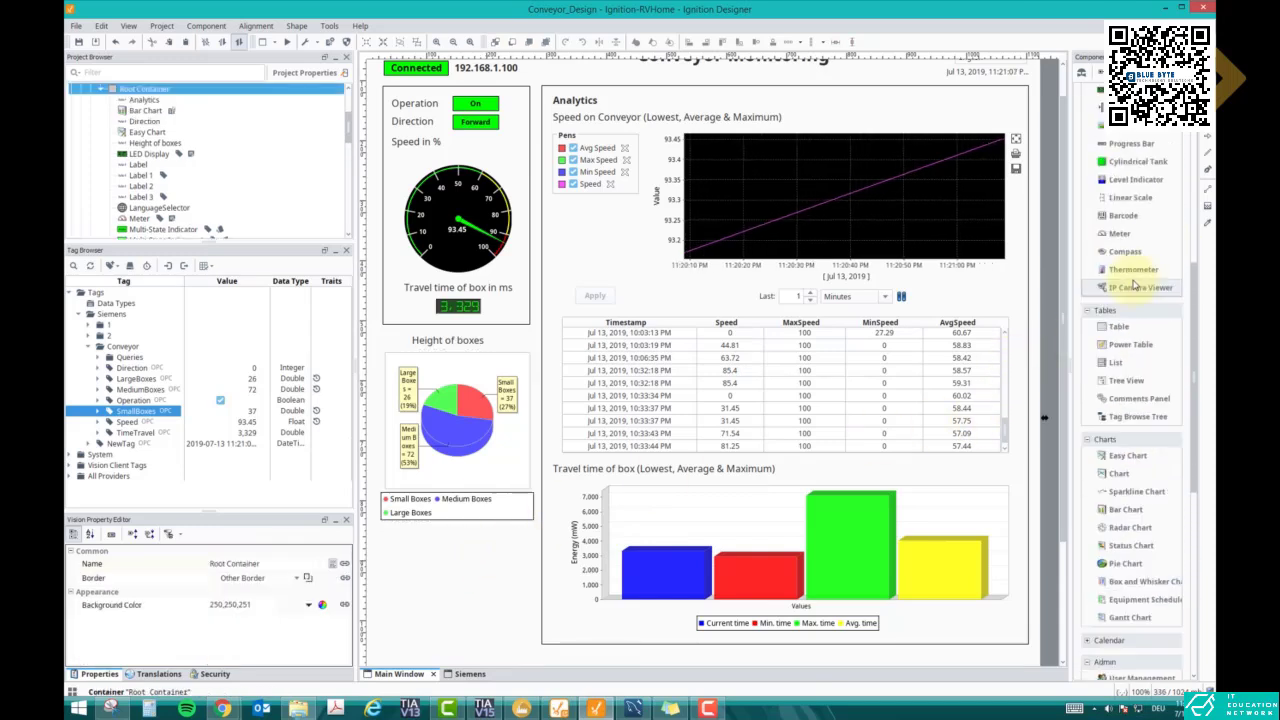
scroll(1135, 287, up, 12)
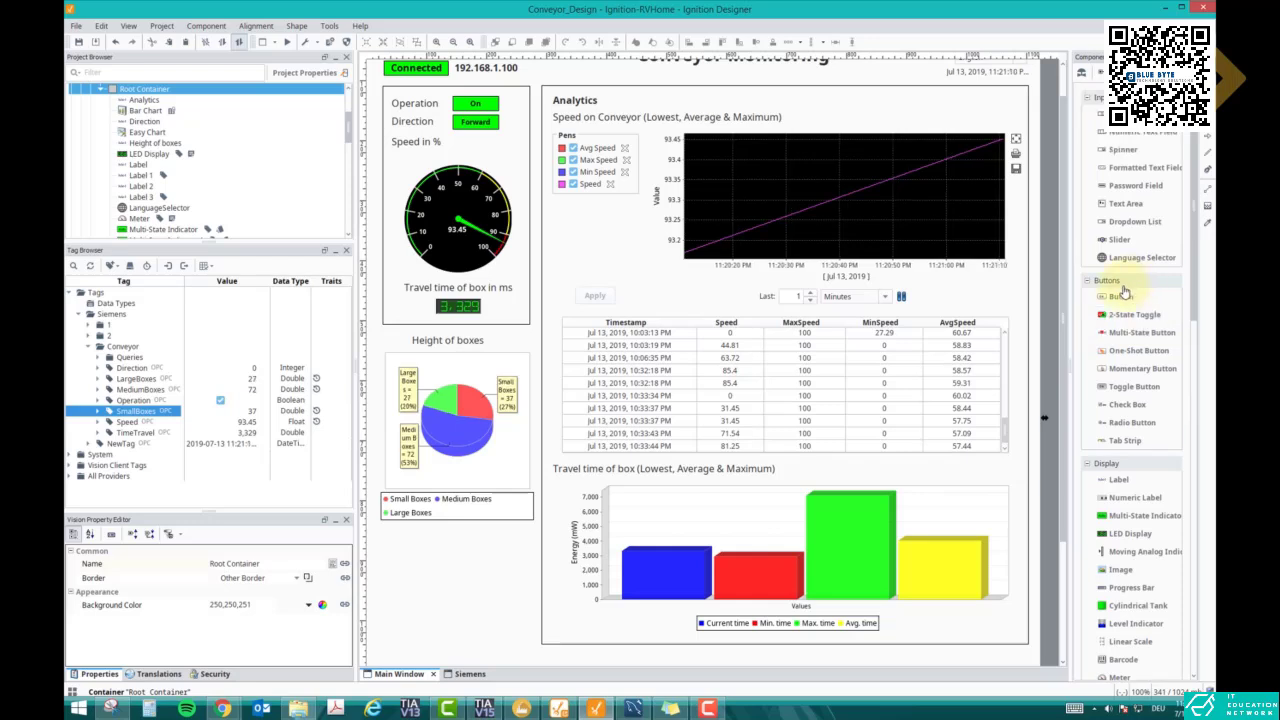
drag(1120, 296, 404, 540)
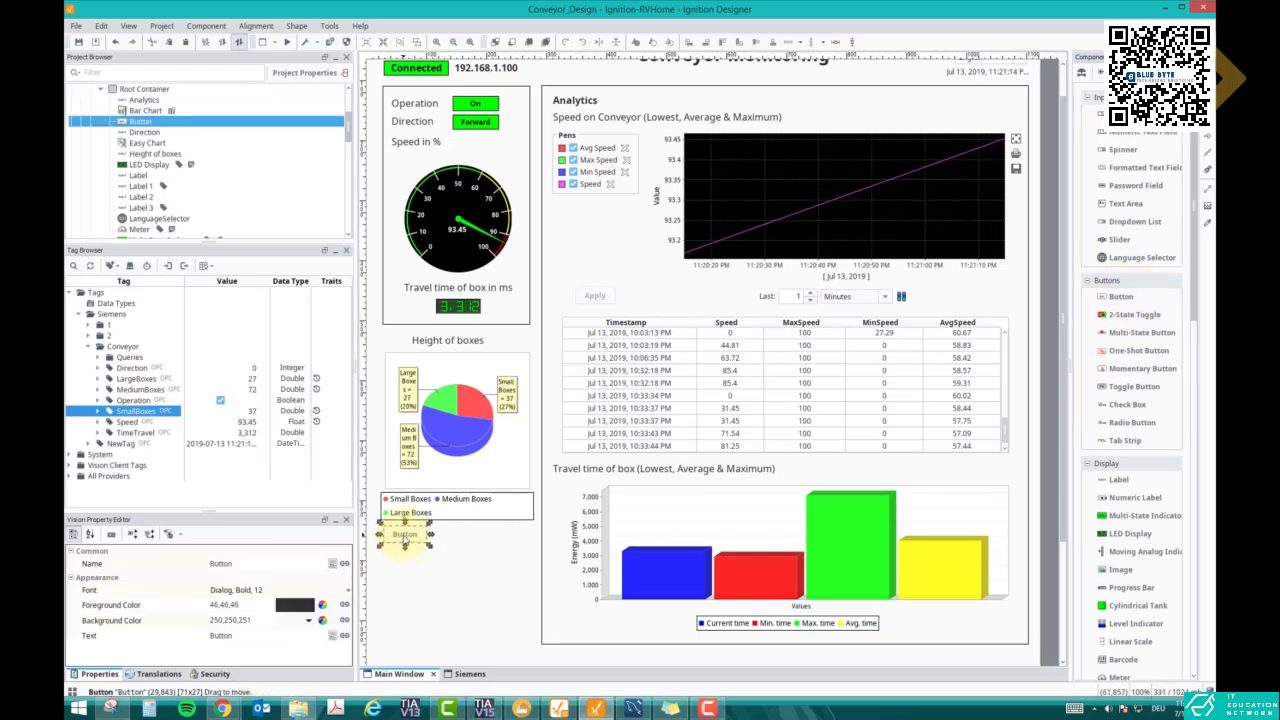
key(ctrl+j)
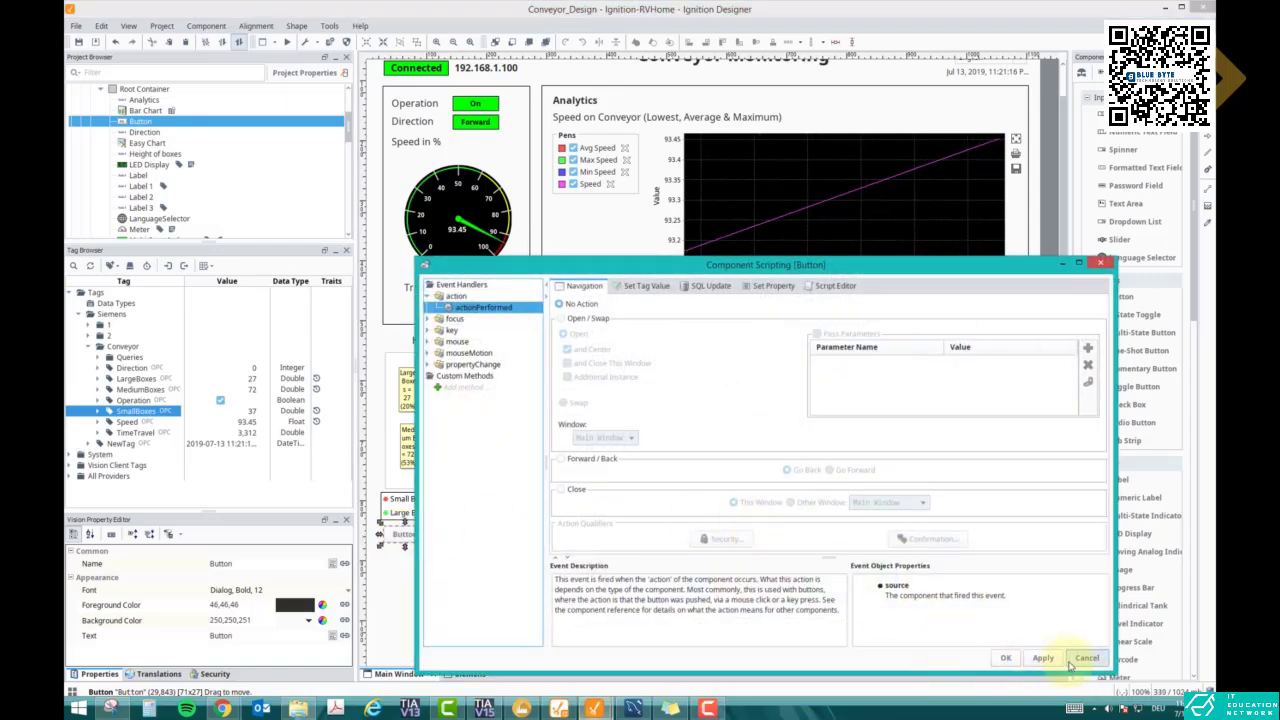
click(1006, 658)
Step: Set the new button's text to "Save in Database"
double_click(240, 642)
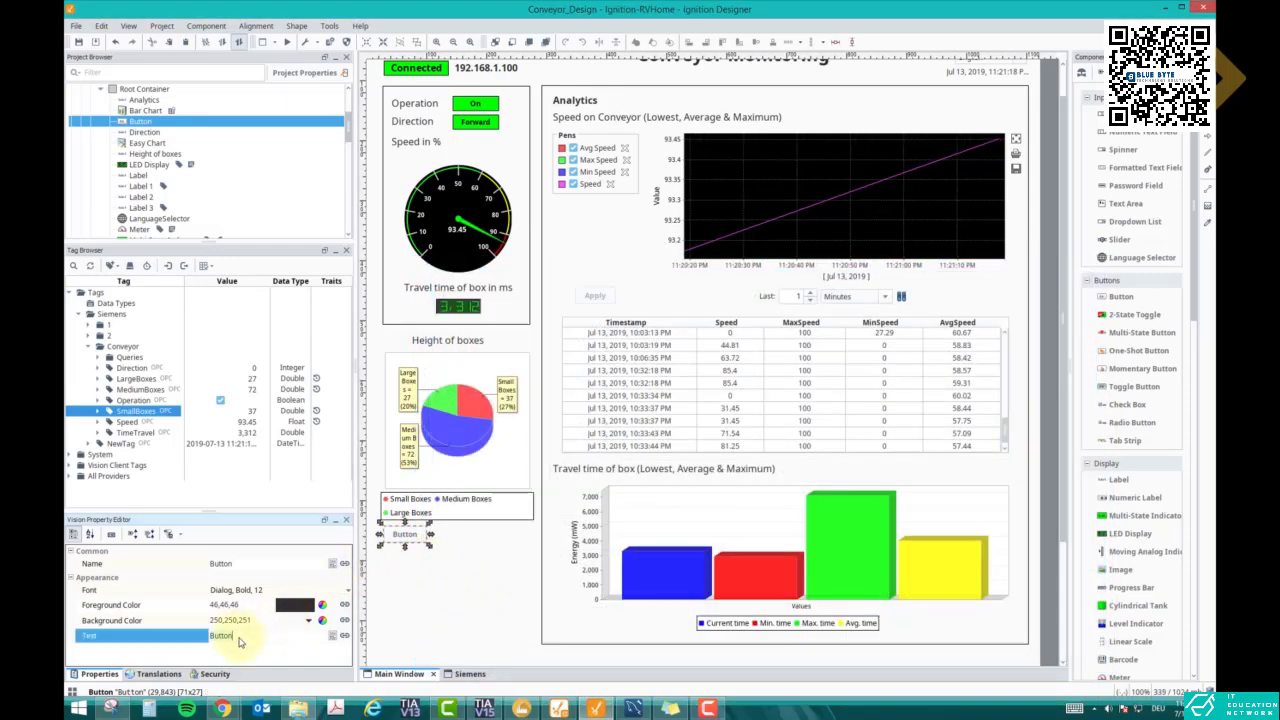
text(Stop)
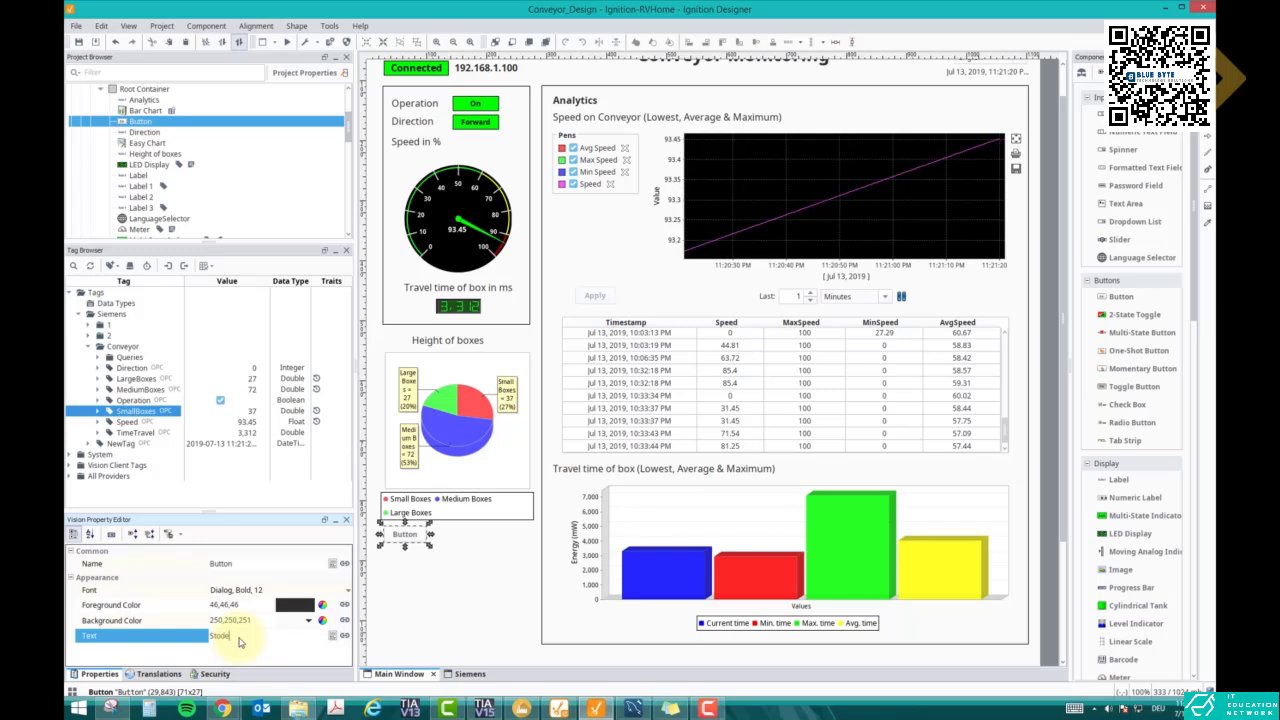
key(BackSpace)
key(BackSpace)
key(BackSpace)
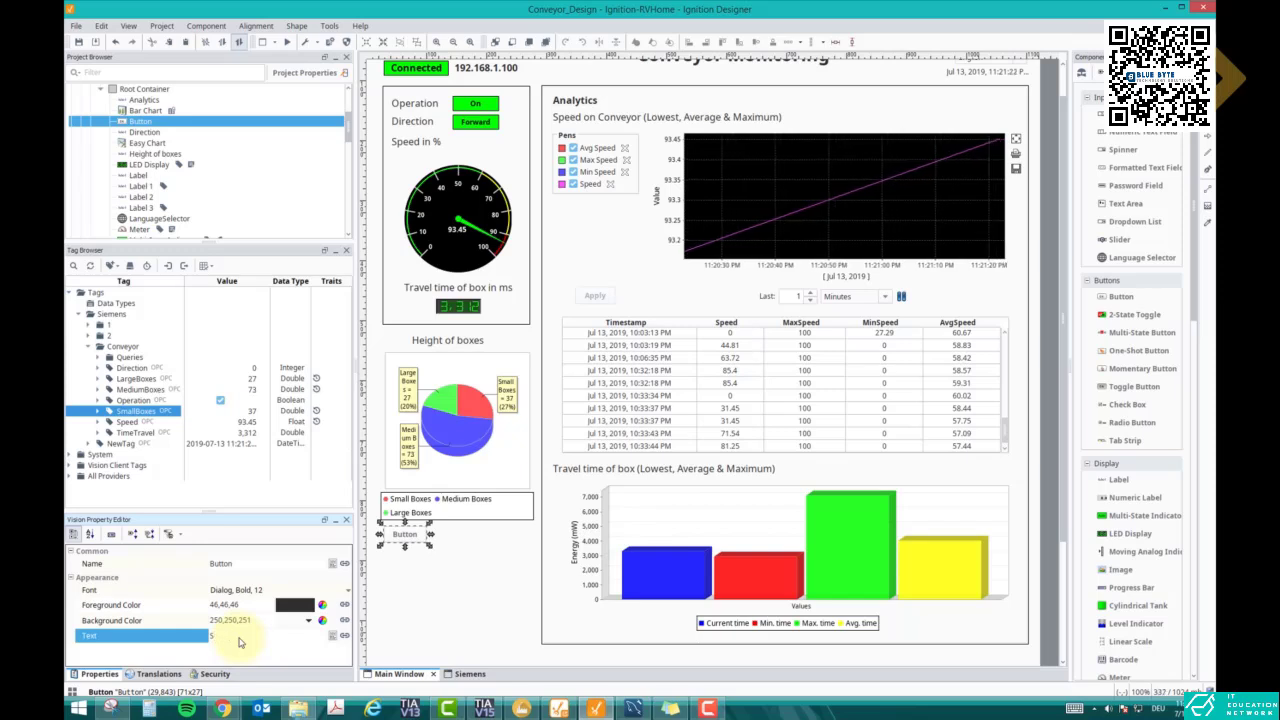
text(ave in Datab)
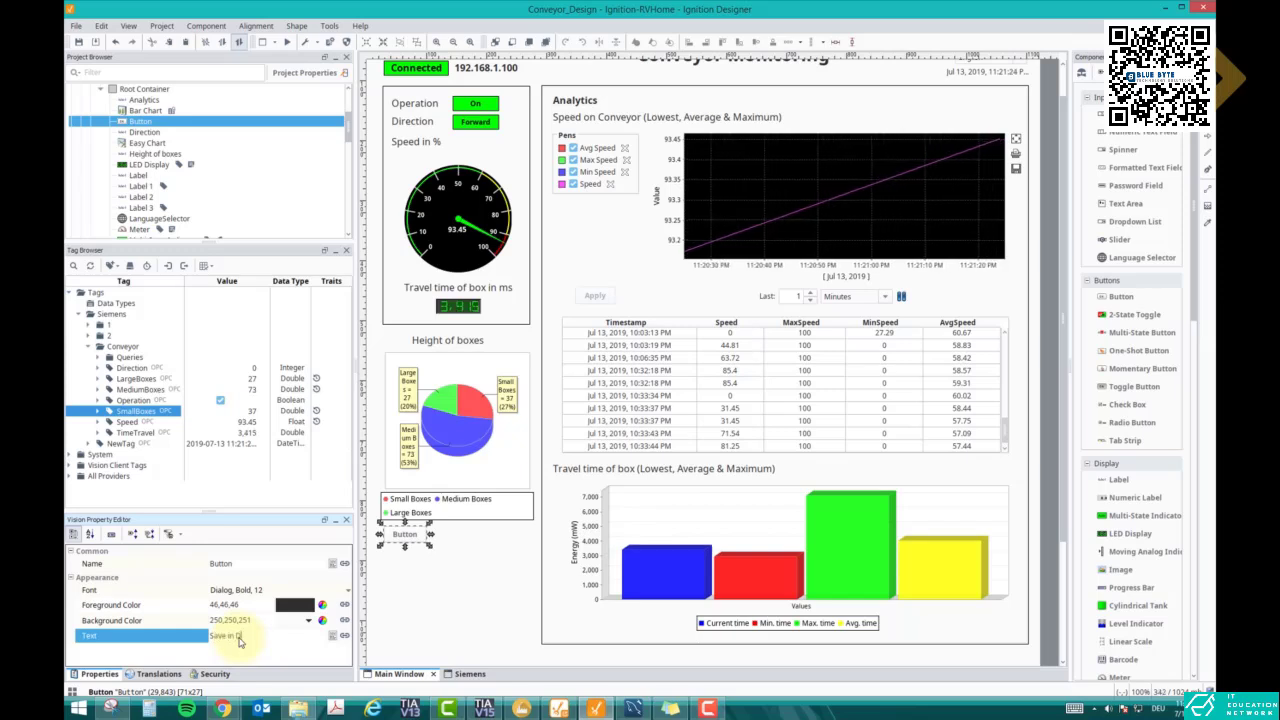
text(ase)
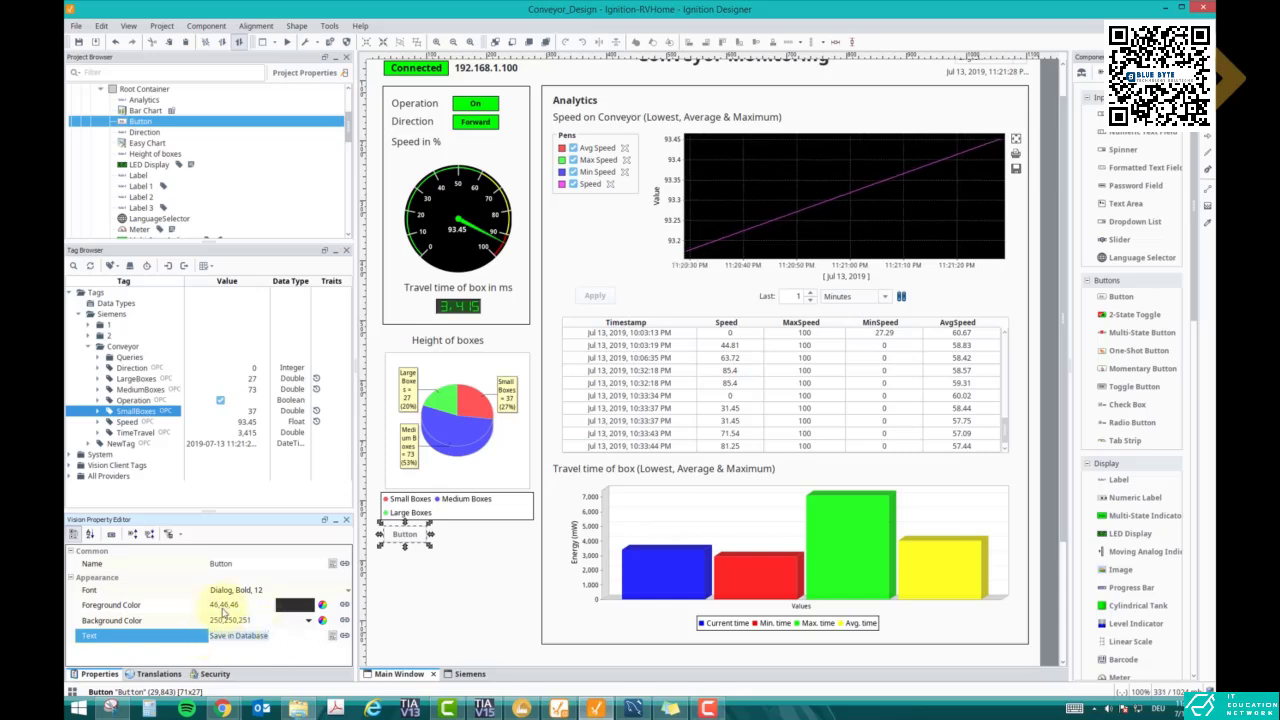
click(434, 578)
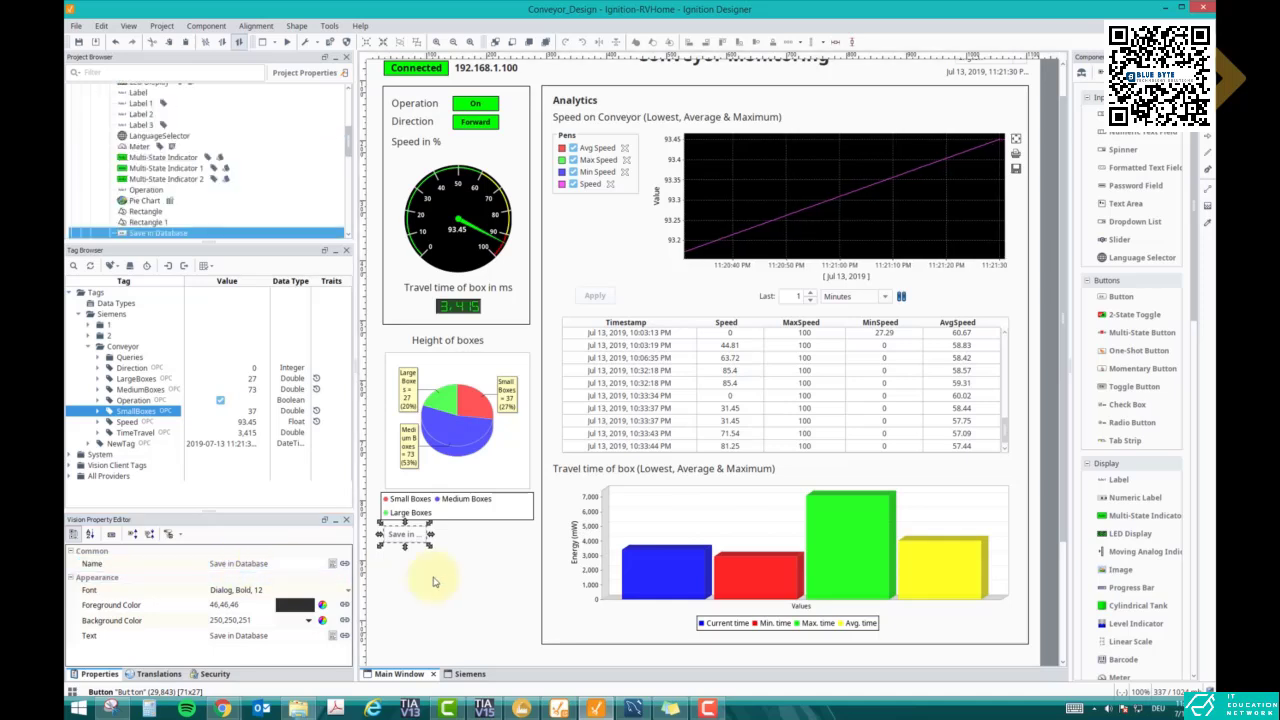
Step: Widen the Save in Database button to about 251 px so it spans the pie chart's full width
click(421, 538)
drag(424, 537, 534, 537)
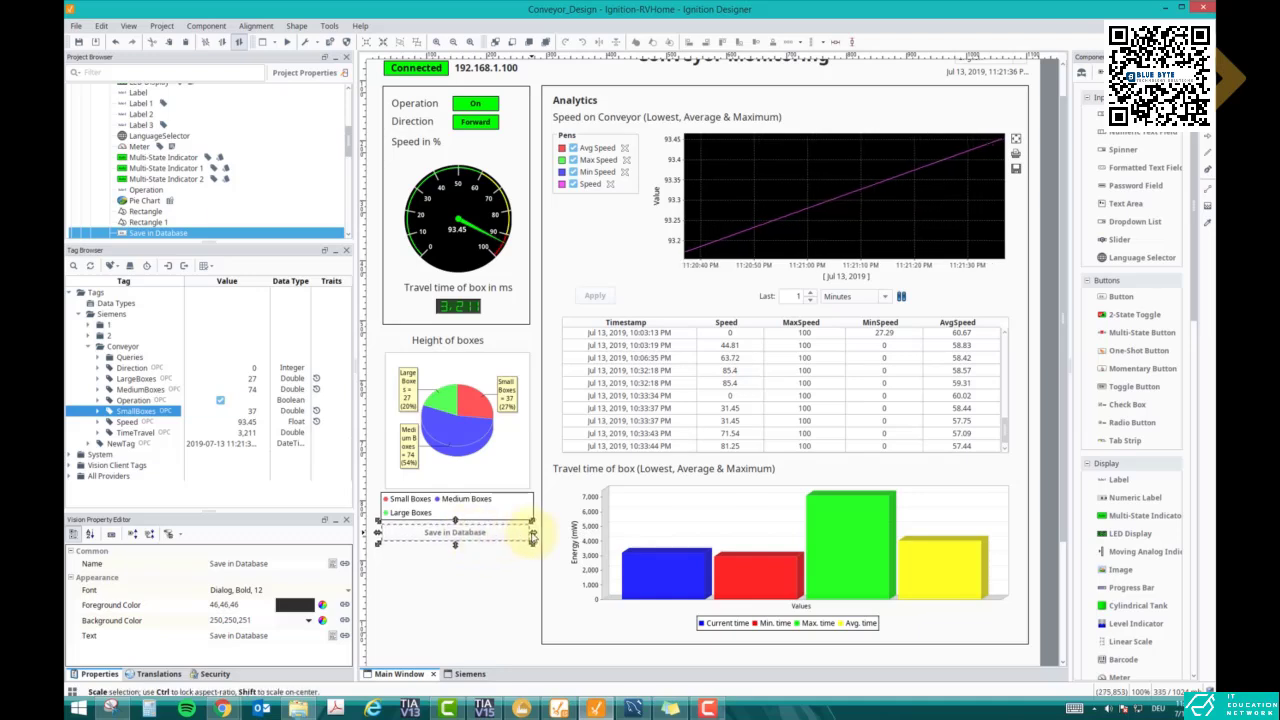
click(460, 548)
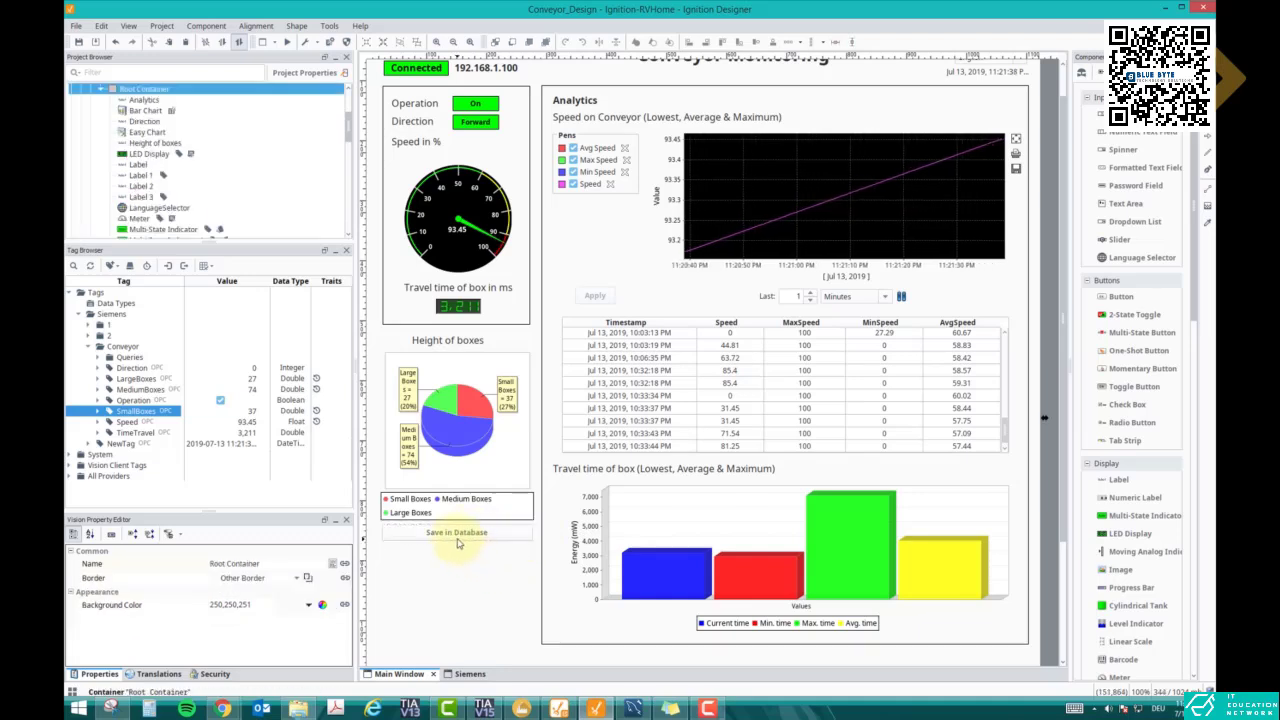
Step: Review the speed meter's propertyChange script that inserts the speed values into the conveyorspeed table
right_click(452, 250)
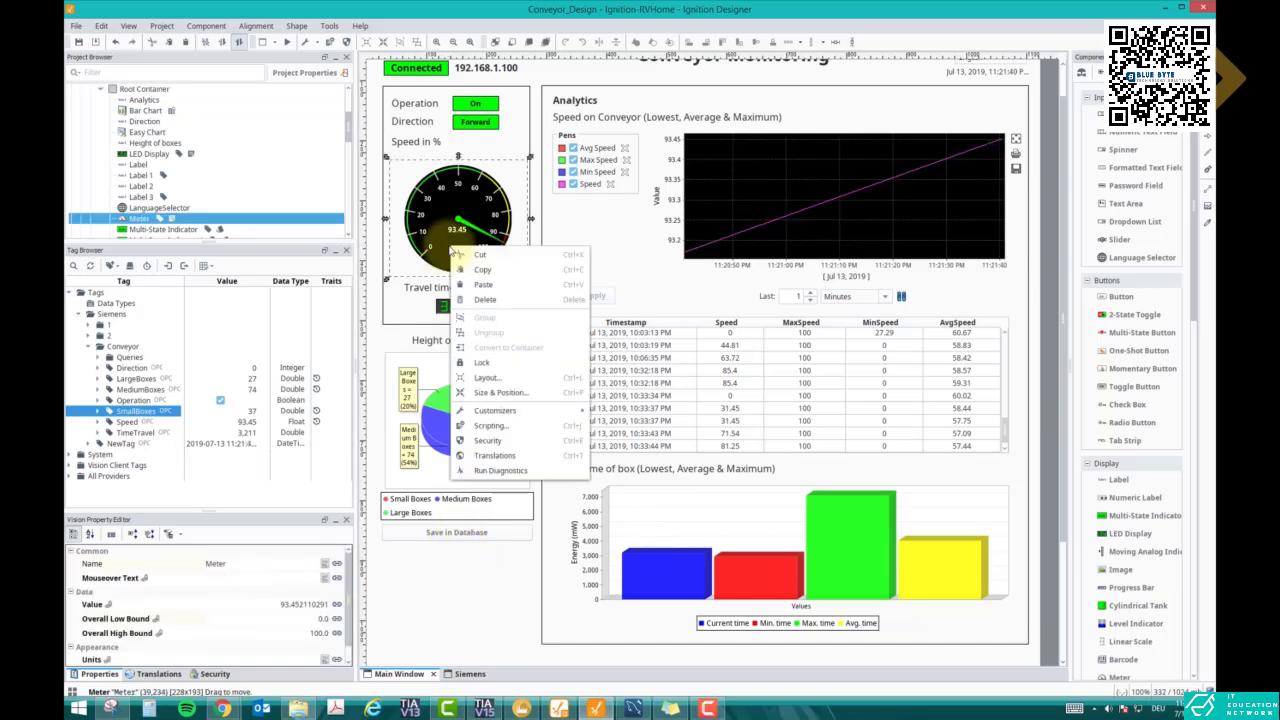
click(488, 425)
drag(531, 315, 787, 424)
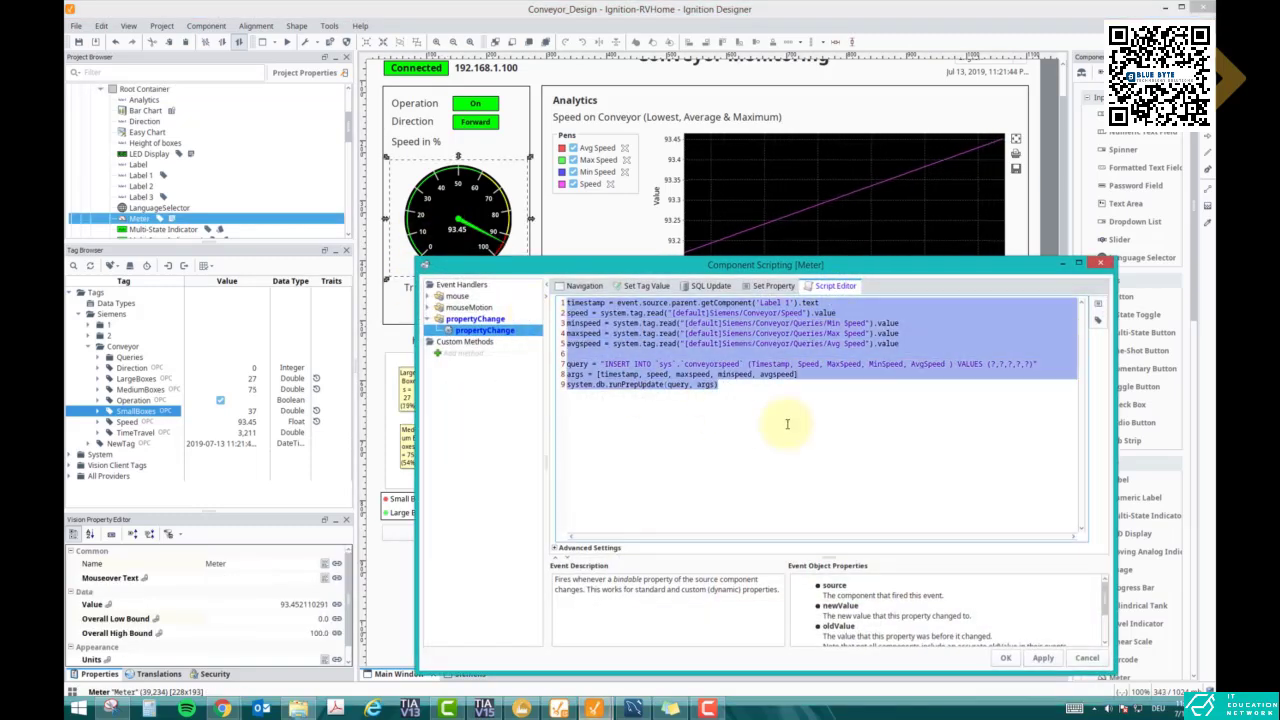
click(1006, 657)
Step: Switch to MySQL Workbench and create a new table named boxcount in the sys schema
click(456, 532)
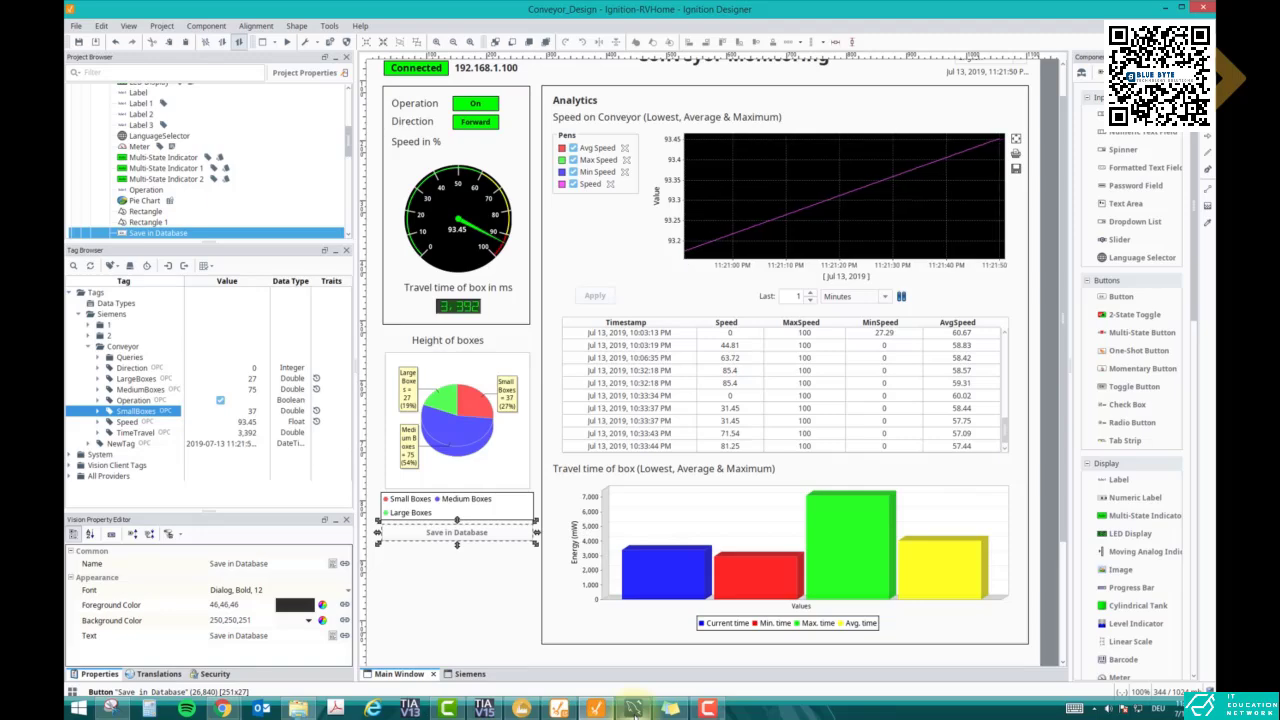
mouse_move(634, 708)
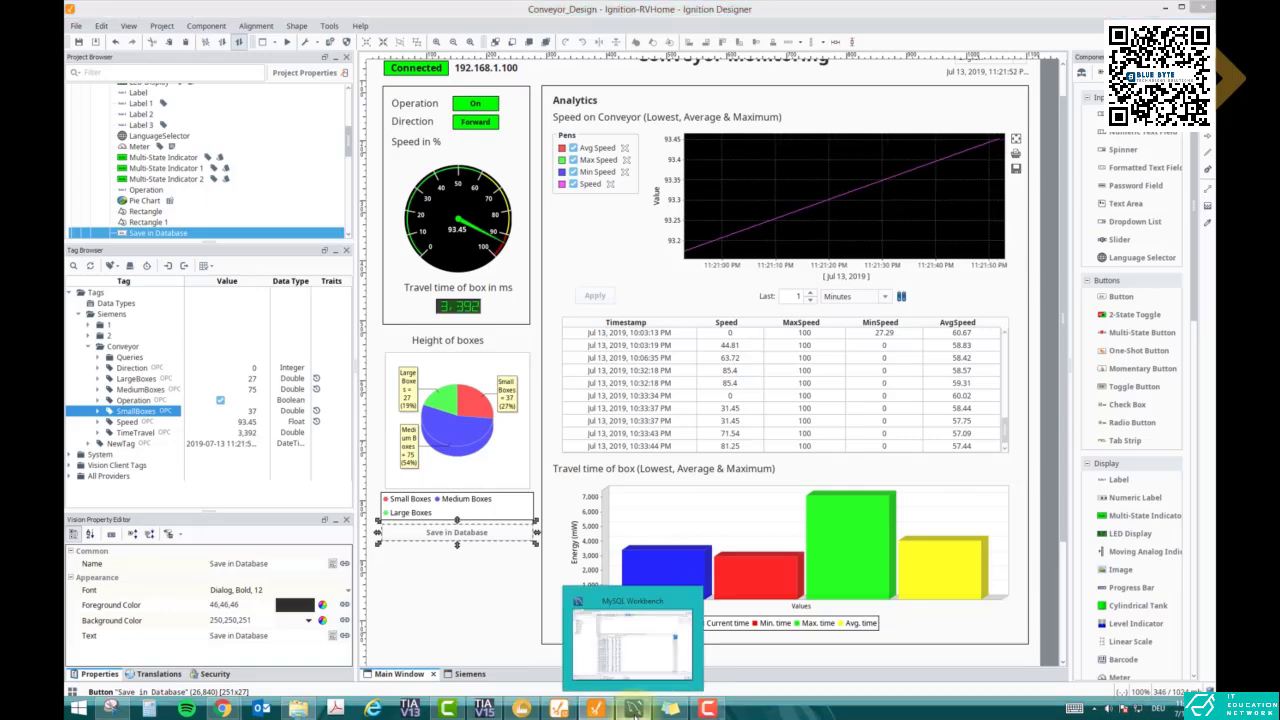
click(632, 645)
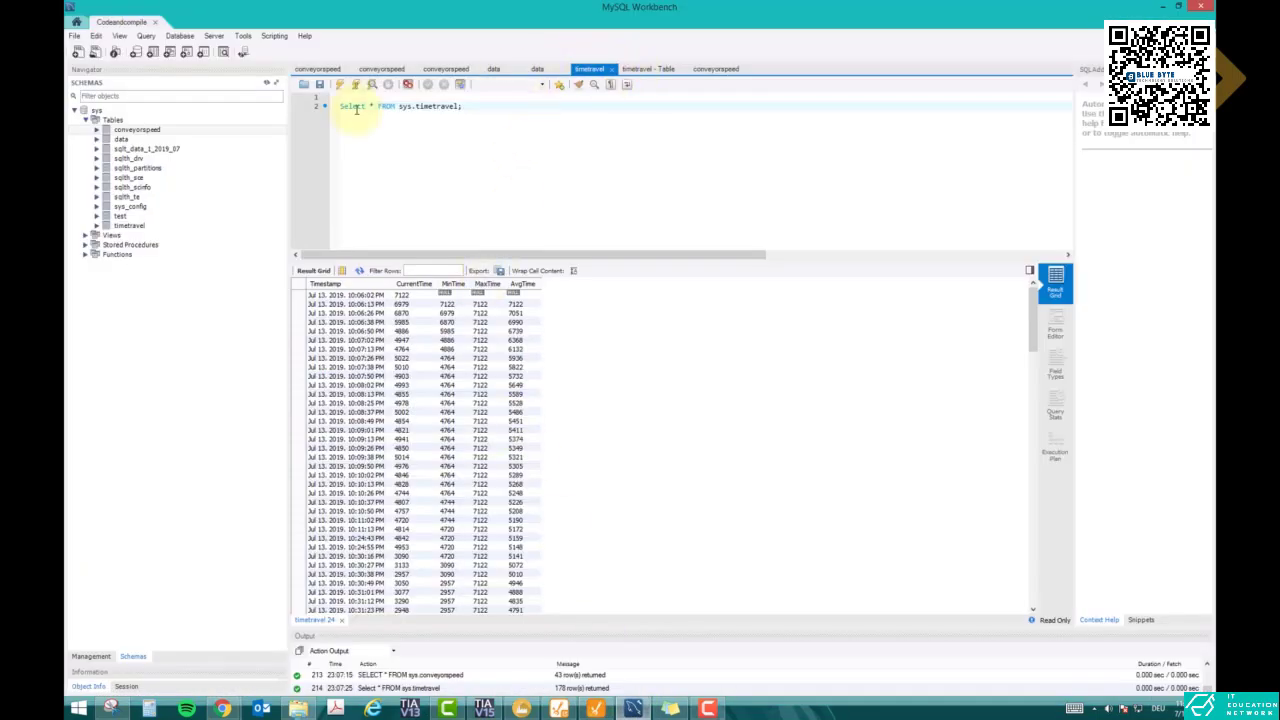
right_click(116, 121)
click(156, 125)
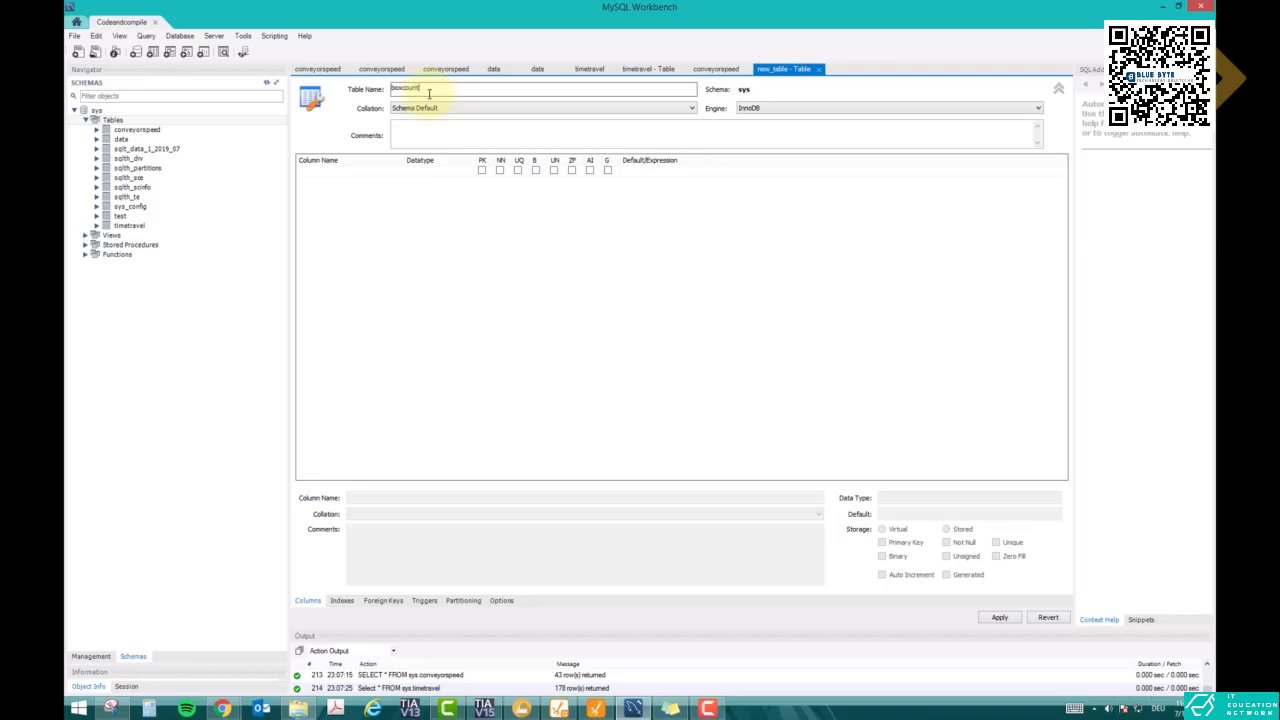
Step: Add a Timestamp column of type VARCHAR(45) to the boxcount table, with primary key and not null turned off
double_click(364, 178)
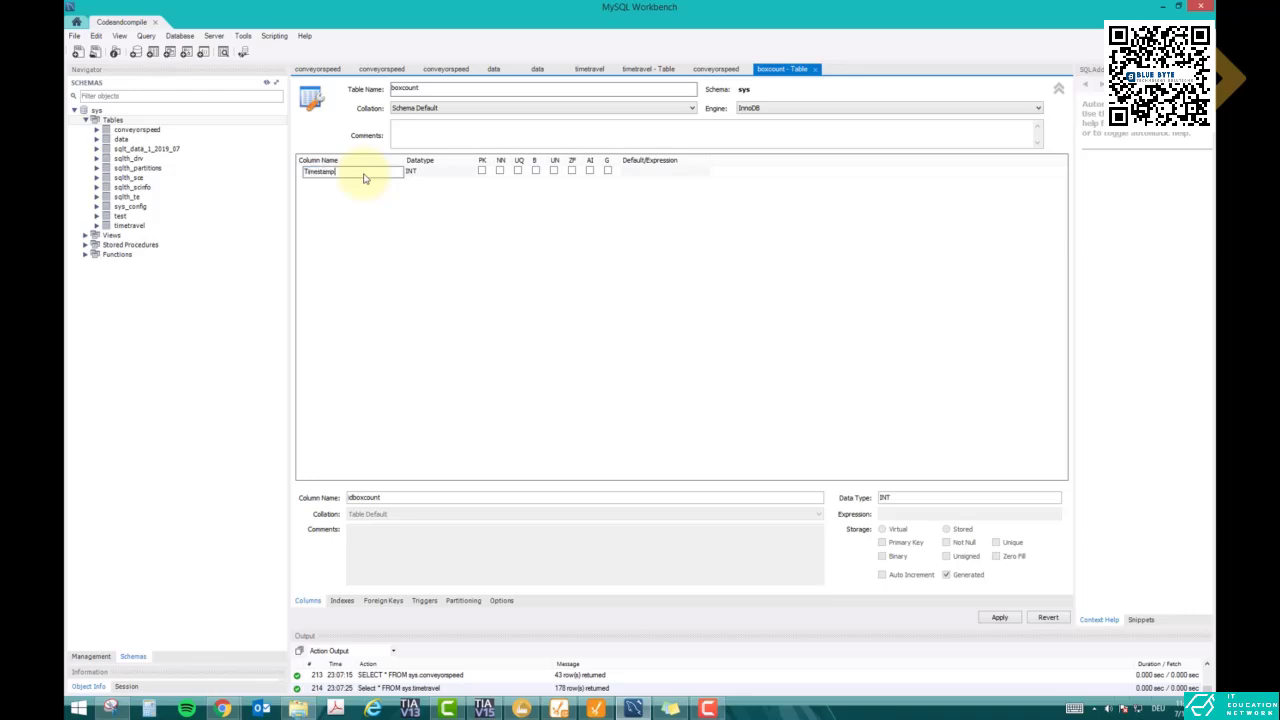
text(Timestamp)
click(431, 180)
click(431, 180)
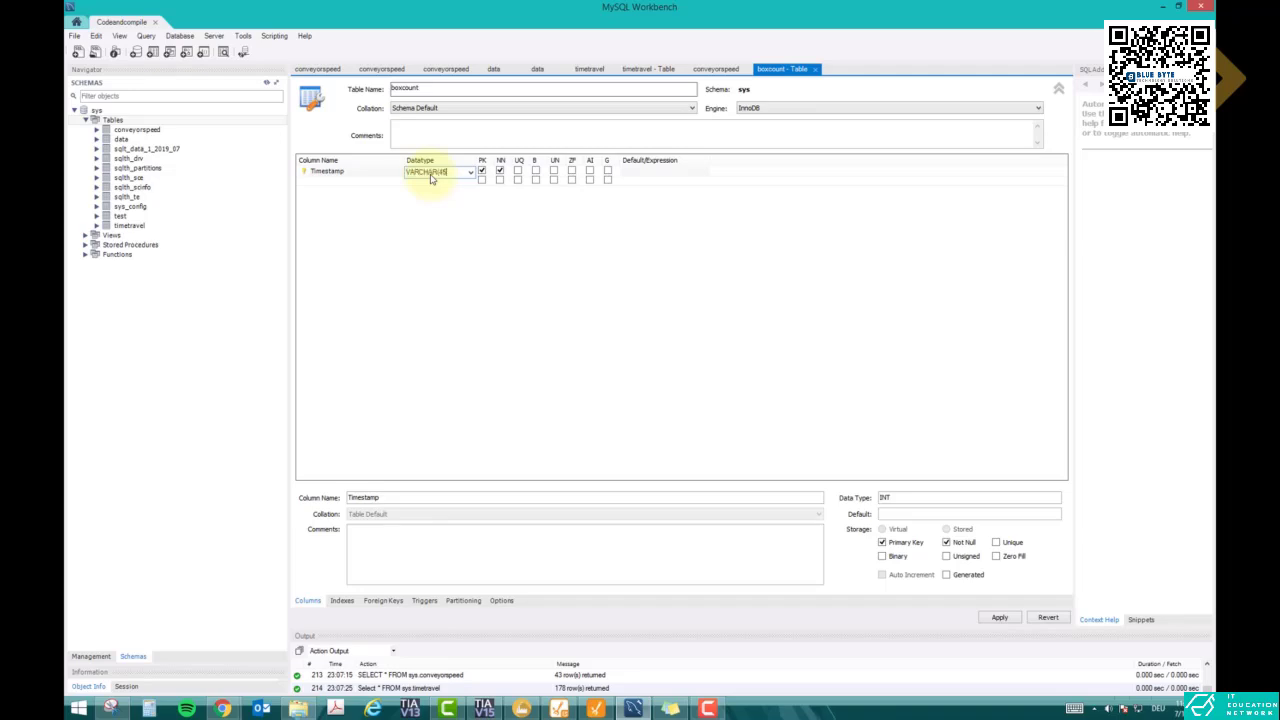
click(431, 180)
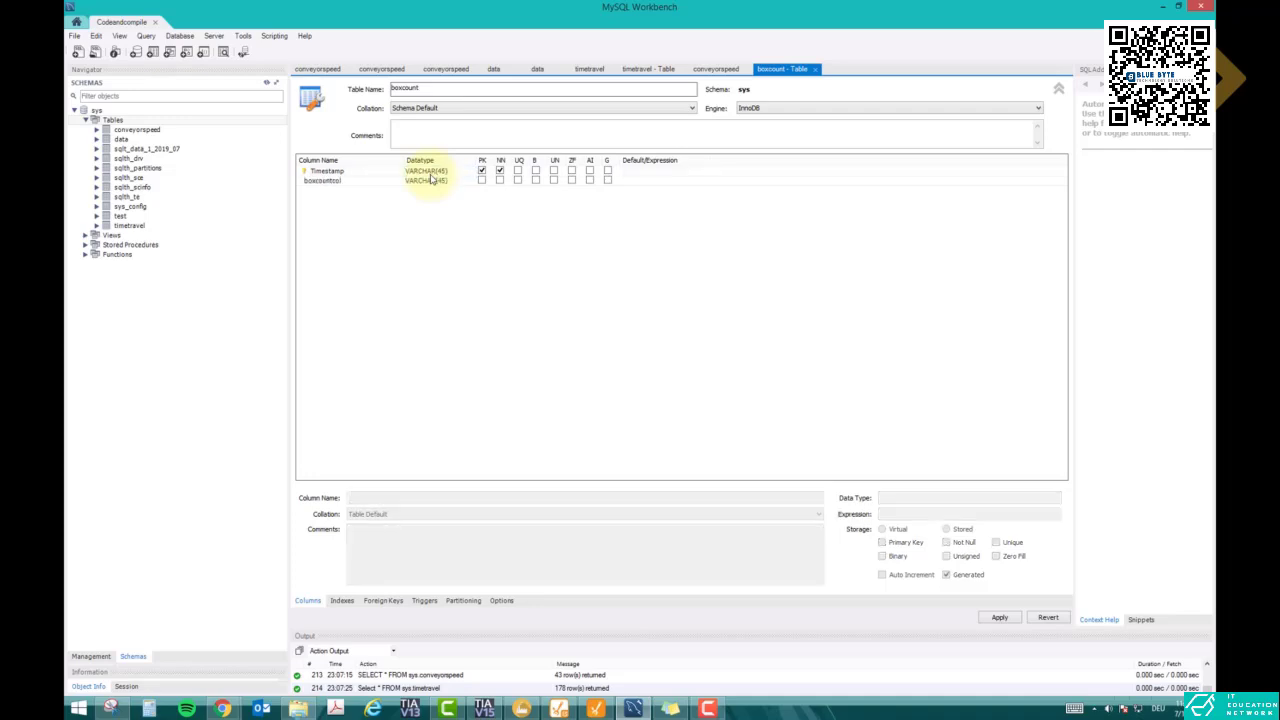
click(344, 182)
click(482, 171)
click(500, 171)
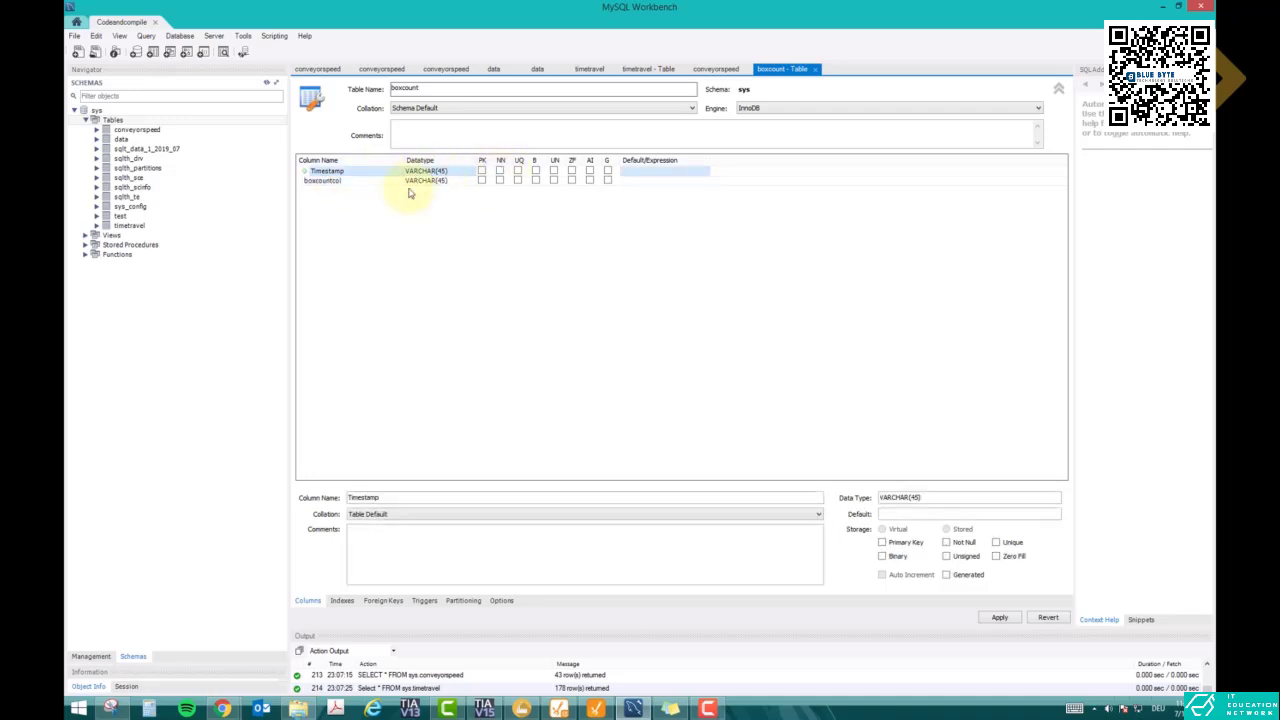
Step: Add a second column named Large to the boxcount table with data type DOUBLE
double_click(366, 181)
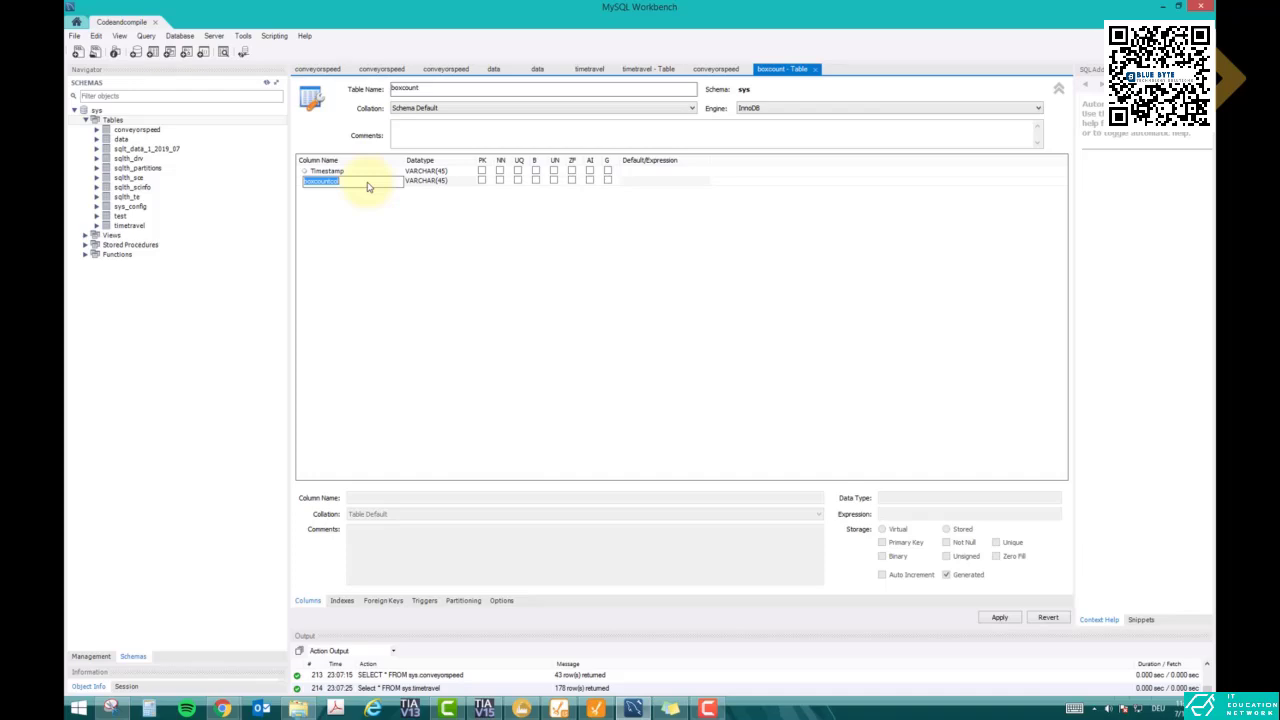
key(Tab)
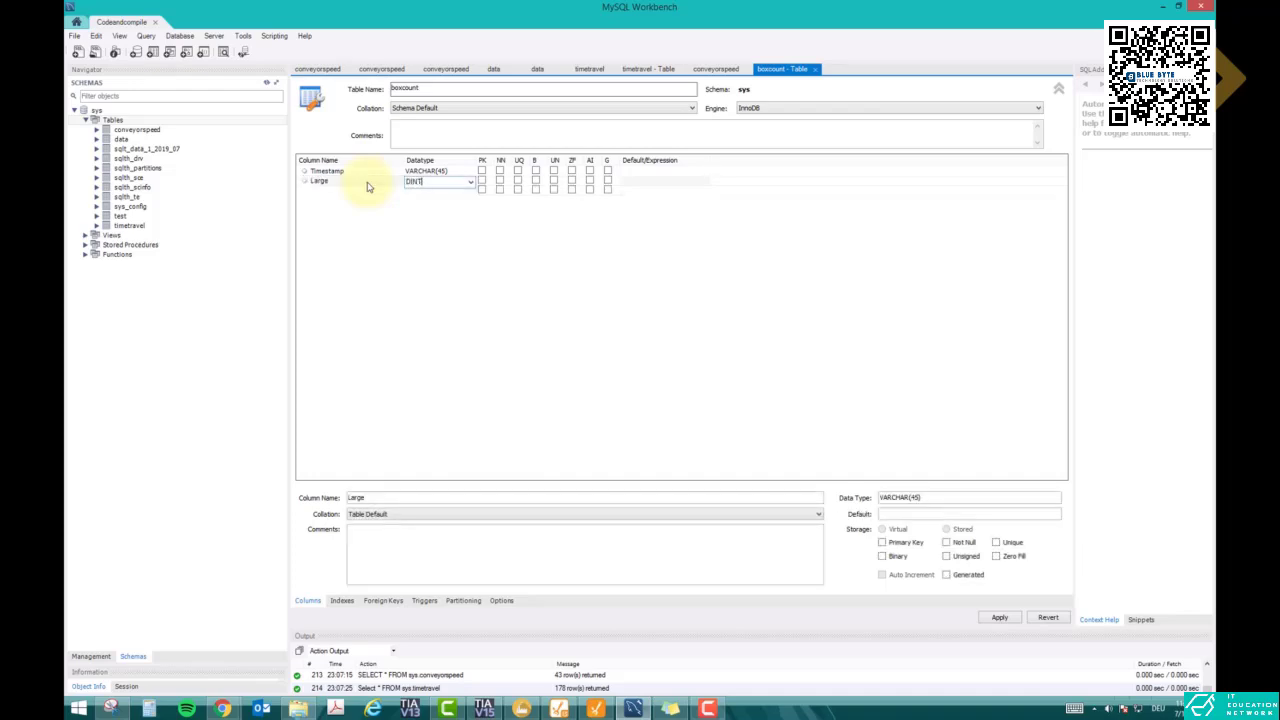
key(Return)
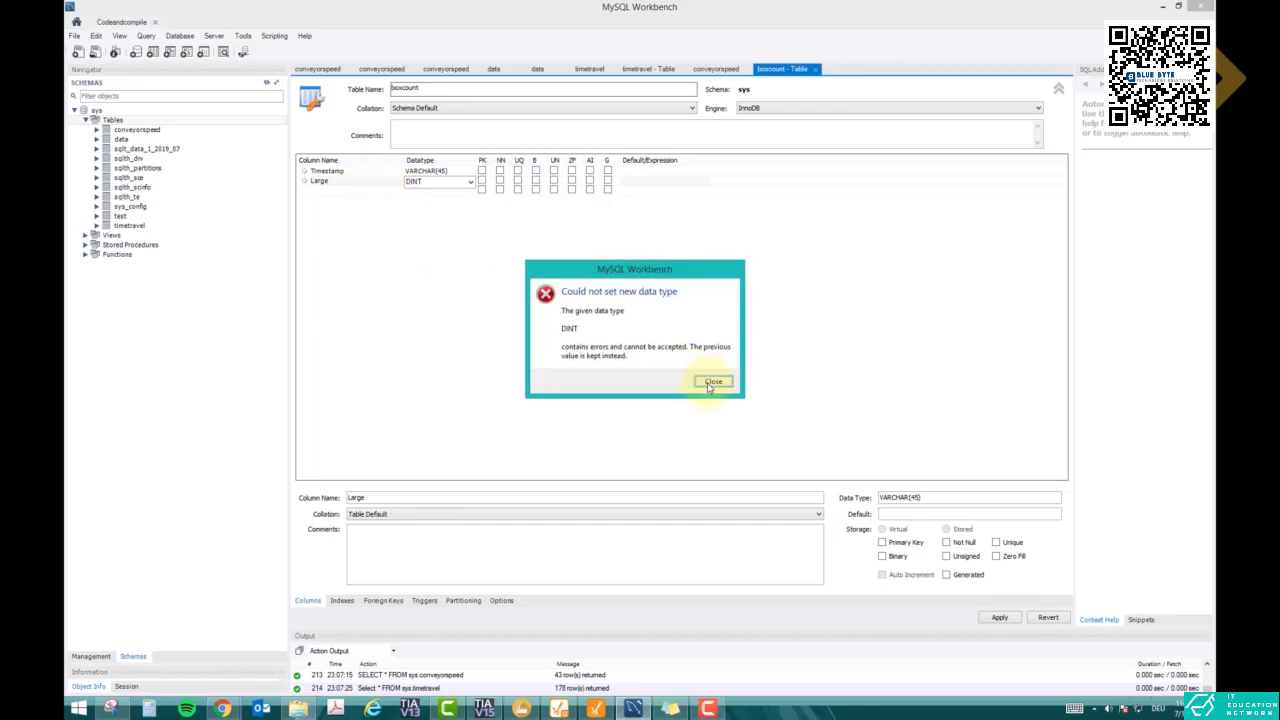
click(711, 382)
click(471, 183)
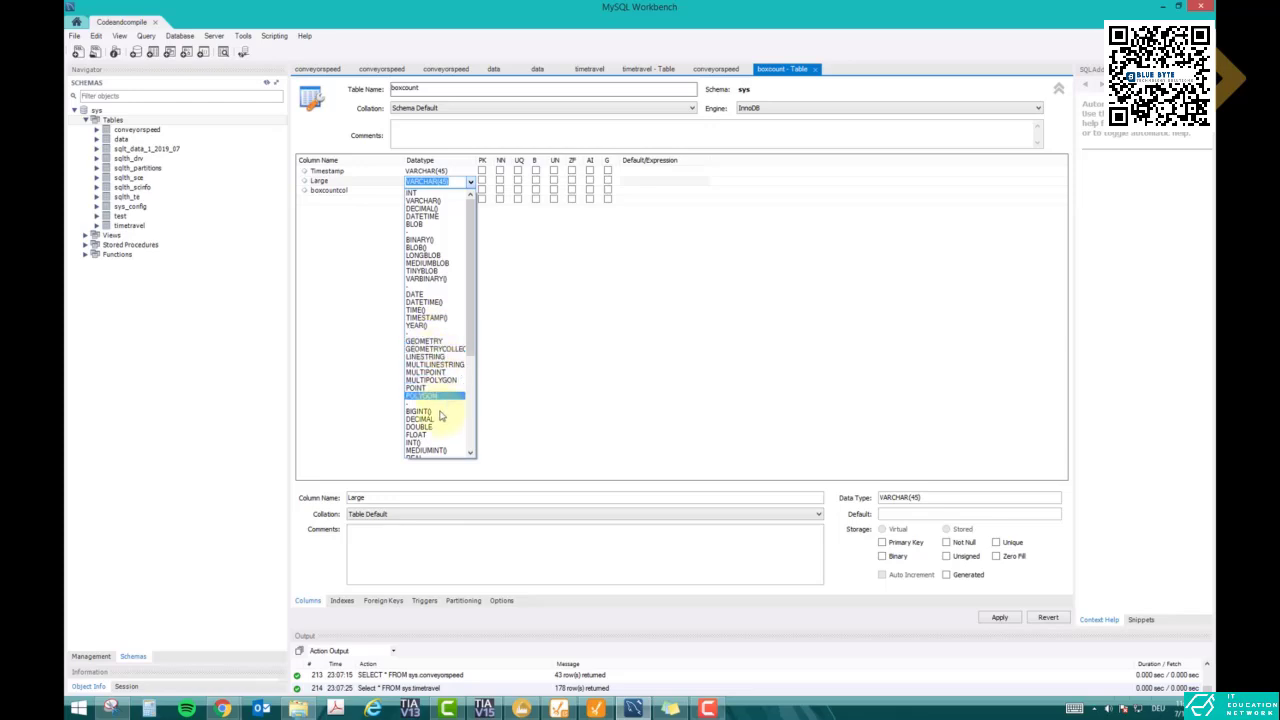
click(440, 427)
Step: Add a third column named Medium to the boxcount table with data type DOUBLE
click(350, 193)
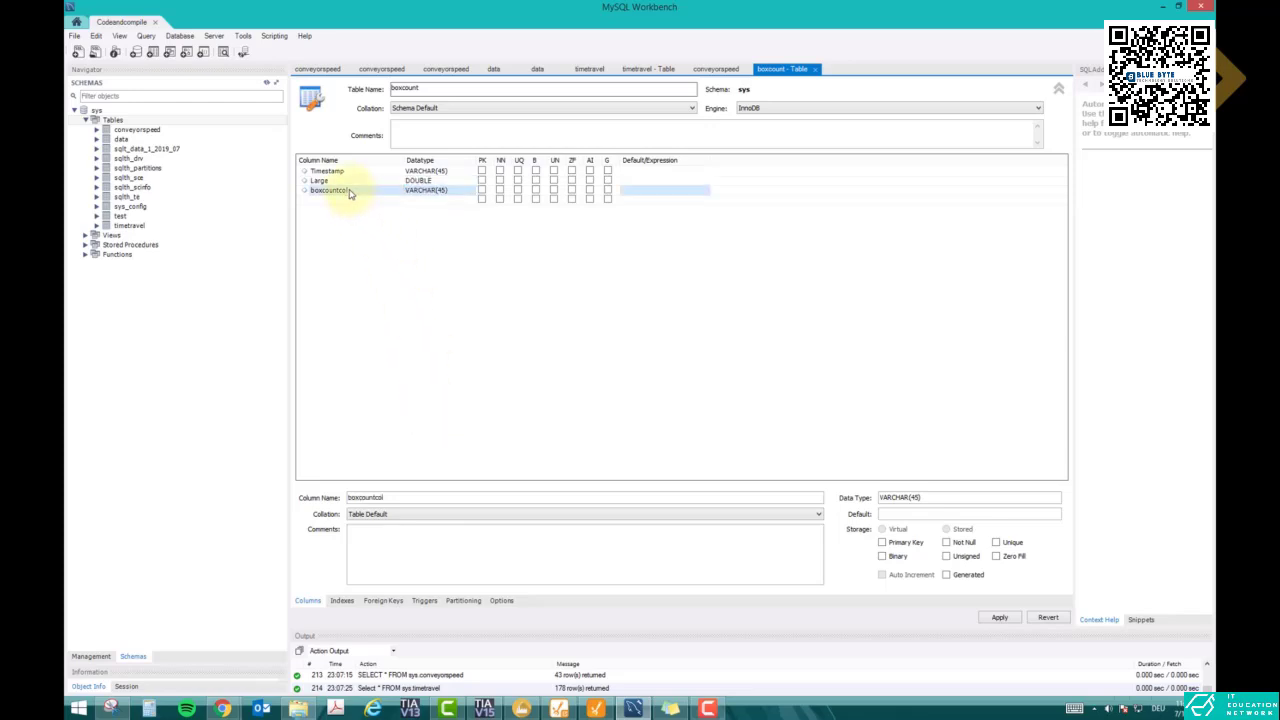
click(350, 193)
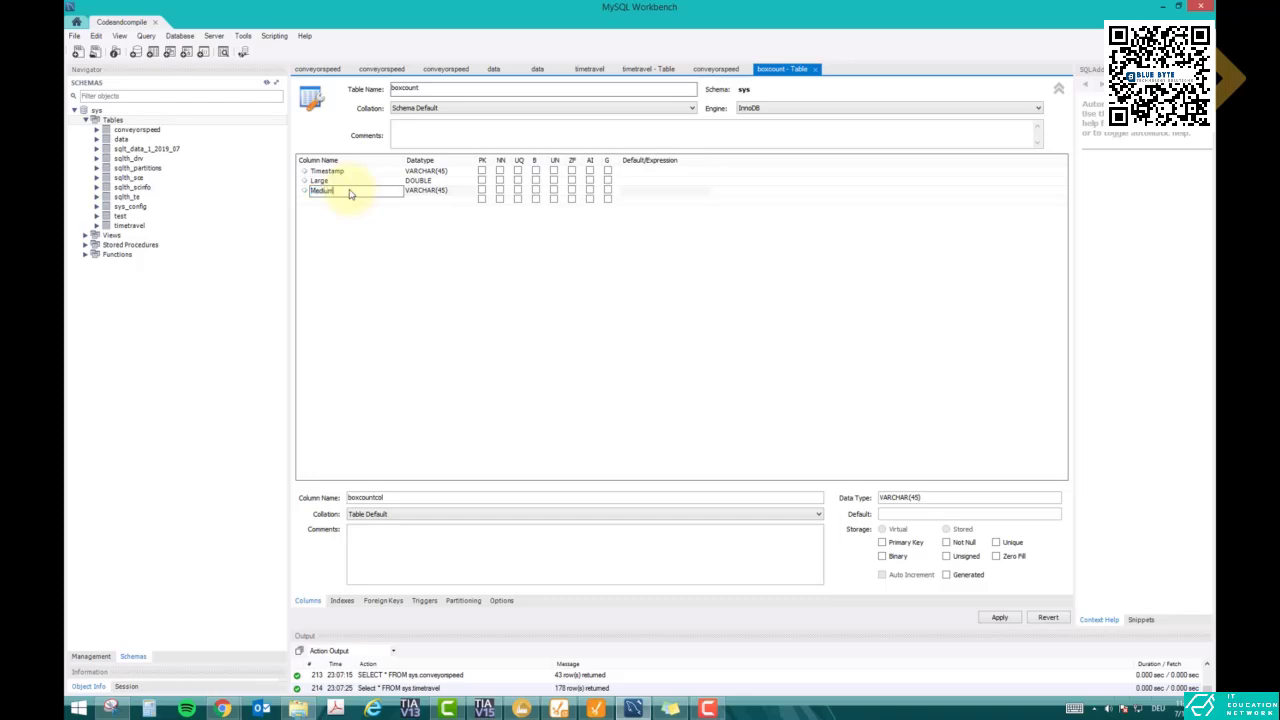
key(Tab)
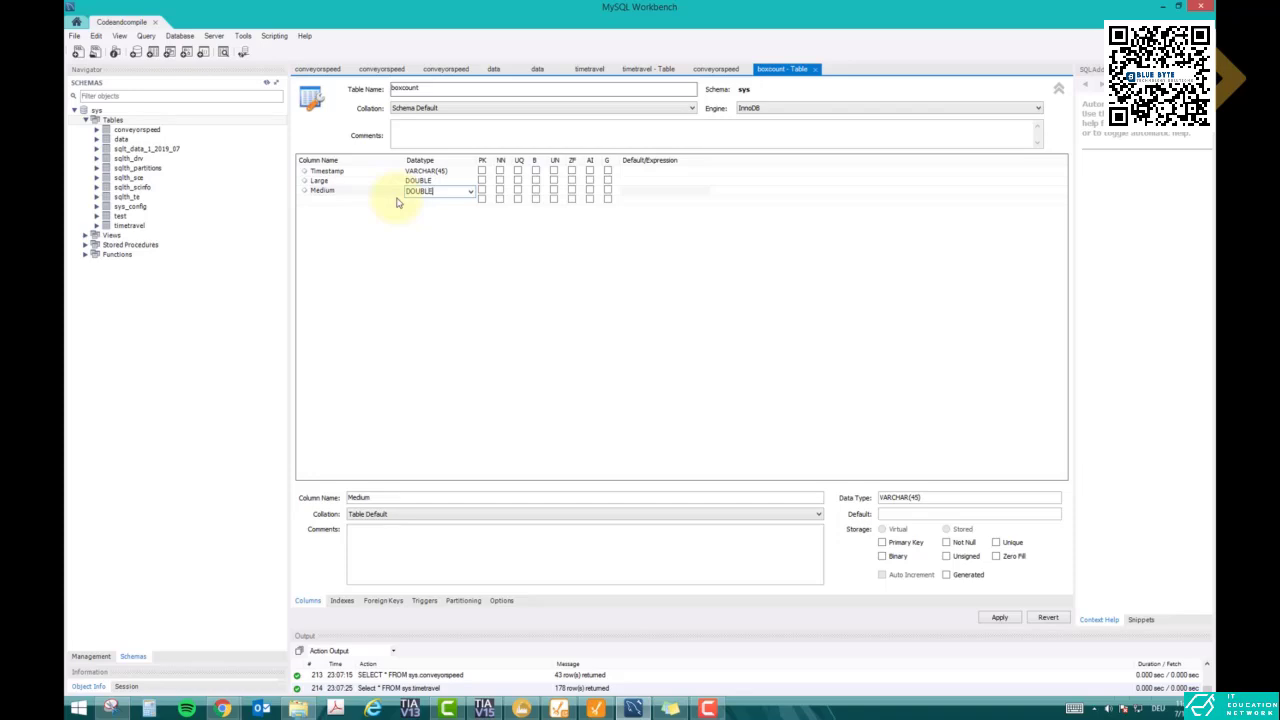
Step: Add a fourth column named Small with data type DOUBLE to the boxcount table and delete the extra boxcountcol column
key(Tab)
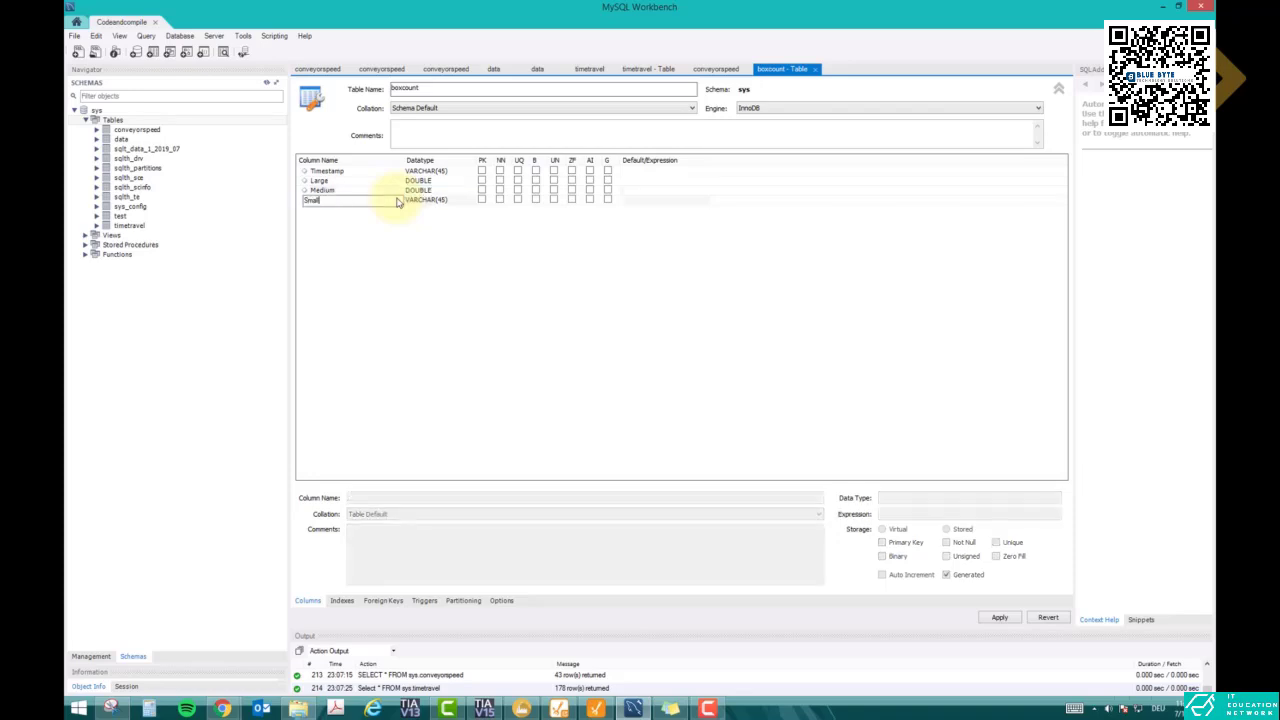
key(Tab)
text(DO)
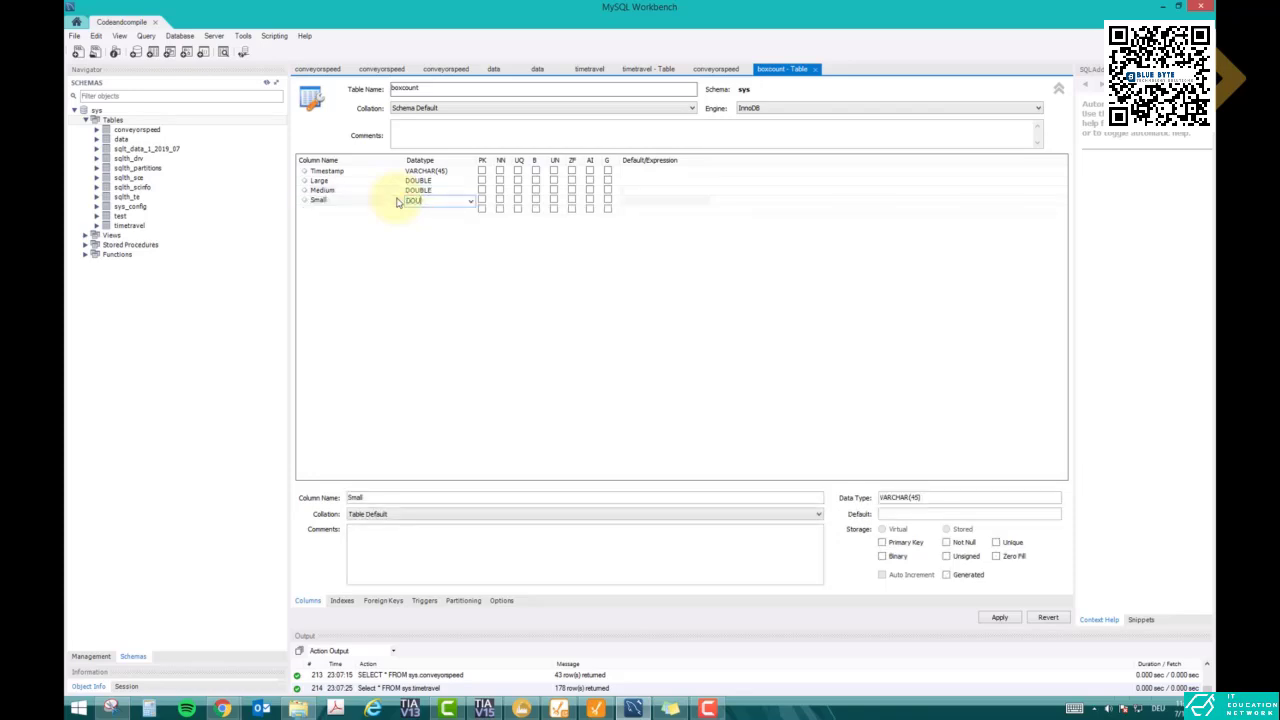
key(Tab)
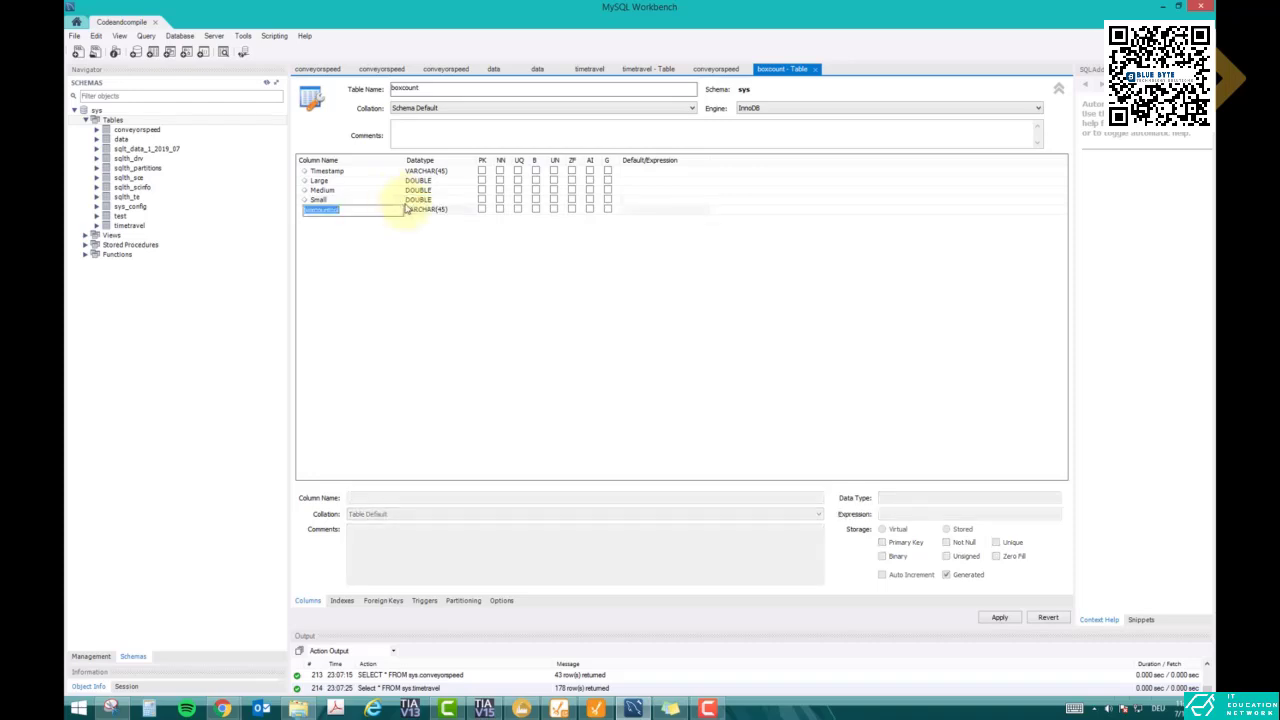
right_click(362, 209)
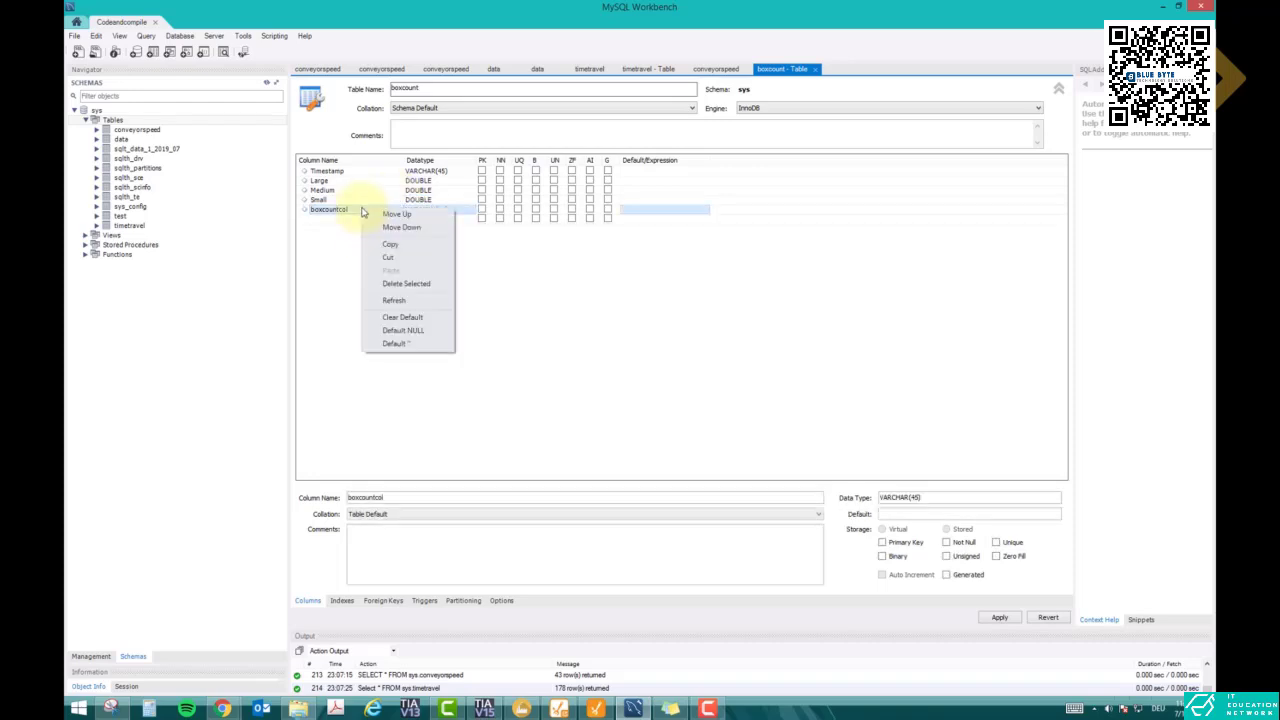
click(400, 285)
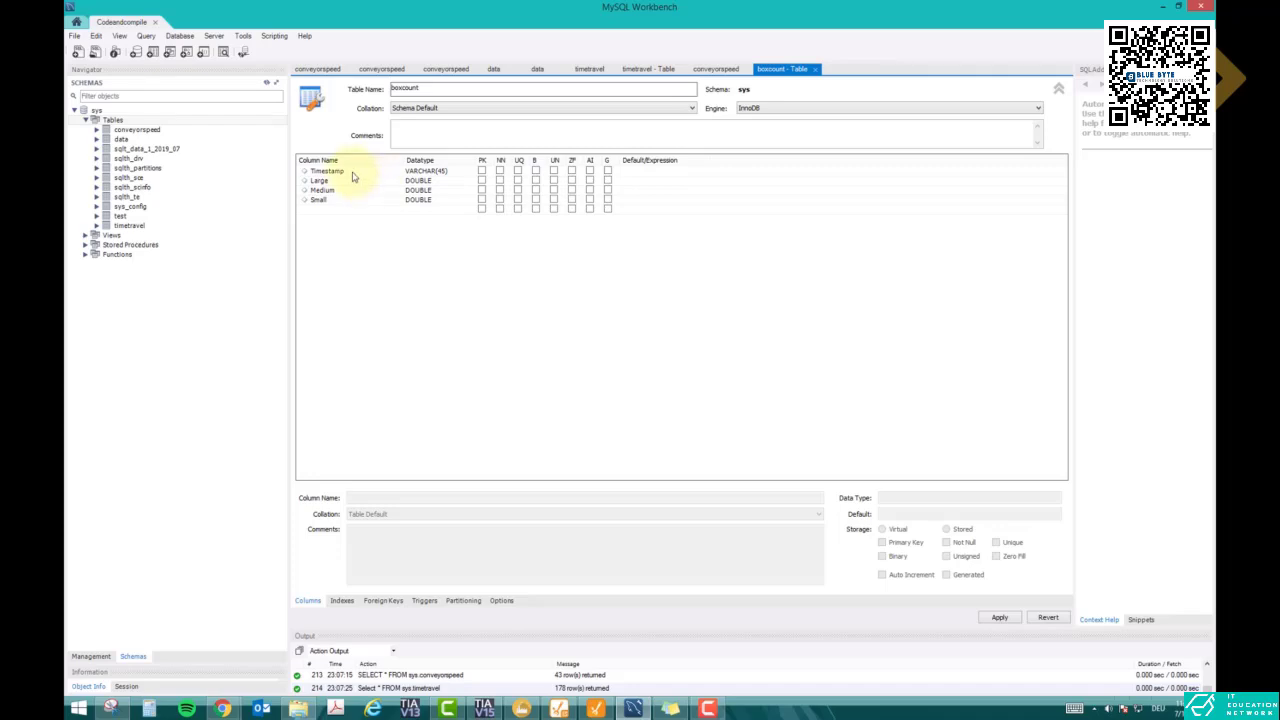
Step: Apply the boxcount table definition to the sys schema and query all rows of the new table
click(999, 617)
click(795, 510)
click(792, 509)
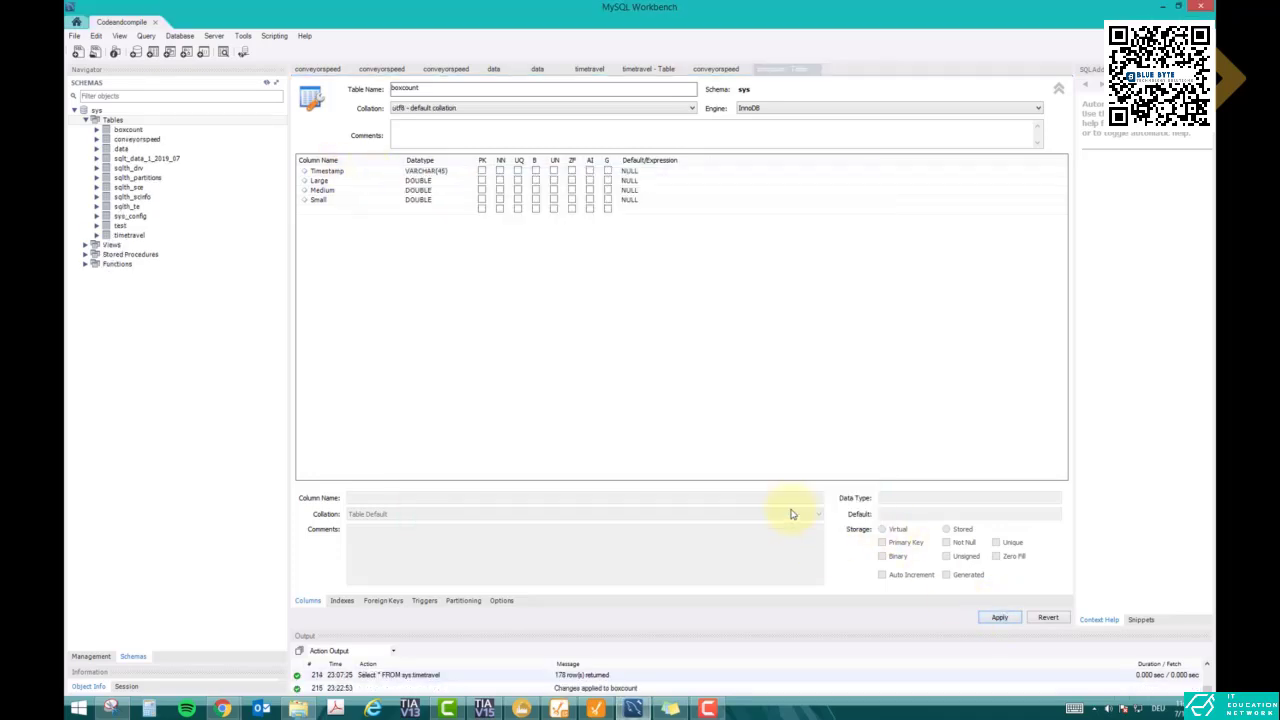
right_click(128, 130)
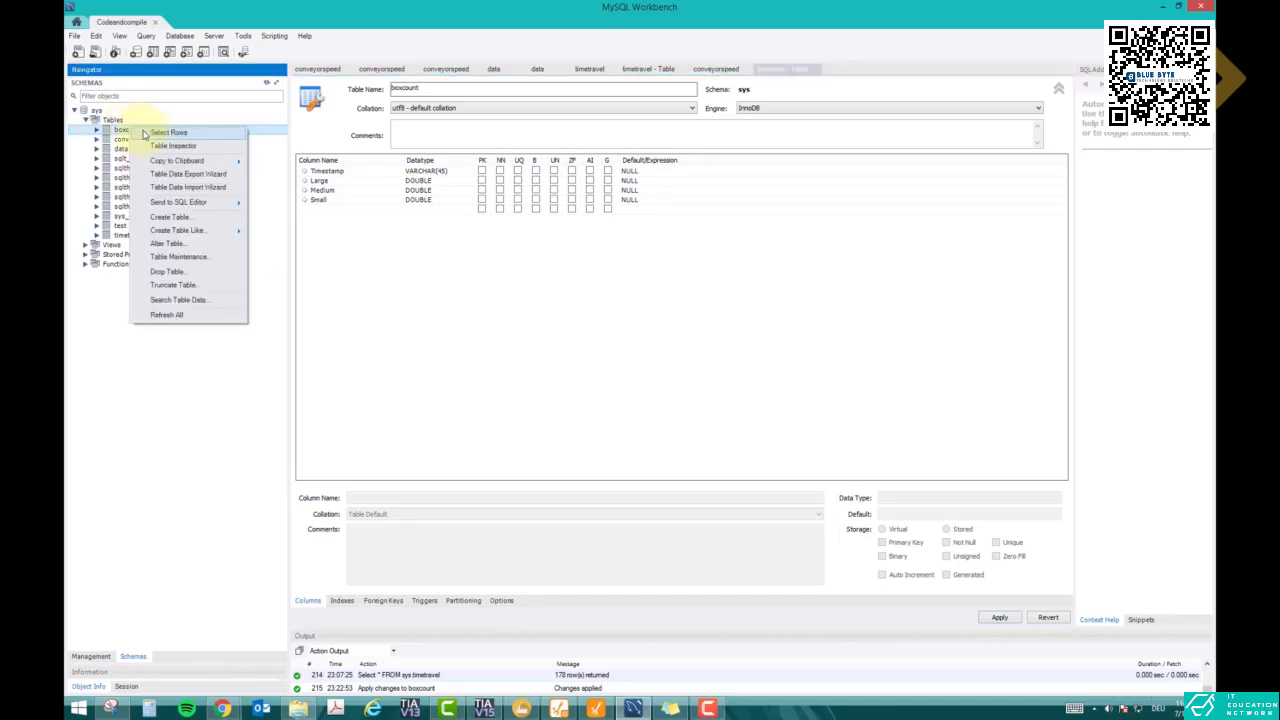
click(160, 132)
Step: Close the boxcount table editor and all older query and table views, keeping only the boxcount query open
click(799, 70)
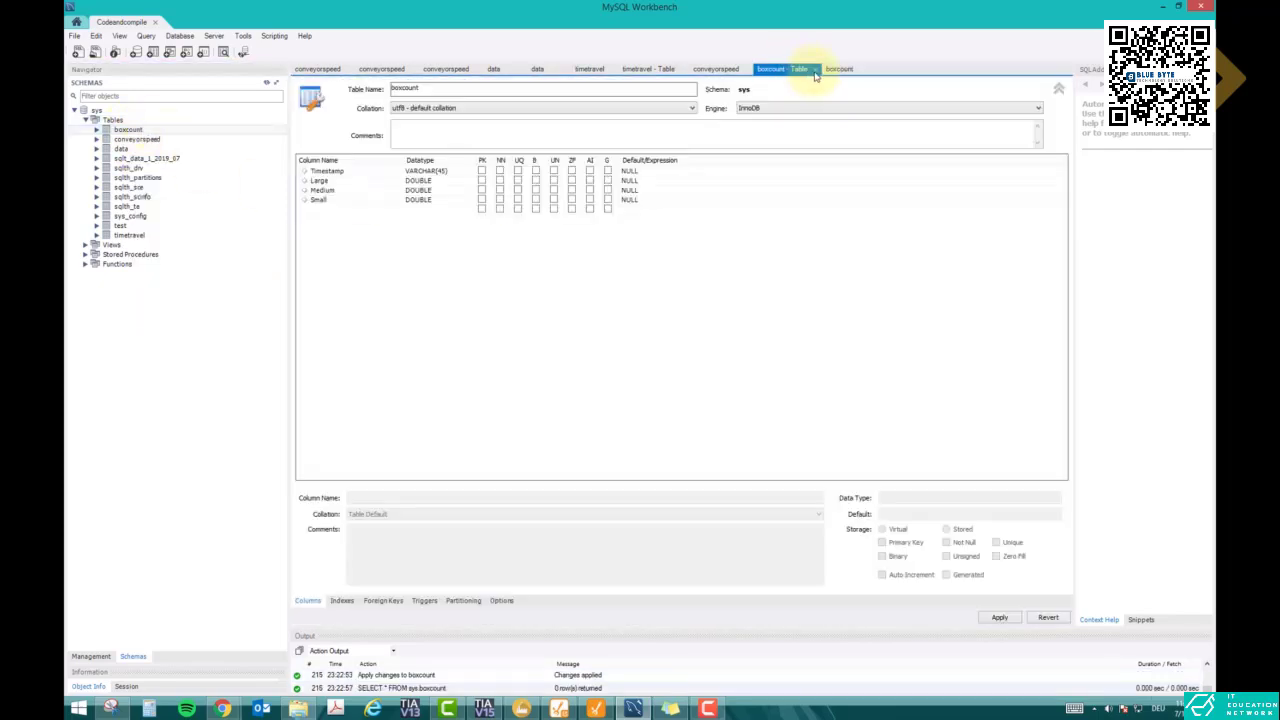
click(817, 71)
click(747, 71)
click(681, 71)
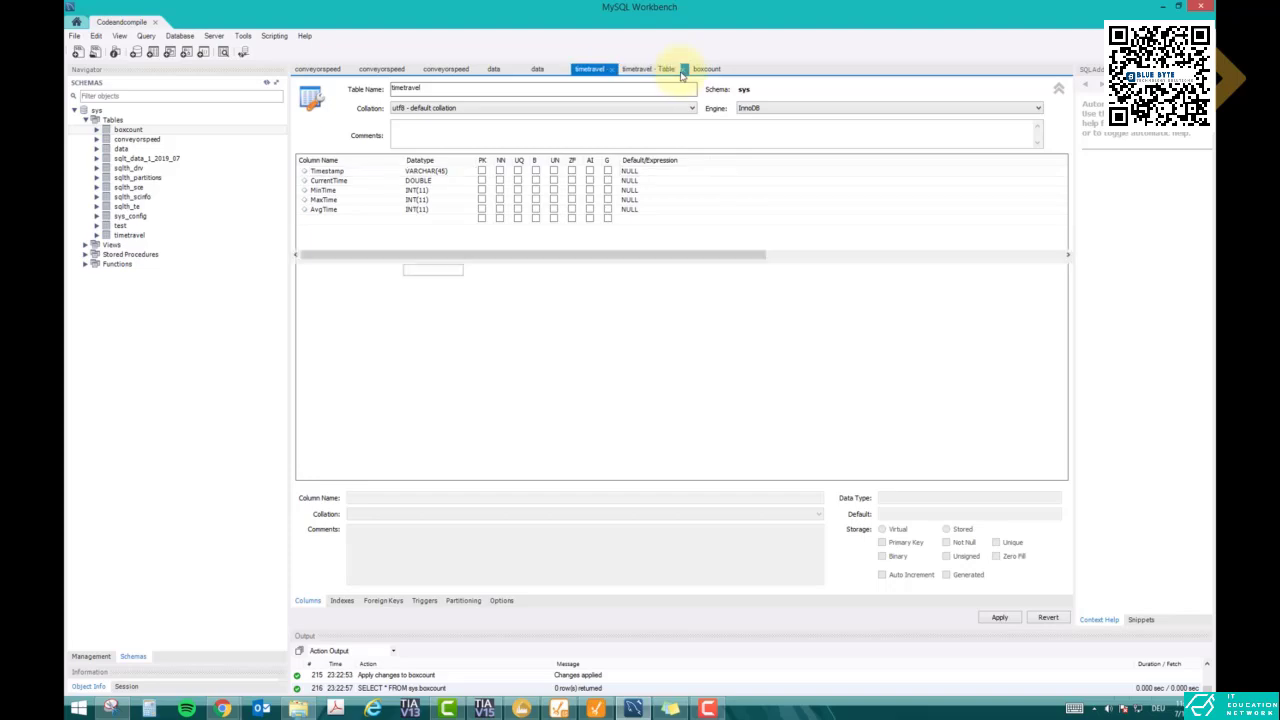
click(617, 71)
click(564, 70)
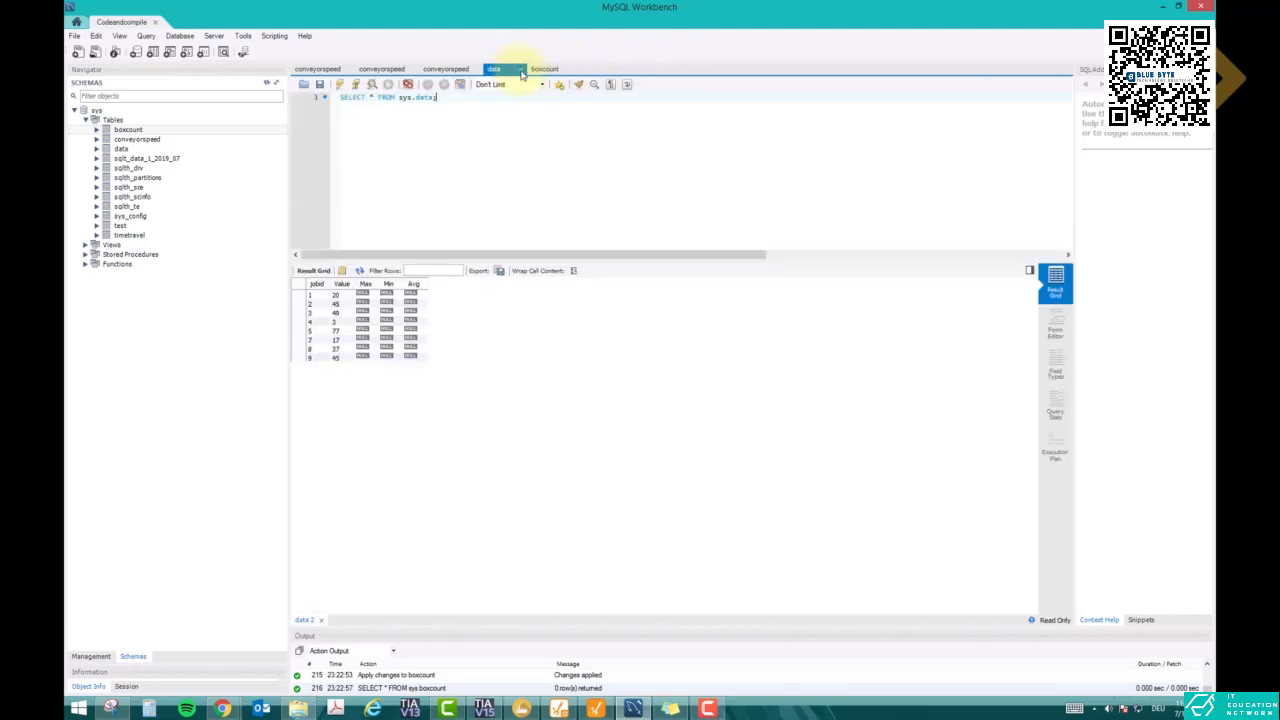
click(513, 70)
click(477, 69)
click(412, 70)
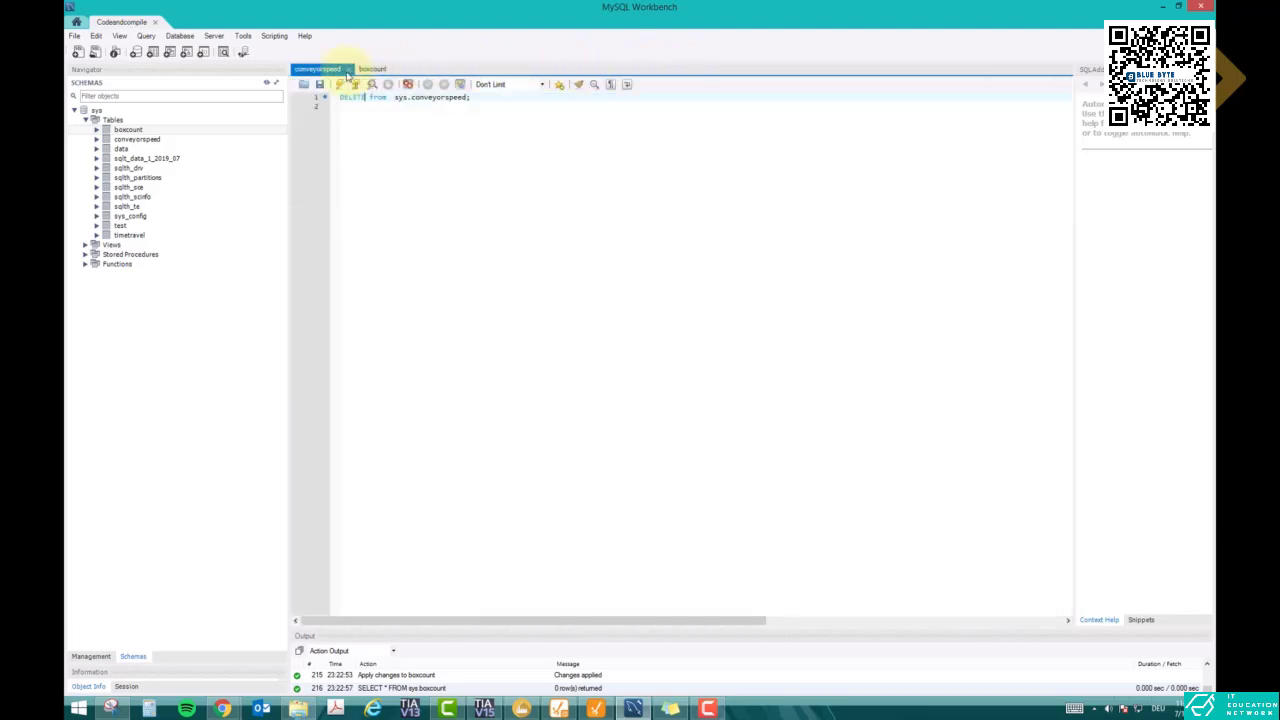
click(348, 70)
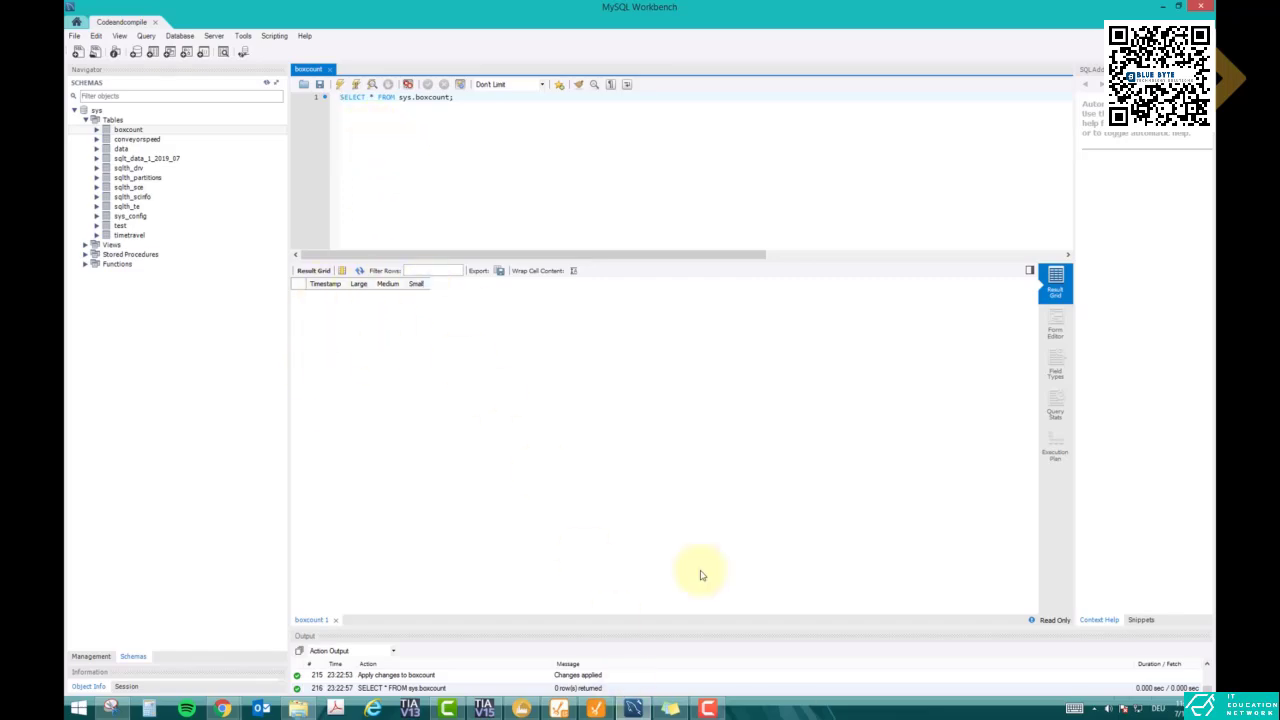
Step: Switch to Ignition Designer and open the script for the Save in Database button's actionPerformed event
click(597, 708)
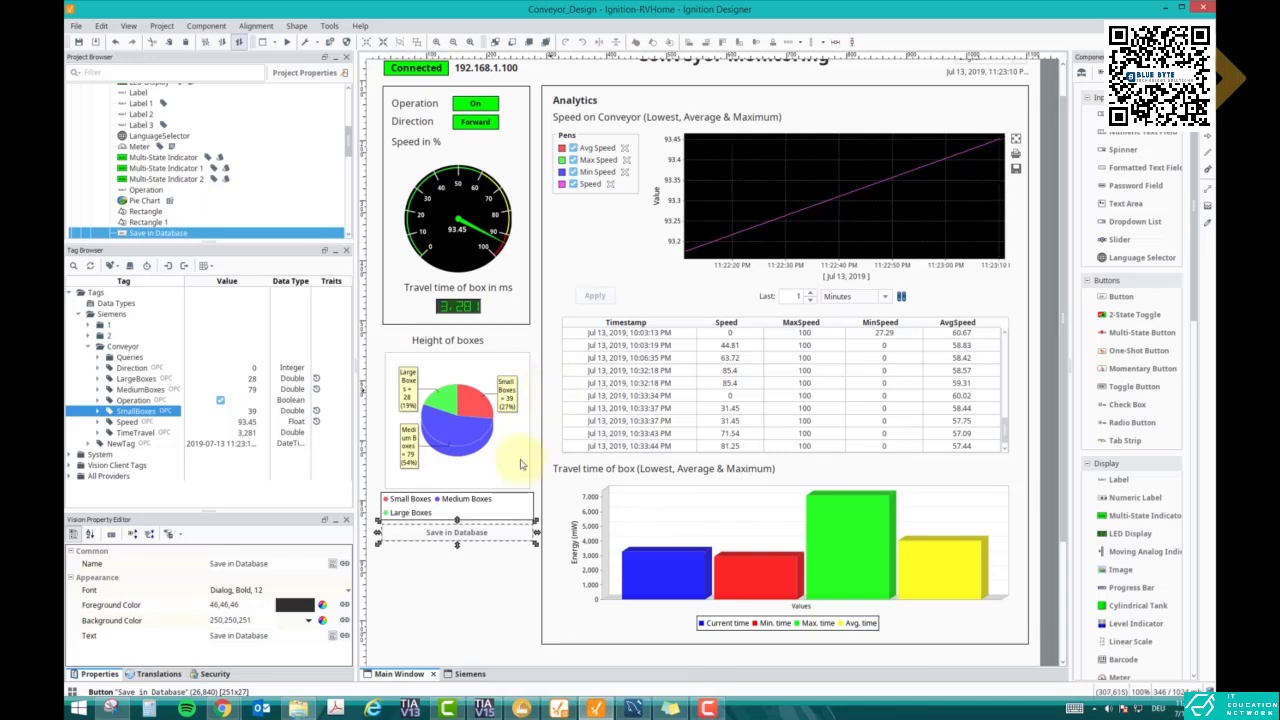
right_click(438, 248)
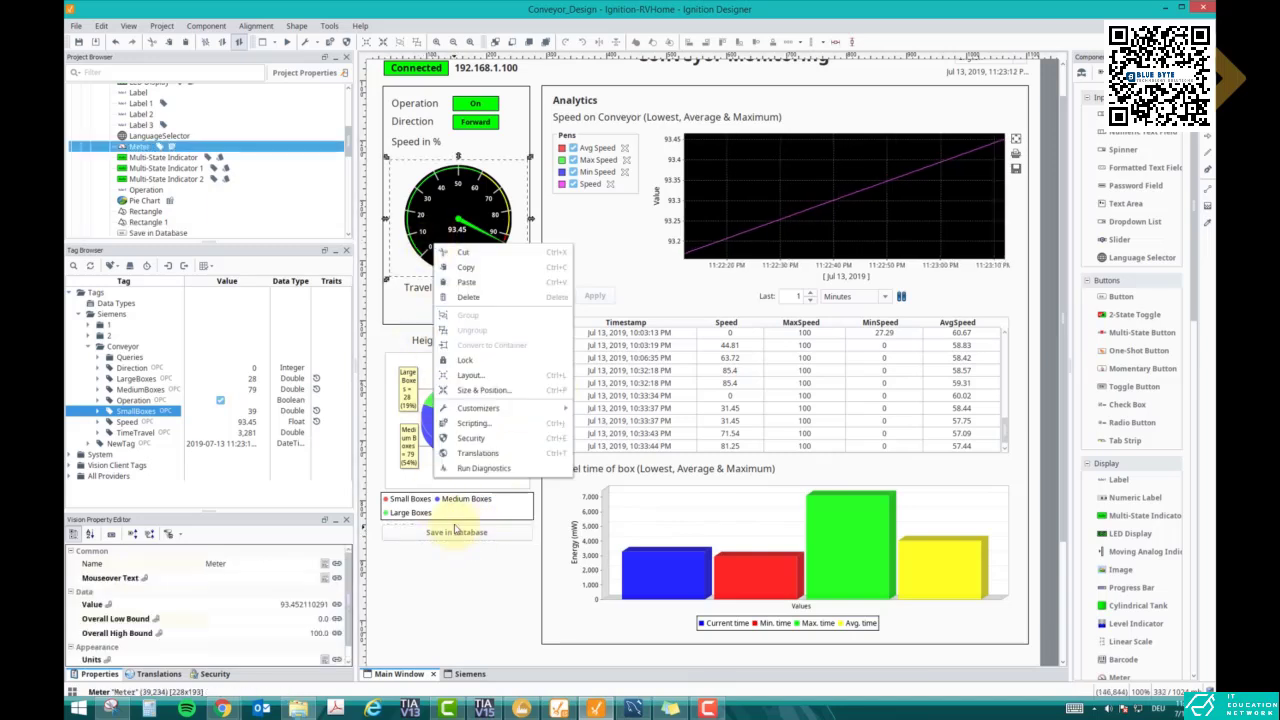
click(423, 529)
right_click(426, 529)
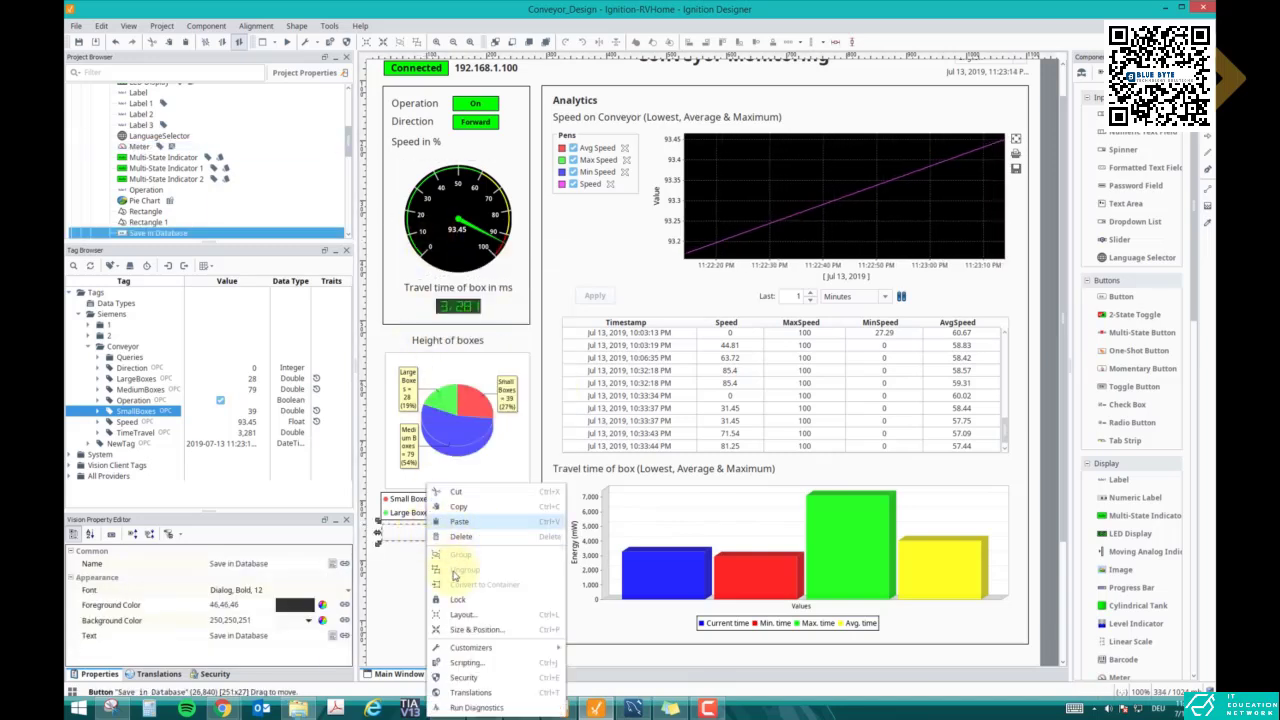
click(473, 664)
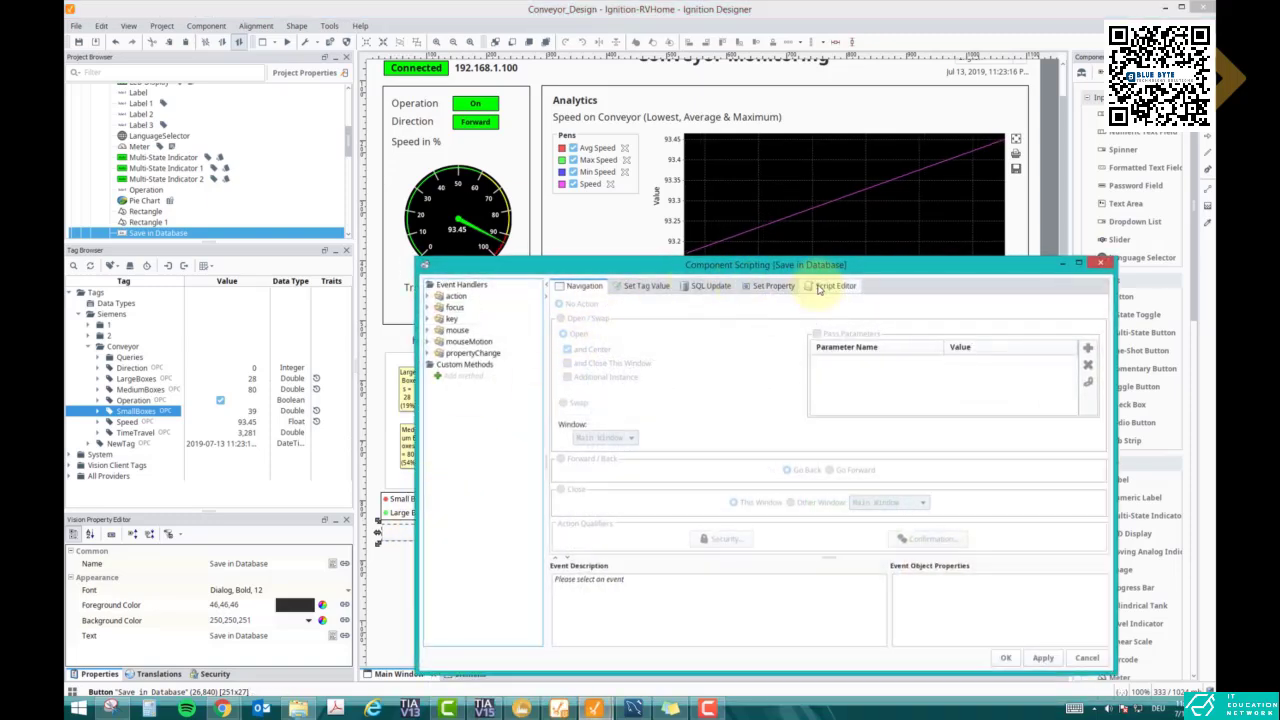
click(832, 286)
click(462, 354)
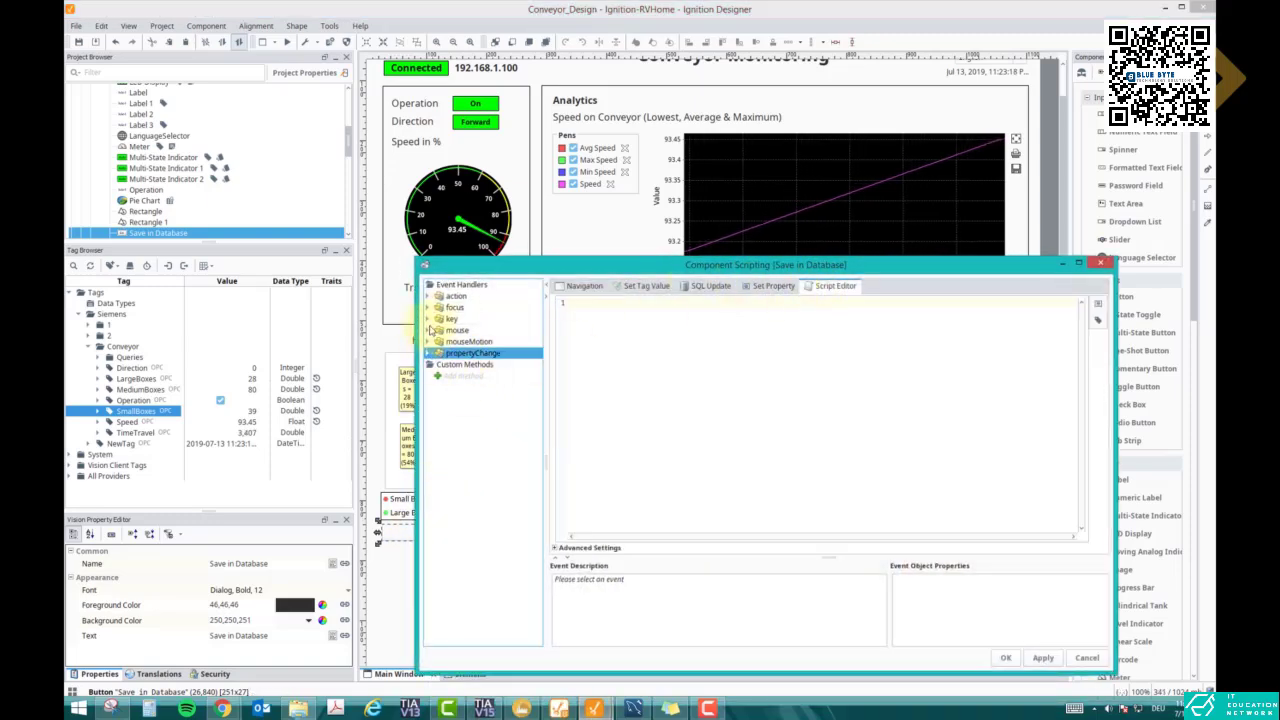
click(428, 296)
click(482, 307)
click(595, 307)
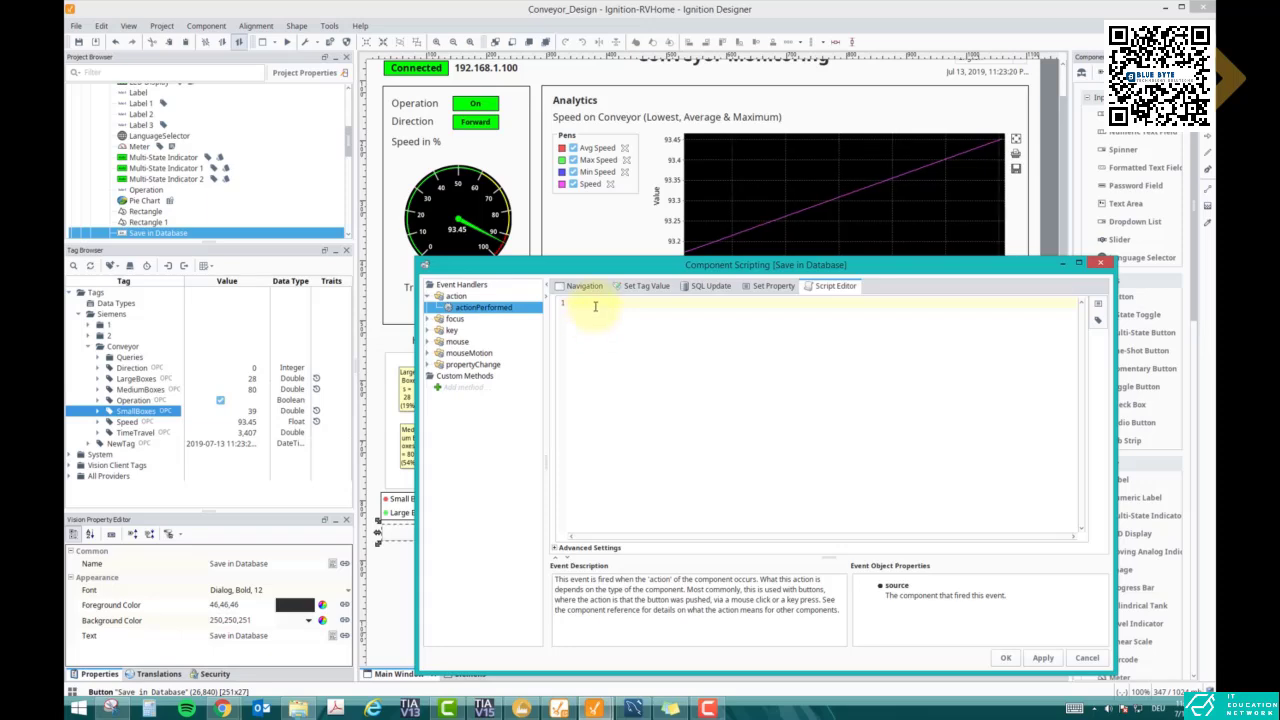
Step: Insert the conveyorspeed database-insert script into the actionPerformed event and delete its line reading the Speed tag
text(timestamp = event.source.parent.getComponent('Label 1').text speed = system.tag.read("[default]Siemens/Conveyor/Speed").value minspeed = system.tag.read("[default]Siemens/Conveyor/Queries/Min Speed").value maxspeed = system.tag.read("[default]Siemens/Conveyor/Queries/Max Speed").value avgspeed = system.tag.read("[default]Siemens/Conveyor/Queries/Avg Speed").value  query = "INSERT INTO `sys`.`conveyorspeed` (Timestamp, Speed, MaxSpeed, MinSpeed, AvgSpeed ) VALUES (?,?,?,?,?)" args = [timestamp, speed, maxspeed, minspeed, avgspeed] system.db.runPrepUpdate(query, args))
drag(698, 268, 510, 129)
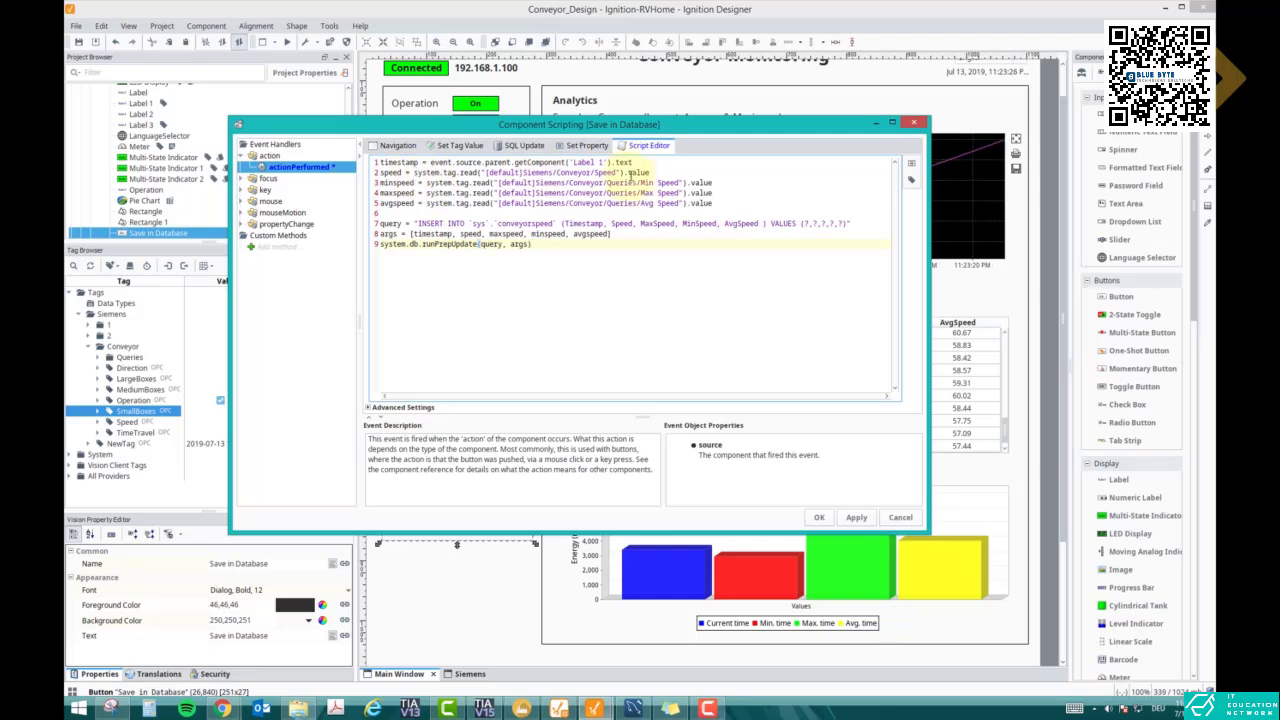
drag(649, 172, 370, 175)
key(BackSpace)
key(BackSpace)
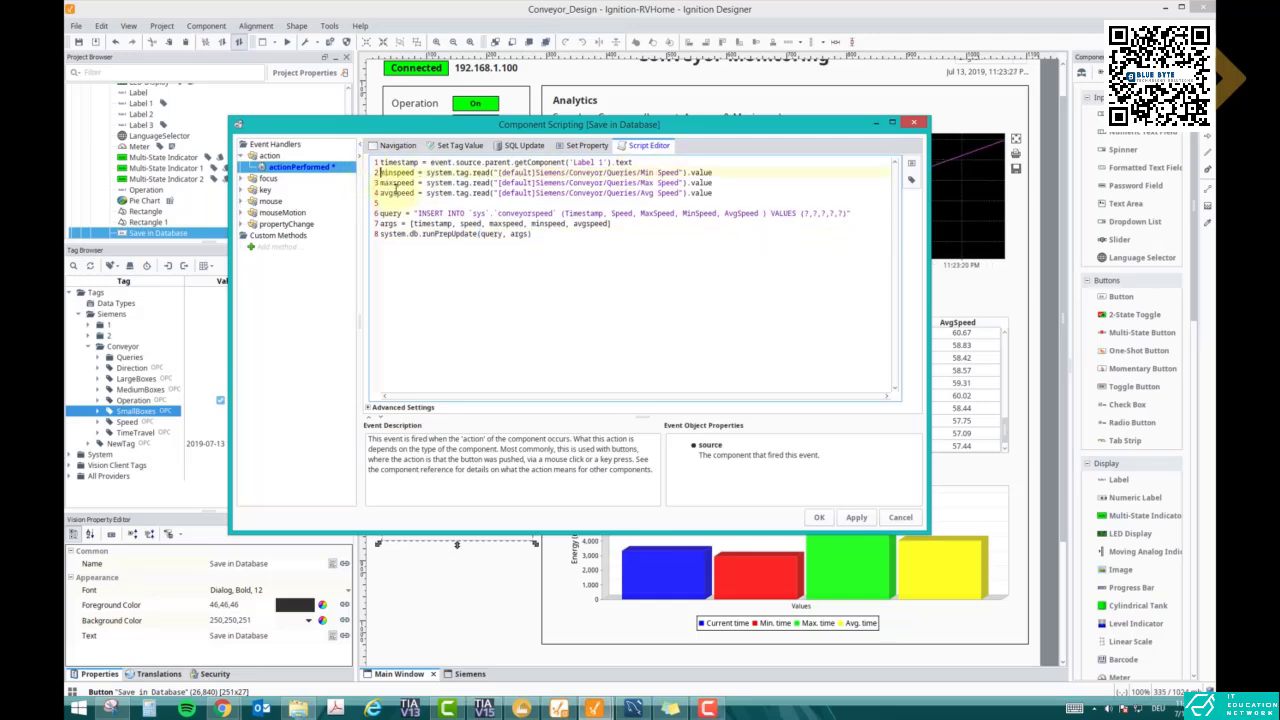
Step: Rename the minspeed variable on line 2 to large and the maxspeed variable on line 3 to medium
click(394, 172)
text(large)
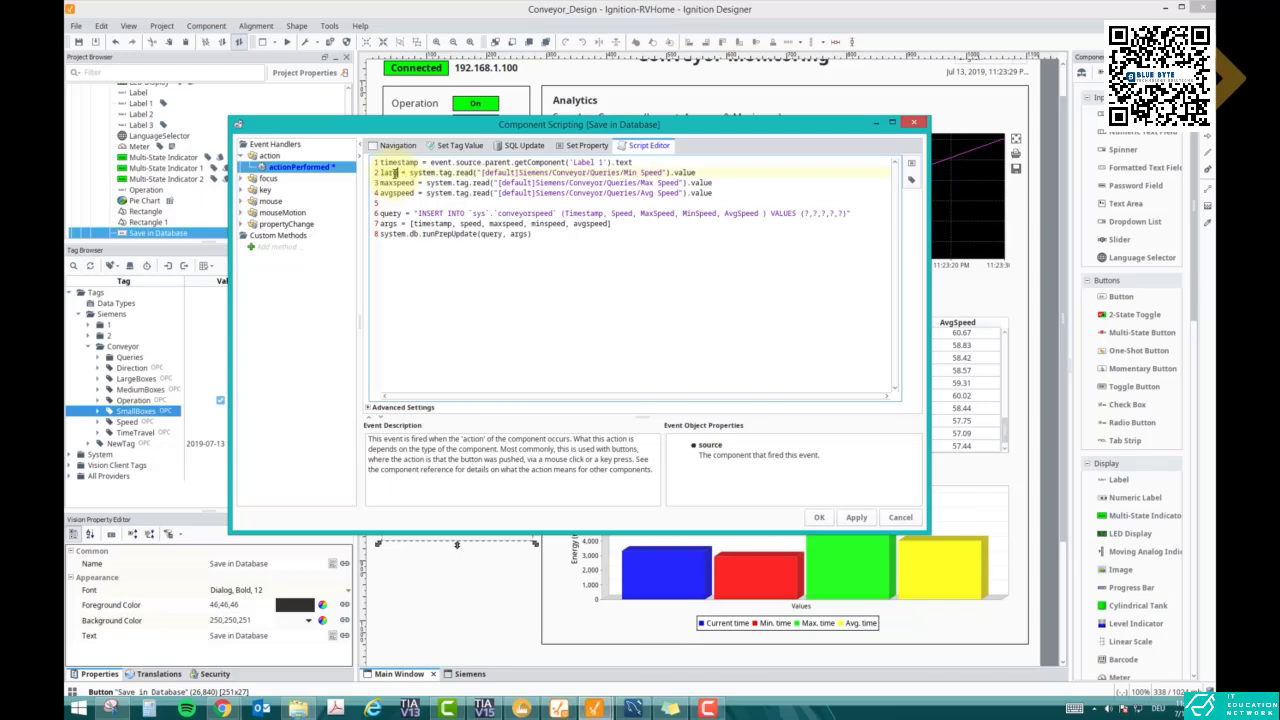
key(Down)
key(Delete)
key(Delete)
key(Delete)
key(BackSpace)
key(BackSpace)
key(BackSpace)
key(BackSpace)
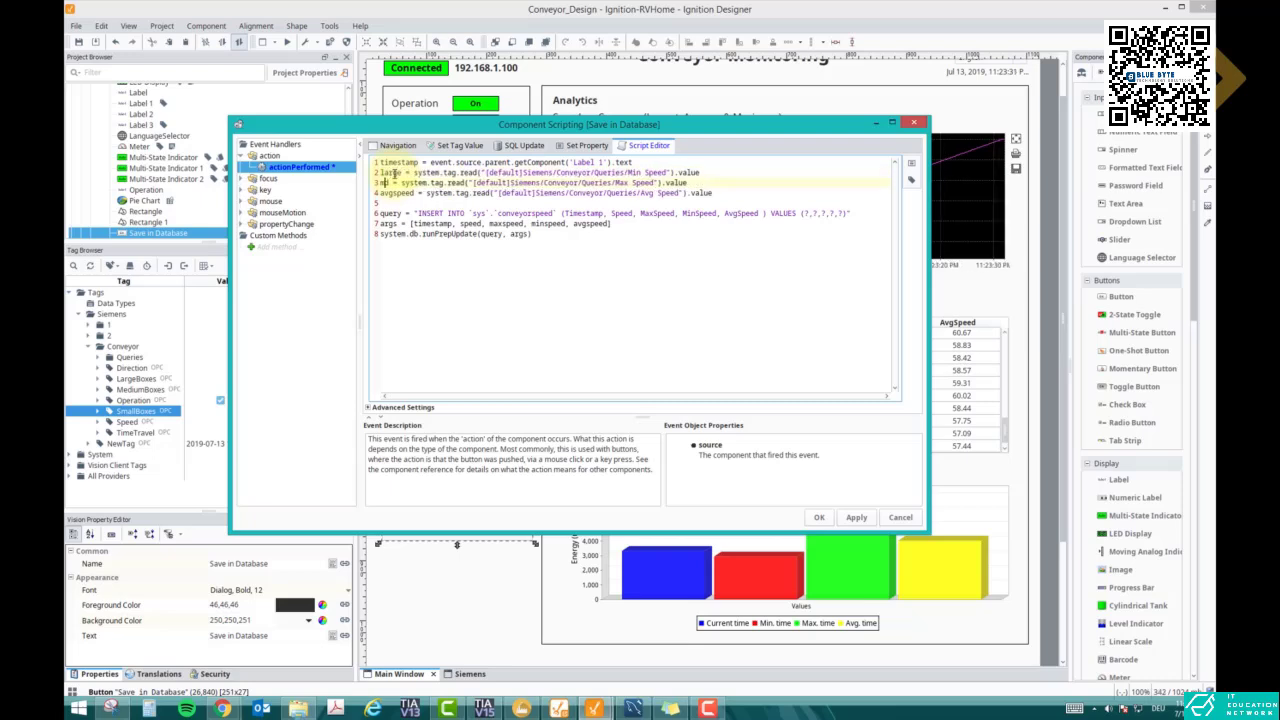
text(e)
key(BackSpace)
key(BackSpace)
text(medium)
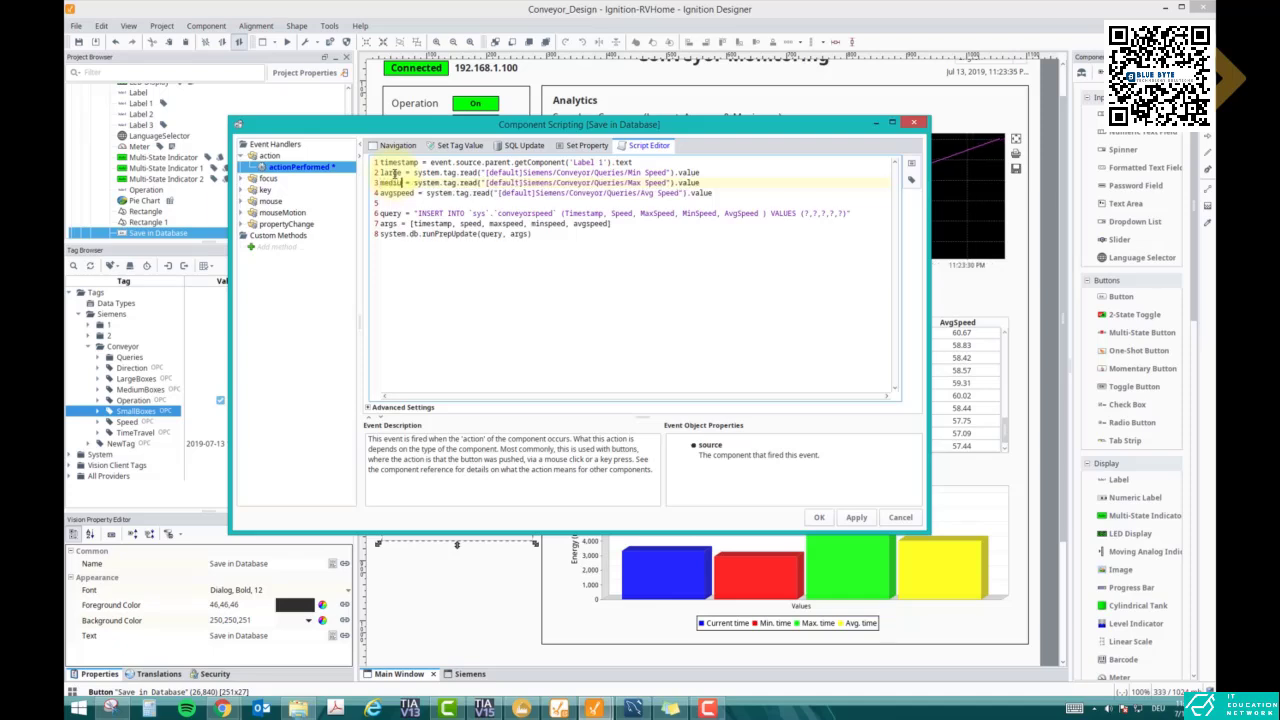
Step: Rename the avgspeed variable on line 4 of the script to small
key(BackSpace)
key(BackSpace)
key(BackSpace)
key(BackSpace)
key(BackSpace)
key(BackSpace)
key(BackSpace)
key(BackSpace)
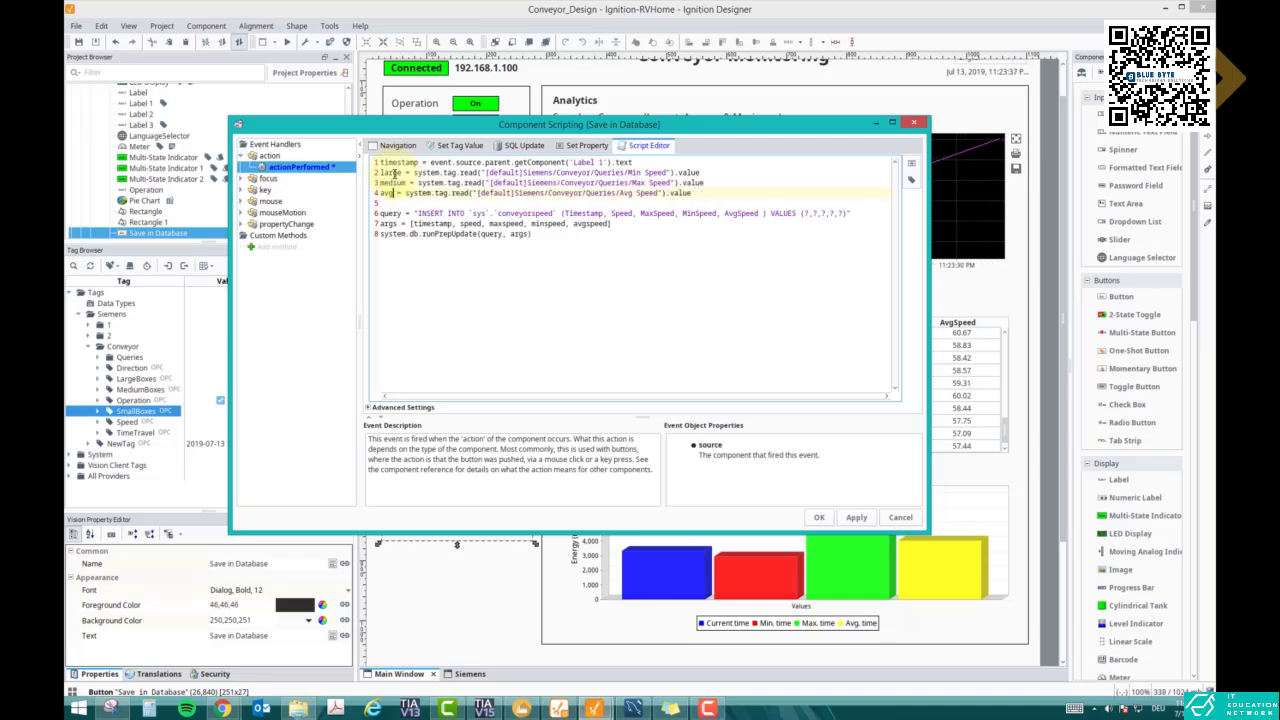
text(small)
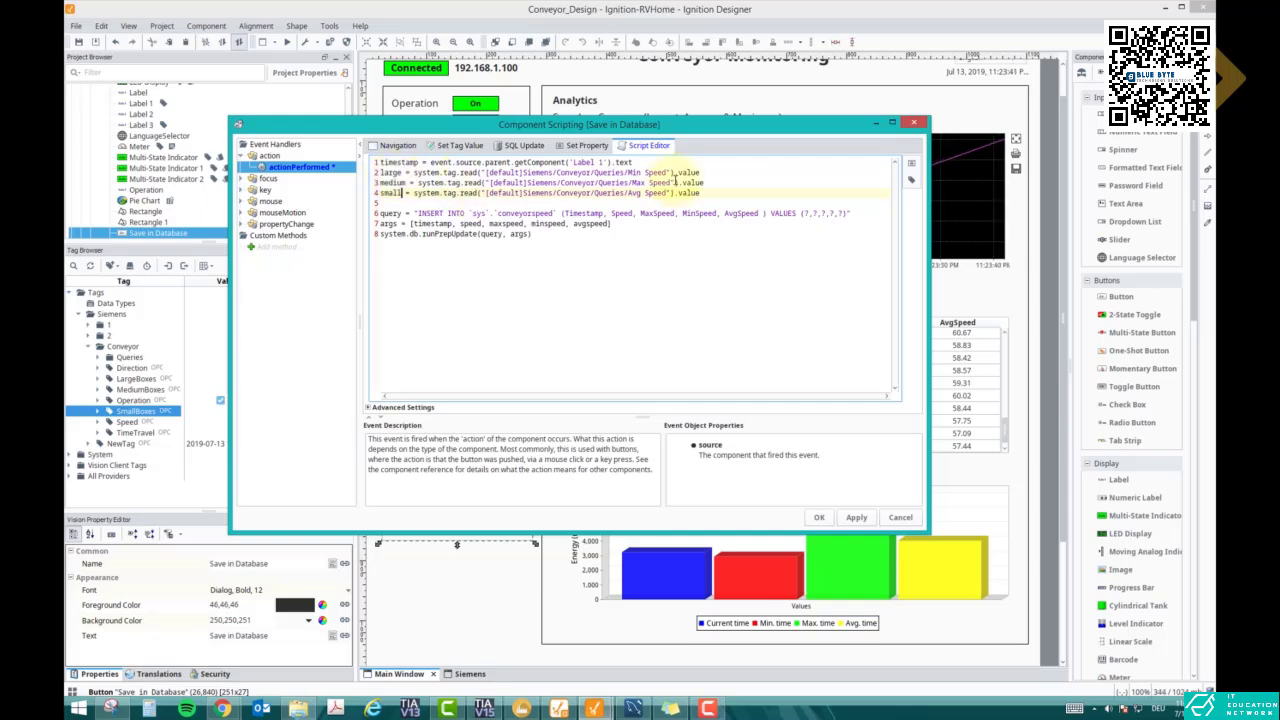
Step: Replace the tag path on the large line with the tag [default]Siemens/Conveyor/LargeBoxes
drag(667, 173, 497, 172)
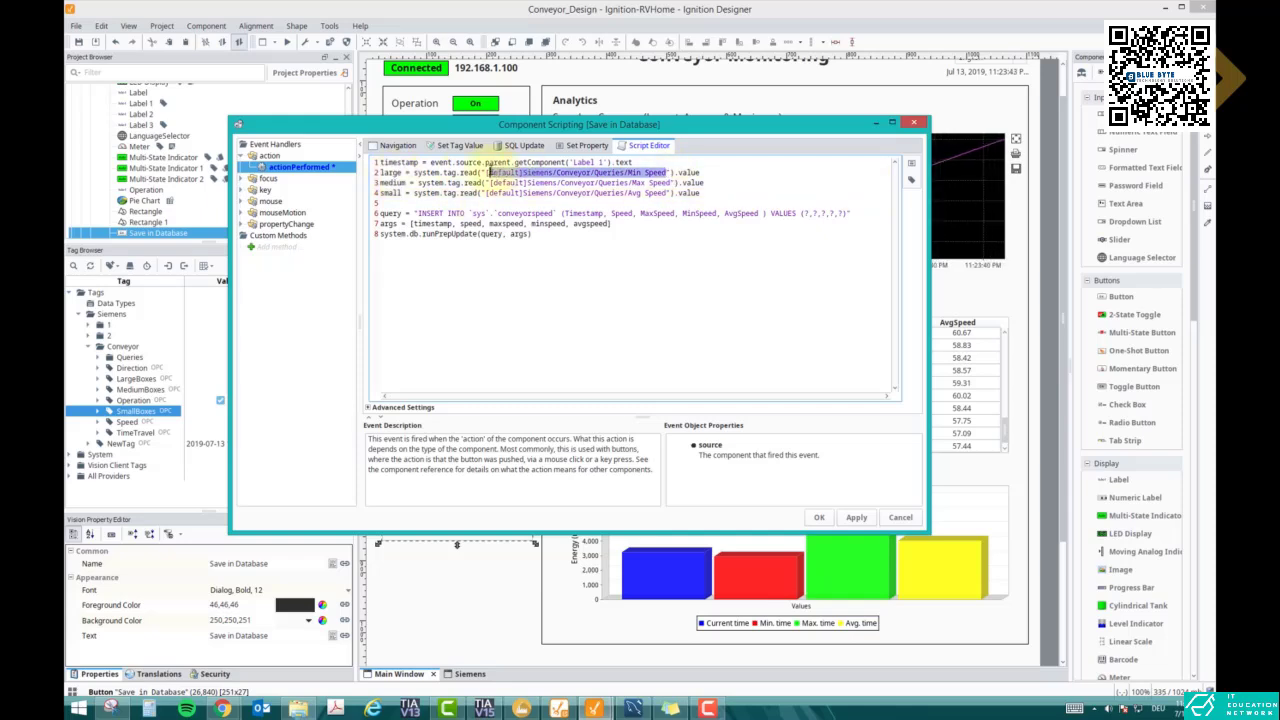
key(Delete)
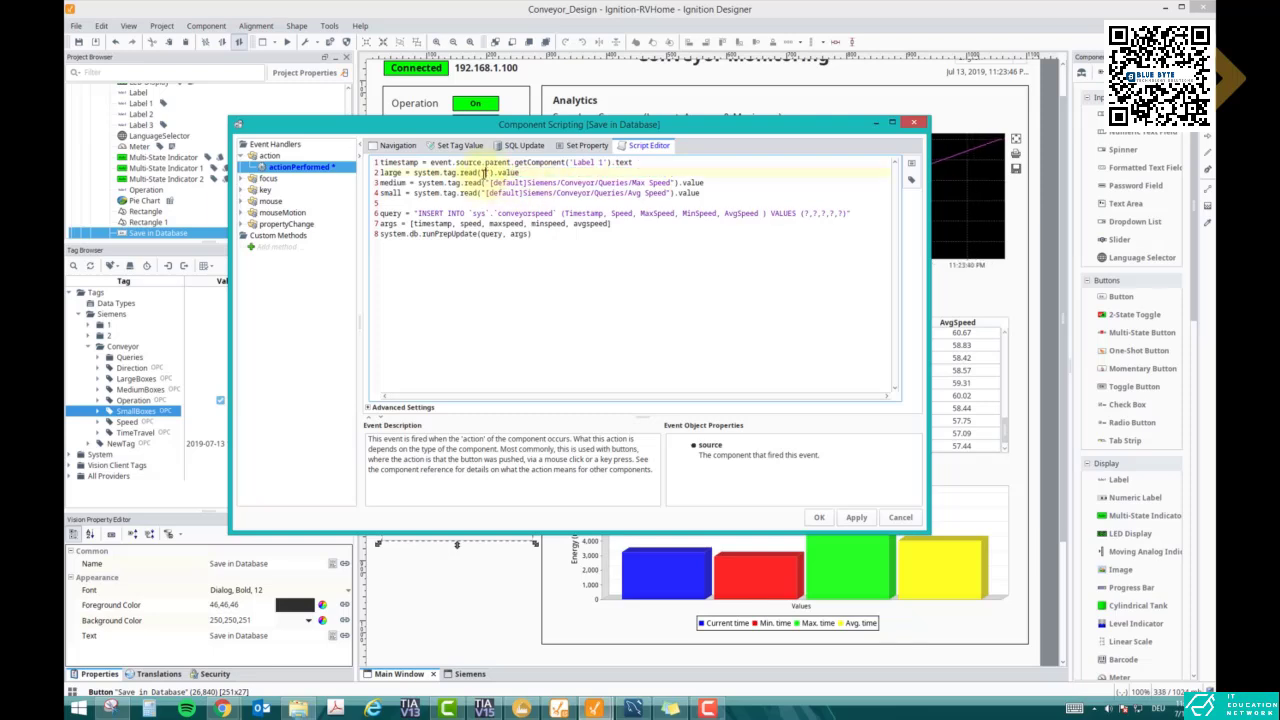
click(911, 180)
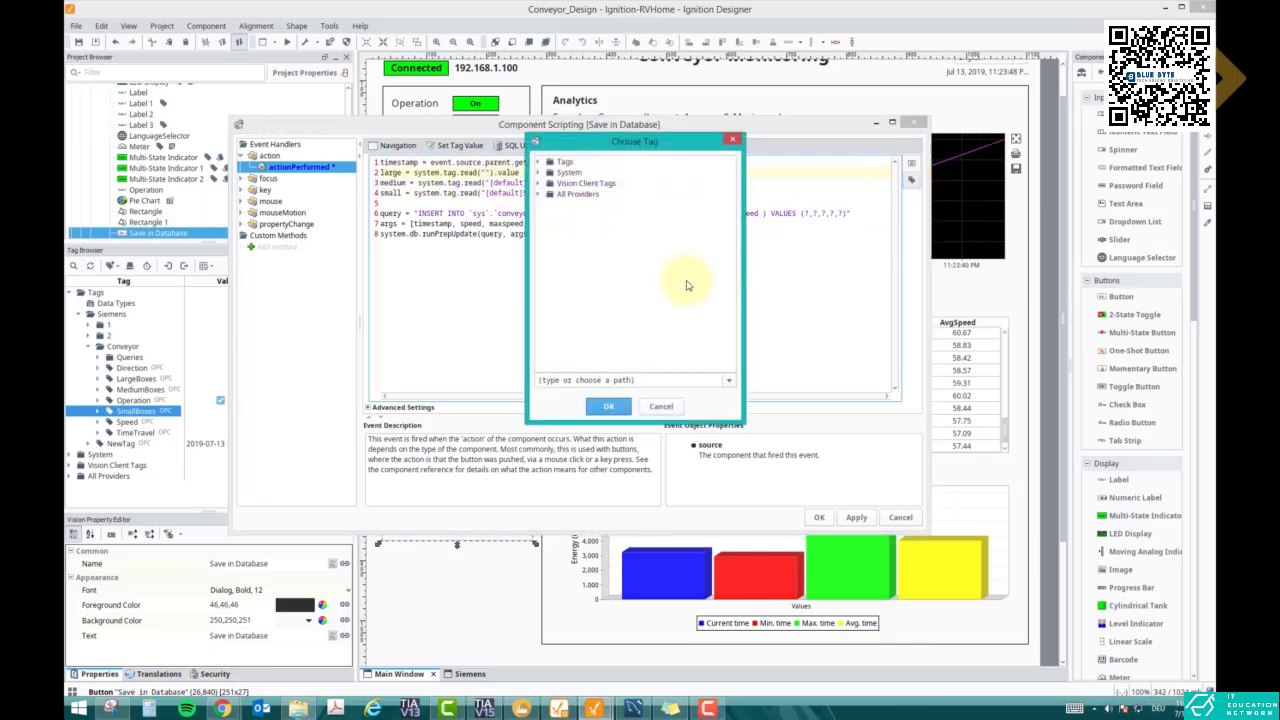
click(541, 162)
click(550, 173)
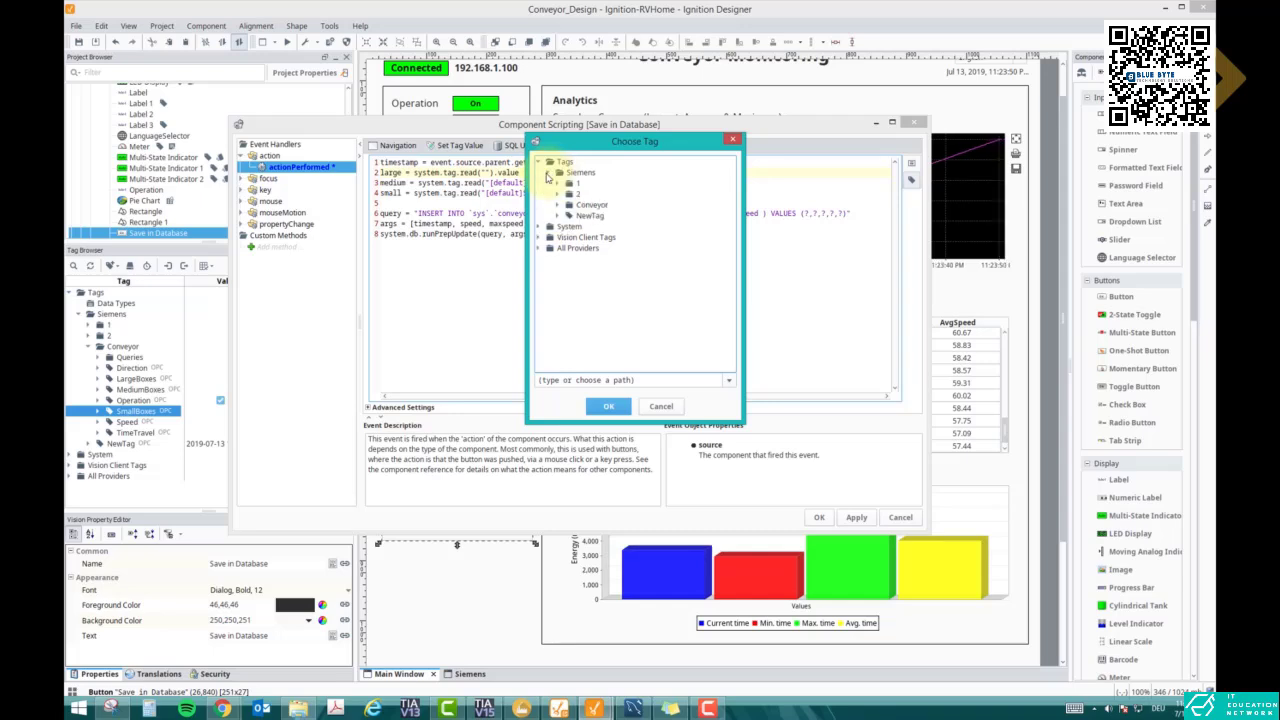
click(558, 204)
click(567, 215)
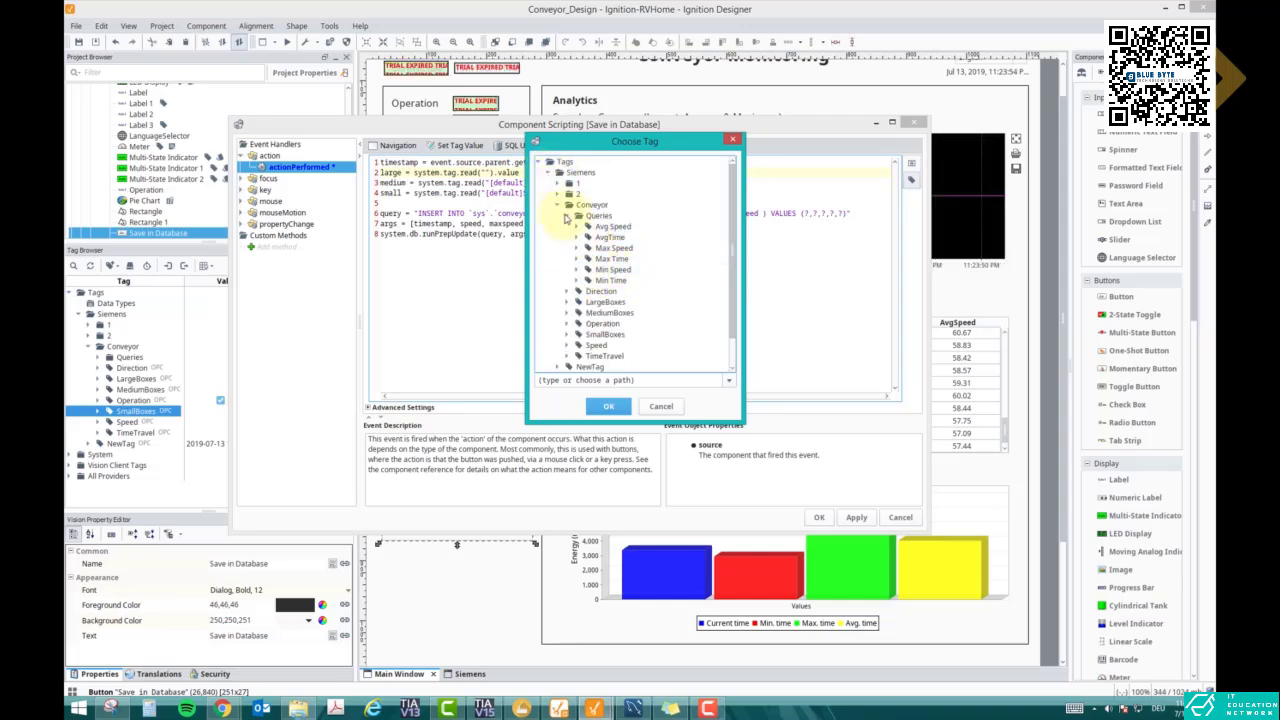
click(568, 216)
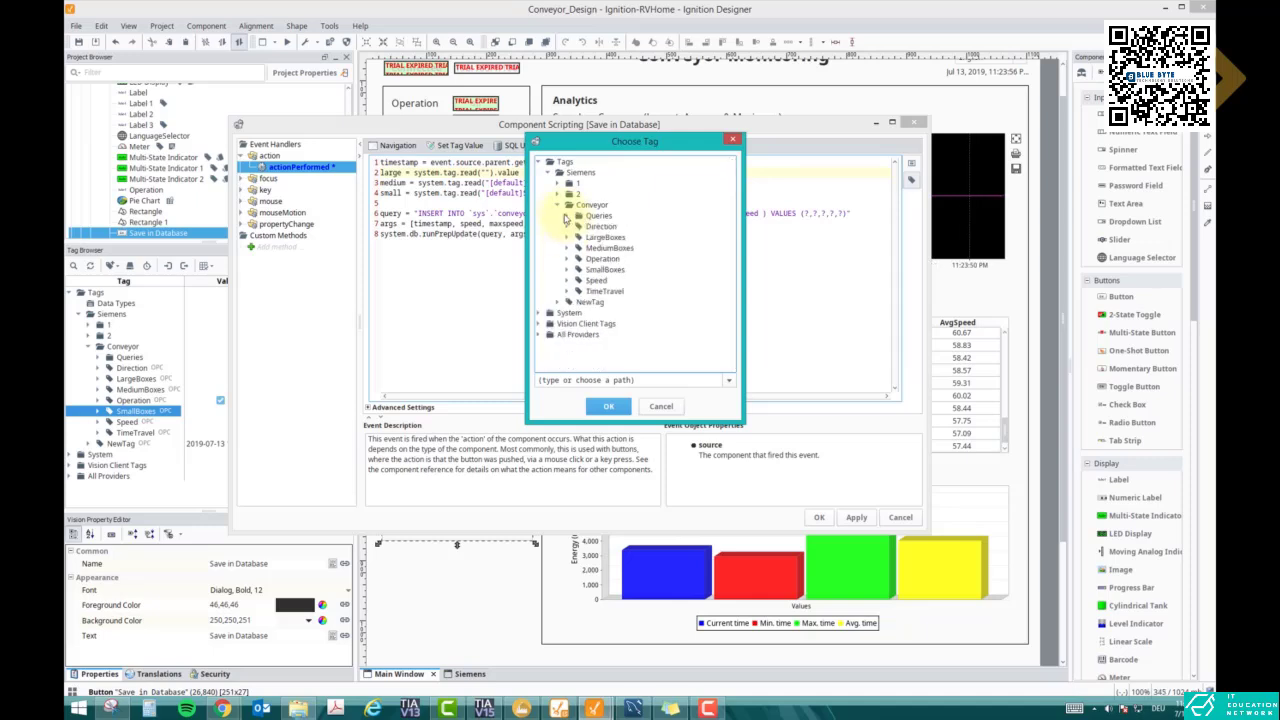
click(600, 269)
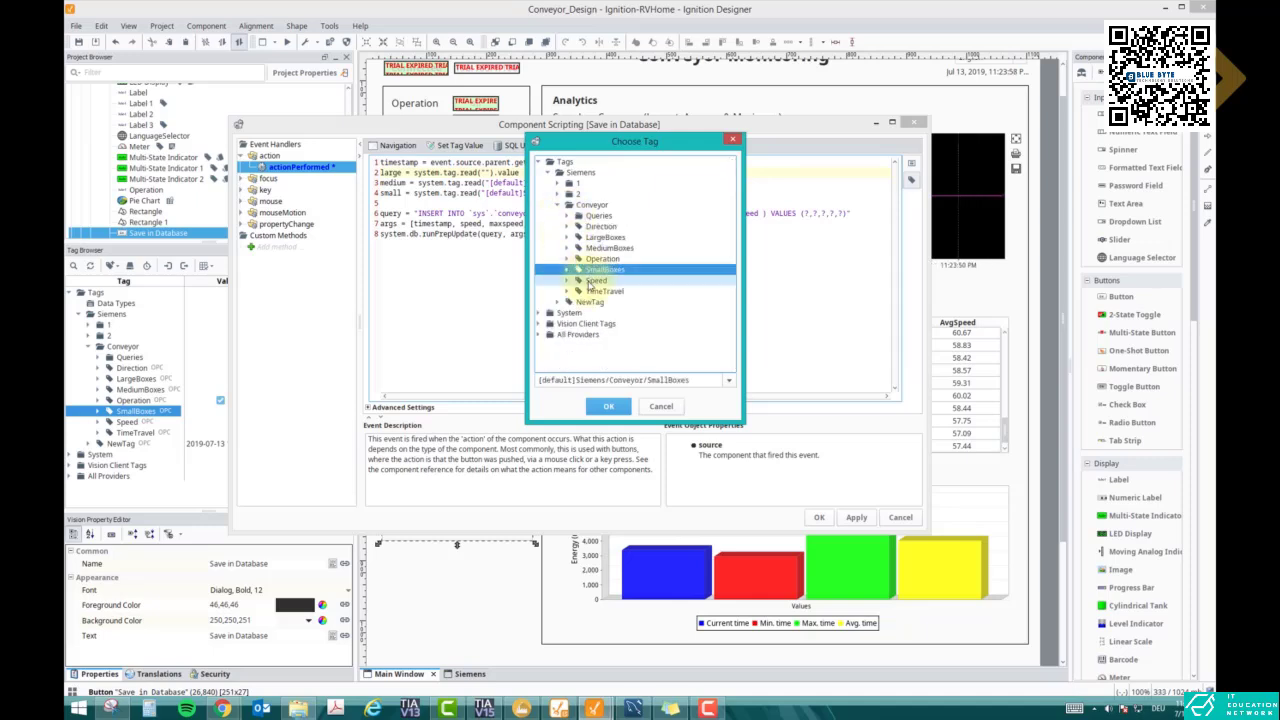
click(605, 237)
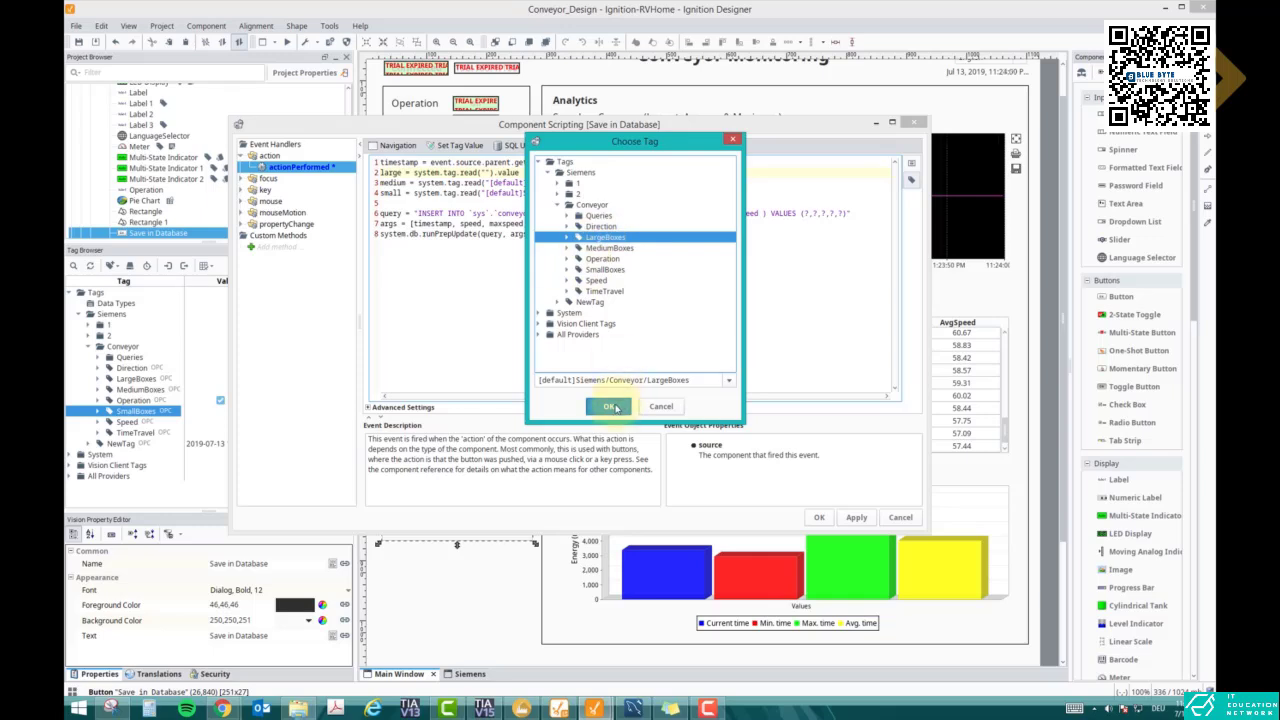
click(608, 406)
Step: Replace the tag path on the medium line with the tag [default]Siemens/Conveyor/MediumBoxes
drag(671, 183, 490, 184)
key(Delete)
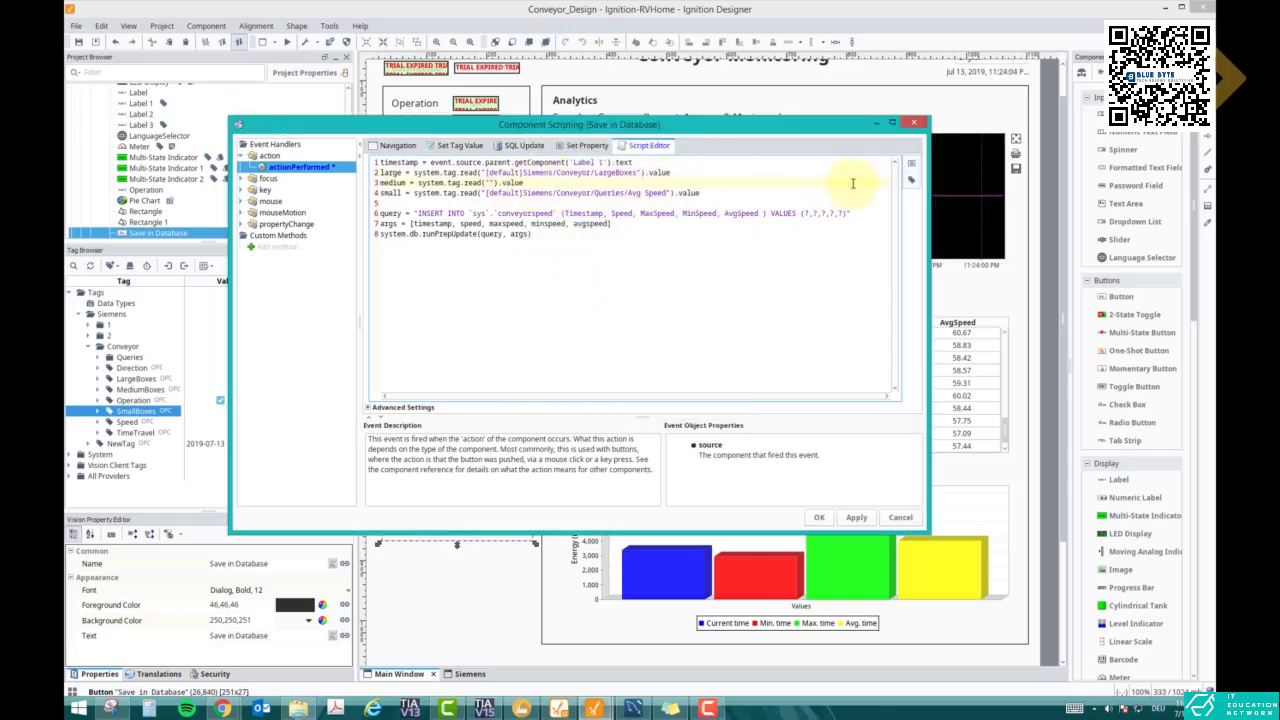
click(911, 179)
click(538, 161)
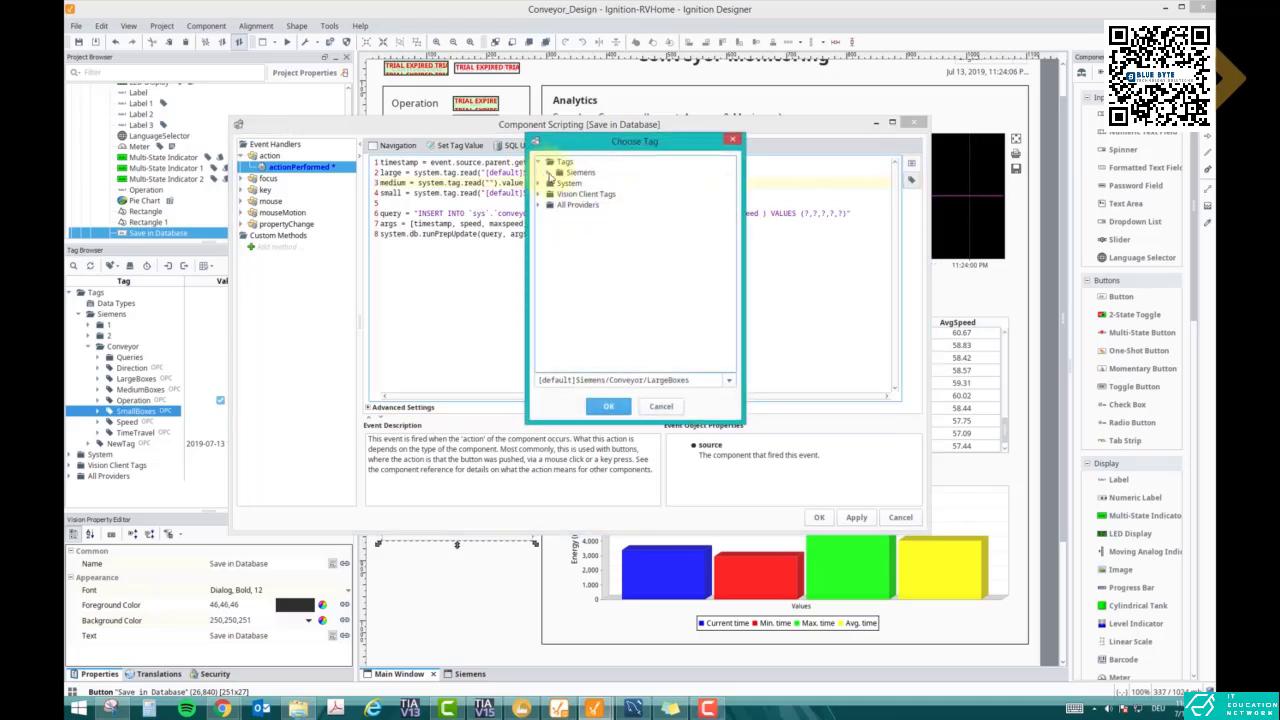
click(558, 205)
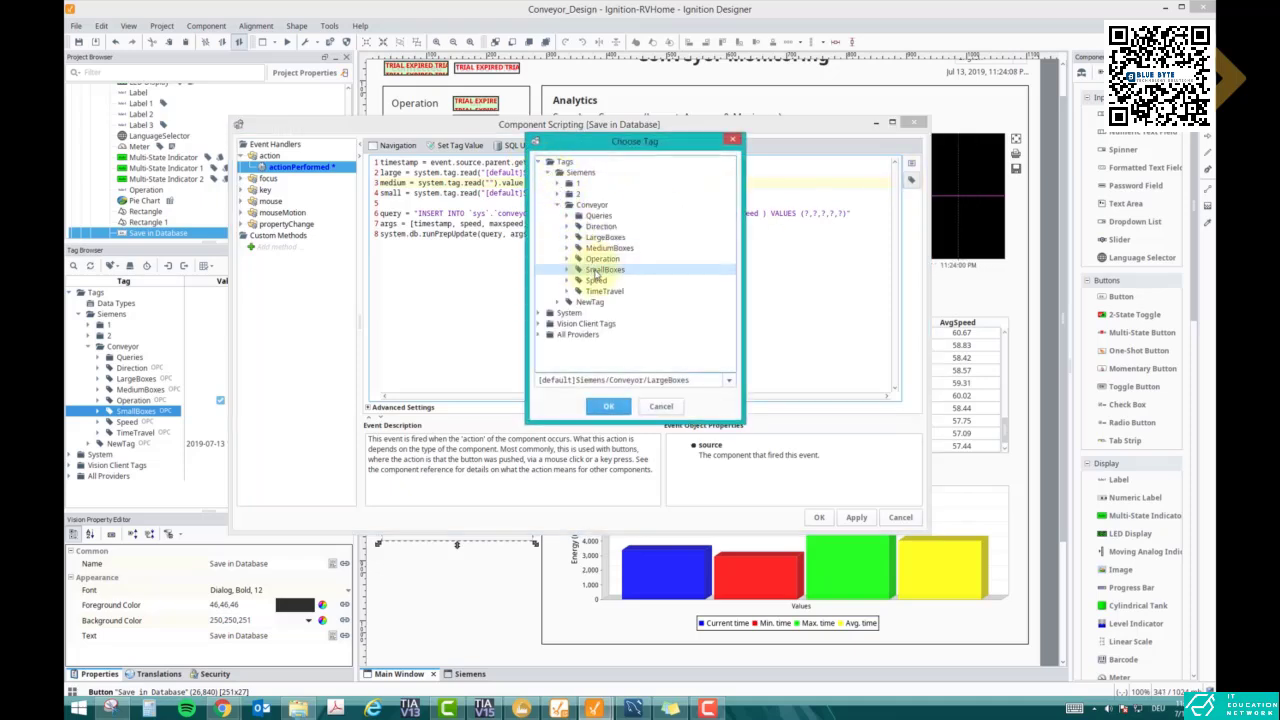
click(608, 247)
click(608, 406)
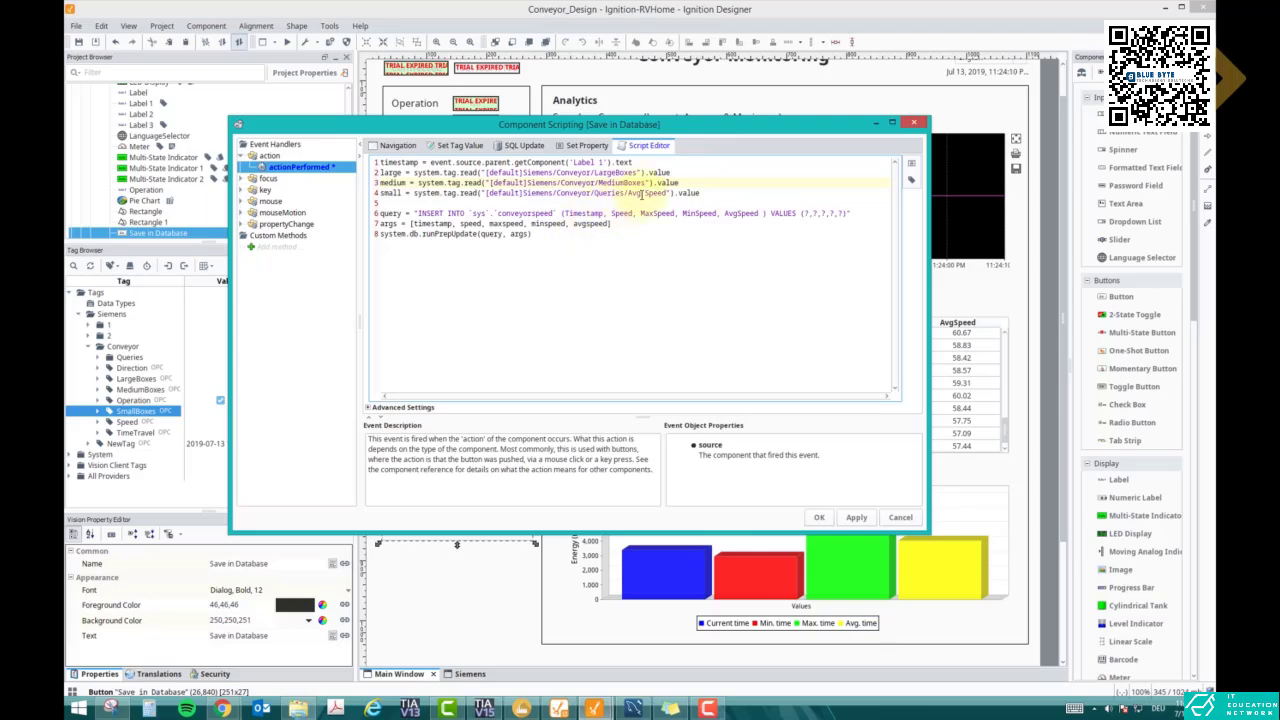
Step: Replace the tag path on the small line with the tag [default]Siemens/Conveyor/SmallBoxes
drag(666, 194, 486, 193)
key(BackSpace)
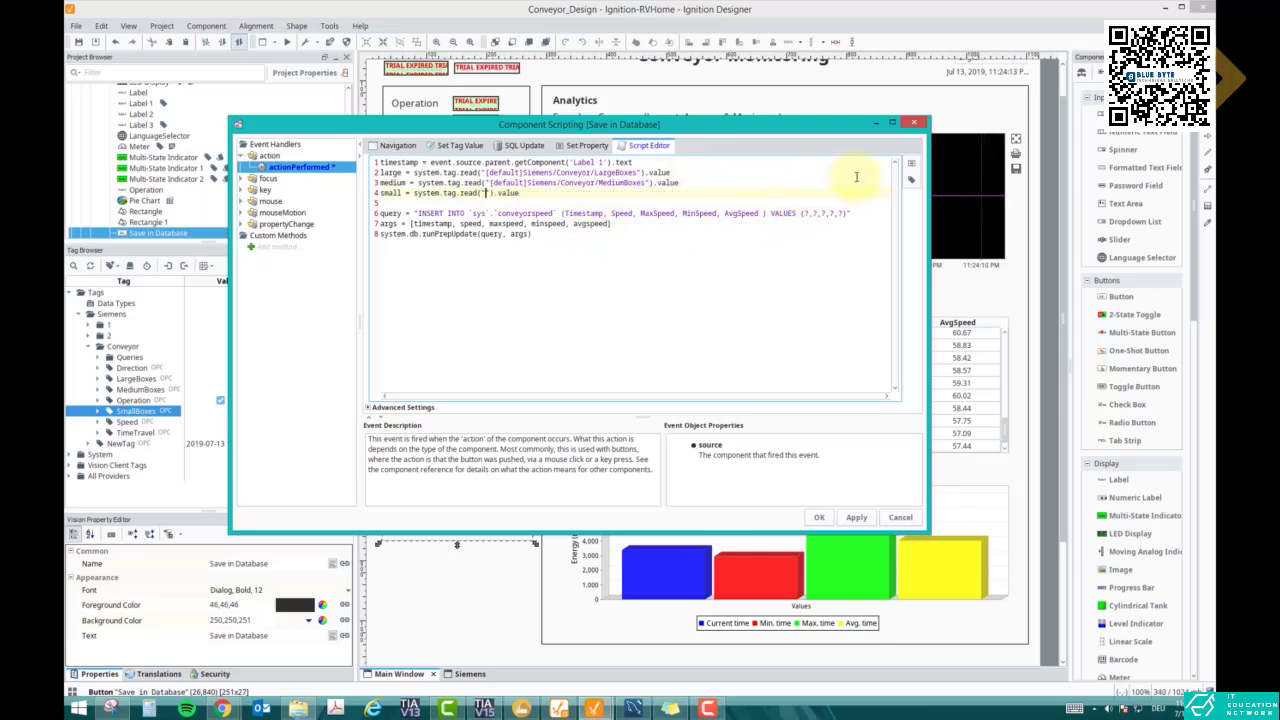
click(911, 179)
click(542, 162)
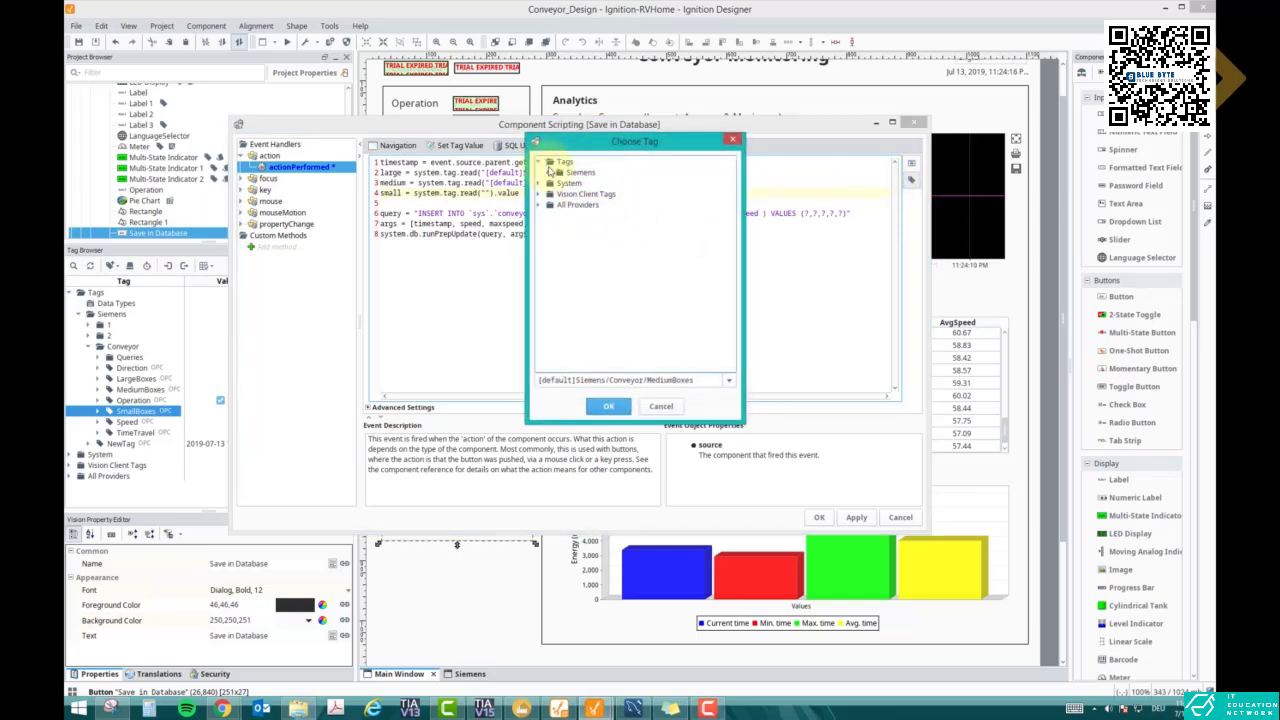
click(550, 172)
click(558, 204)
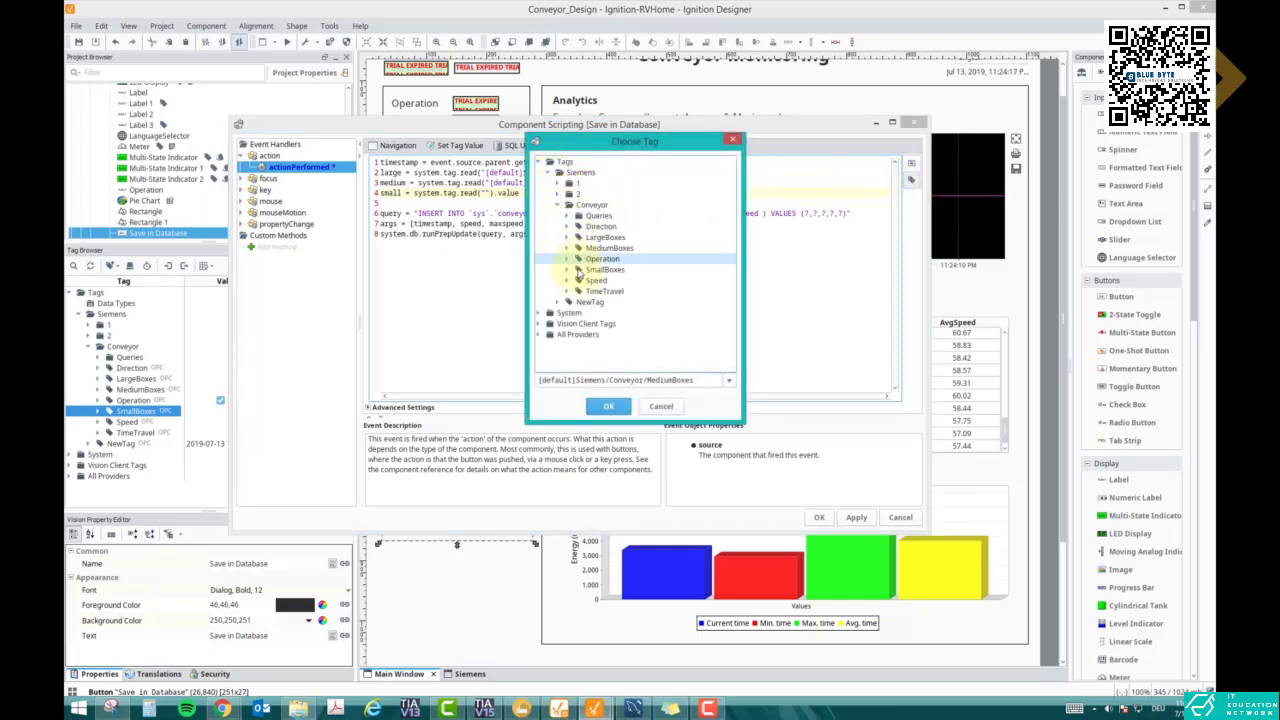
click(598, 270)
click(608, 406)
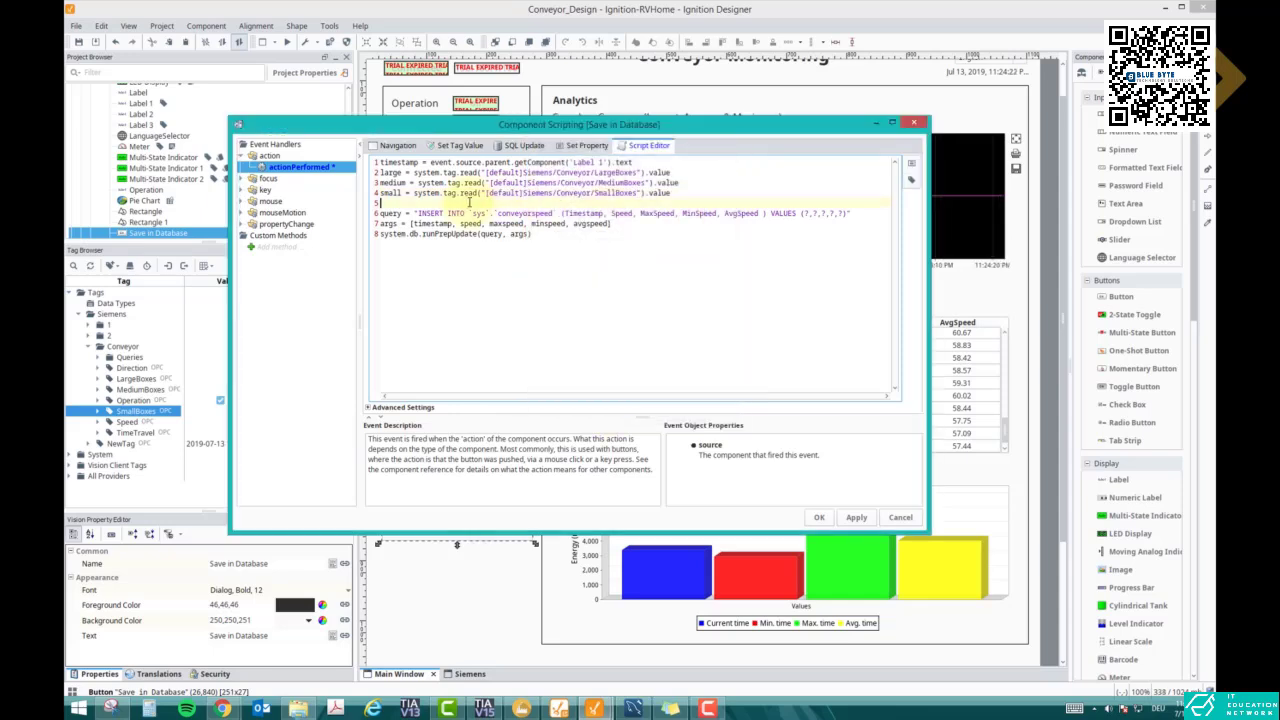
Step: Change the INSERT query's table to boxcount and rename its Speed, MaxSpeed and MinSpeed columns to large, medium and small
double_click(520, 213)
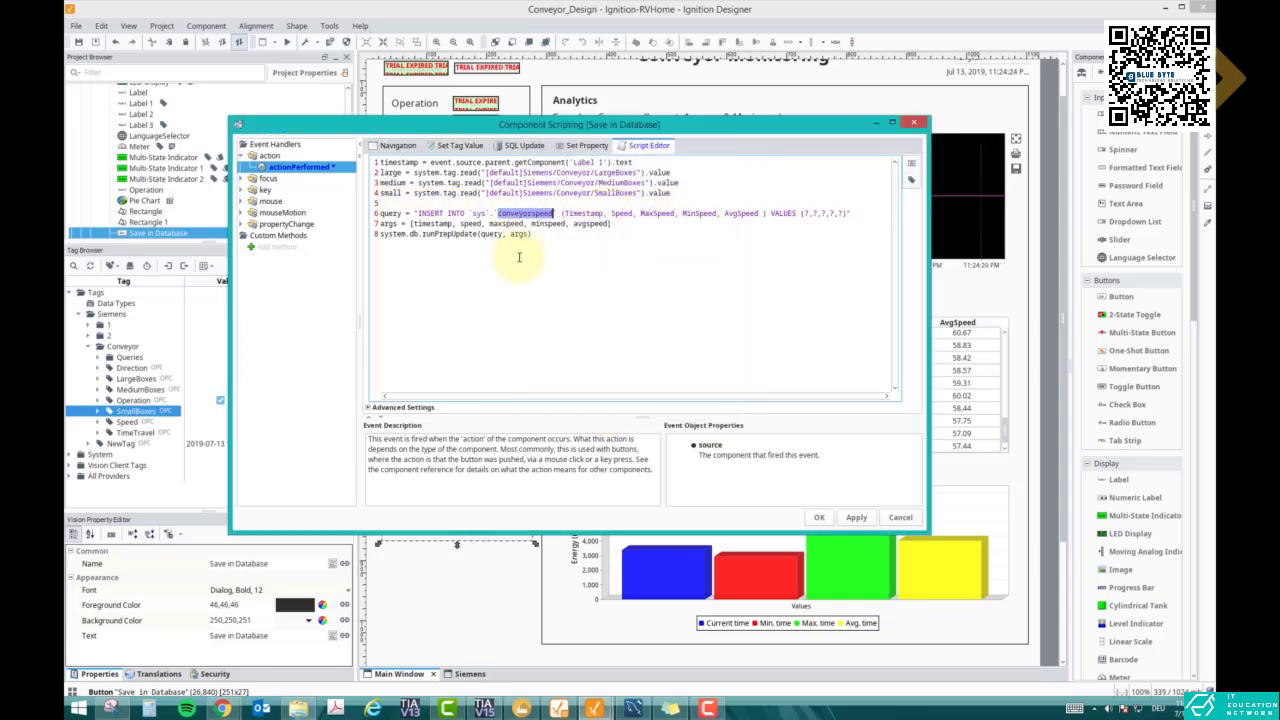
text(boxcount)
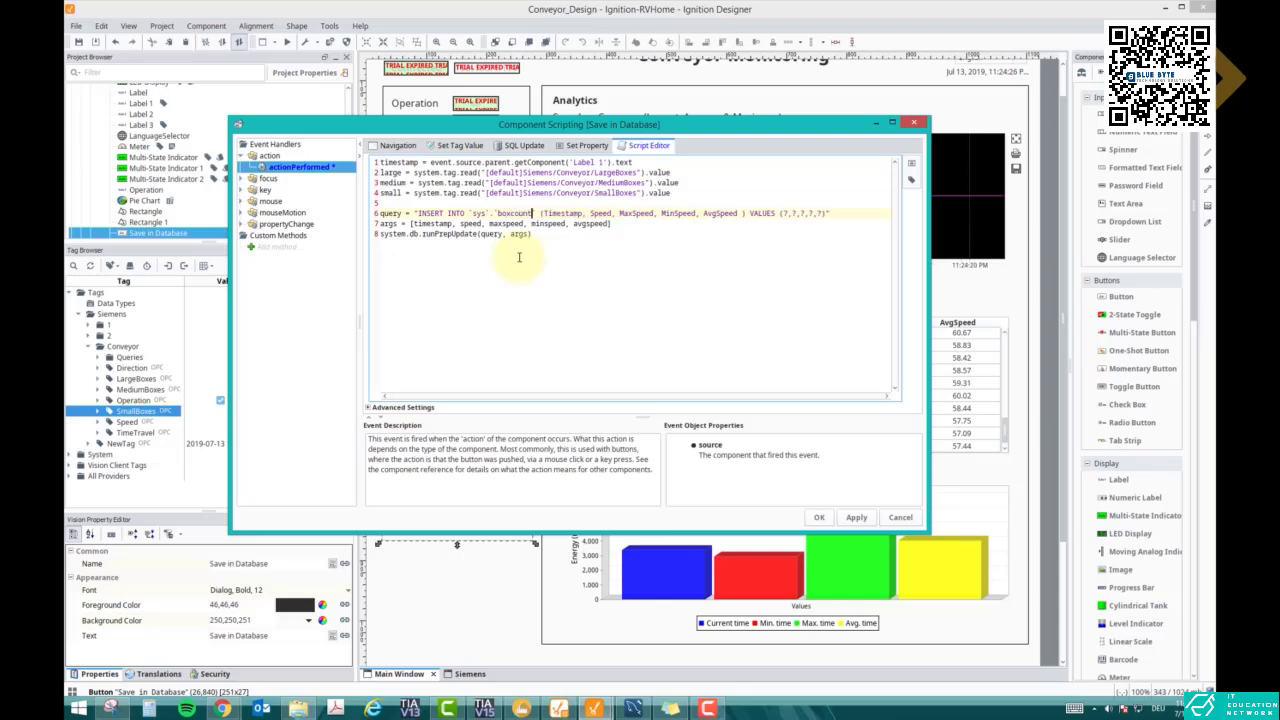
double_click(601, 214)
text(large)
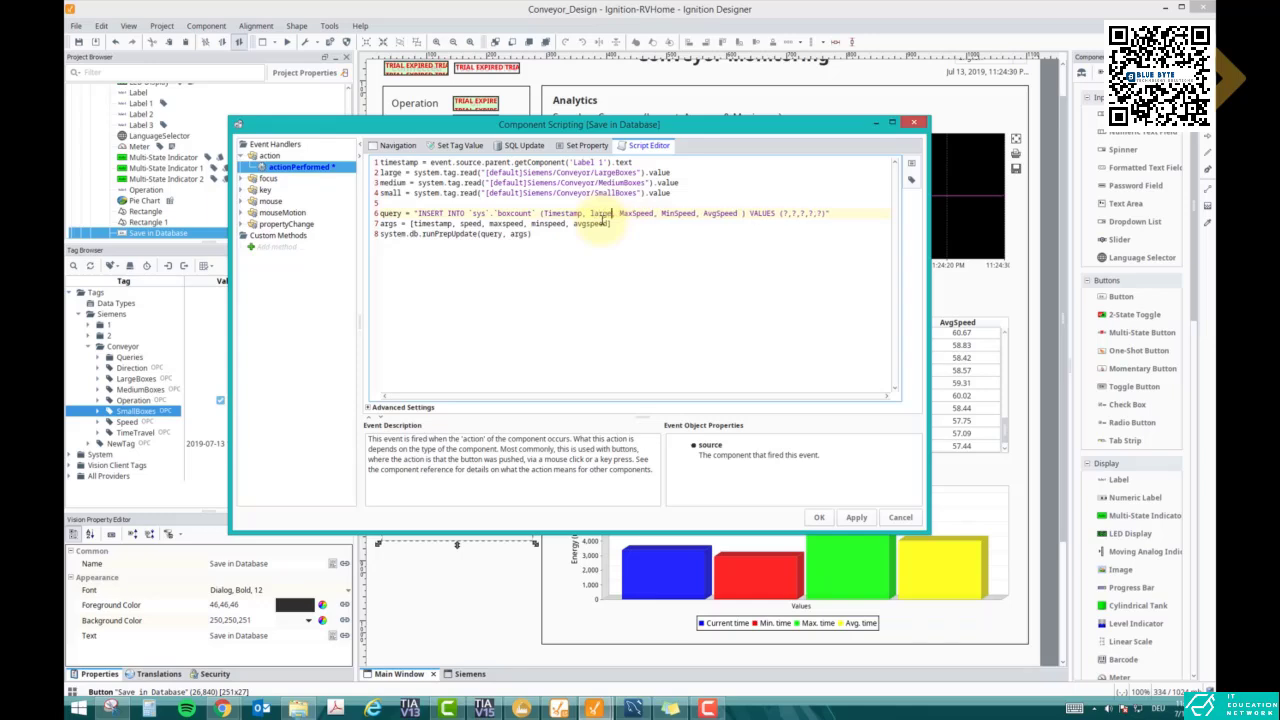
double_click(633, 214)
text(medium, )
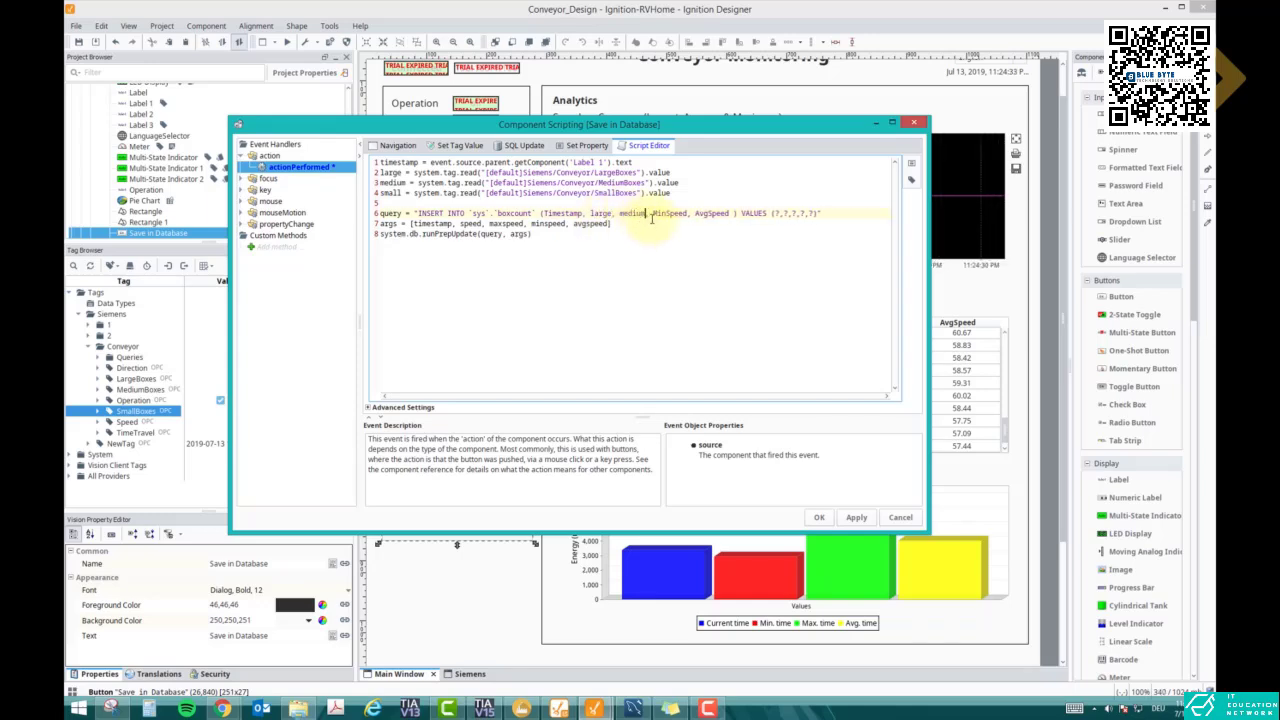
text(small)
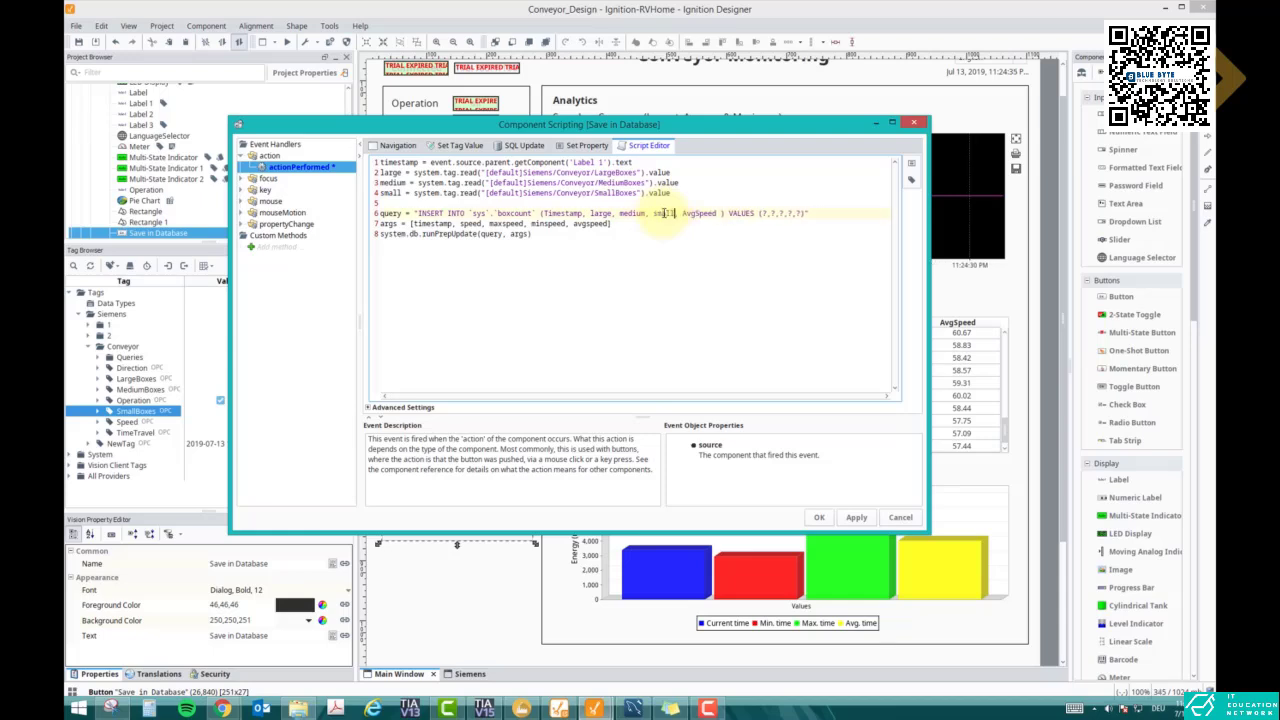
Step: Remove the AvgSpeed column and one question-mark placeholder from the INSERT query, leaving VALUES (?,?,?,?)
double_click(698, 212)
key(BackSpace)
key(BackSpace)
key(BackSpace)
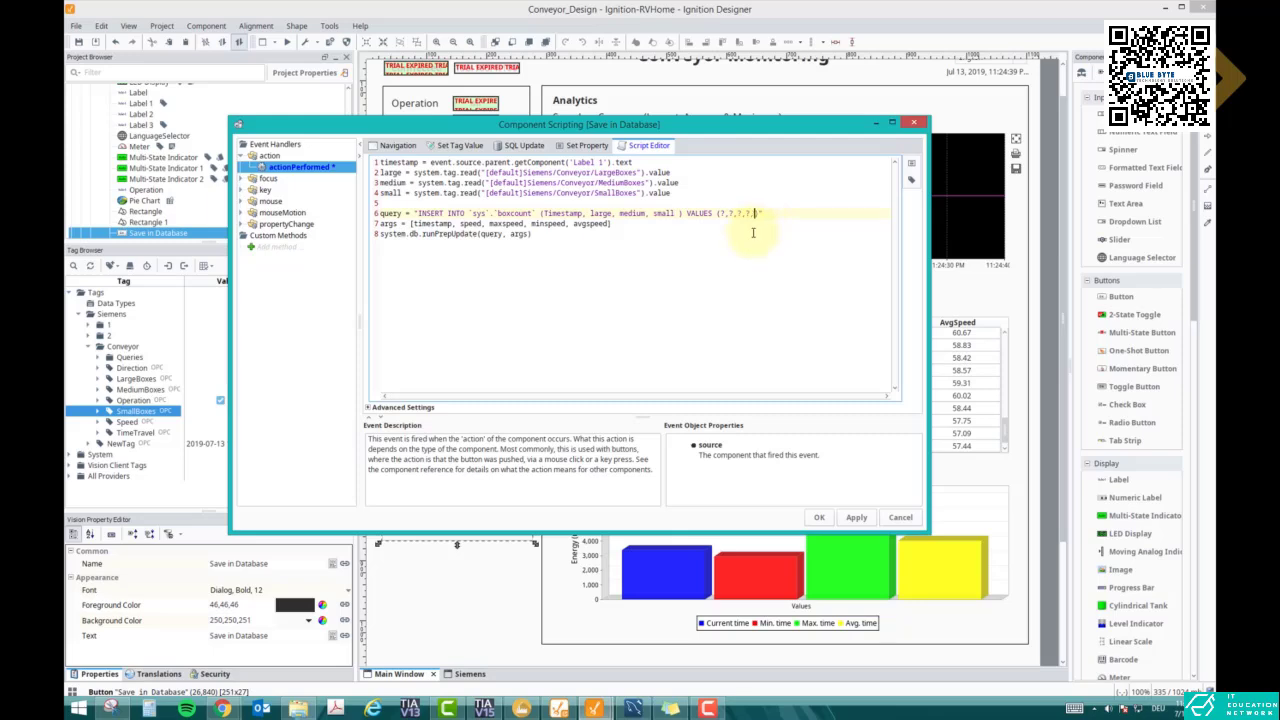
key(BackSpace)
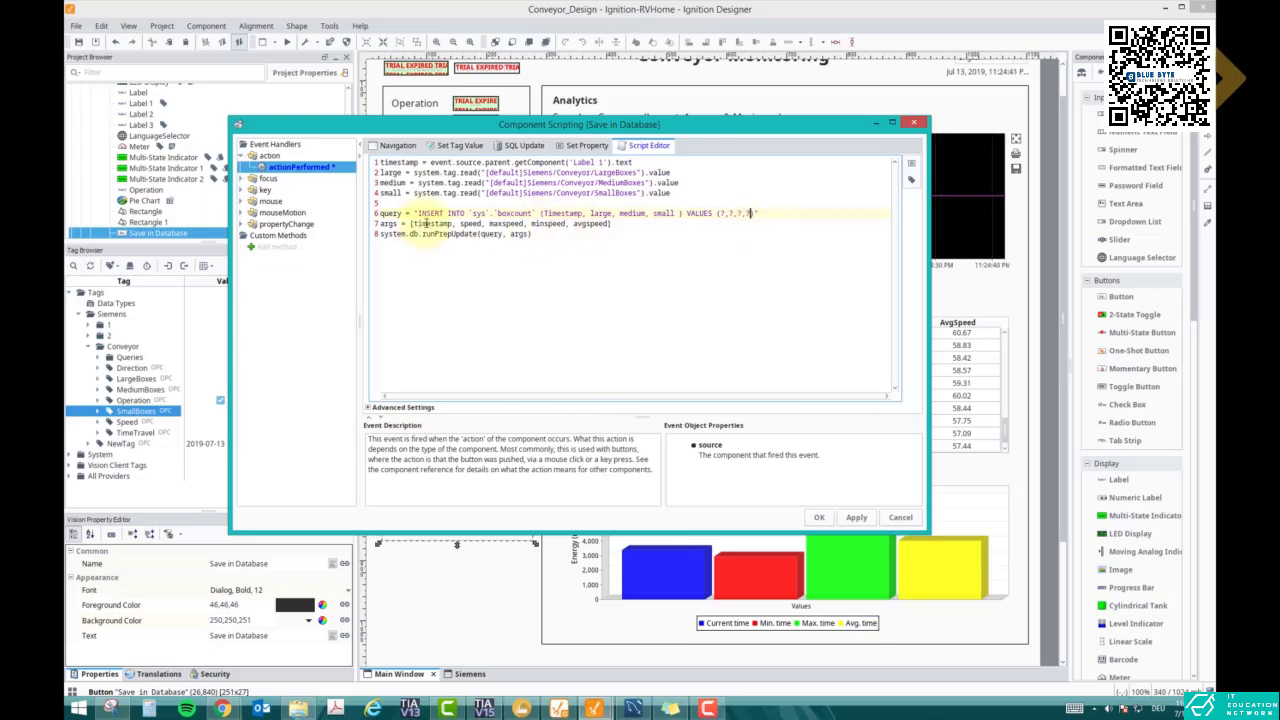
Step: Rewrite the args list on line 7 as [timestamp, large, medium, small], deleting avgspeed
text(large, )
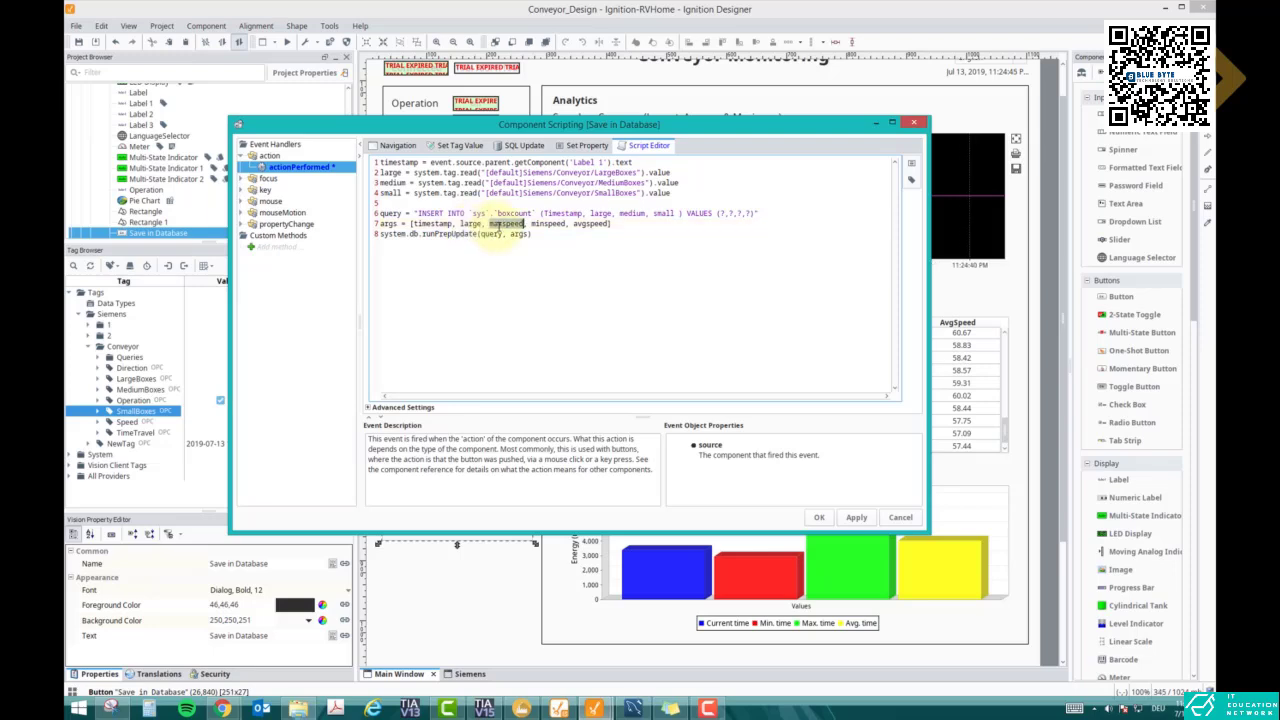
text(medium, )
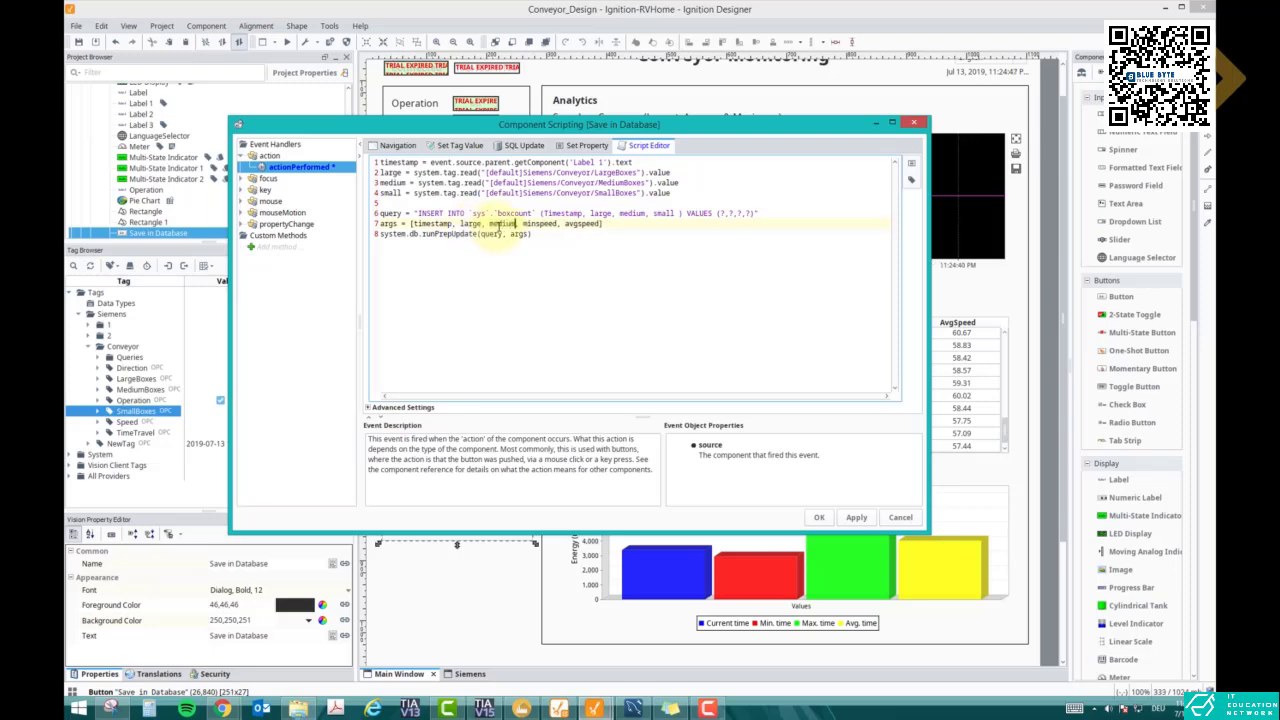
text(smal)
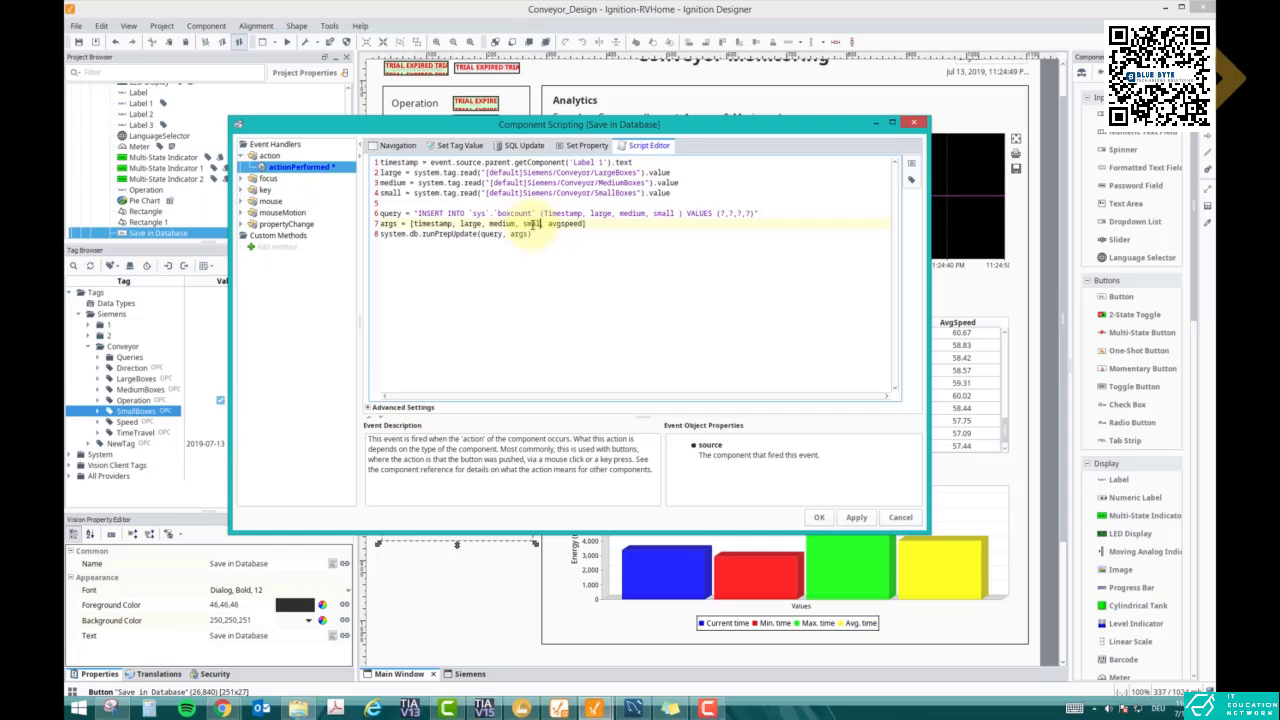
text(l)
key(Delete)
key(Delete)
key(Delete)
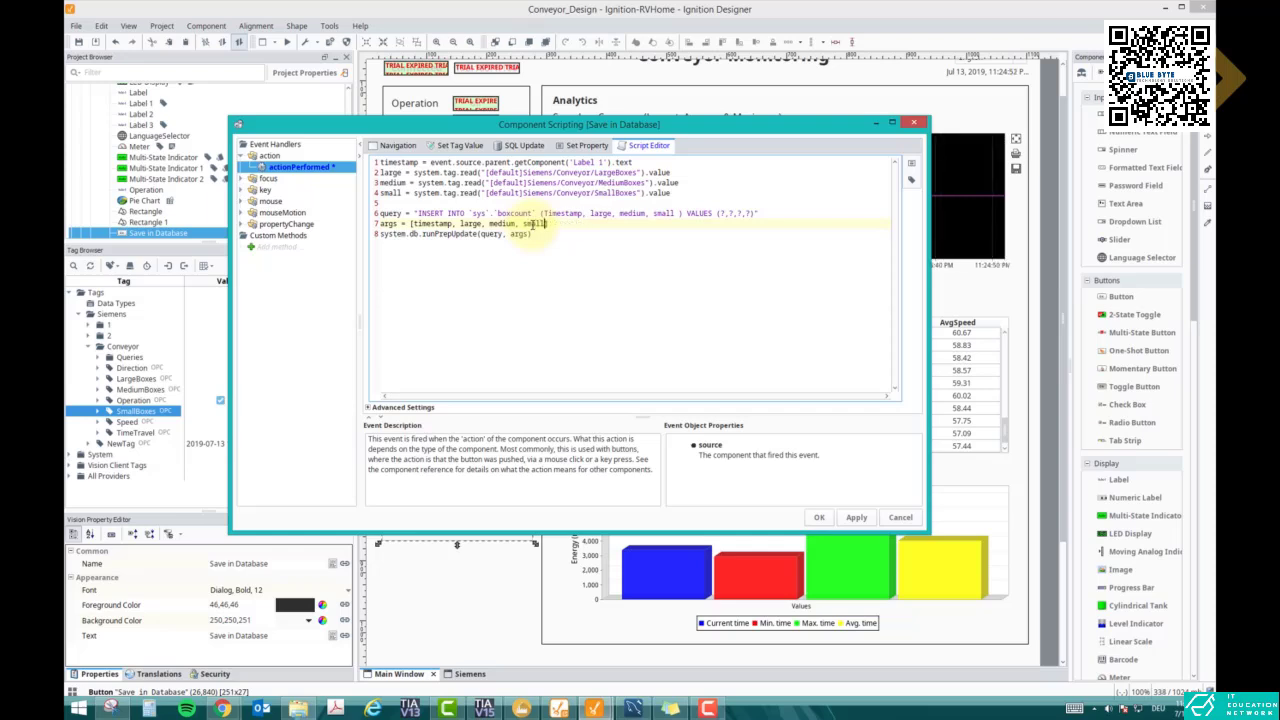
Step: Capitalise the query's column names as Large, Medium and Small to match the database table, and apply and close the script
click(634, 708)
click(634, 708)
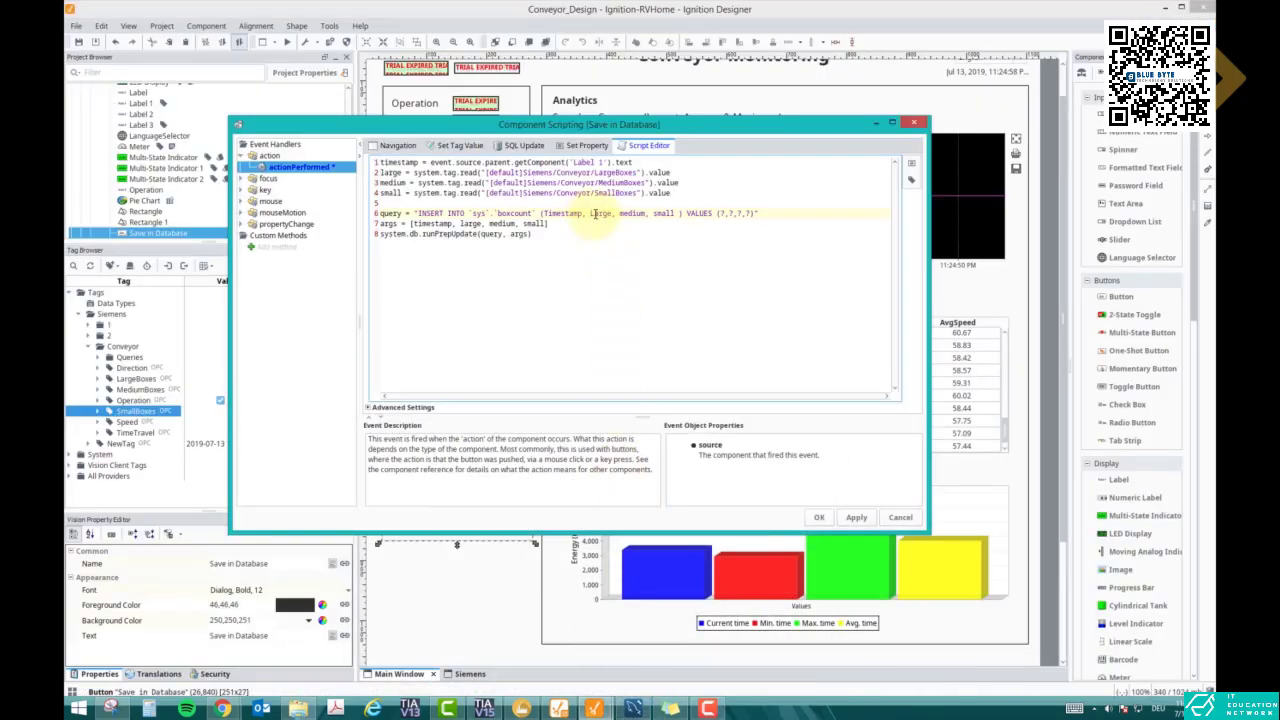
key(Right)
key(Right)
key(Right)
key(Right)
key(Right)
key(Right)
key(Right)
key(BackSpace)
text(M)
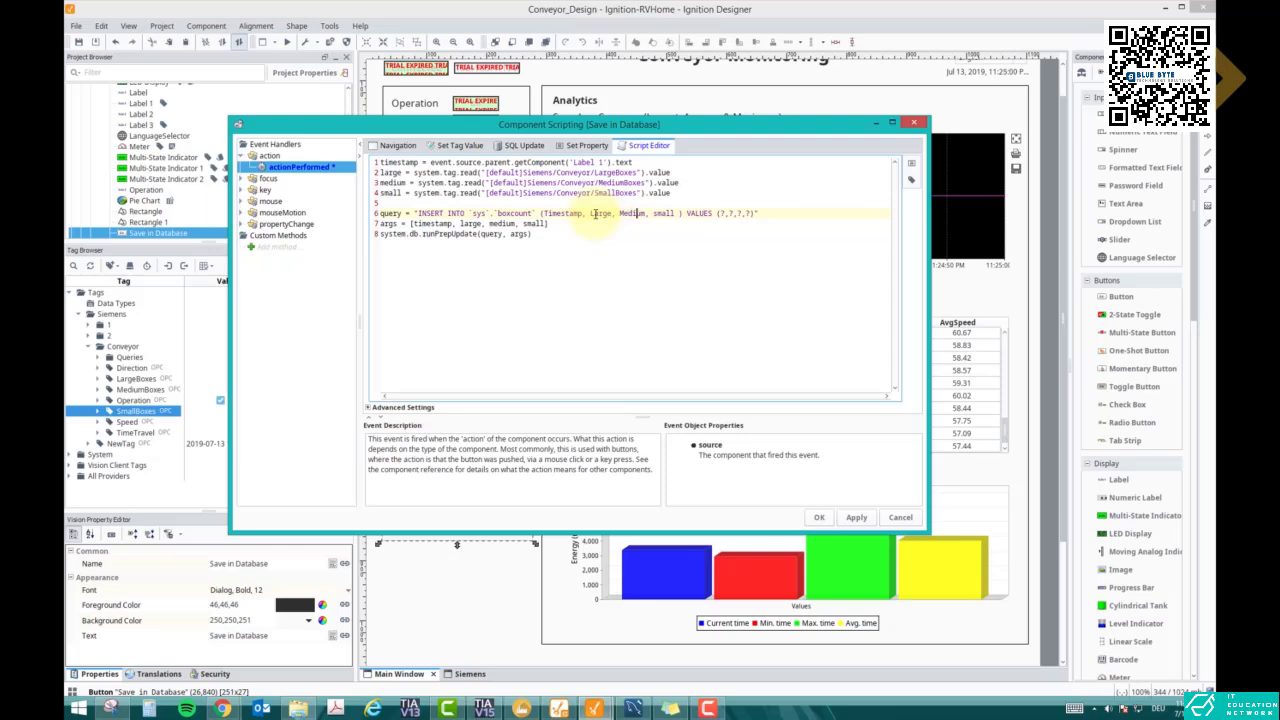
key(Right)
key(Right)
key(Right)
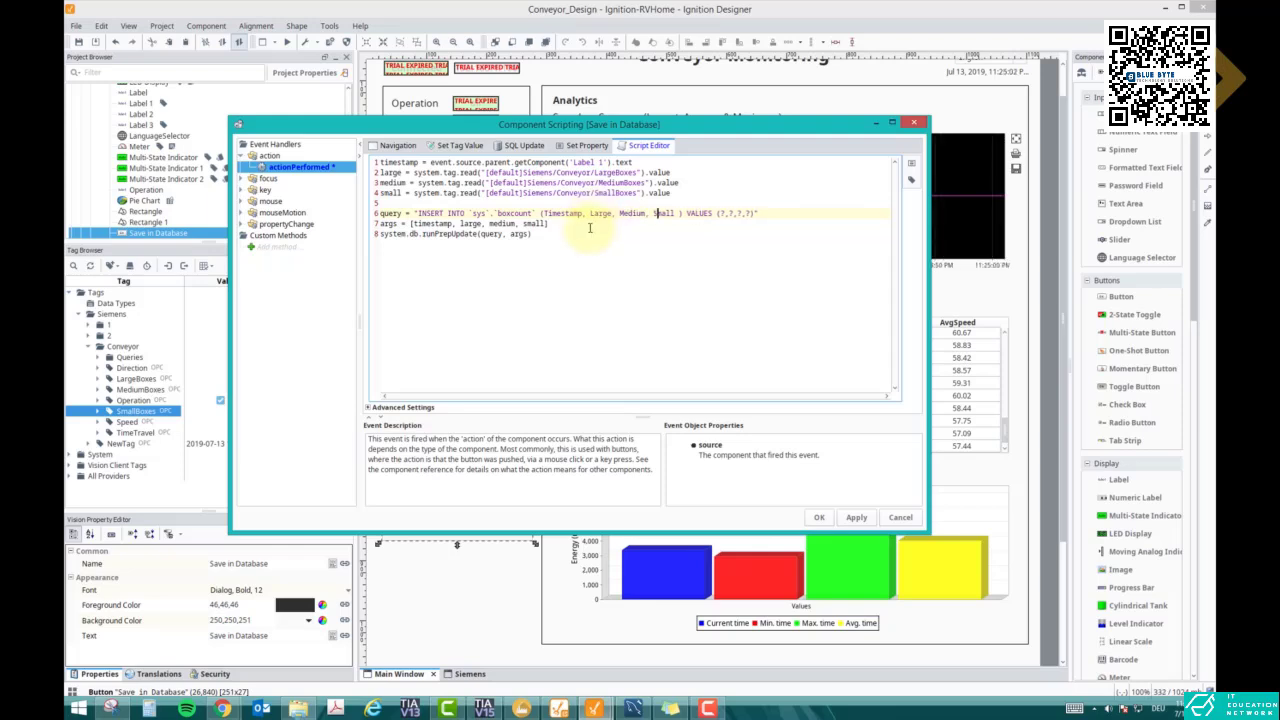
click(857, 518)
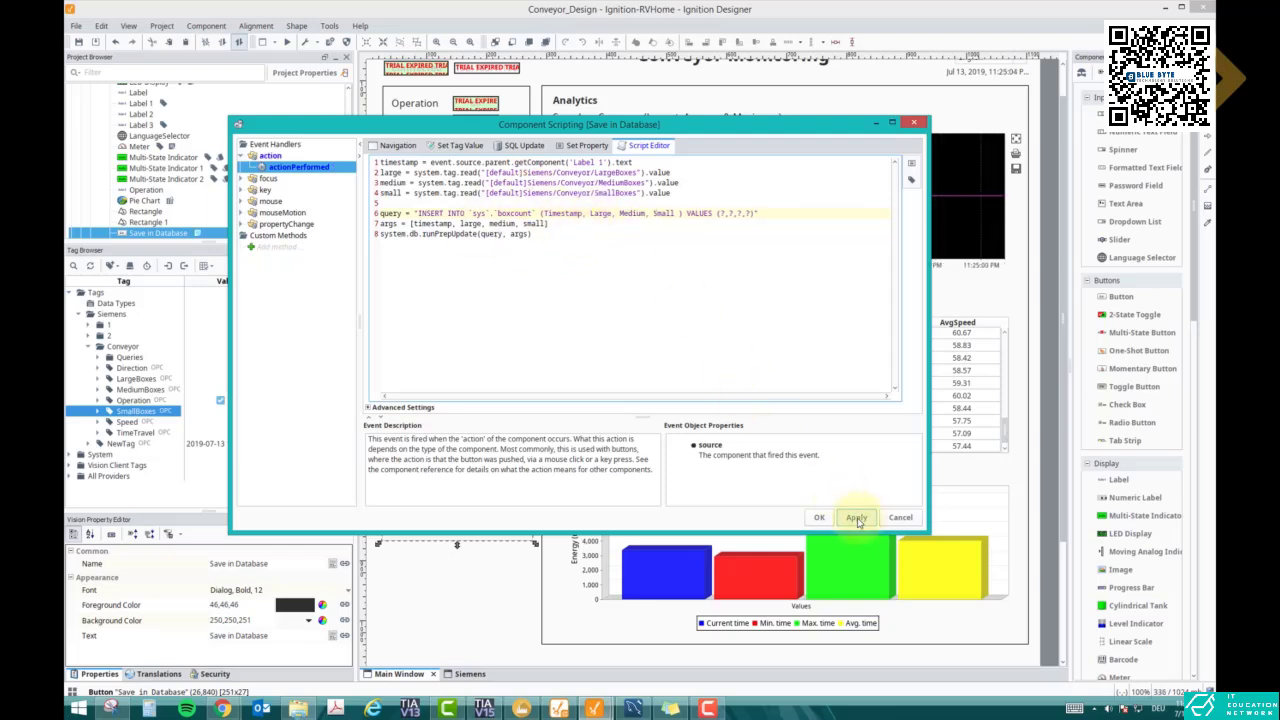
click(819, 517)
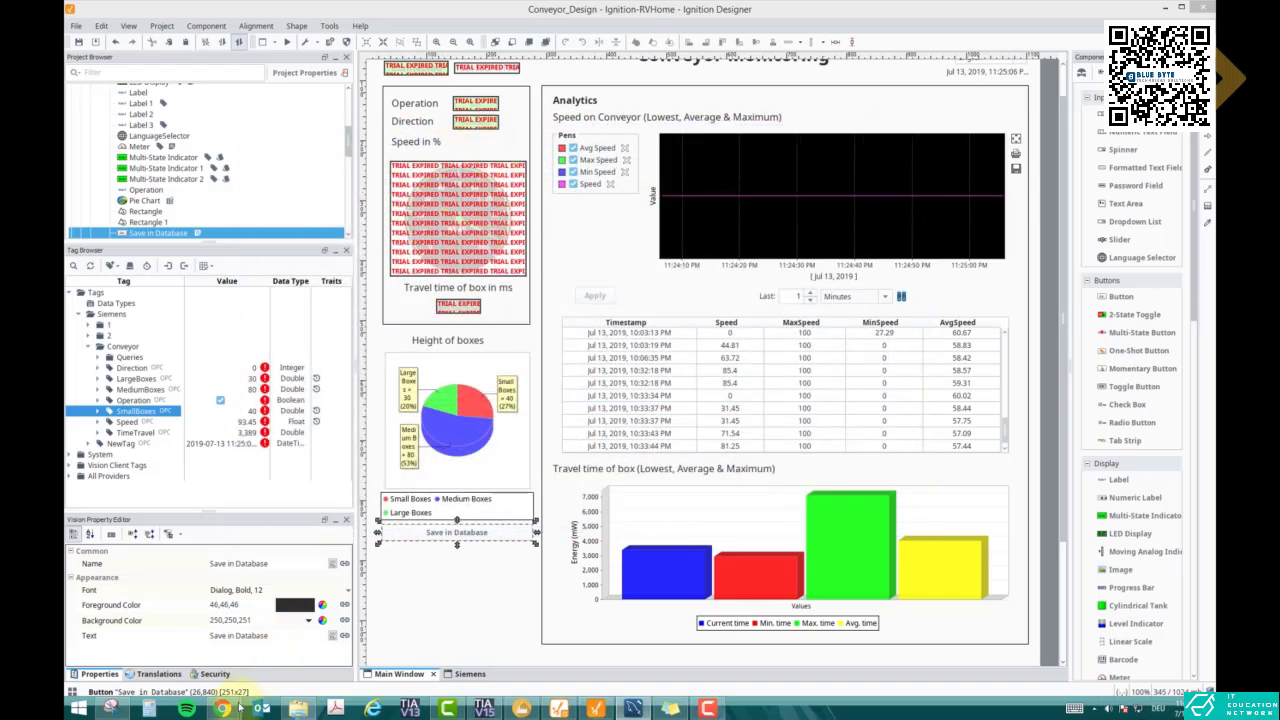
Step: Reset the expired trial on the Ignition Gateway web page in Chrome and return to Ignition Designer
click(290, 640)
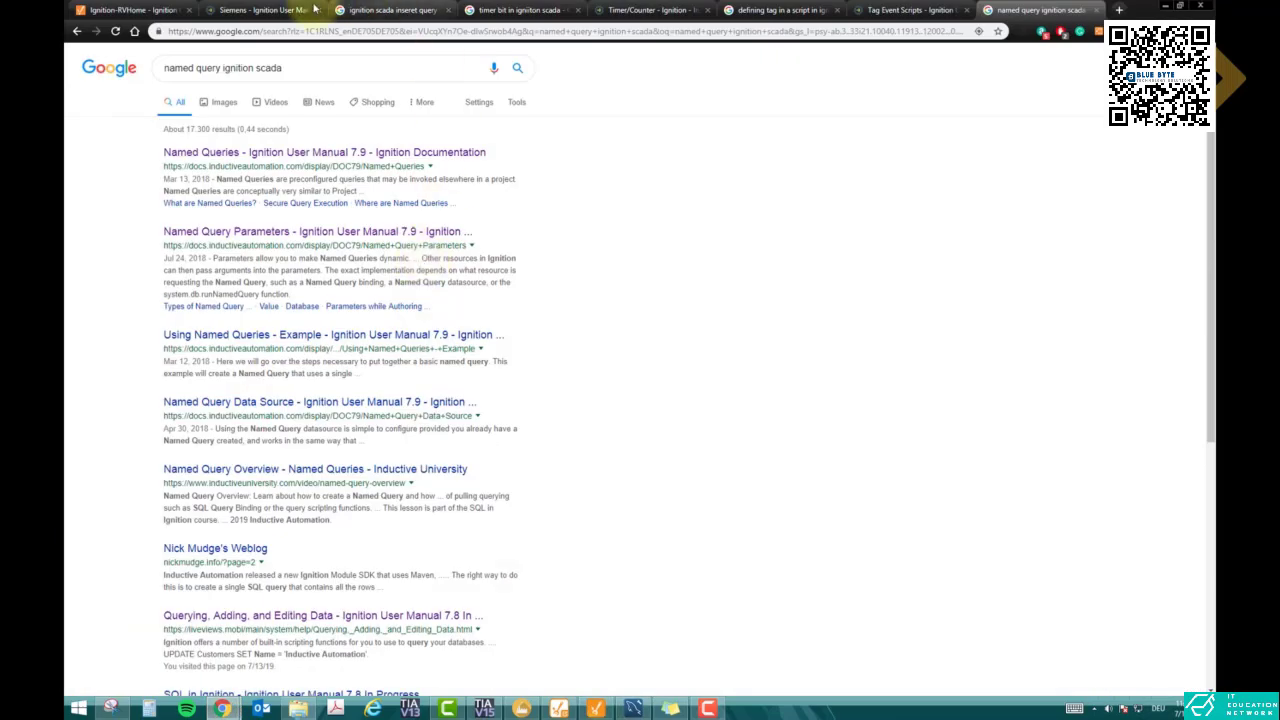
click(130, 9)
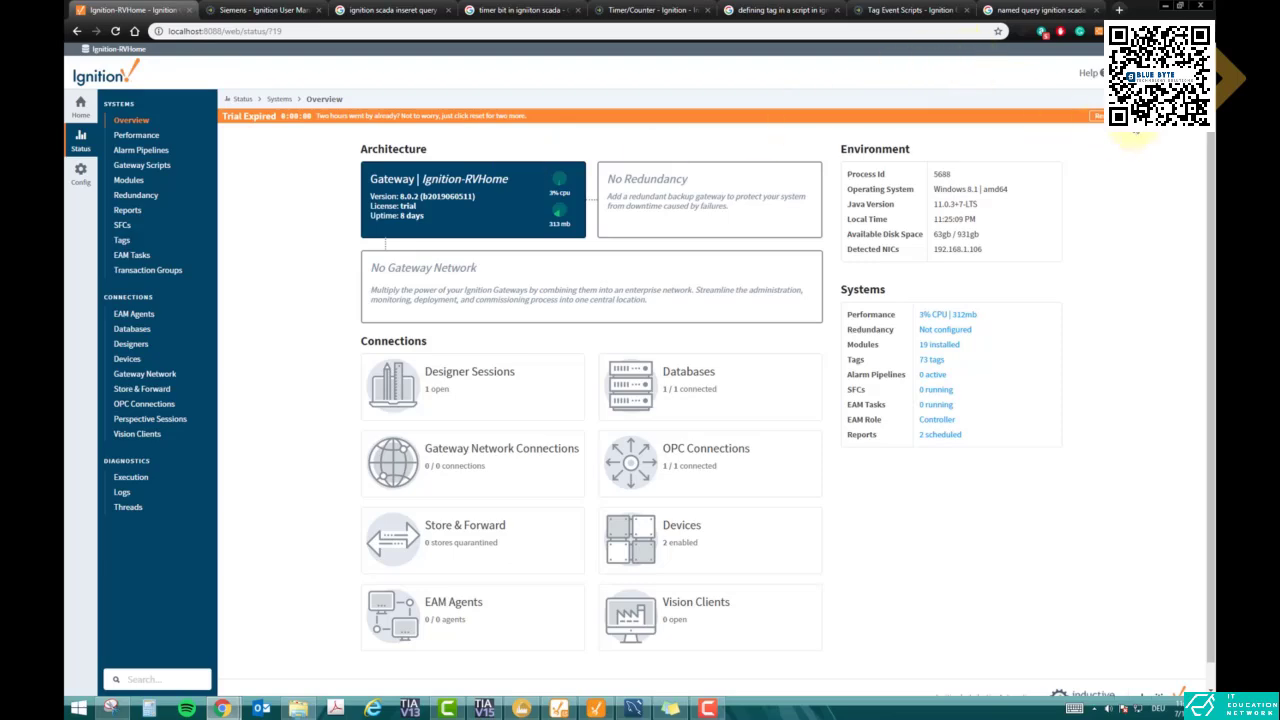
click(1100, 116)
key(alt+Tab)
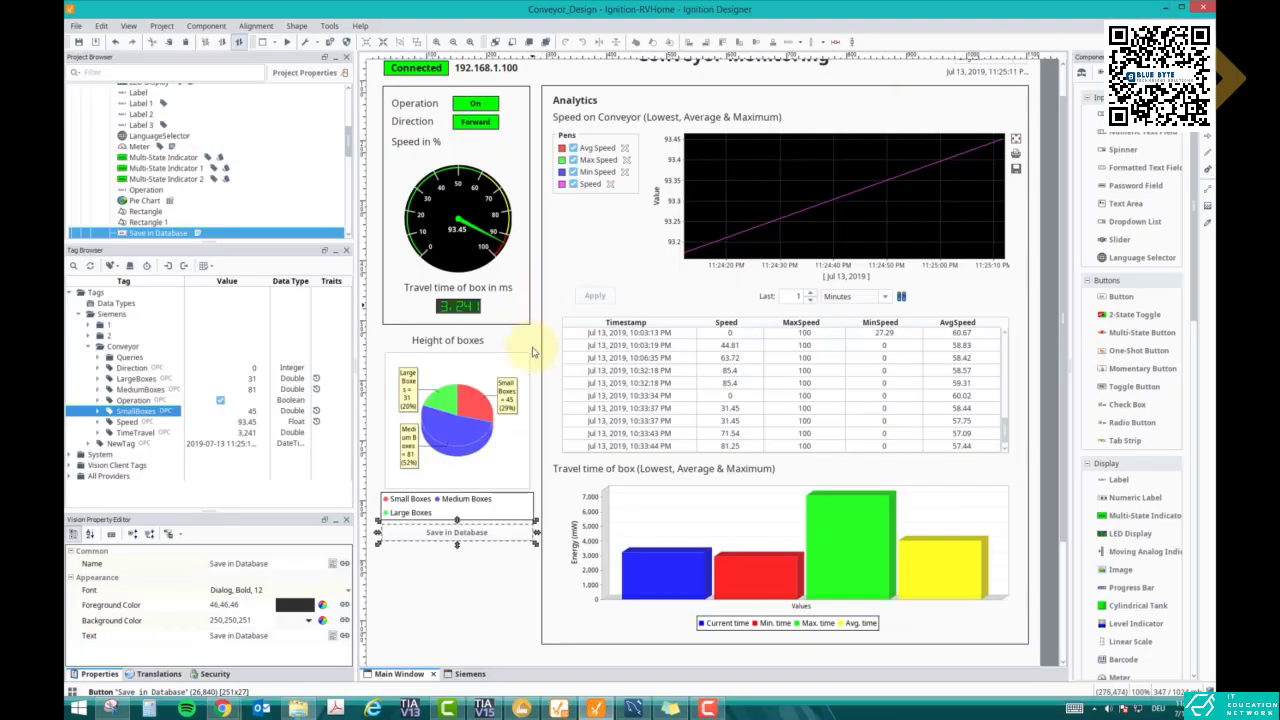
Step: Run the window in preview mode and store the current box counts with the Save in Database button
click(500, 560)
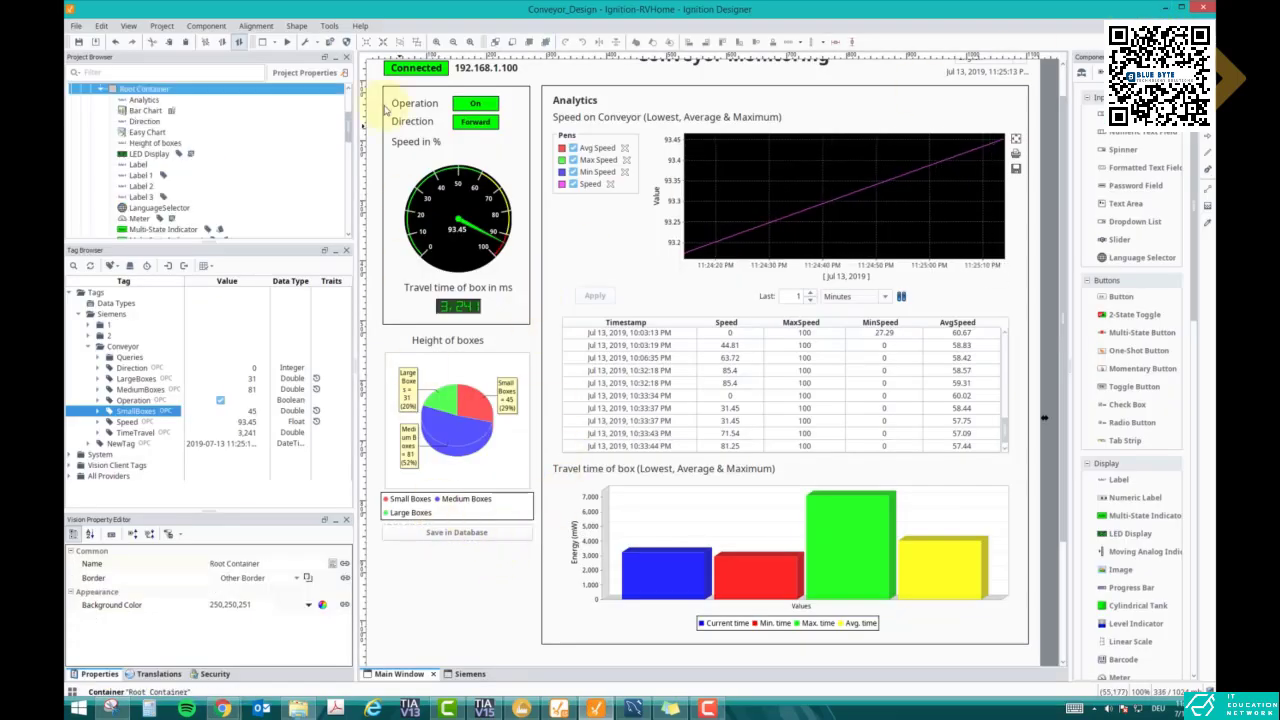
click(521, 708)
scroll(371, 451, down, 5)
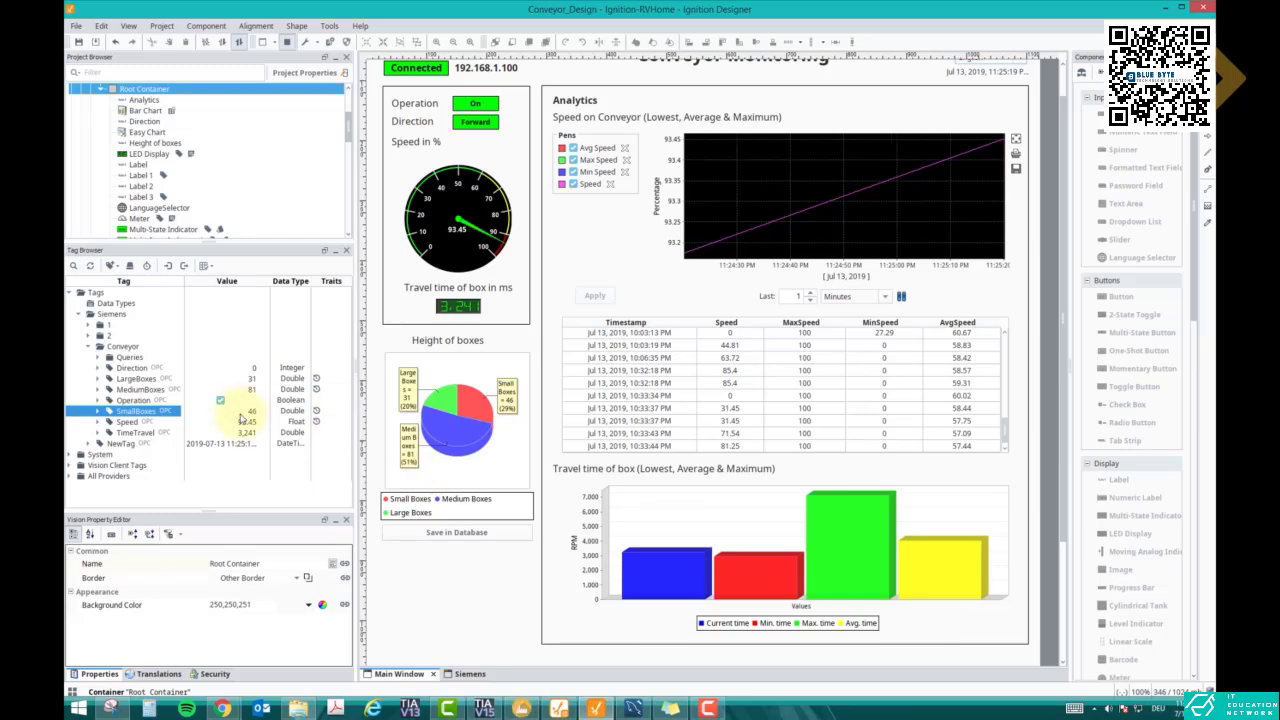
click(470, 537)
Step: Switch to MySQL Workbench, rerun the boxcount query to check the saved entry, and return to Ignition Designer
click(634, 708)
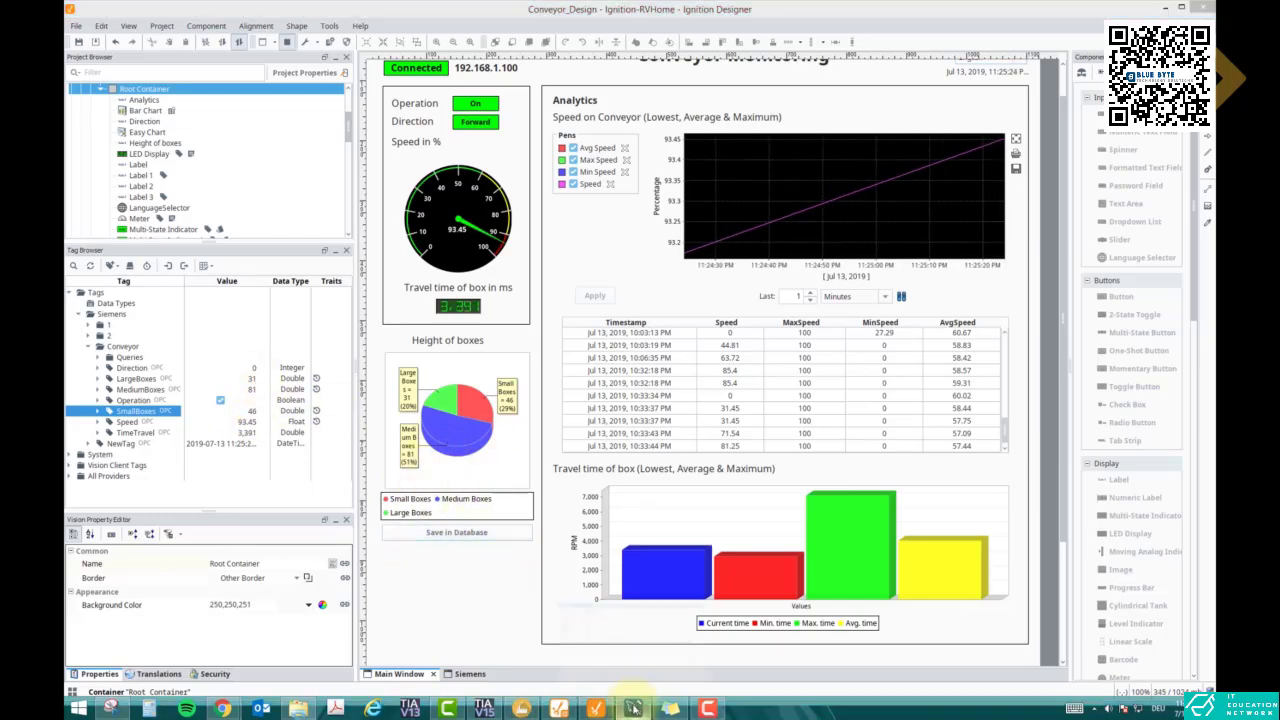
click(341, 86)
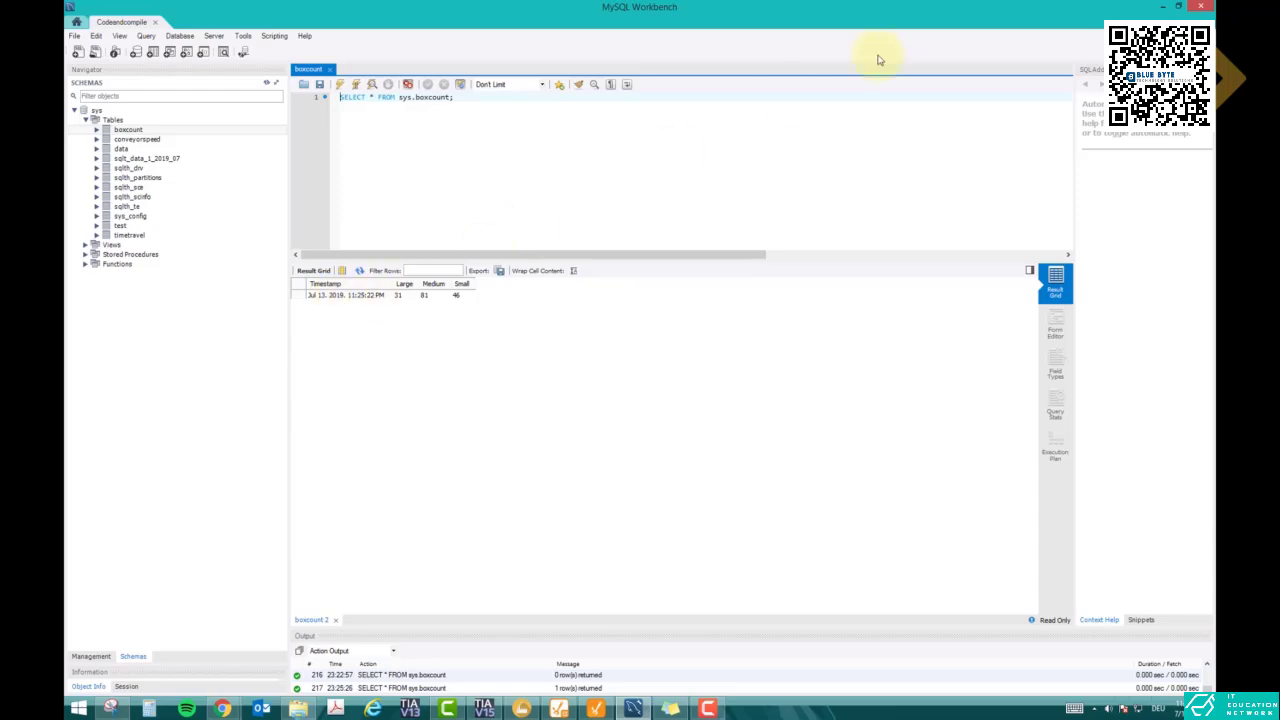
click(1162, 6)
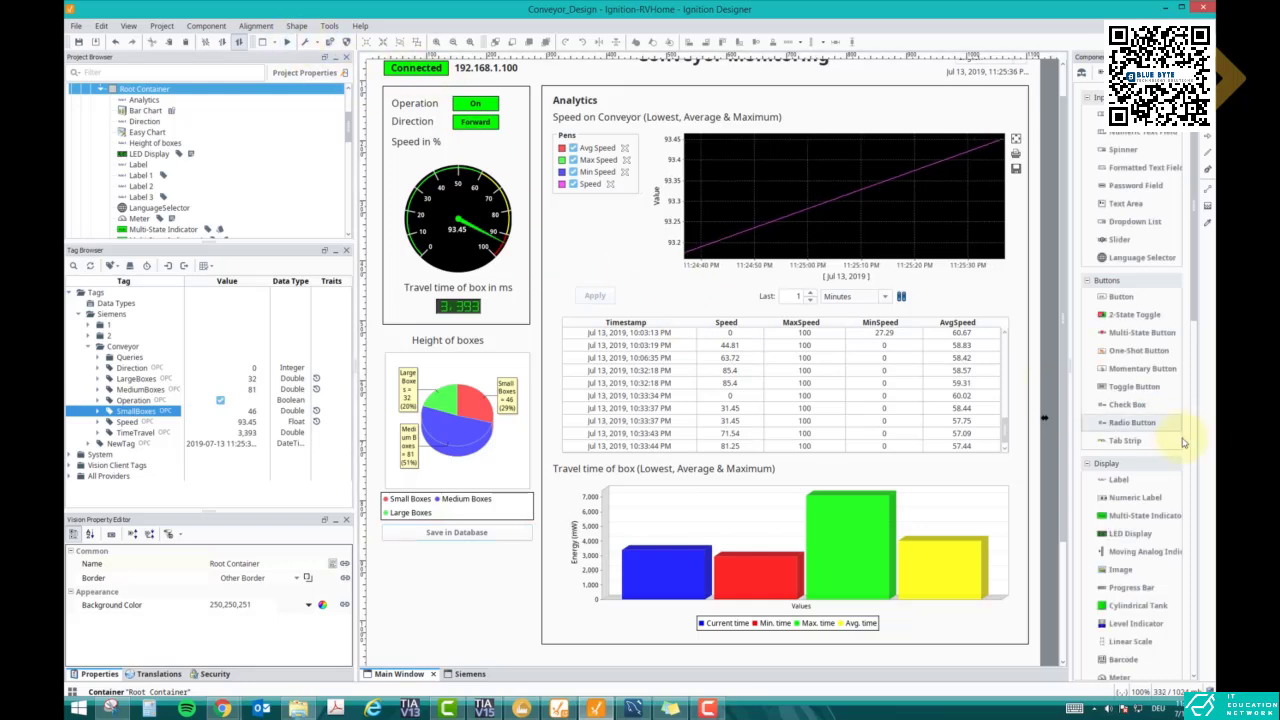
Step: Place a Table component about 256 by 157 pixels below the Save in Database button, matching the button's width
click(1124, 480)
scroll(1128, 487, down, 2)
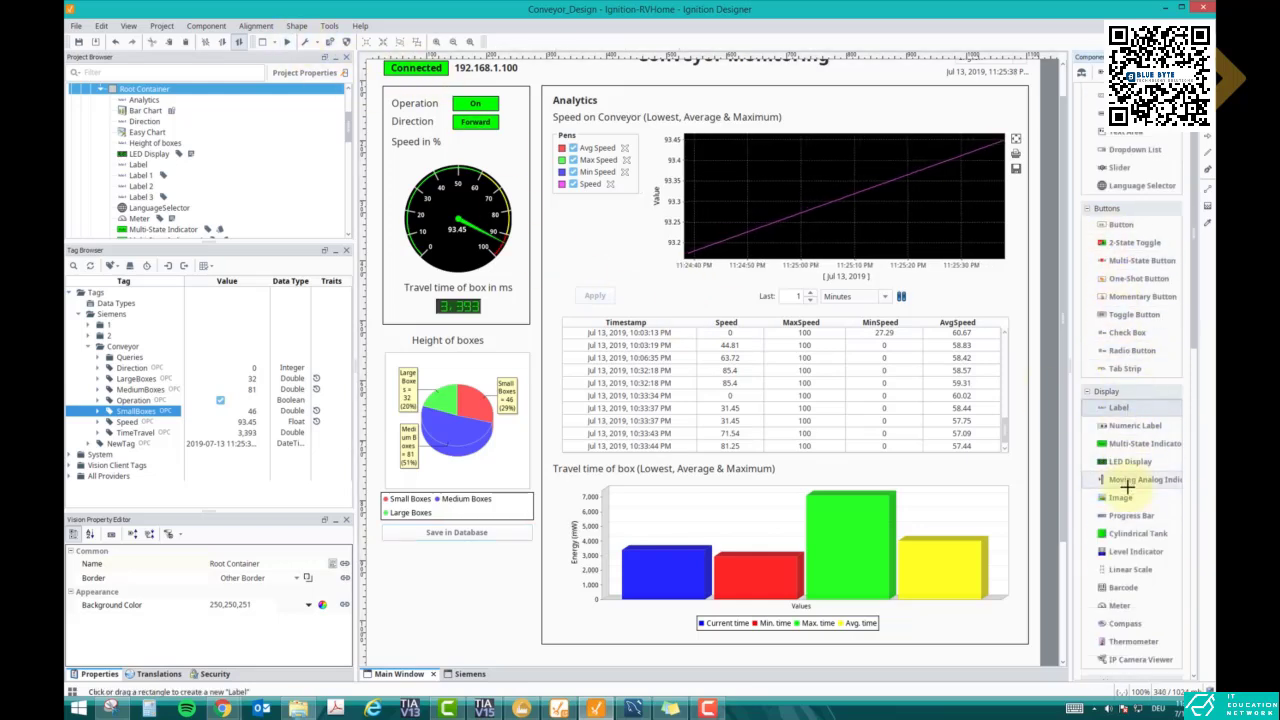
scroll(1128, 487, down, 8)
click(1118, 411)
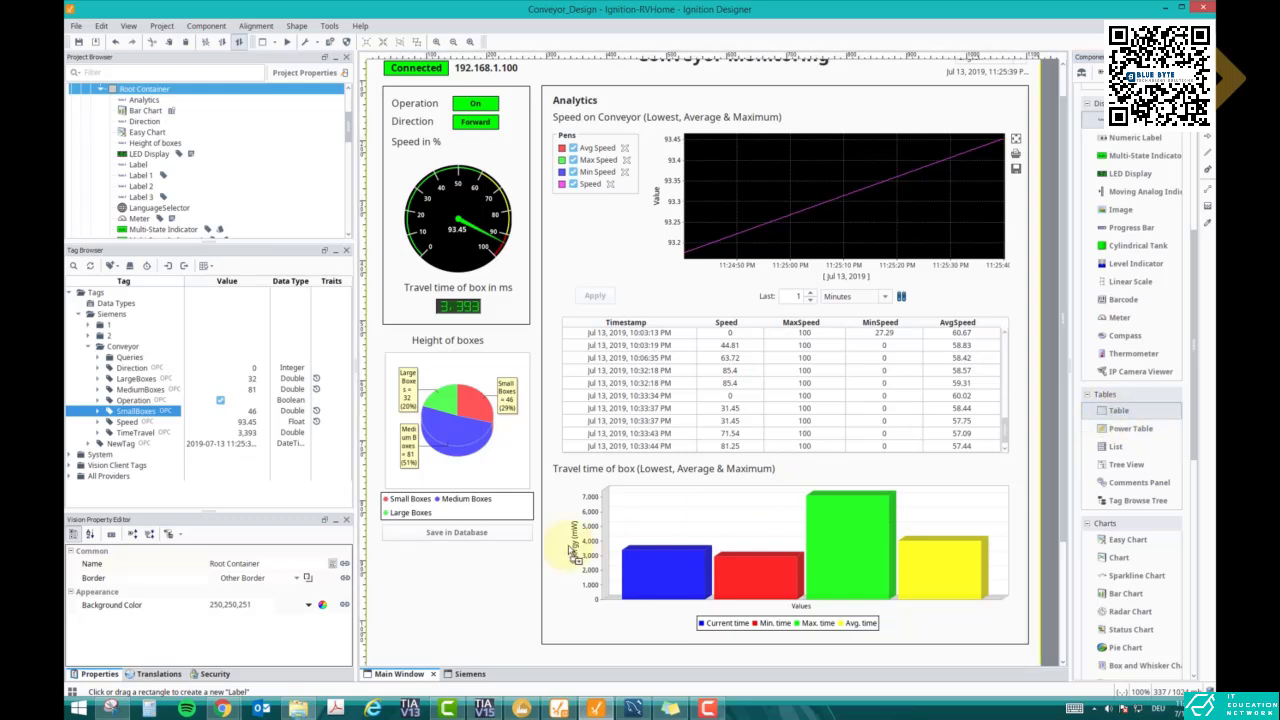
click(463, 582)
drag(491, 609, 408, 576)
drag(655, 595, 537, 597)
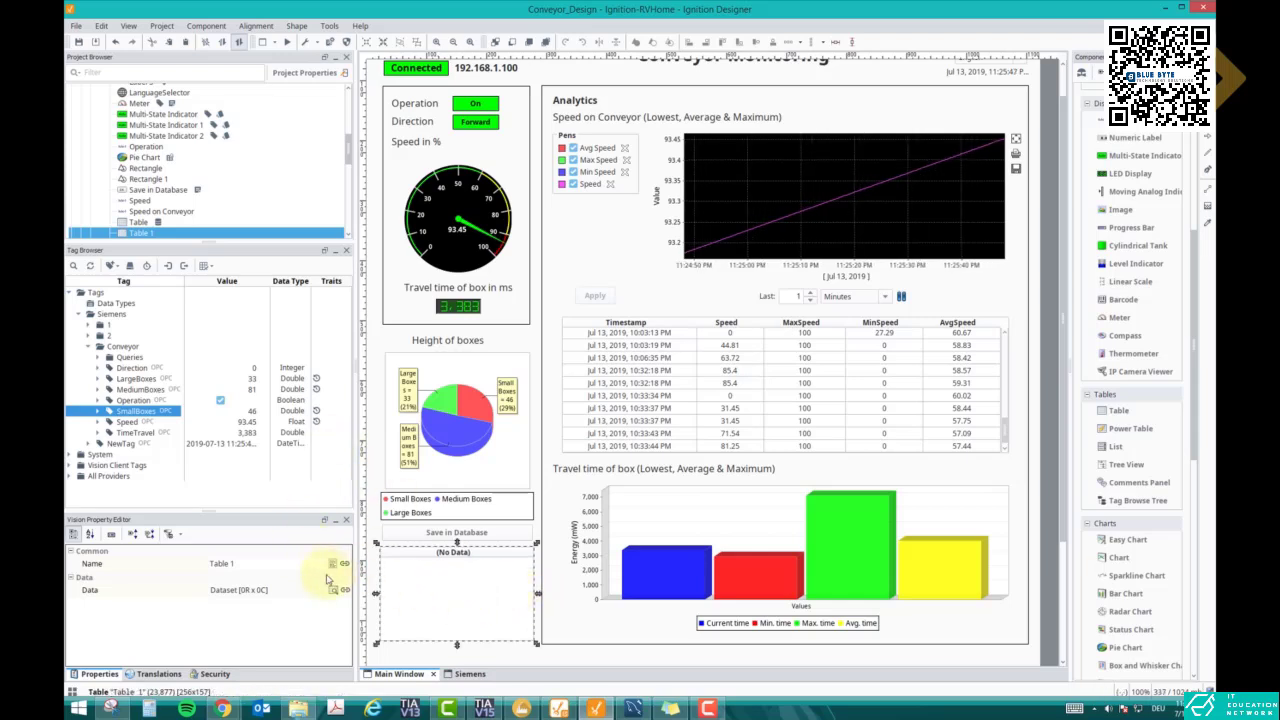
Step: Bind the Data property of the new table to the boxcount table in Database_CAC through DB Browse
click(344, 589)
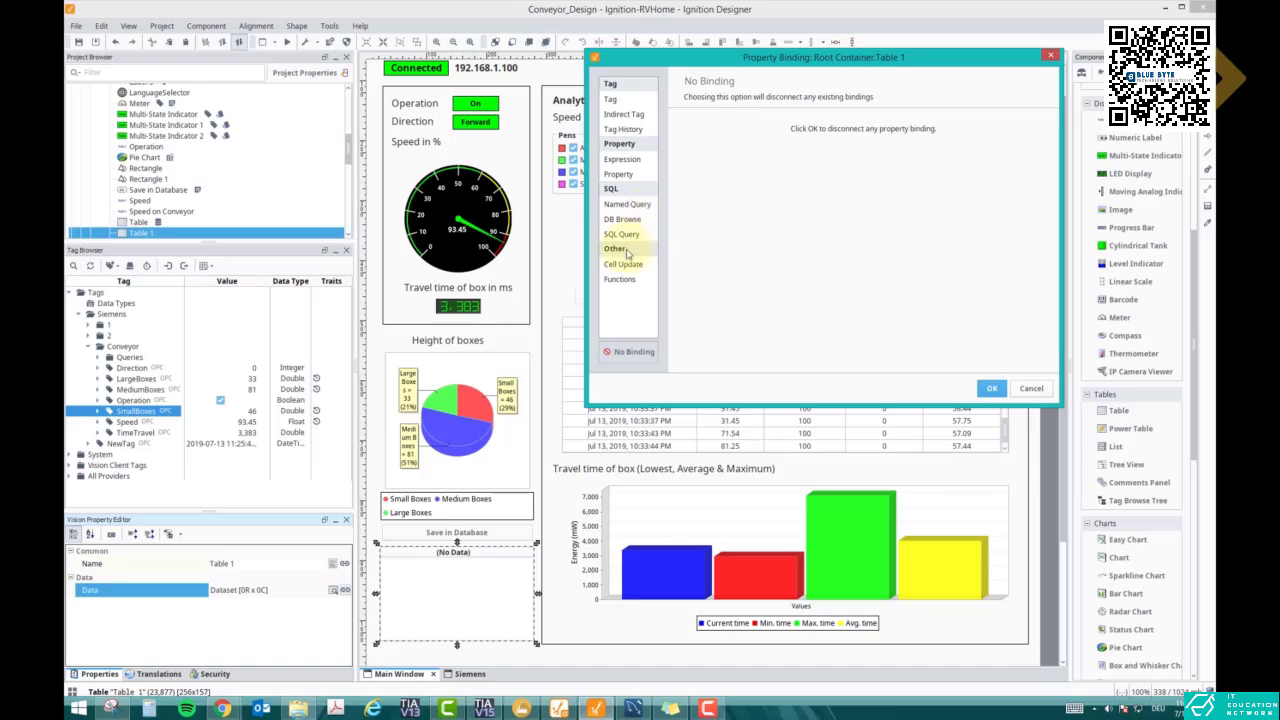
click(622, 219)
click(686, 151)
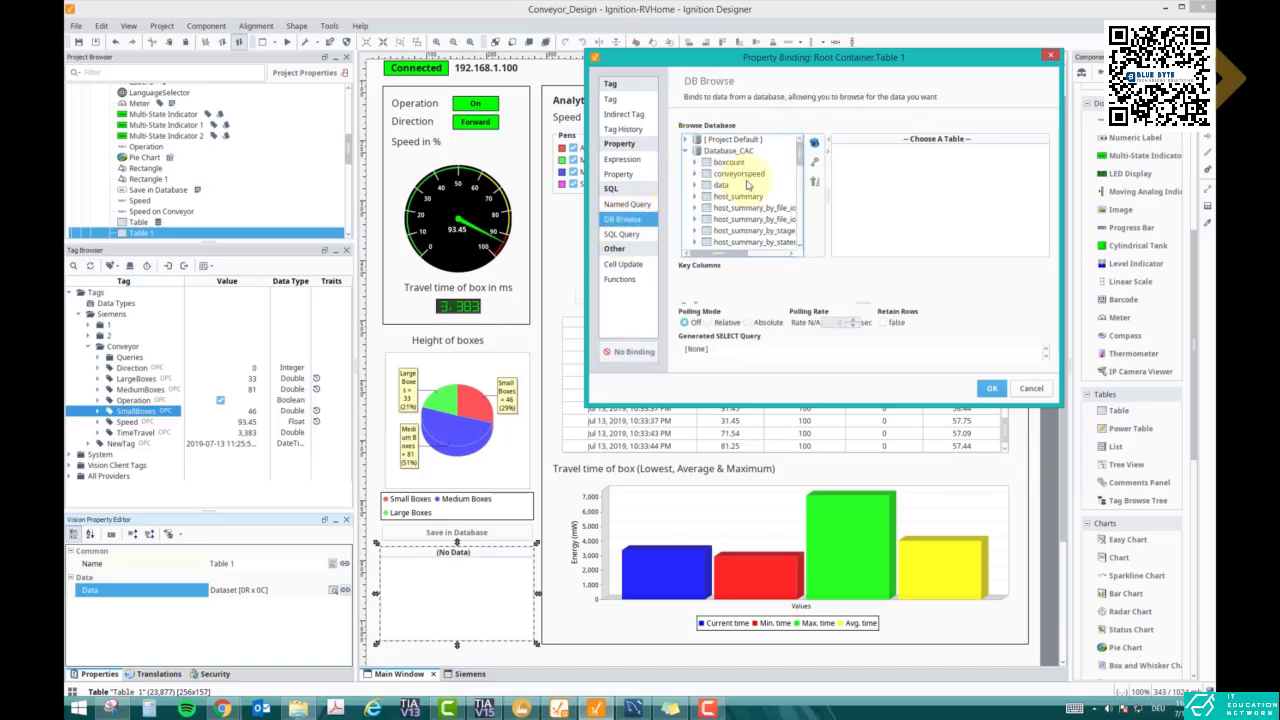
click(728, 174)
click(728, 162)
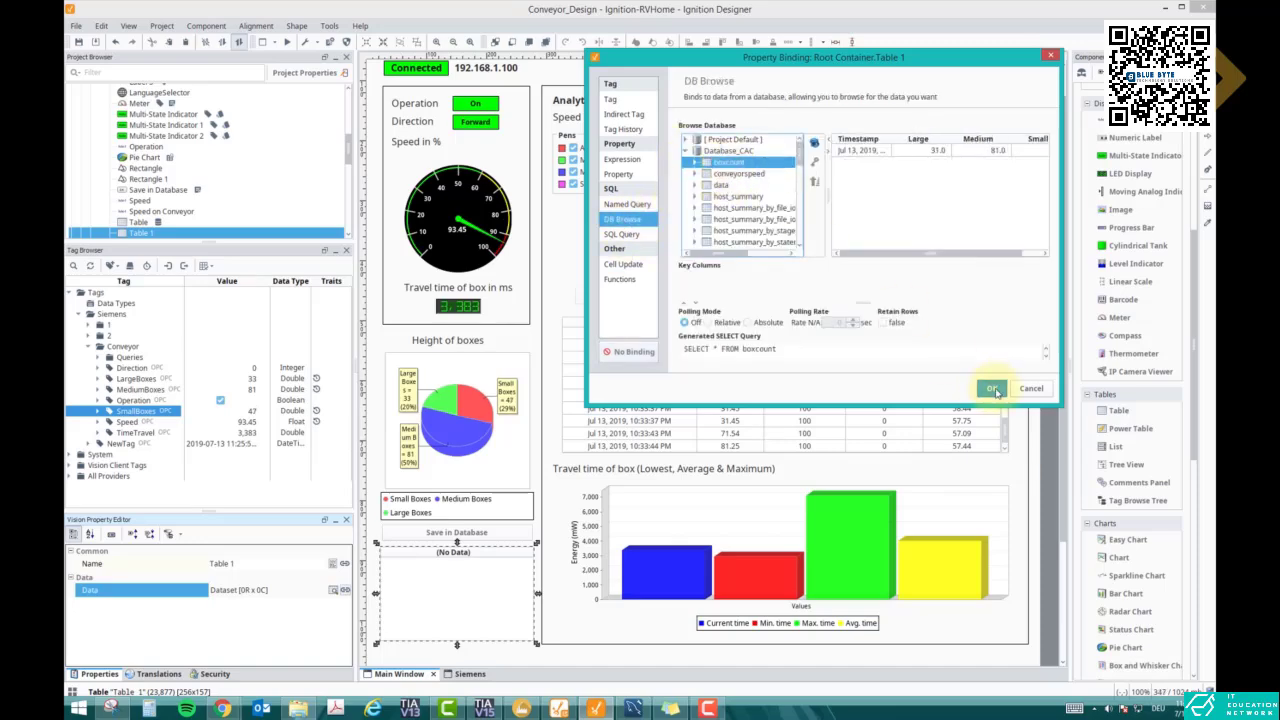
click(992, 389)
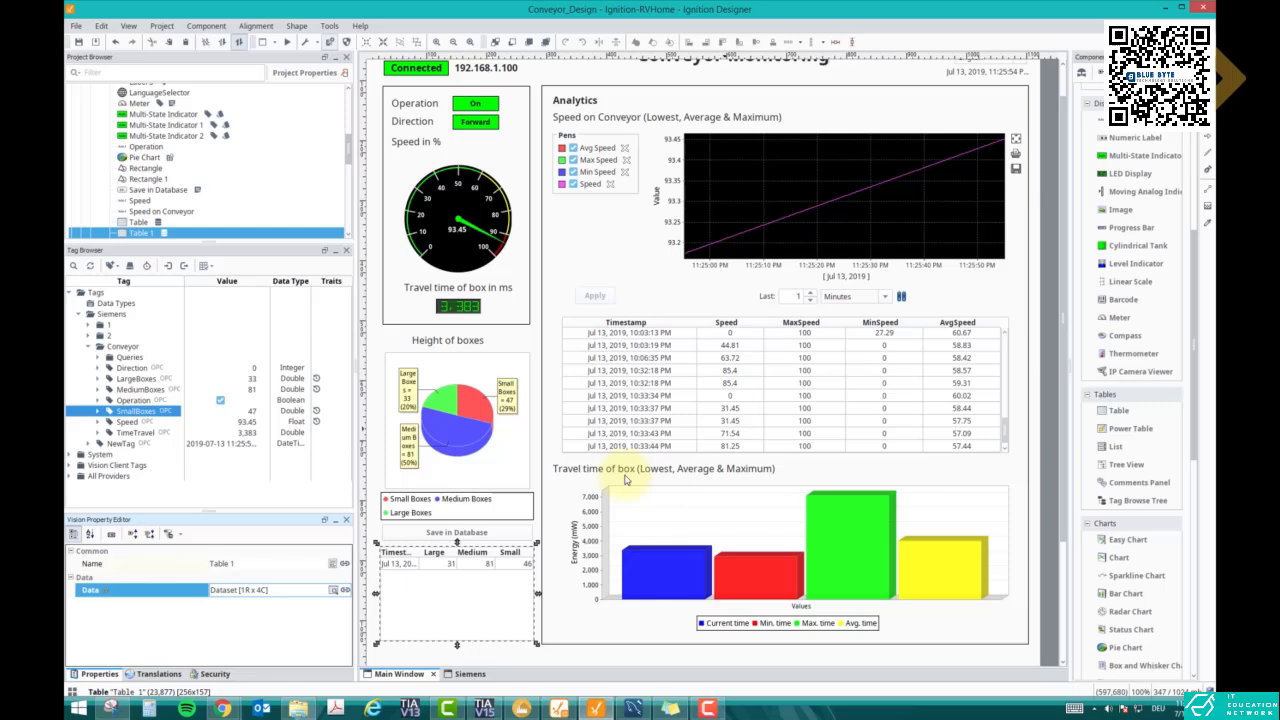
Step: Run the window in preview mode, store the current box counts, check the new table's rows, and return to design mode
click(540, 527)
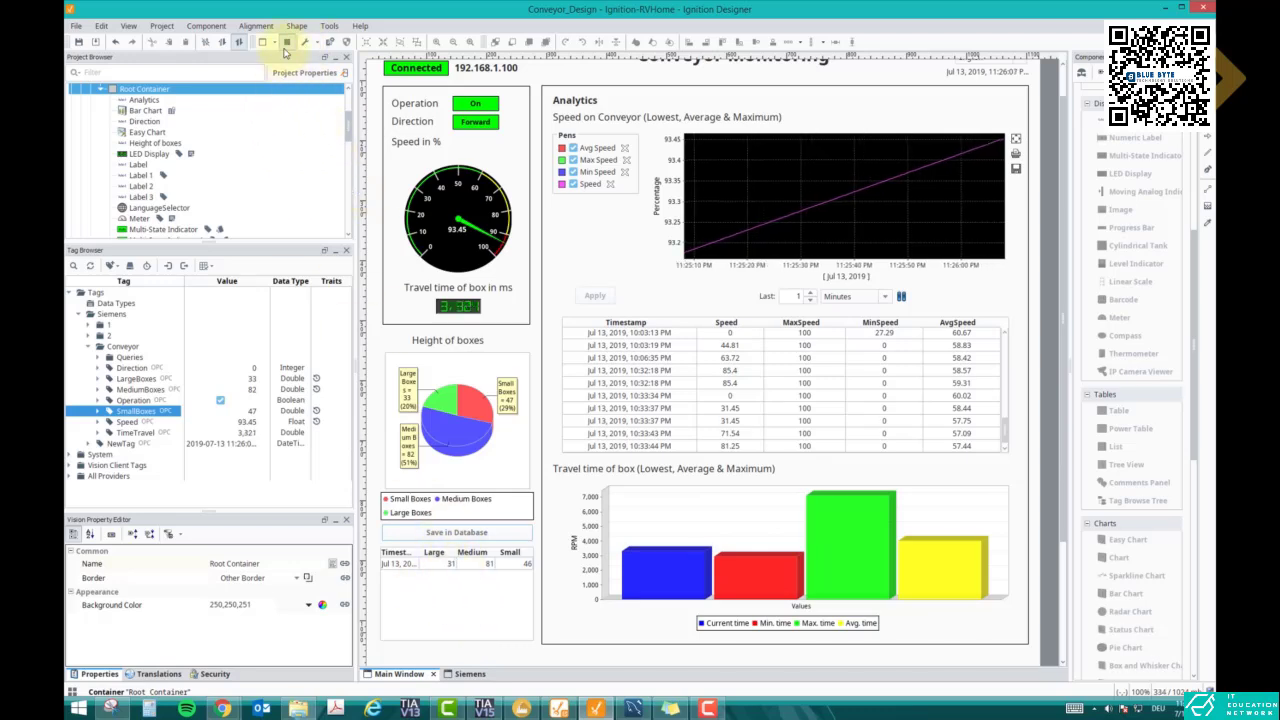
click(442, 564)
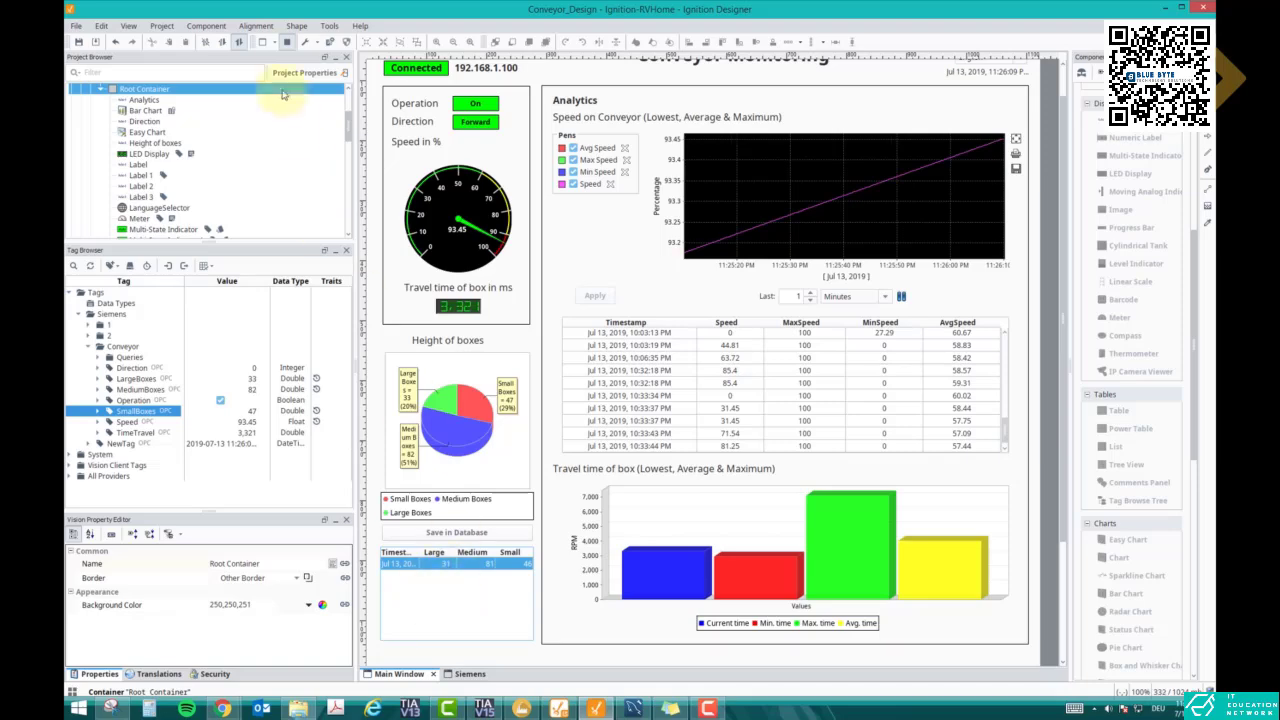
click(286, 43)
Step: Set the boxcount table binding's polling mode to Absolute with a 5-second rate
double_click(422, 620)
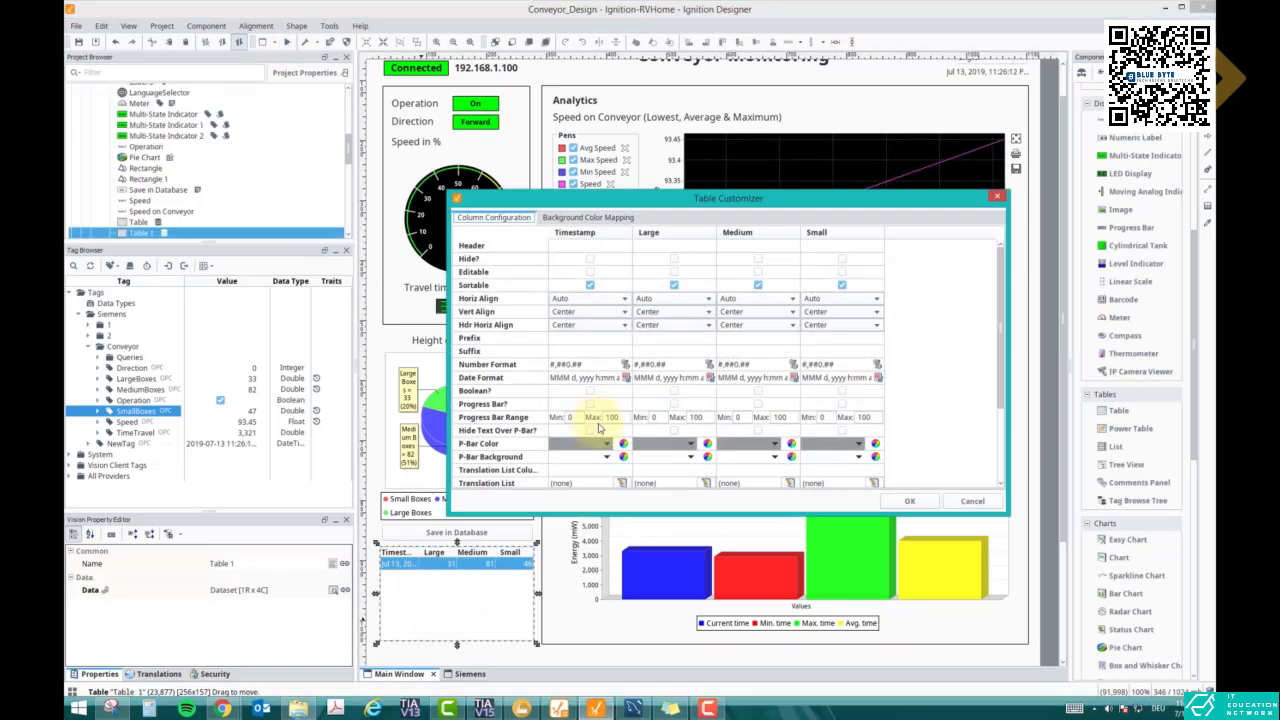
click(971, 500)
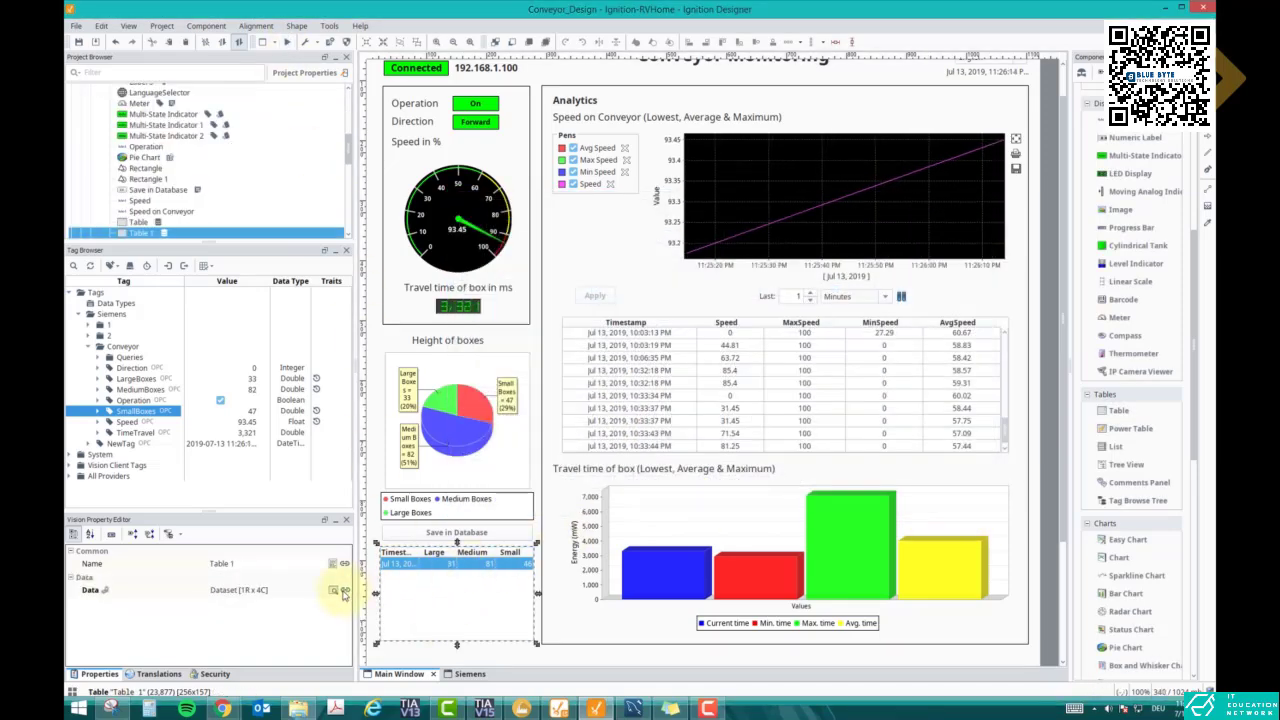
click(340, 591)
click(758, 323)
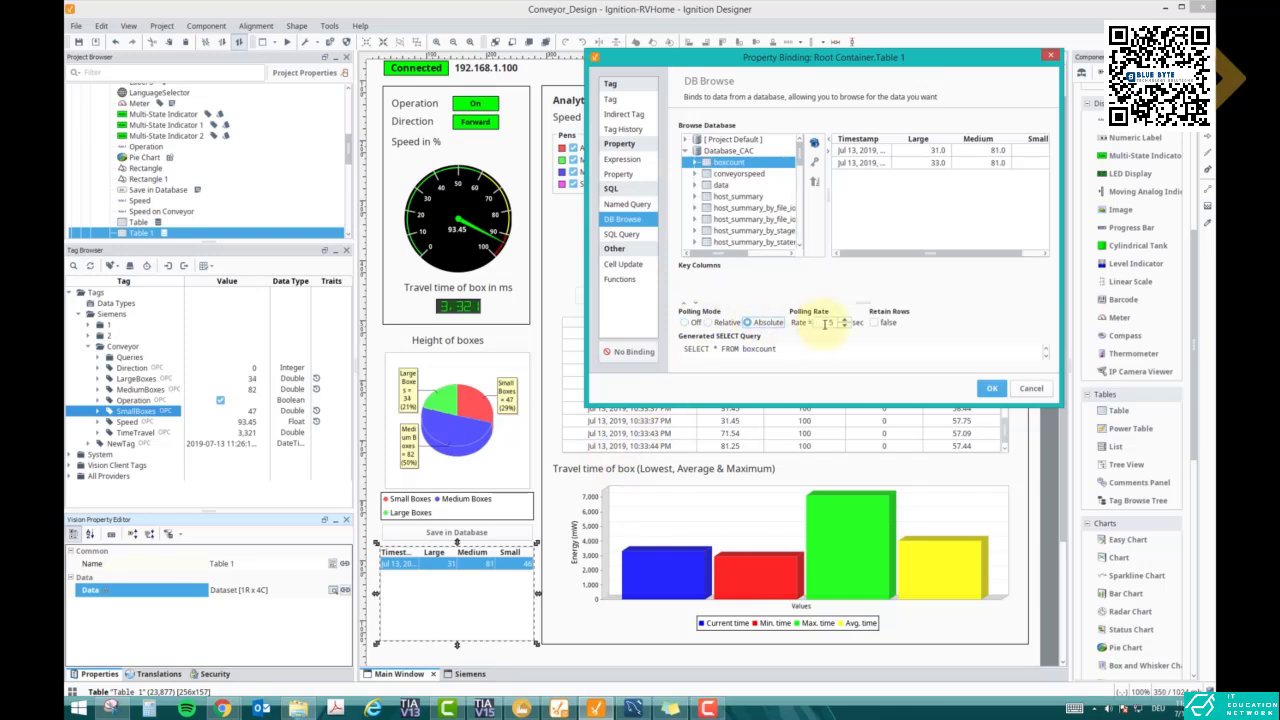
click(993, 389)
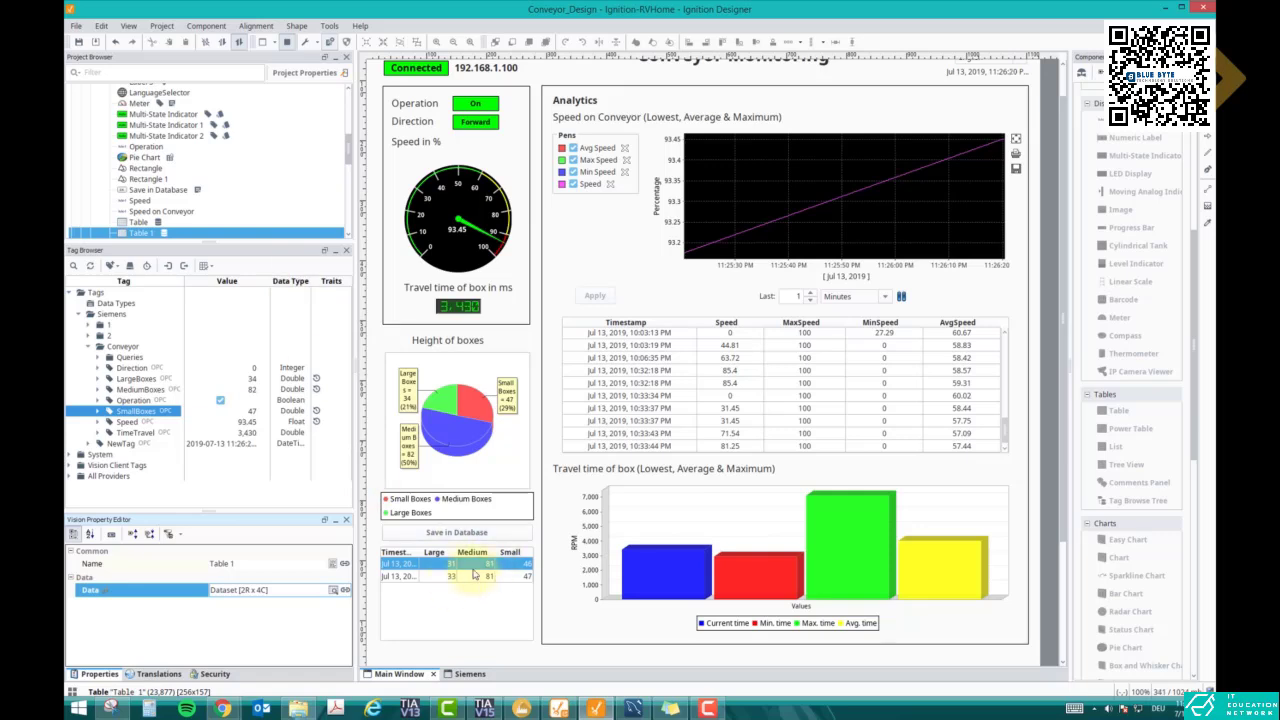
Step: In preview mode, widen the new table's Timestamp column and store the current box counts in the database
drag(421, 553, 478, 552)
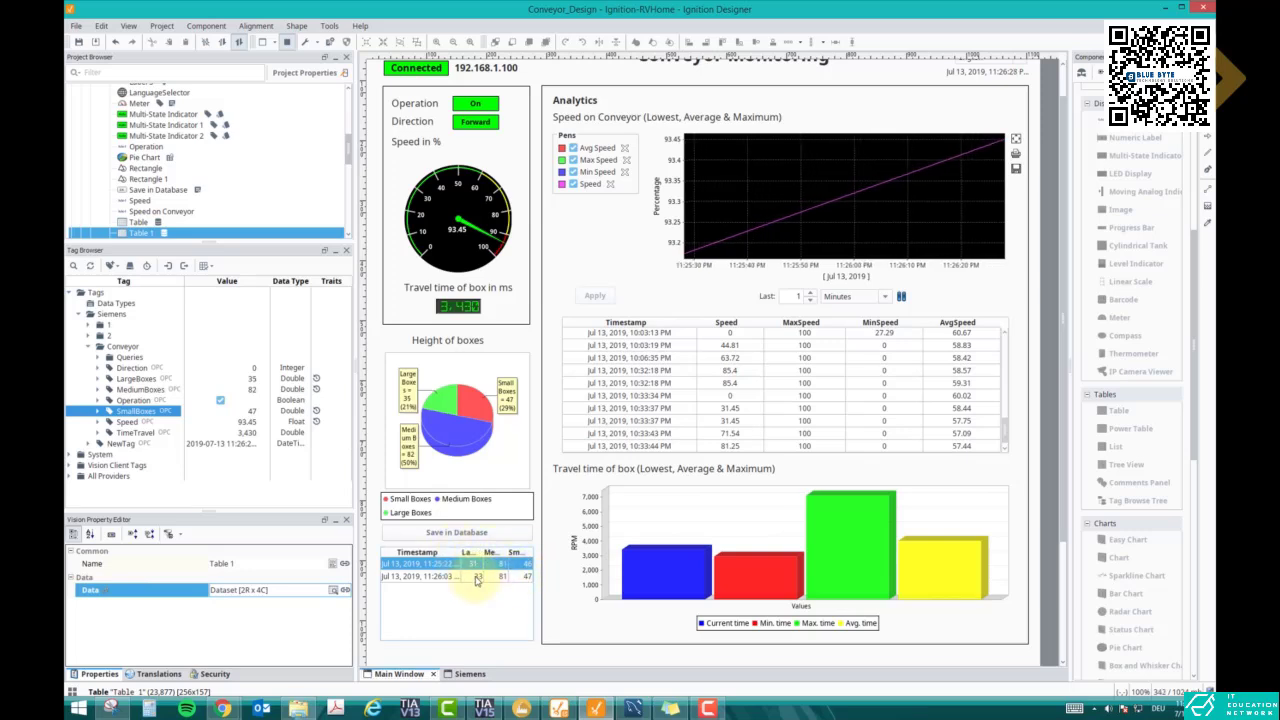
click(441, 534)
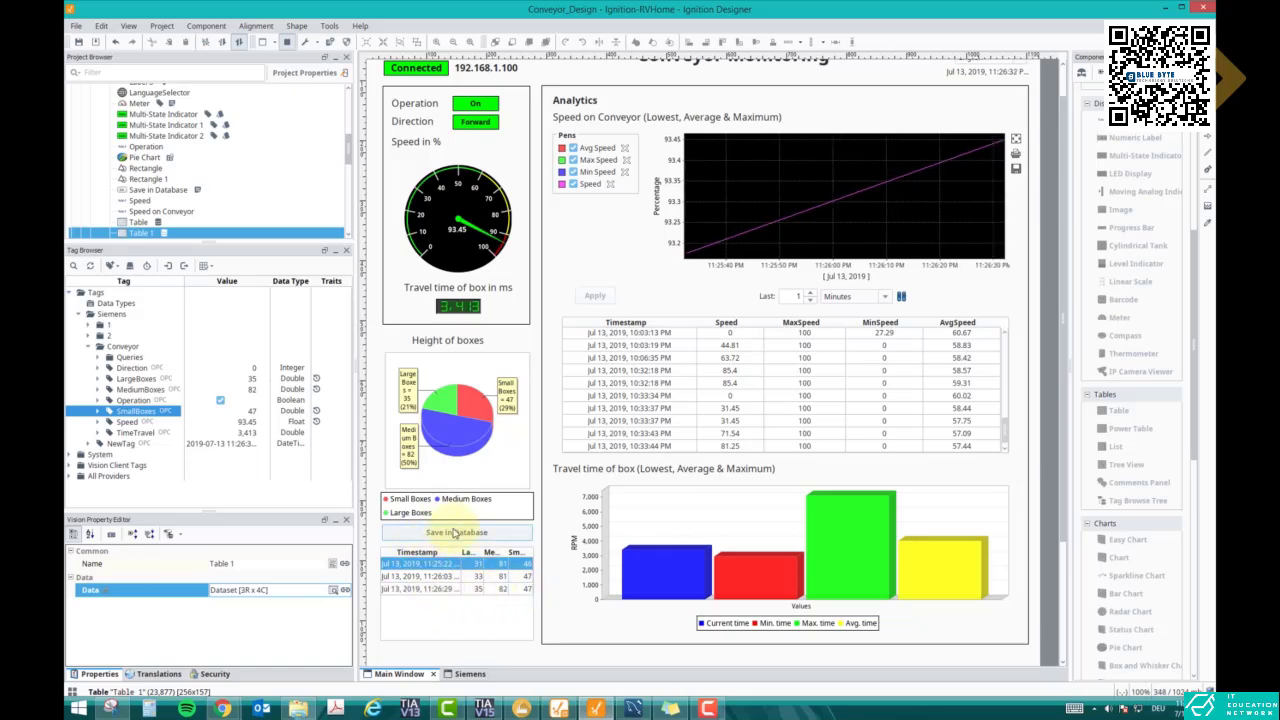
Step: Switch to Factory I/O to check the running conveyor, return to Ignition Designer, and store the box counts again
click(521, 708)
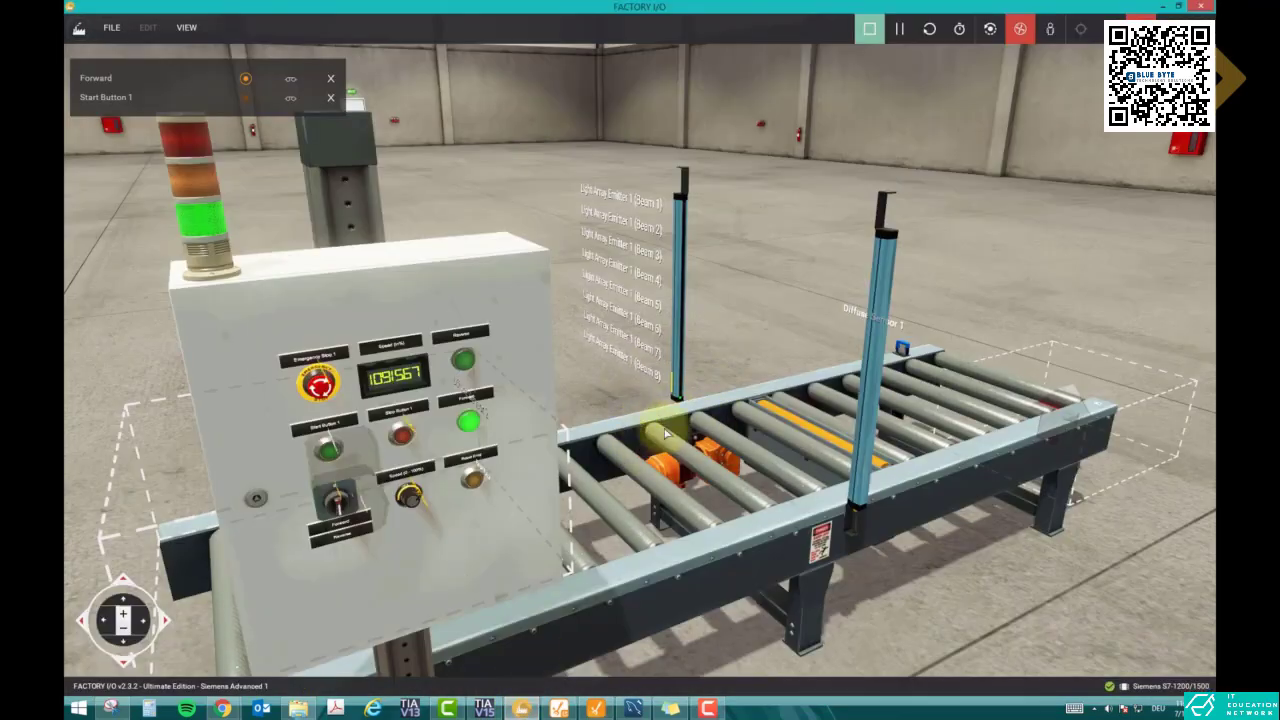
click(338, 462)
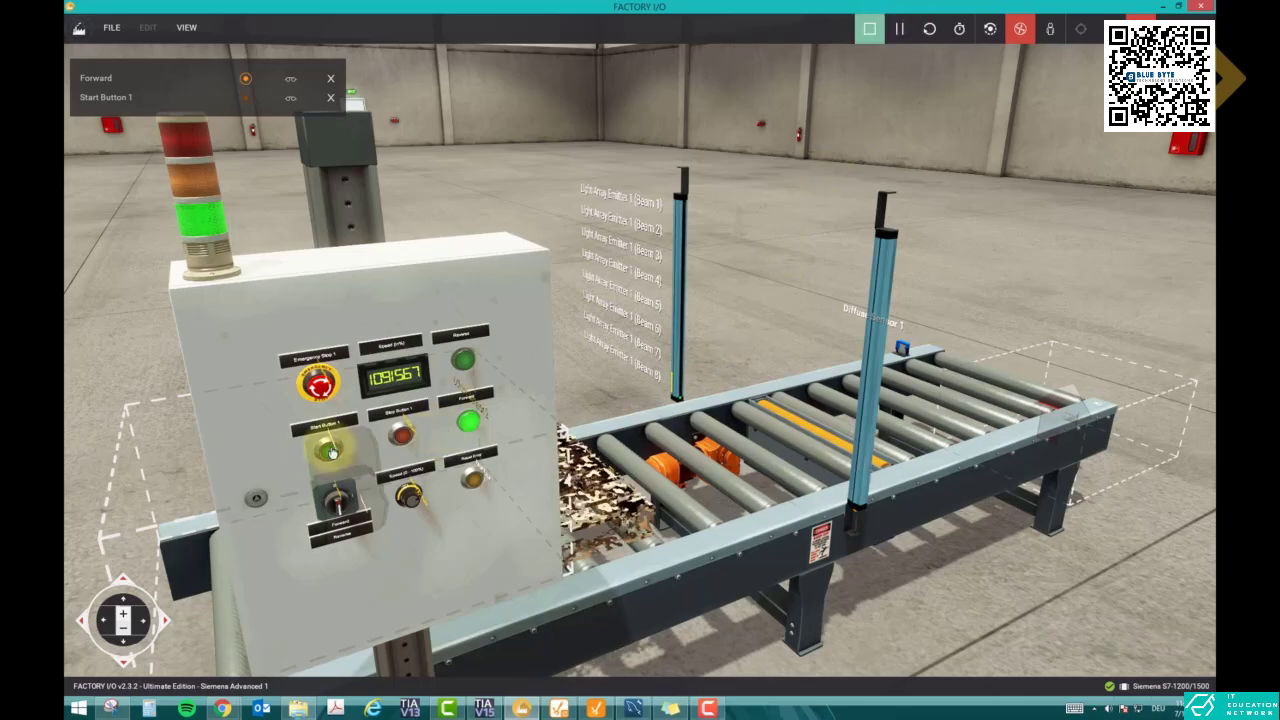
click(1160, 7)
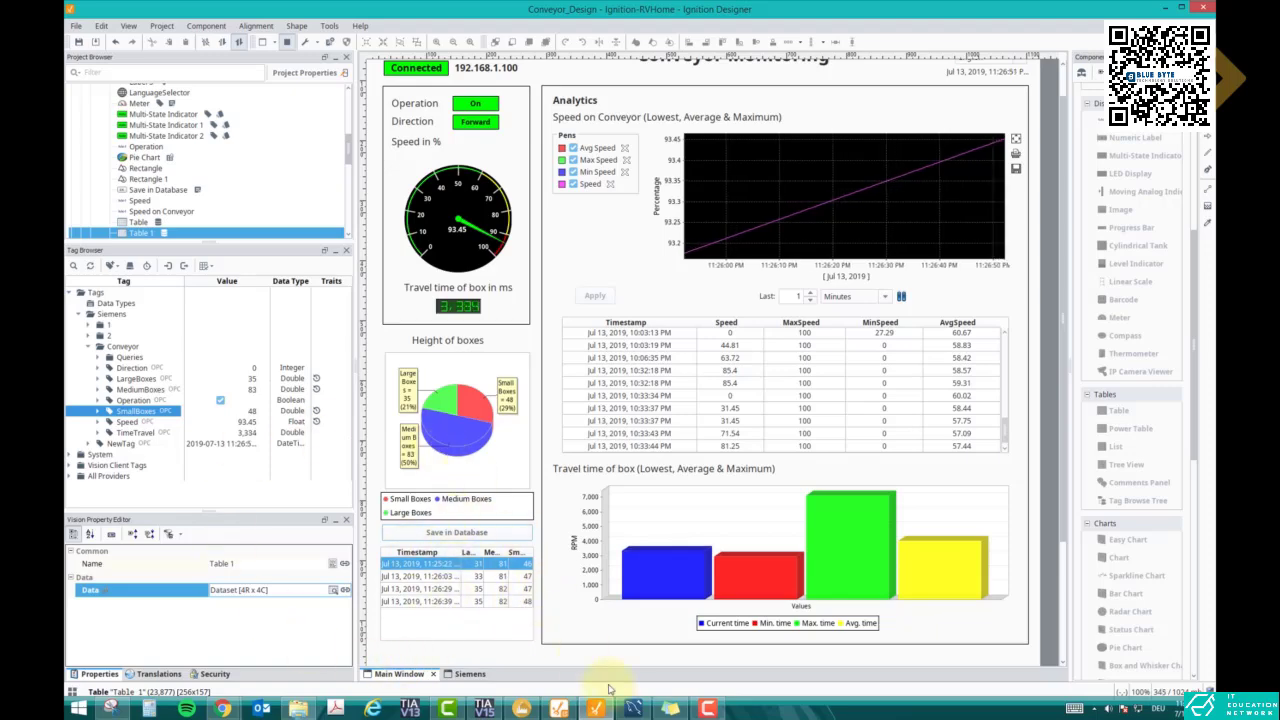
Step: Switch to MySQL Workbench, rerun the boxcount query to compare its rows with the new table, and return to Ignition Designer
click(633, 708)
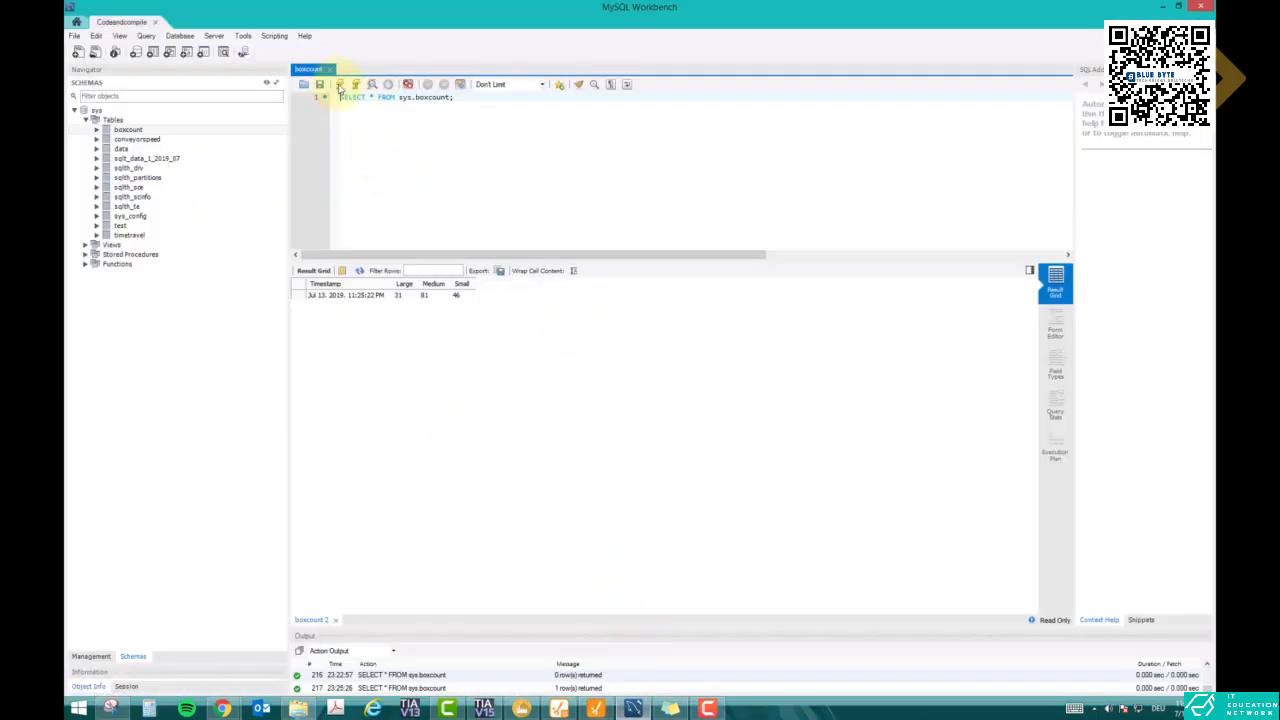
click(340, 85)
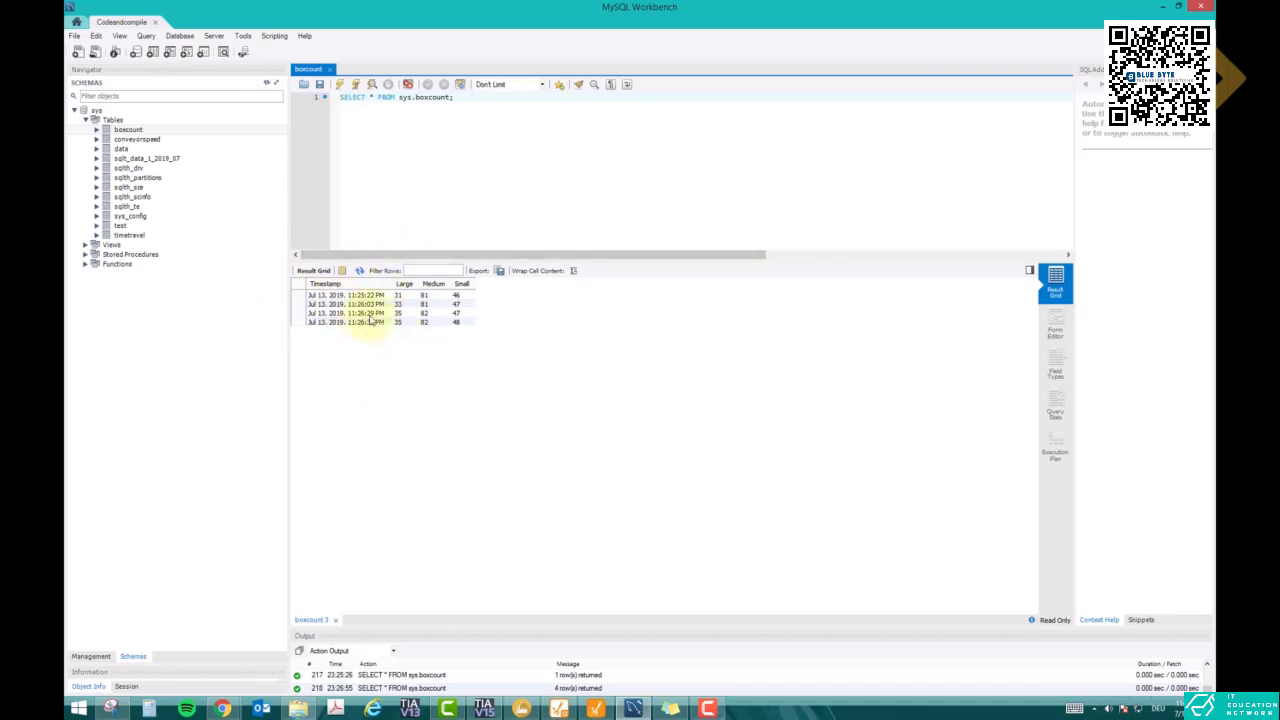
click(1162, 6)
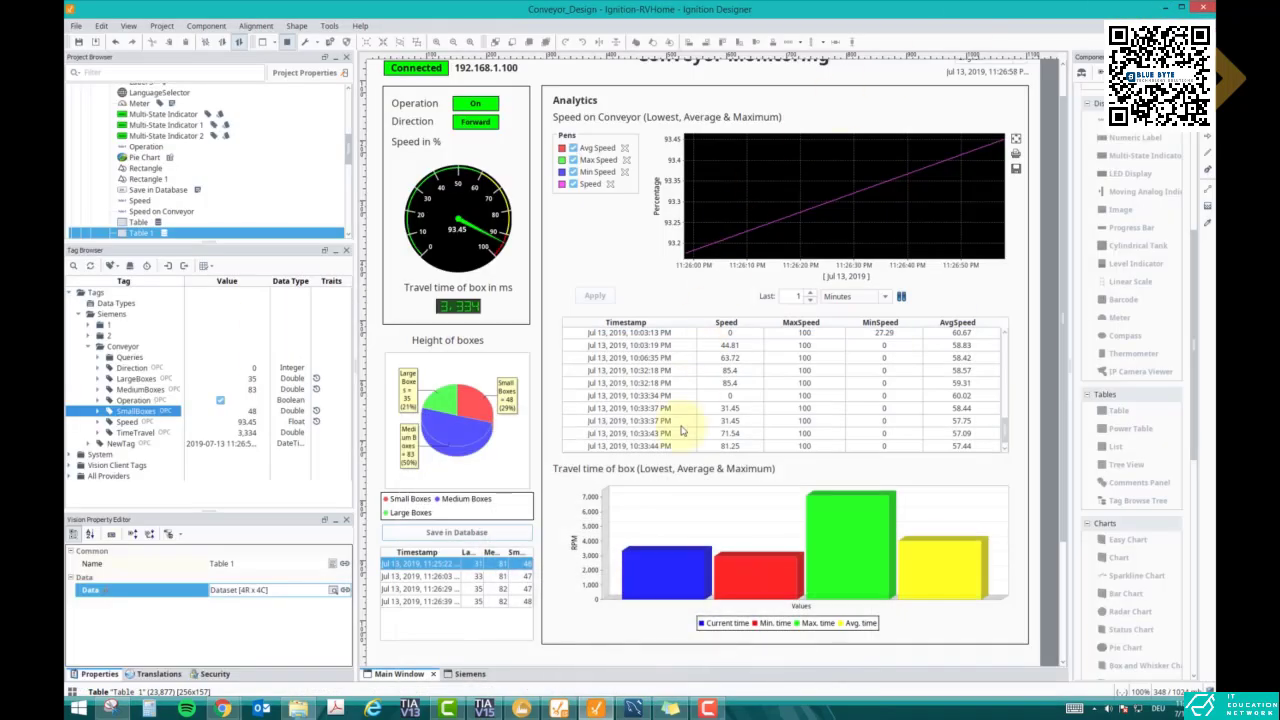